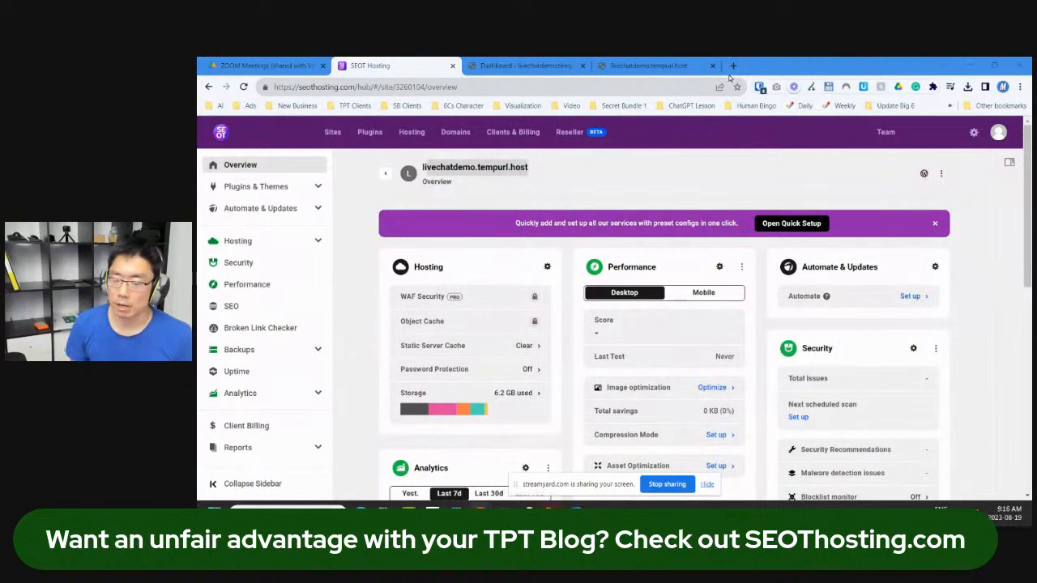
Step: Show the livechatdemo.tempurl.host front page with its default 'Hello world!' post
{"action": "left_click", "coordinate": [518, 64]}
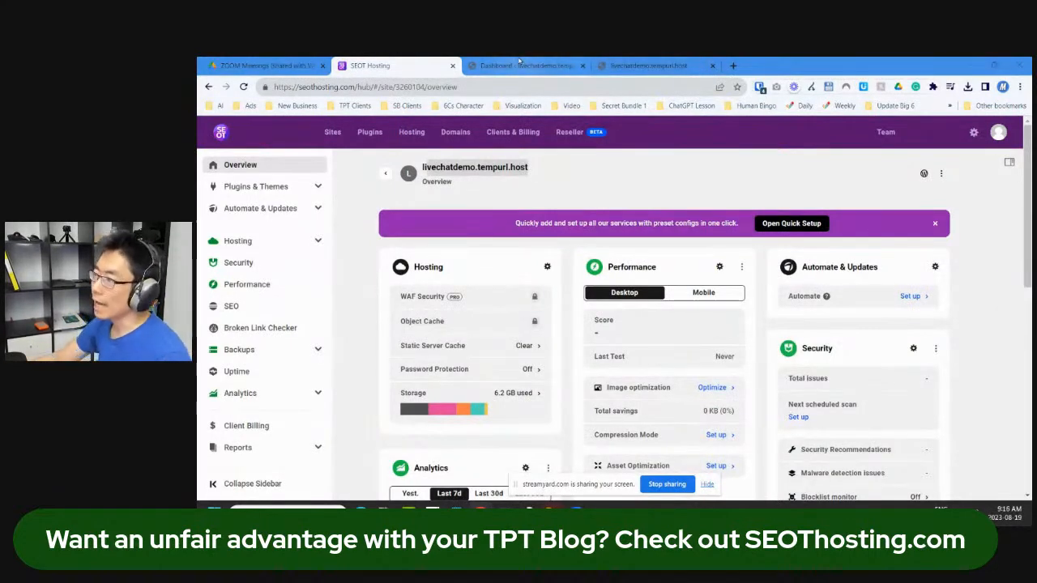
{"action": "left_click", "coordinate": [640, 65]}
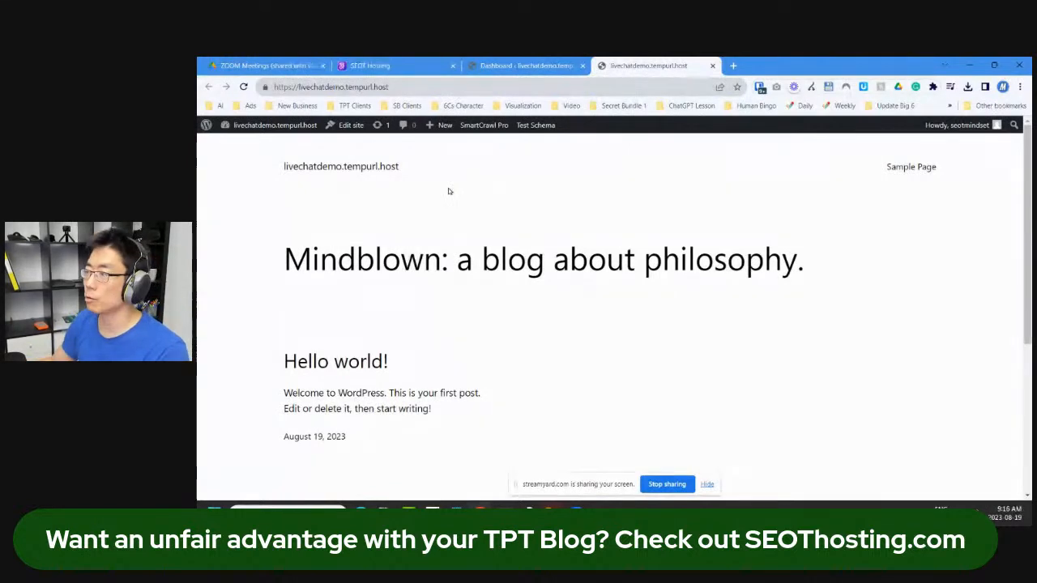
Step: Go from the site's admin dashboard to the Plugins Add New page
{"action": "left_click", "coordinate": [280, 139]}
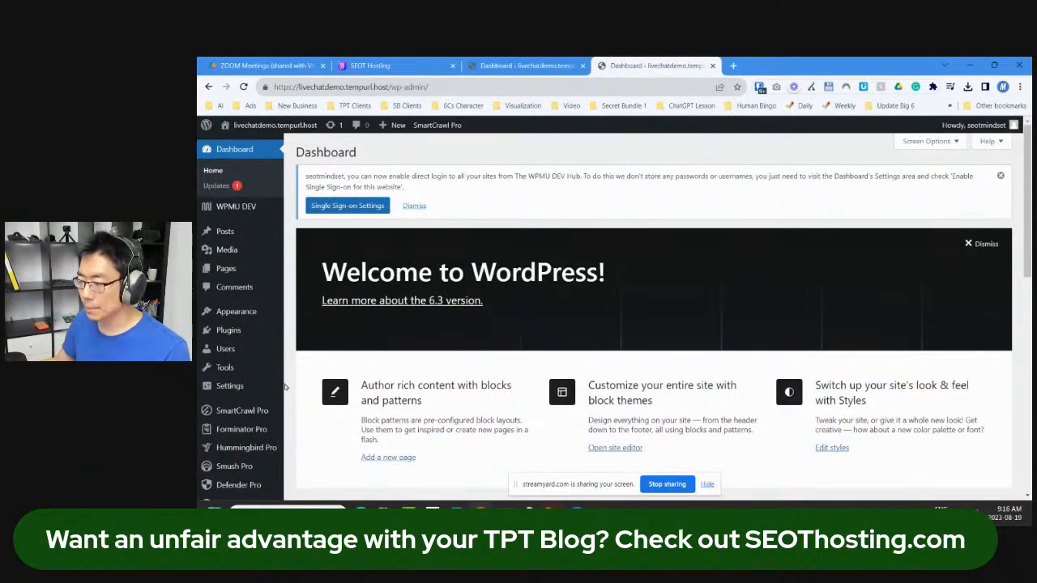
{"action": "scroll", "coordinate": [285, 387], "scroll_direction": "down", "scroll_amount": 1}
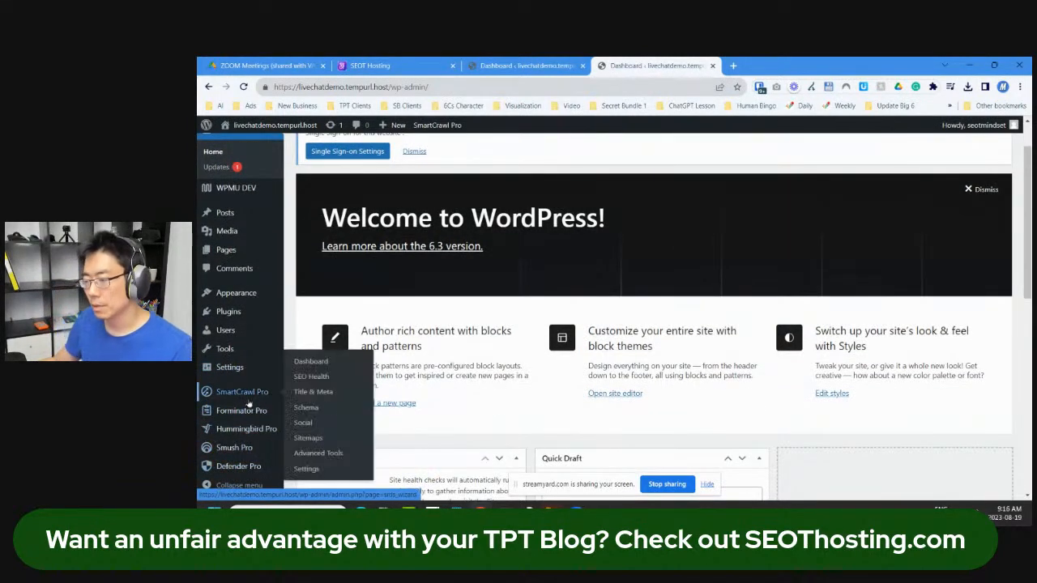
{"action": "mouse_move", "coordinate": [252, 412]}
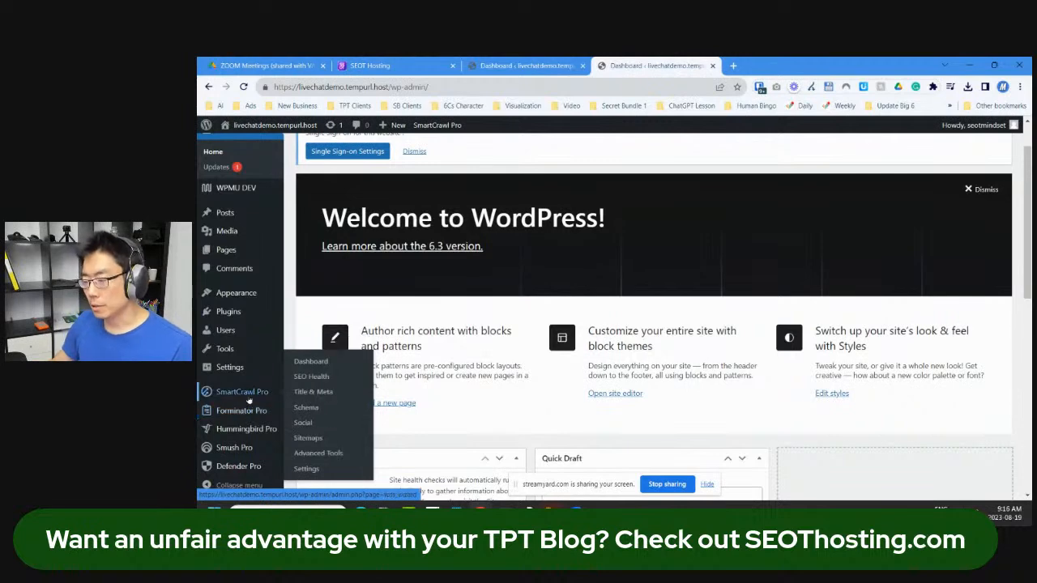
{"action": "mouse_move", "coordinate": [240, 313]}
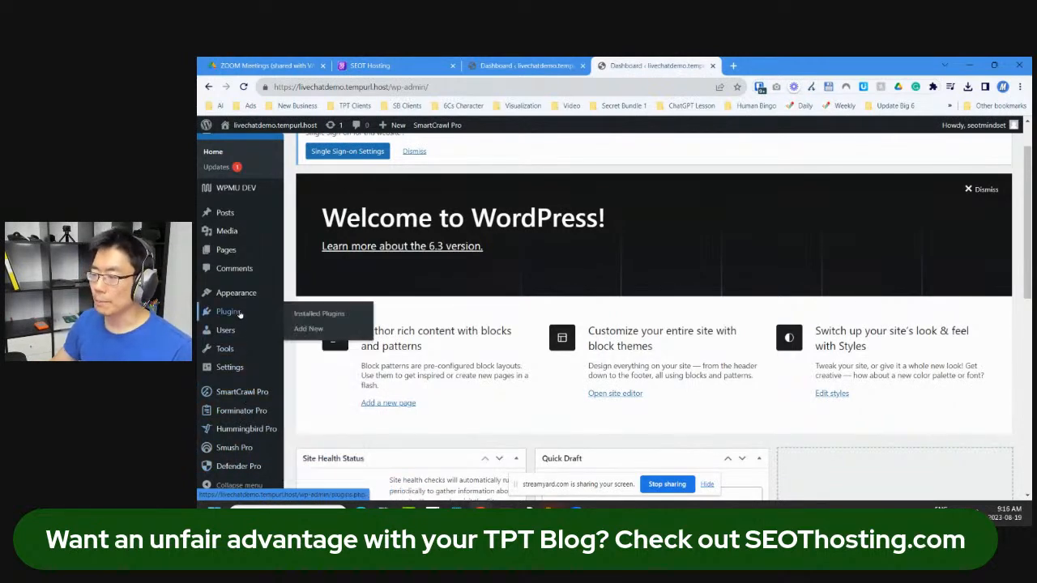
{"action": "left_click", "coordinate": [306, 315]}
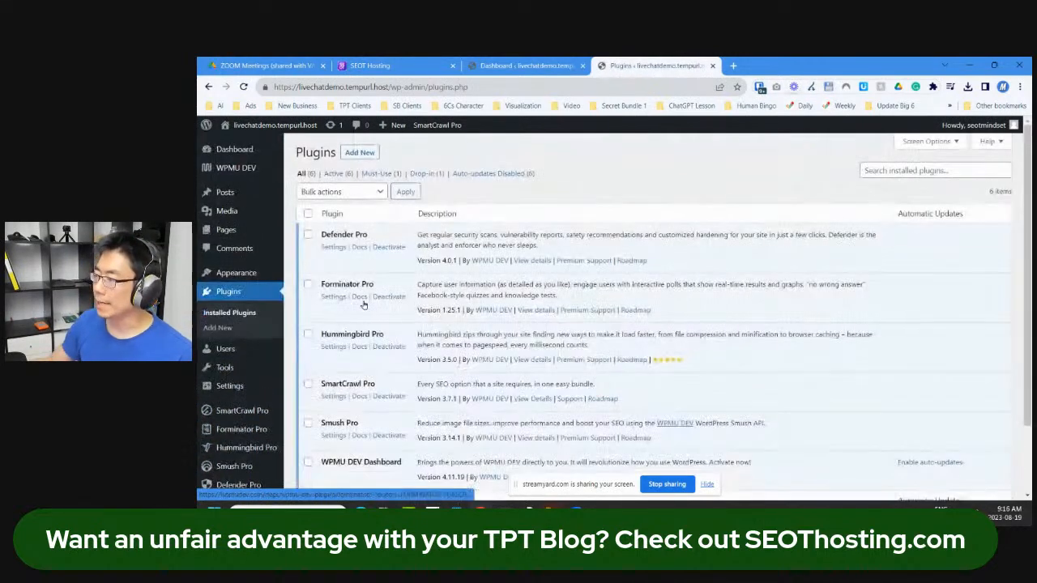
{"action": "left_click", "coordinate": [360, 152]}
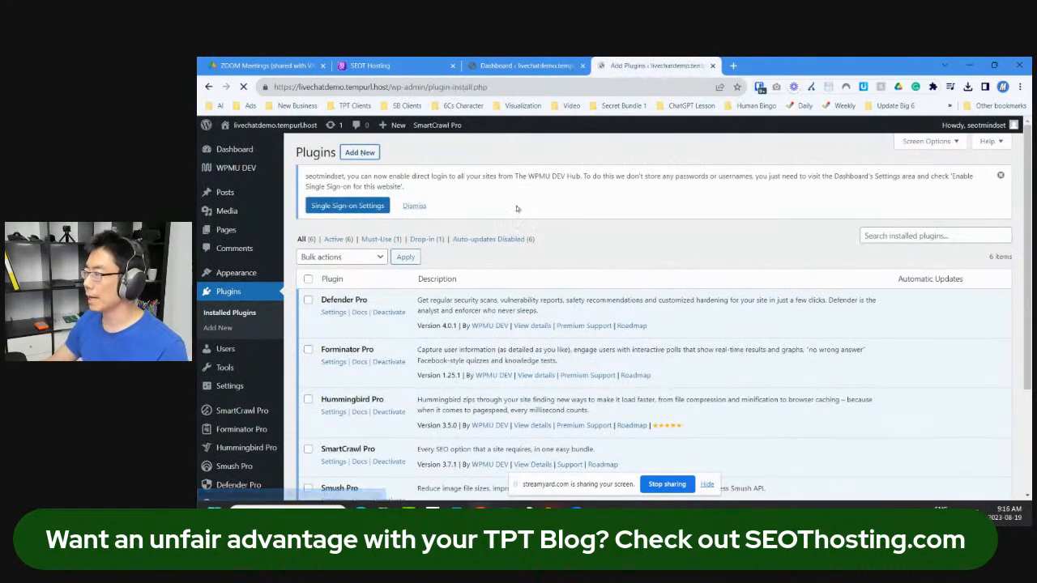
Step: Search the plugin directory for 'monster' and install the MonsterInsights plugin
{"action": "left_click", "coordinate": [1001, 176]}
{"action": "left_click", "coordinate": [946, 185]}
{"action": "type", "text": "monster insights"}
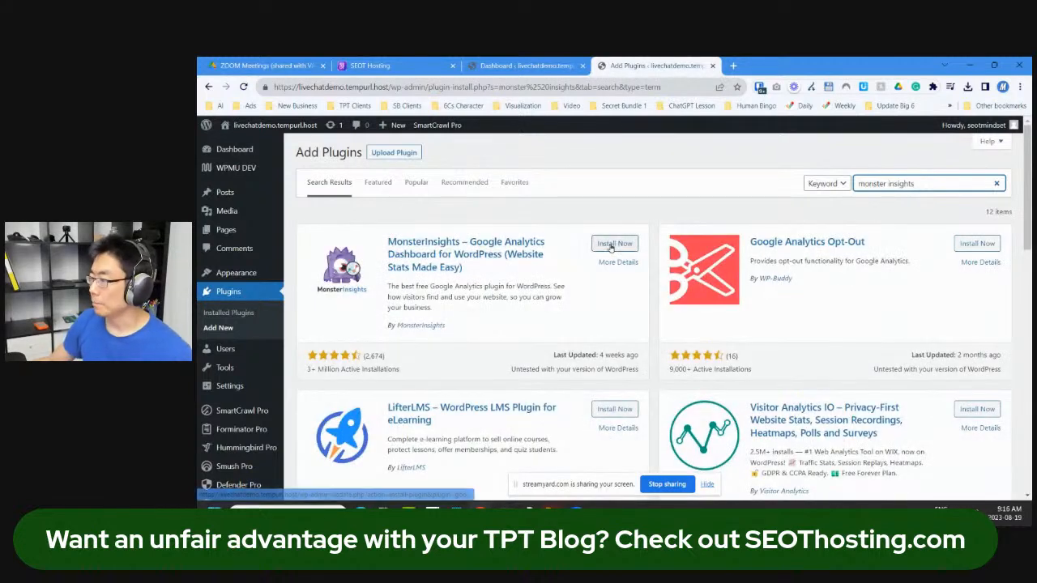
{"action": "left_click", "coordinate": [613, 245]}
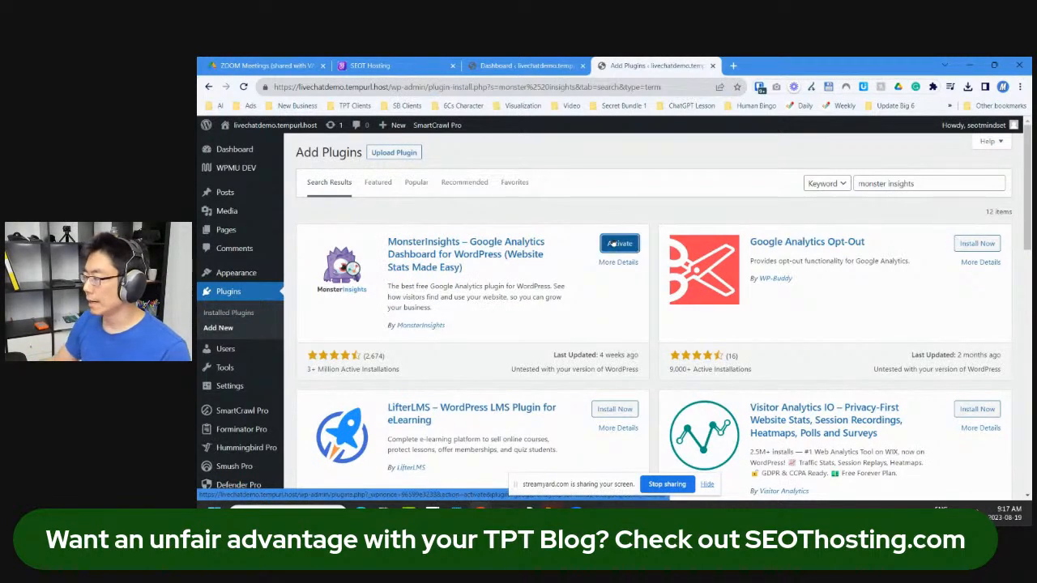
{"action": "left_click", "coordinate": [733, 66]}
Step: Switch Google Search to a different signed-in Google account
{"action": "left_click", "coordinate": [1010, 141]}
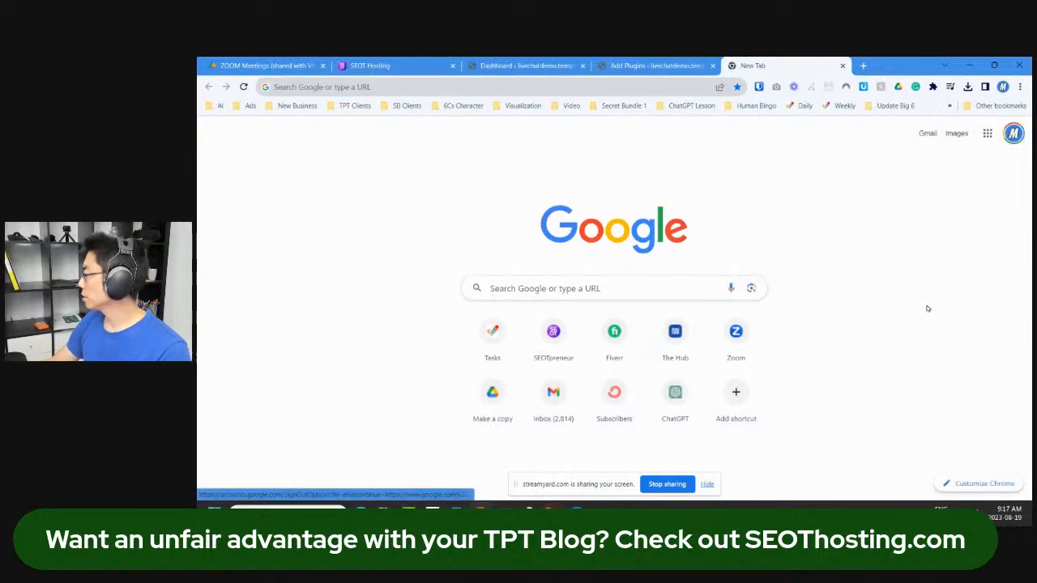
{"action": "left_click", "coordinate": [1014, 132]}
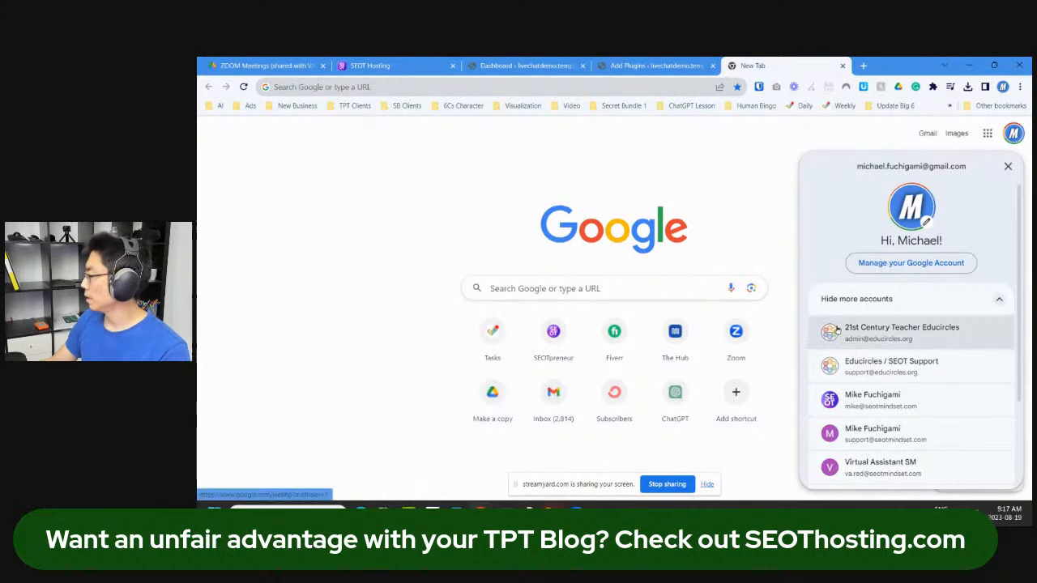
{"action": "left_click", "coordinate": [848, 401]}
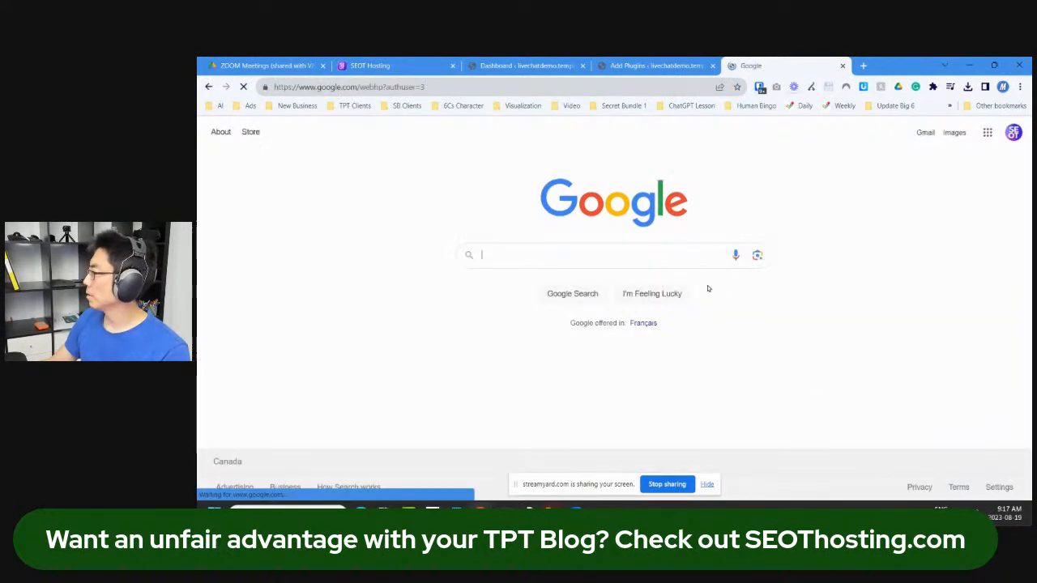
Step: Search 'google analytics' and open the official marketingplatform.google.com product page
{"action": "left_click", "coordinate": [666, 261]}
{"action": "type", "text": "google anal"}
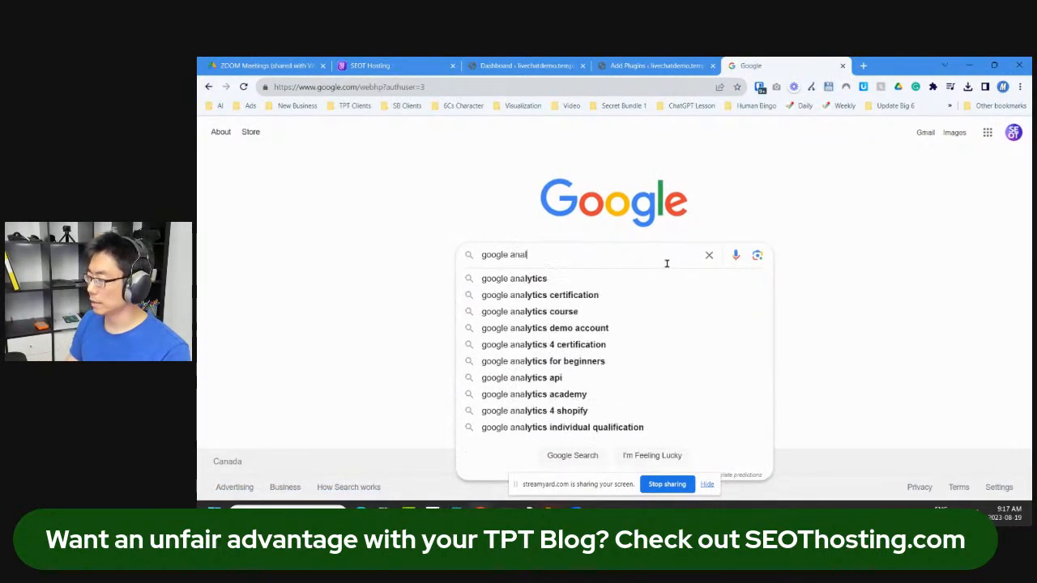
{"action": "type", "text": "ytics"}
{"action": "key", "text": "Return"}
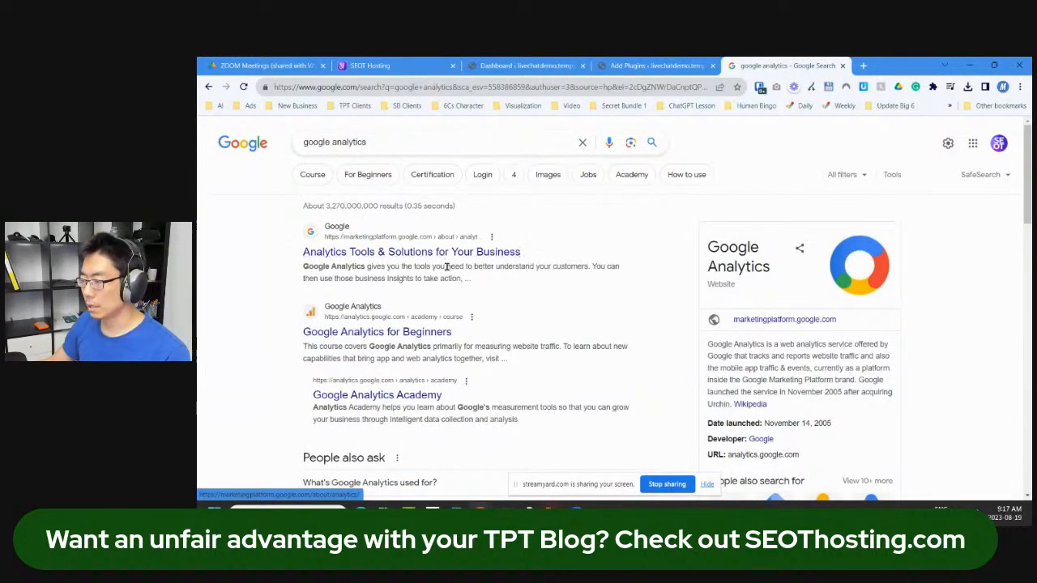
{"action": "scroll", "coordinate": [403, 339], "scroll_direction": "down", "scroll_amount": 2}
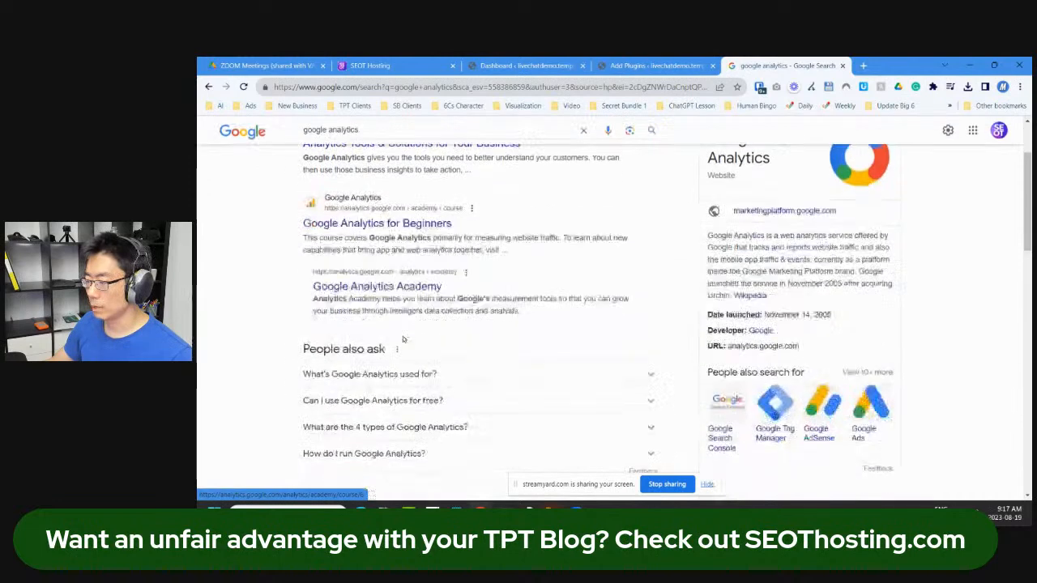
{"action": "scroll", "coordinate": [403, 334], "scroll_direction": "up", "scroll_amount": 2}
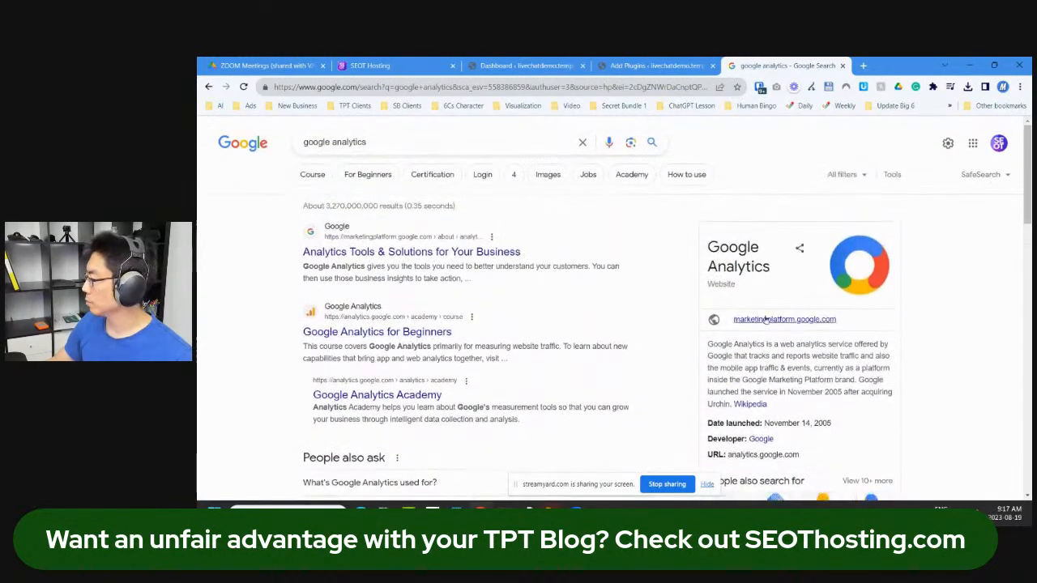
{"action": "left_click", "coordinate": [766, 321]}
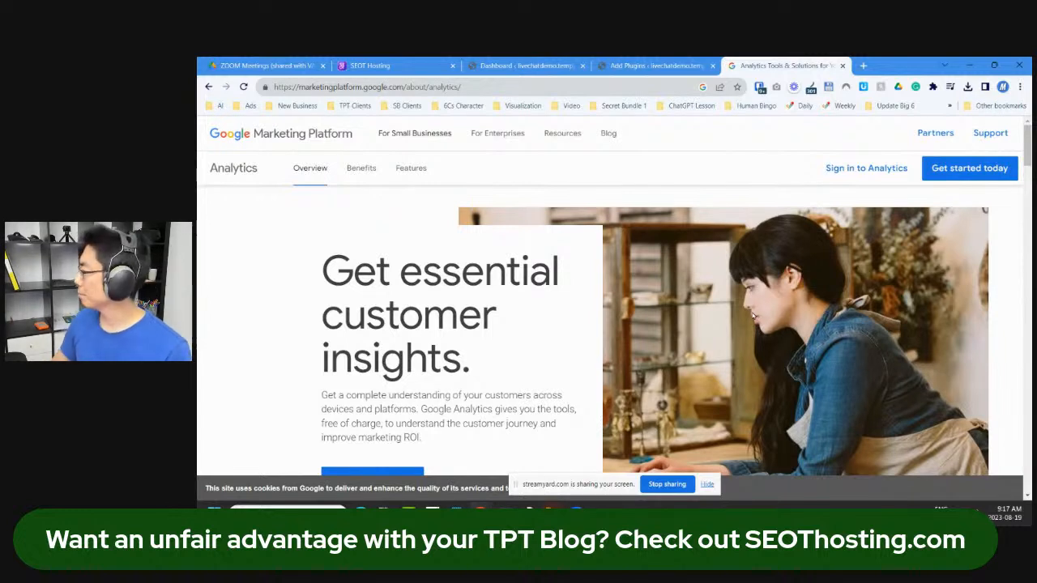
Step: Sign in to Google Analytics, go to Admin, and start Create Account
{"action": "left_click", "coordinate": [857, 169]}
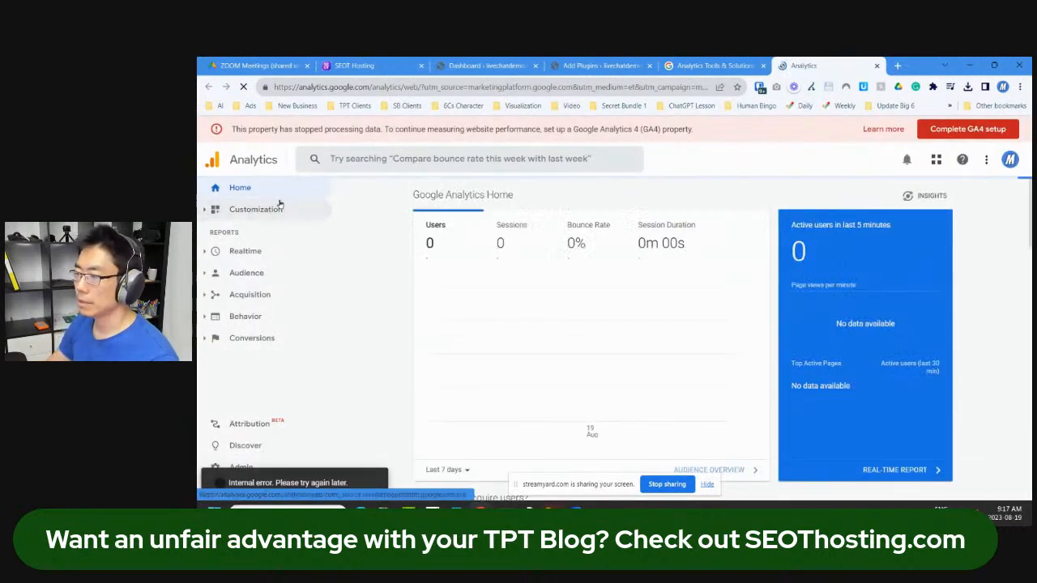
{"action": "left_click", "coordinate": [344, 166]}
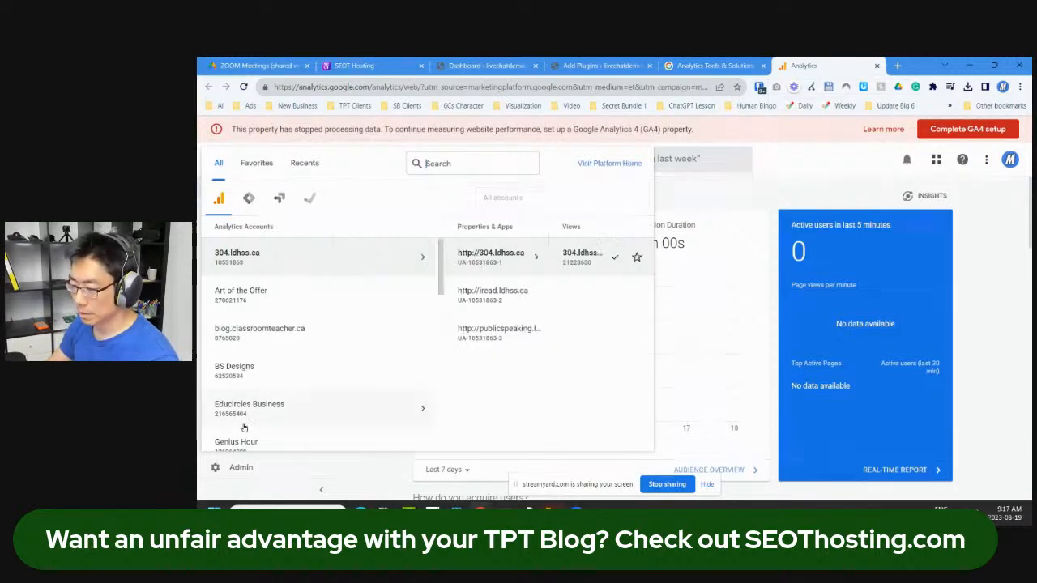
{"action": "left_click", "coordinate": [245, 475]}
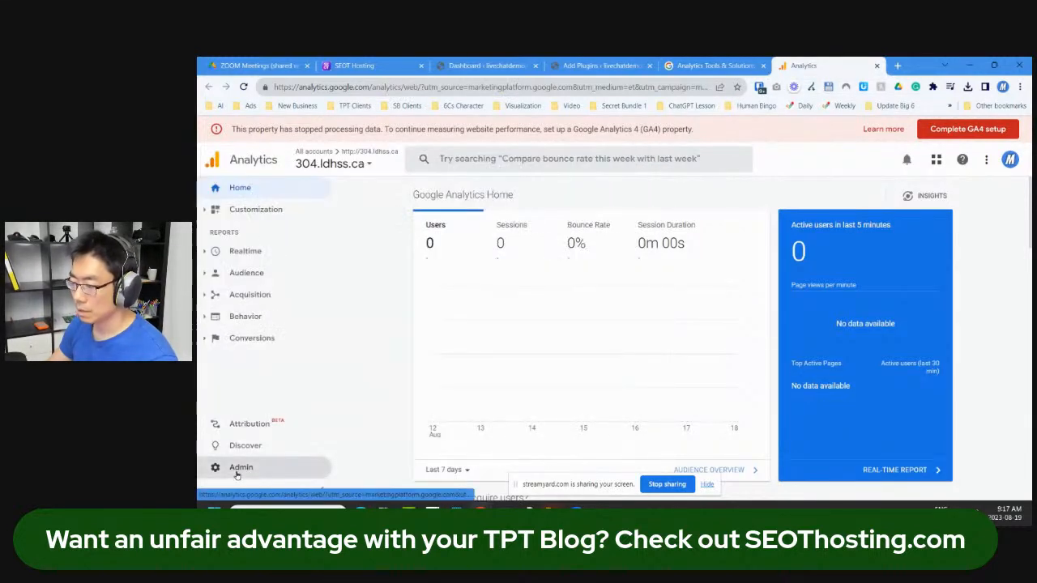
{"action": "left_click", "coordinate": [239, 470]}
{"action": "left_click", "coordinate": [351, 221]}
Step: Name the account 'SEOTpreneur Live Demo' and untick data sharing with Account specialists
{"action": "left_click", "coordinate": [439, 415]}
{"action": "type", "text": "SEOT"}
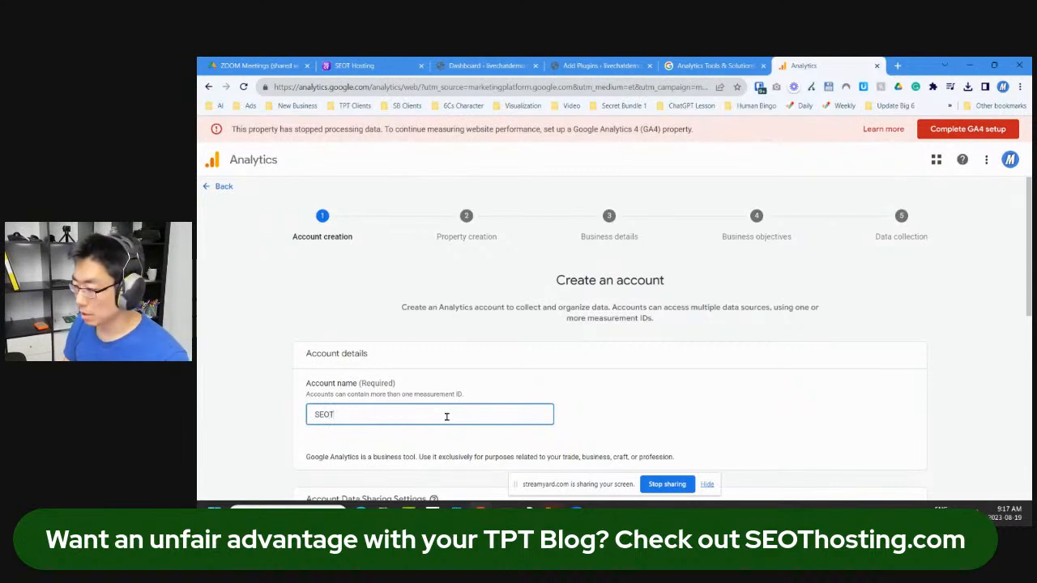
{"action": "type", "text": "preneur L"}
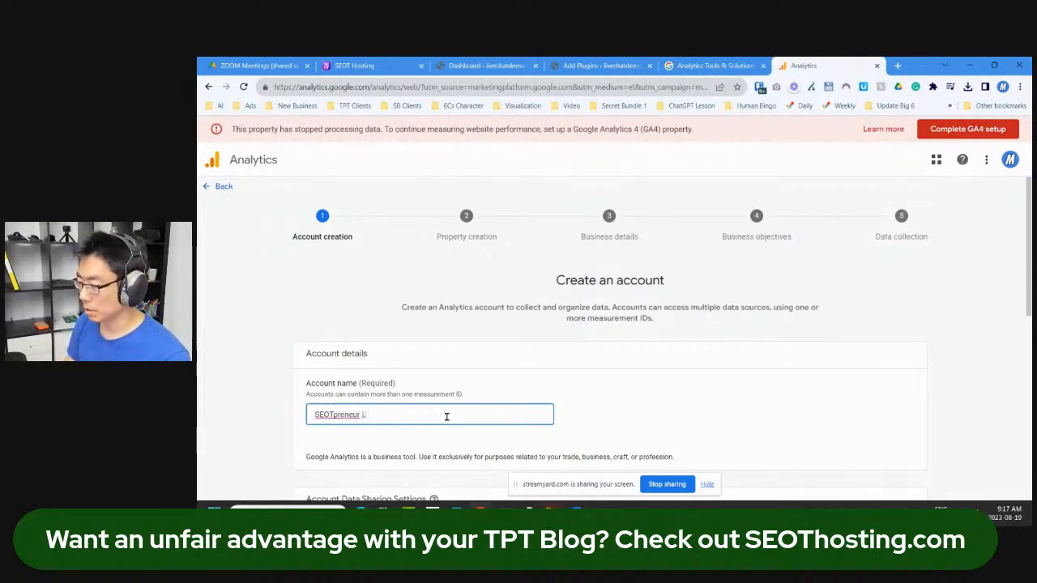
{"action": "type", "text": "LV"}
{"action": "key", "text": "BackSpace"}
{"action": "type", "text": "ve Demo"}
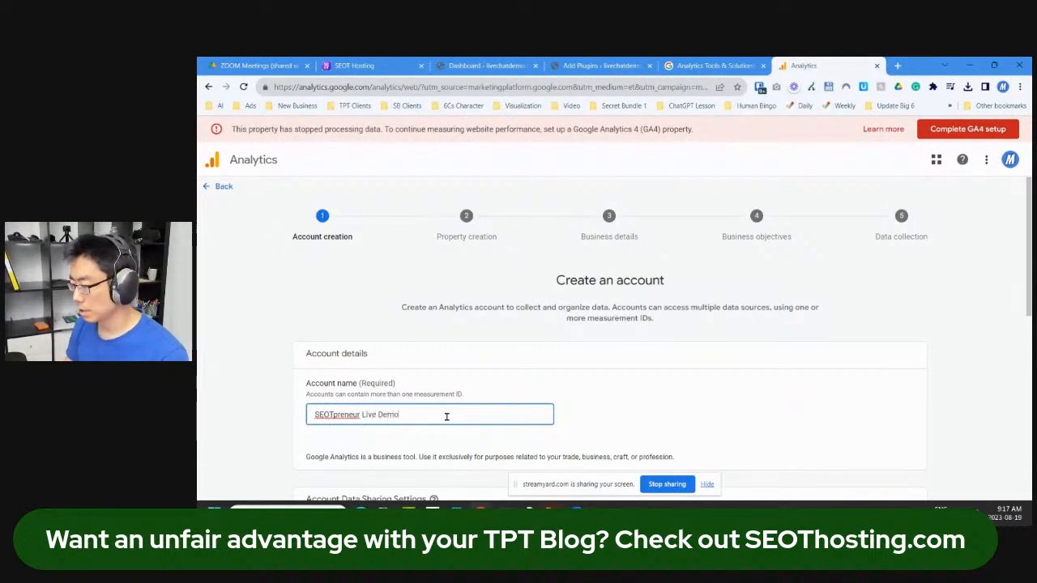
{"action": "scroll", "coordinate": [640, 384], "scroll_direction": "down", "scroll_amount": 3}
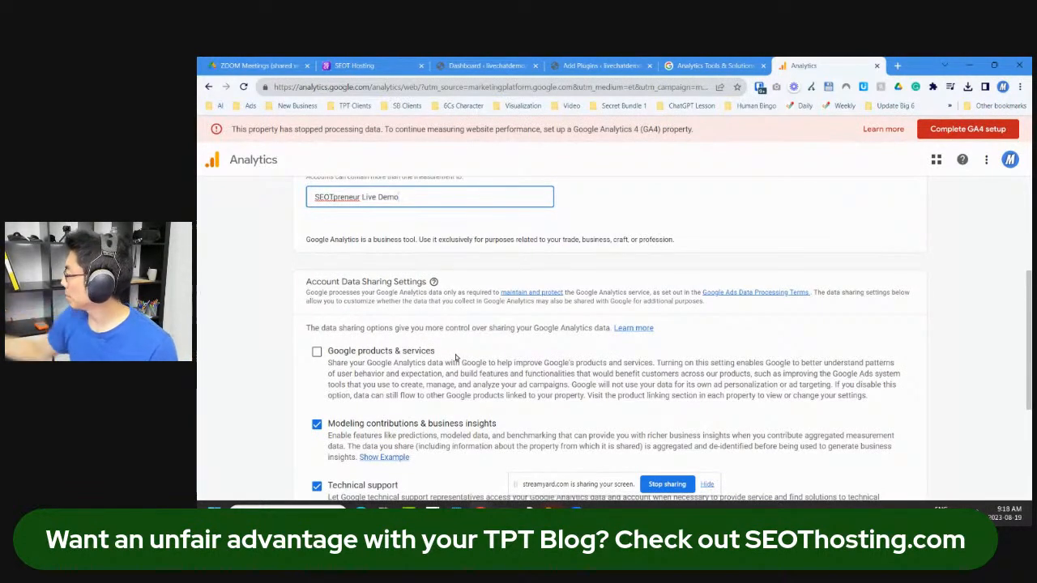
{"action": "scroll", "coordinate": [437, 379], "scroll_direction": "down", "scroll_amount": 1}
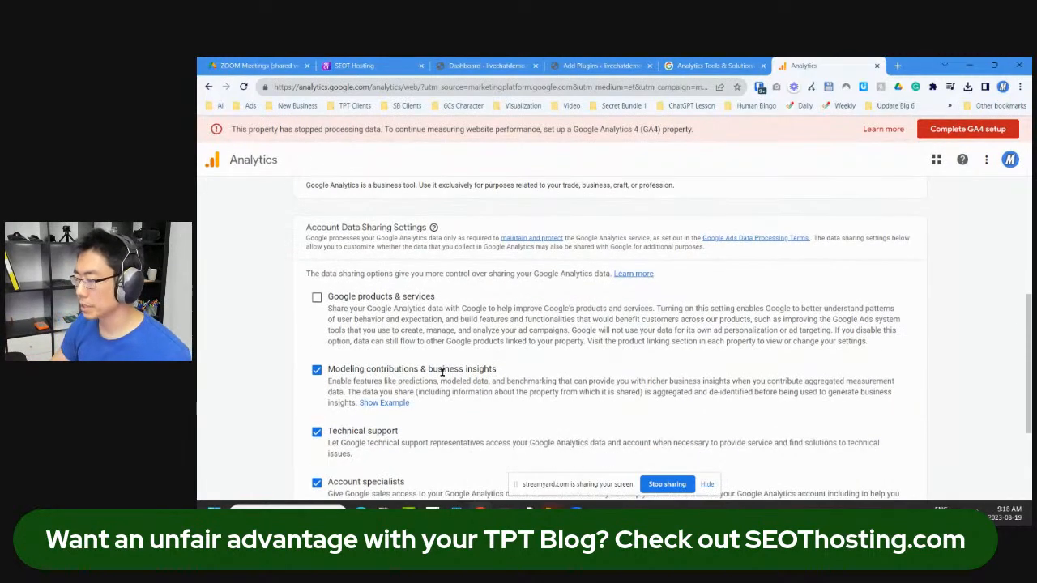
{"action": "scroll", "coordinate": [466, 402], "scroll_direction": "down", "scroll_amount": 1}
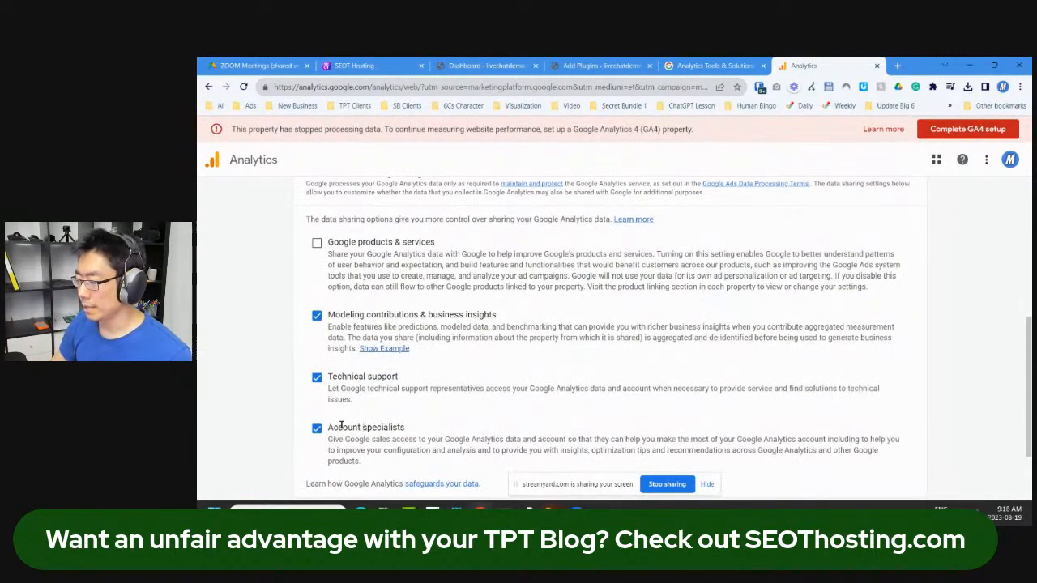
{"action": "left_click", "coordinate": [316, 428]}
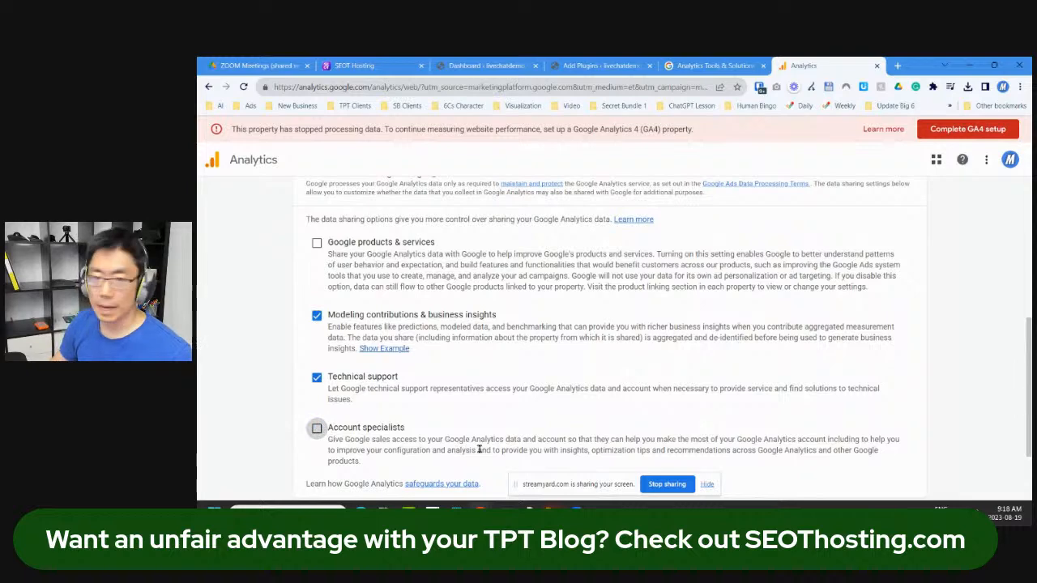
{"action": "scroll", "coordinate": [503, 440], "scroll_direction": "down", "scroll_amount": 2}
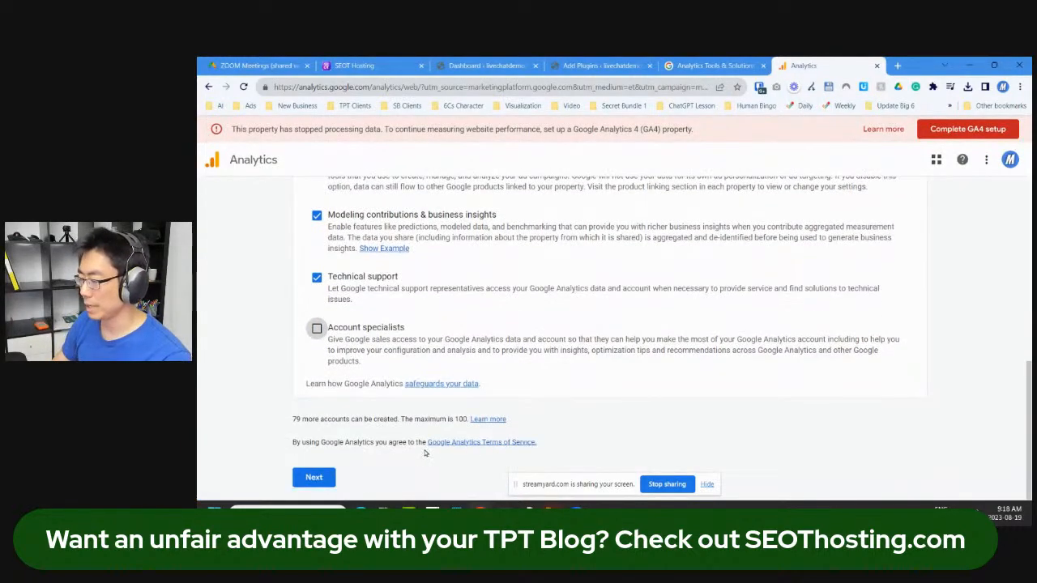
{"action": "left_click", "coordinate": [314, 478]}
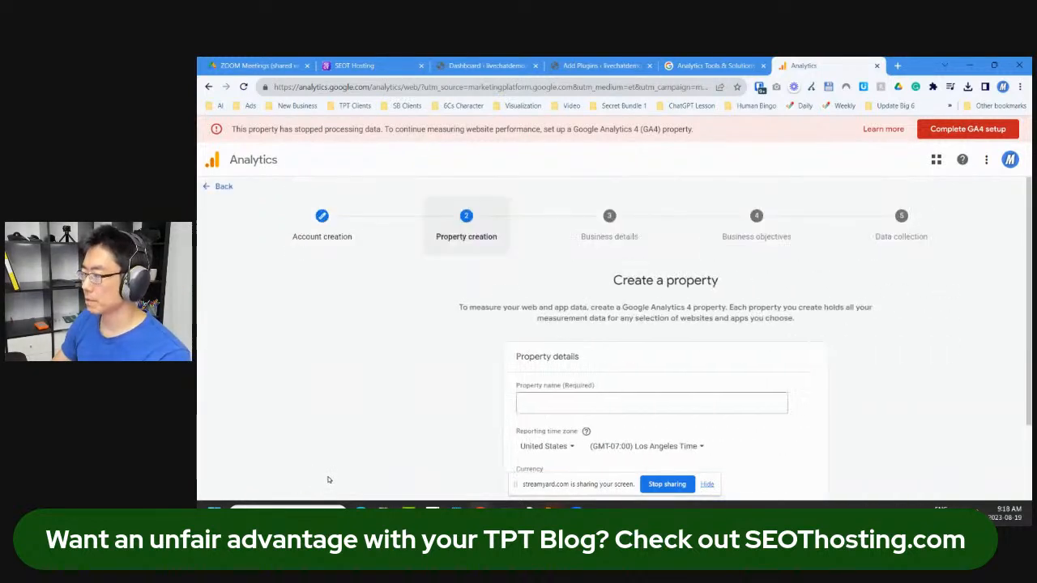
{"action": "left_click", "coordinate": [531, 402]}
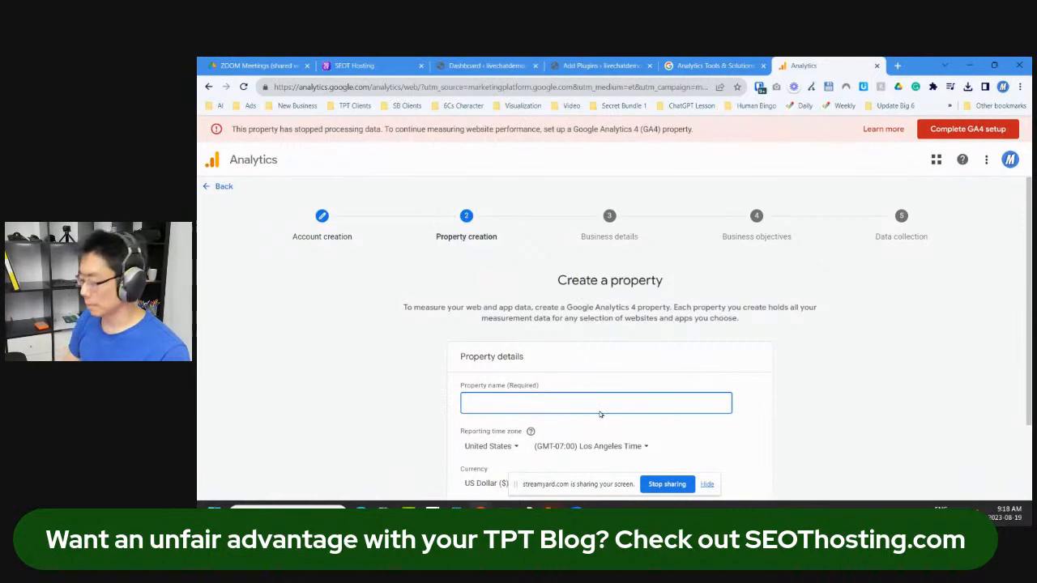
{"action": "left_click", "coordinate": [486, 66]}
{"action": "left_click_drag", "start_coordinate": [389, 88], "coordinate": [269, 87]}
{"action": "key", "text": "ctrl+c"}
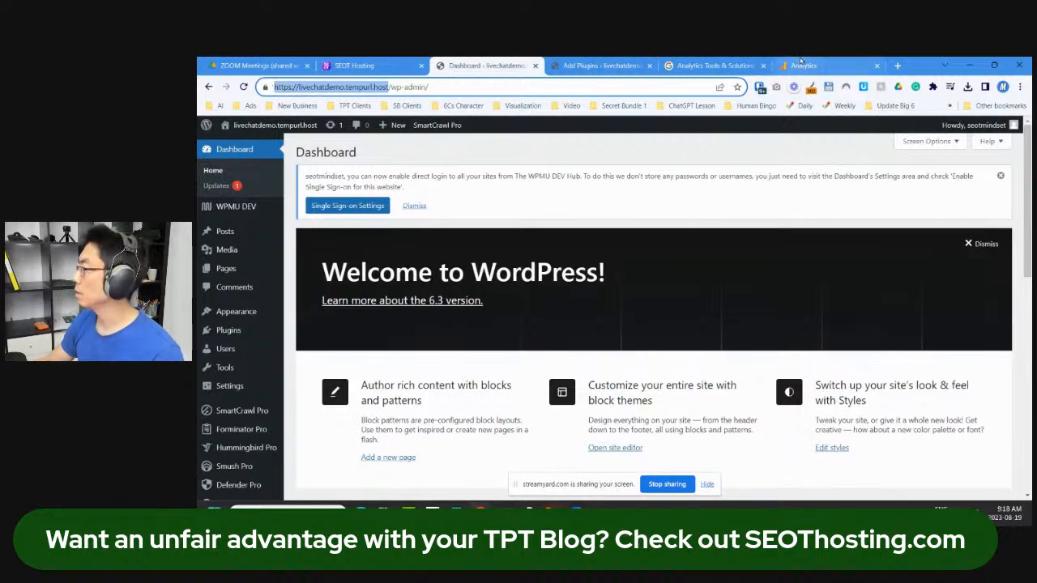
{"action": "left_click", "coordinate": [802, 65]}
{"action": "left_click", "coordinate": [703, 403]}
{"action": "key", "text": "ctrl+v"}
Step: Set the reporting time zone to New York Time and show the advanced options
{"action": "scroll", "coordinate": [703, 400], "scroll_direction": "down", "scroll_amount": 2}
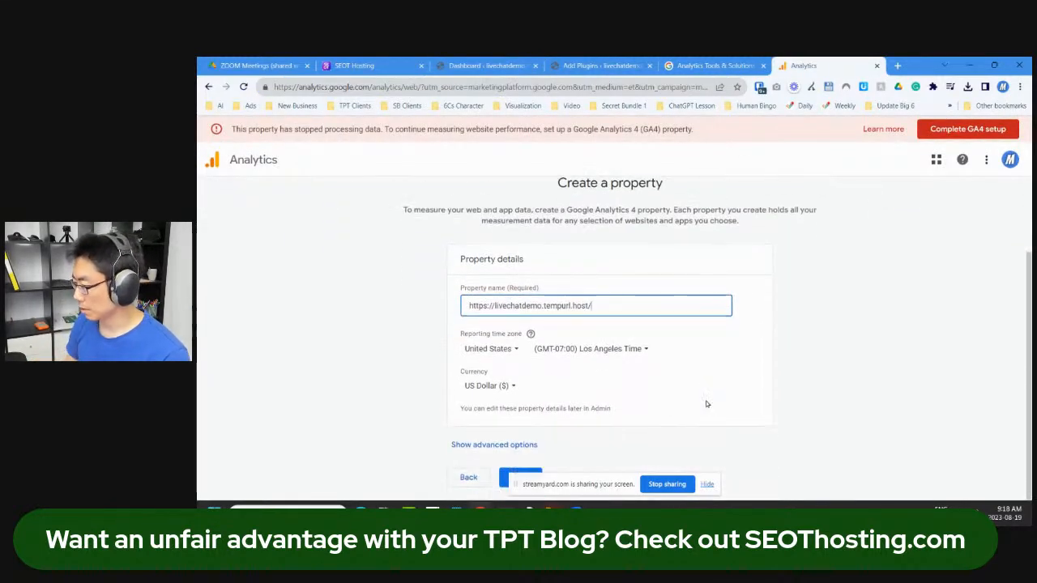
{"action": "left_click", "coordinate": [603, 354]}
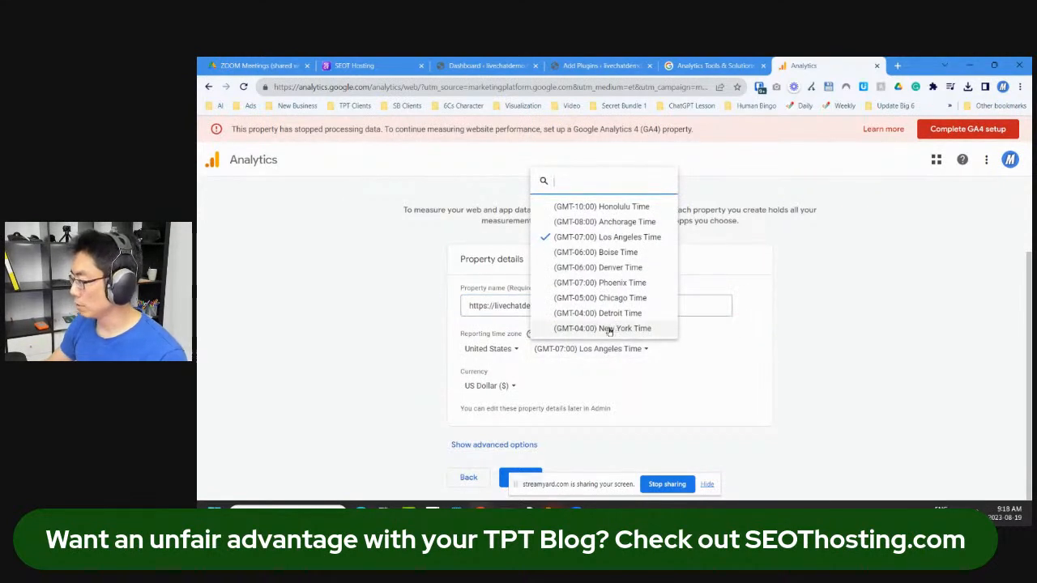
{"action": "left_click", "coordinate": [607, 328]}
{"action": "left_click", "coordinate": [495, 445]}
{"action": "scroll", "coordinate": [377, 387], "scroll_direction": "down", "scroll_amount": 2}
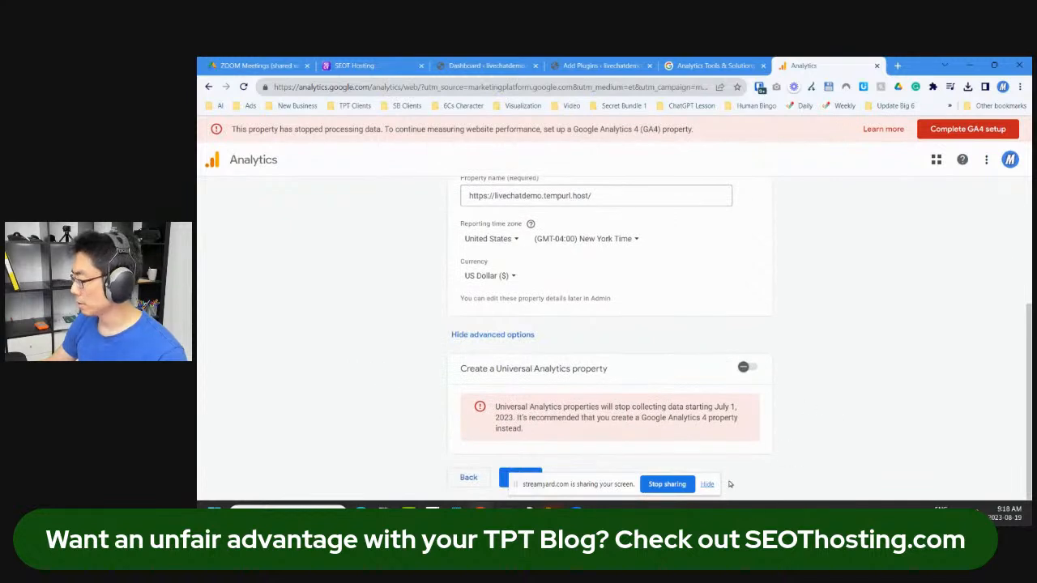
{"action": "left_click", "coordinate": [705, 486]}
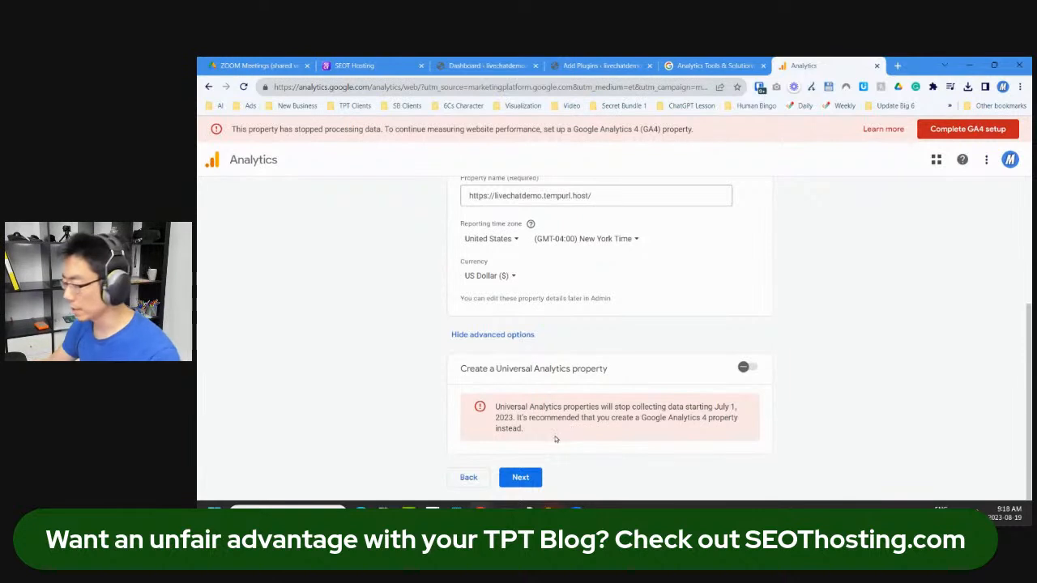
Step: Set the business details to People & Society industry and Small size
{"action": "left_click", "coordinate": [521, 483]}
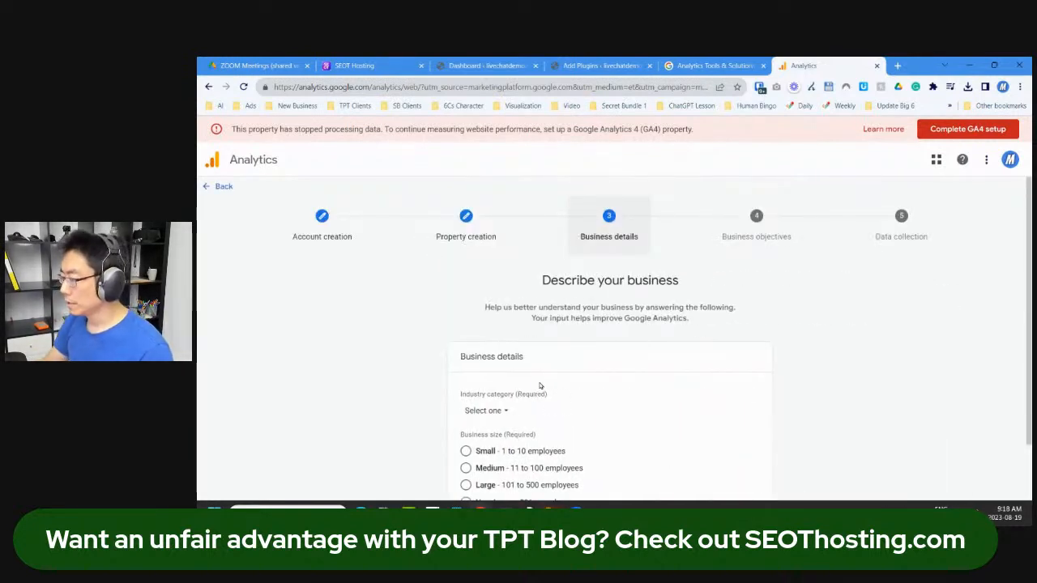
{"action": "left_click", "coordinate": [491, 348]}
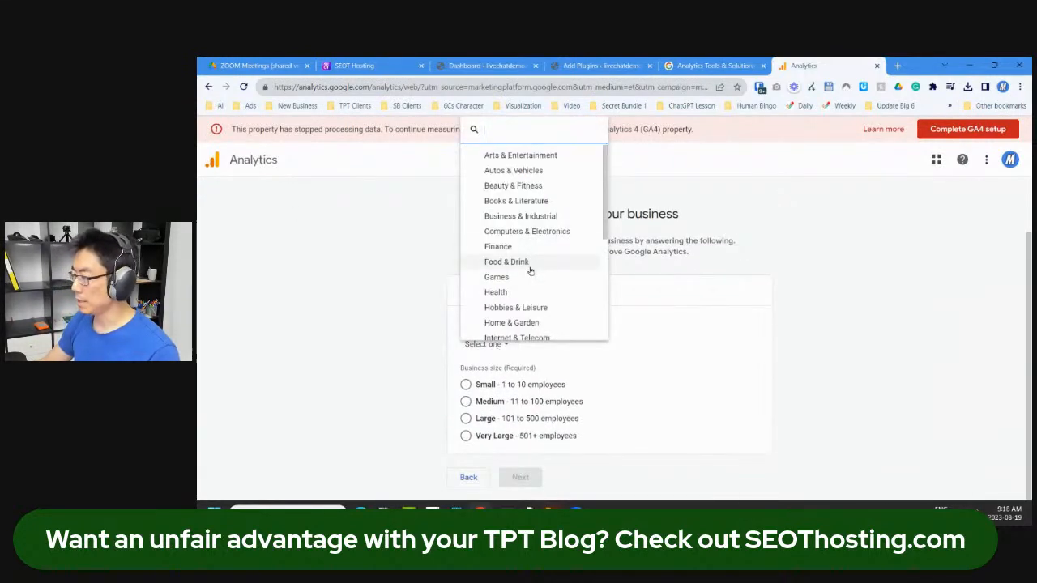
{"action": "scroll", "coordinate": [539, 267], "scroll_direction": "down", "scroll_amount": 3}
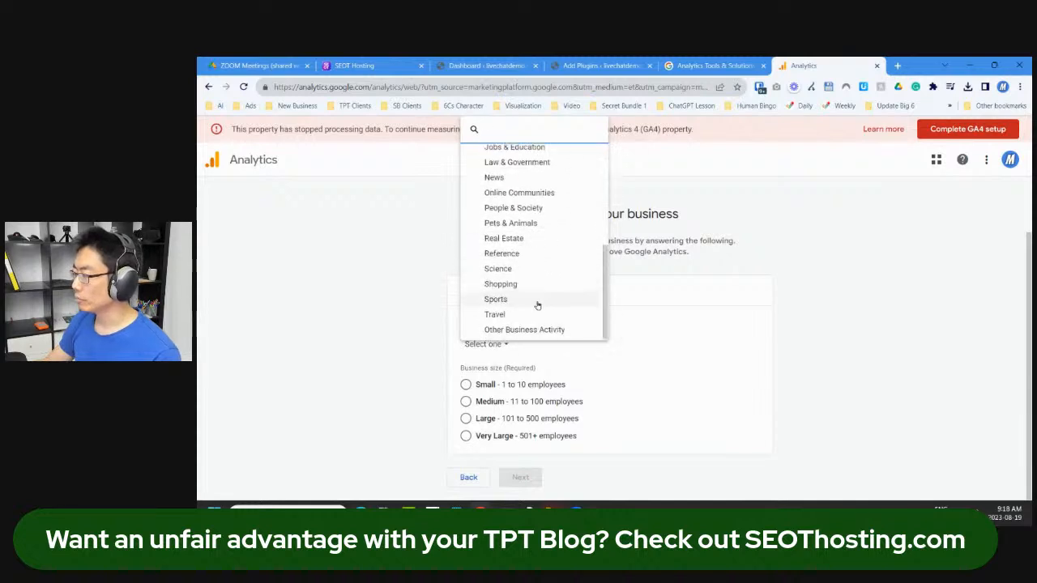
{"action": "left_click", "coordinate": [554, 210]}
{"action": "left_click", "coordinate": [466, 385]}
Step: Select objectives: Examine user behavior, Raise brand awareness, Drive online sales, Generate leads
{"action": "left_click", "coordinate": [521, 478]}
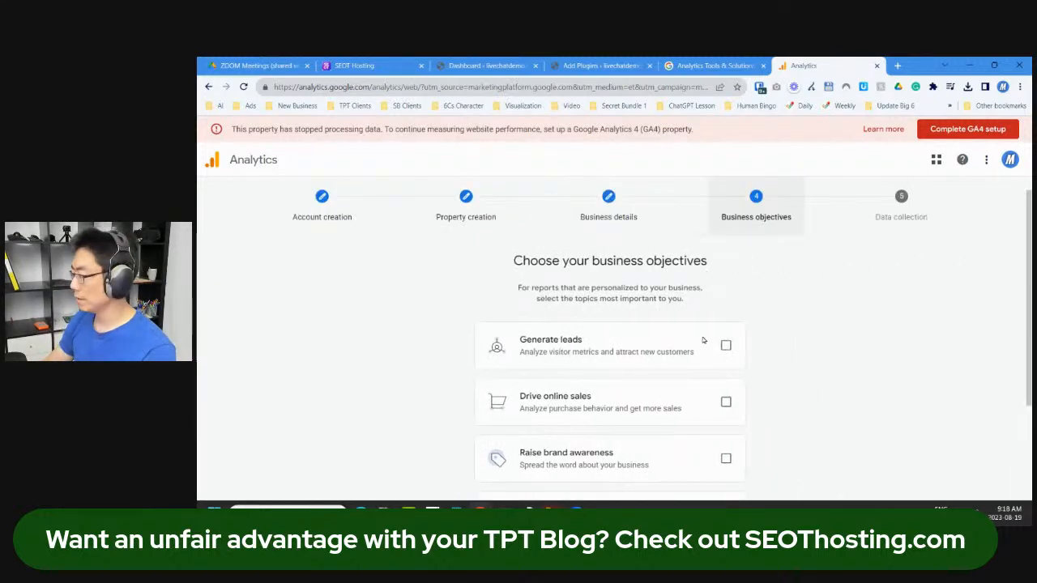
{"action": "scroll", "coordinate": [724, 343], "scroll_direction": "down", "scroll_amount": 3}
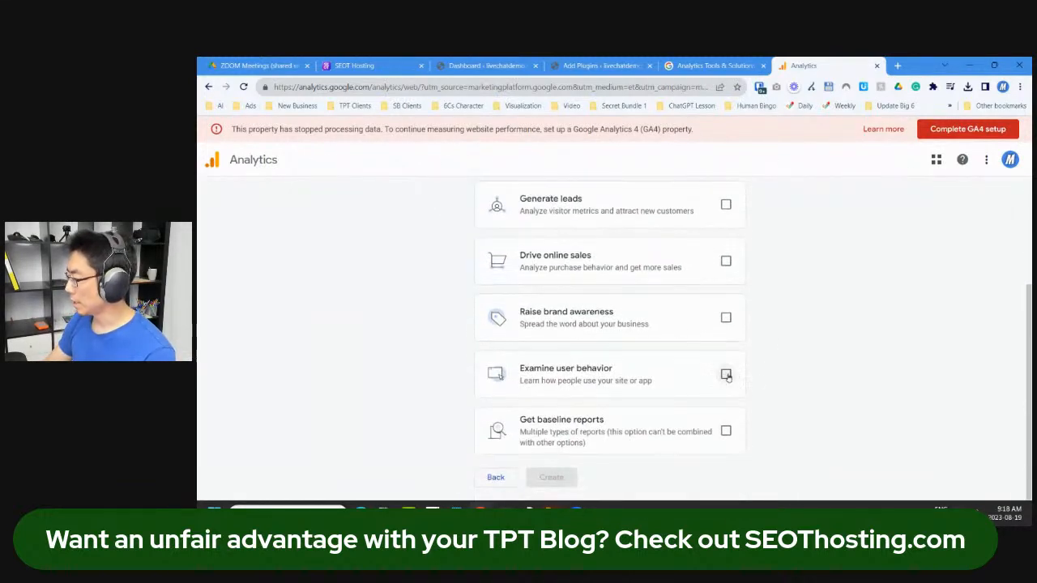
{"action": "left_click", "coordinate": [726, 374]}
{"action": "left_click", "coordinate": [726, 317]}
{"action": "left_click", "coordinate": [726, 261]}
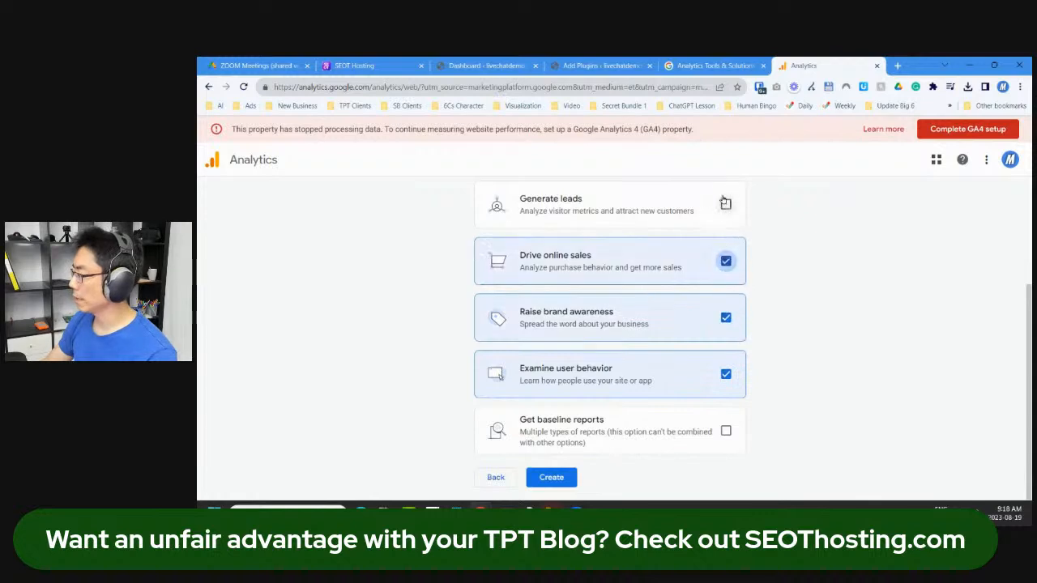
{"action": "left_click", "coordinate": [726, 204]}
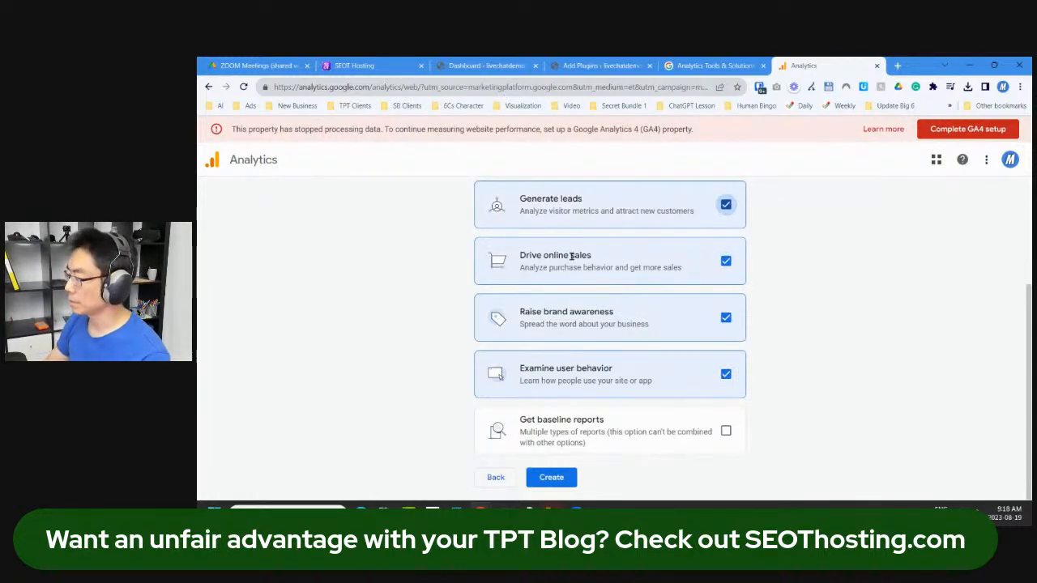
Step: Create the account and accept the Canada Terms of Service plus Data Processing Terms
{"action": "left_click", "coordinate": [551, 478]}
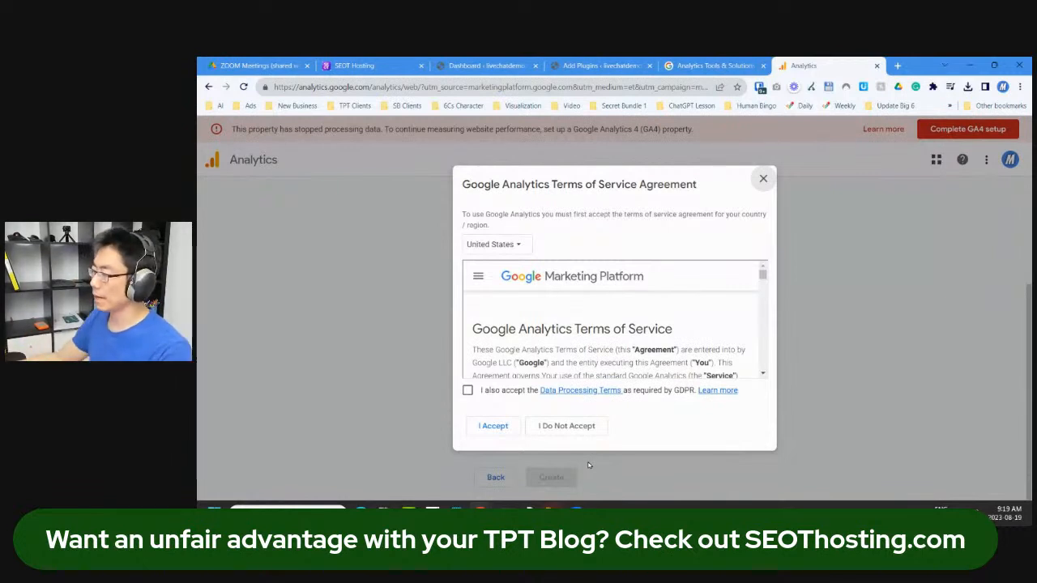
{"action": "left_click", "coordinate": [523, 246]}
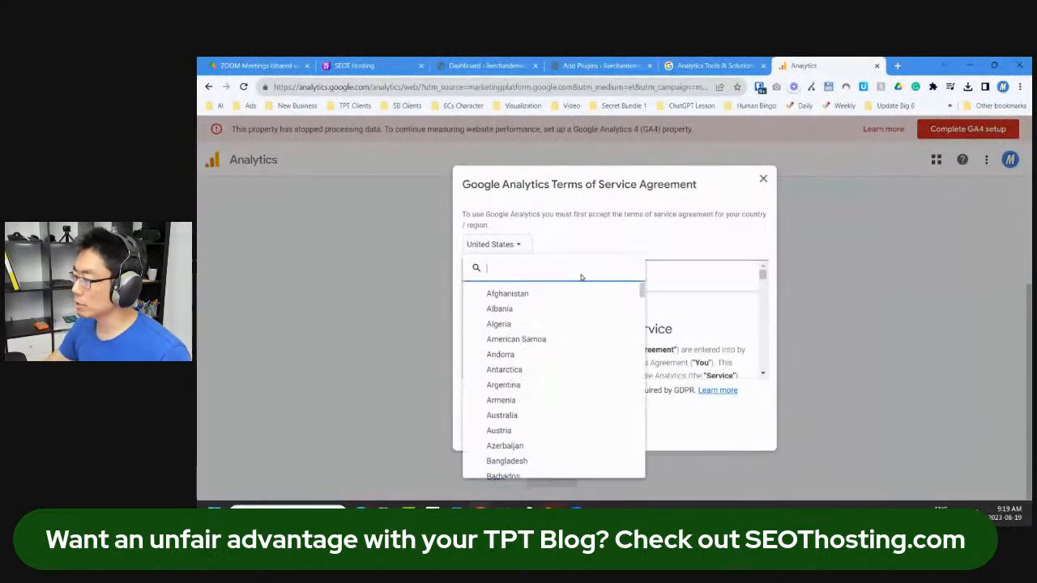
{"action": "type", "text": "canada"}
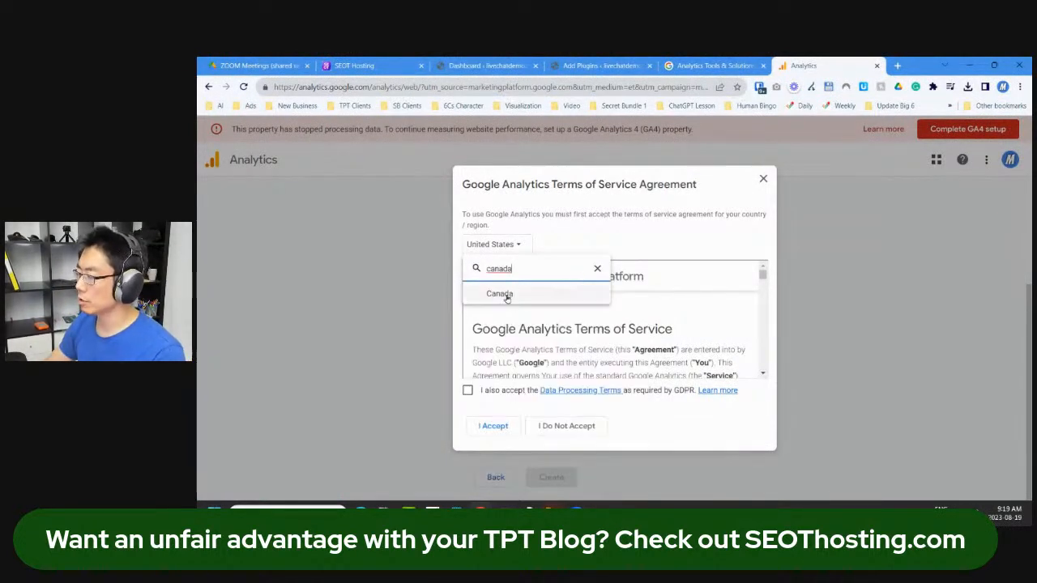
{"action": "left_click", "coordinate": [500, 294]}
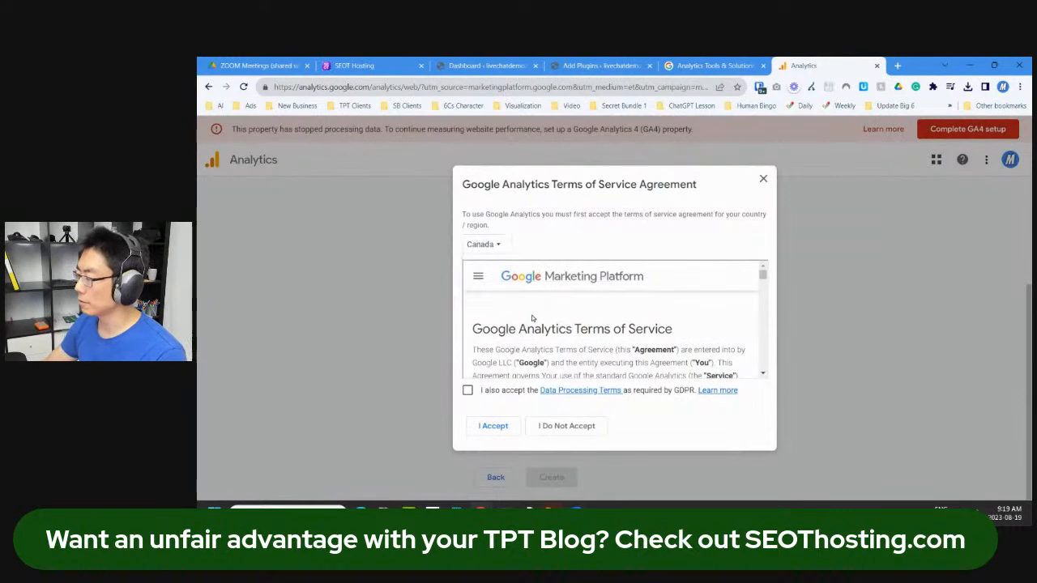
{"action": "left_click", "coordinate": [468, 390]}
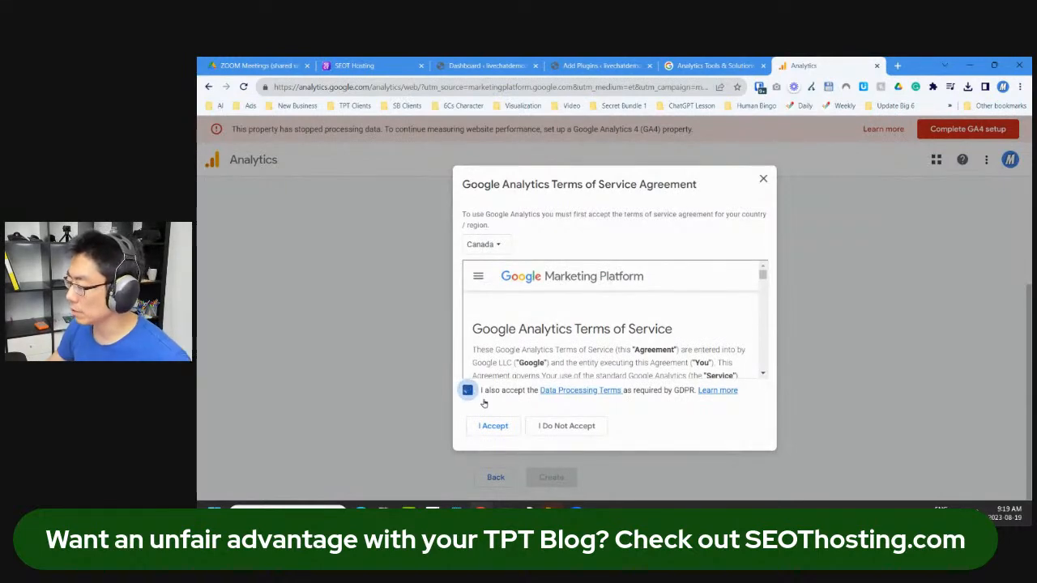
{"action": "left_click", "coordinate": [495, 426]}
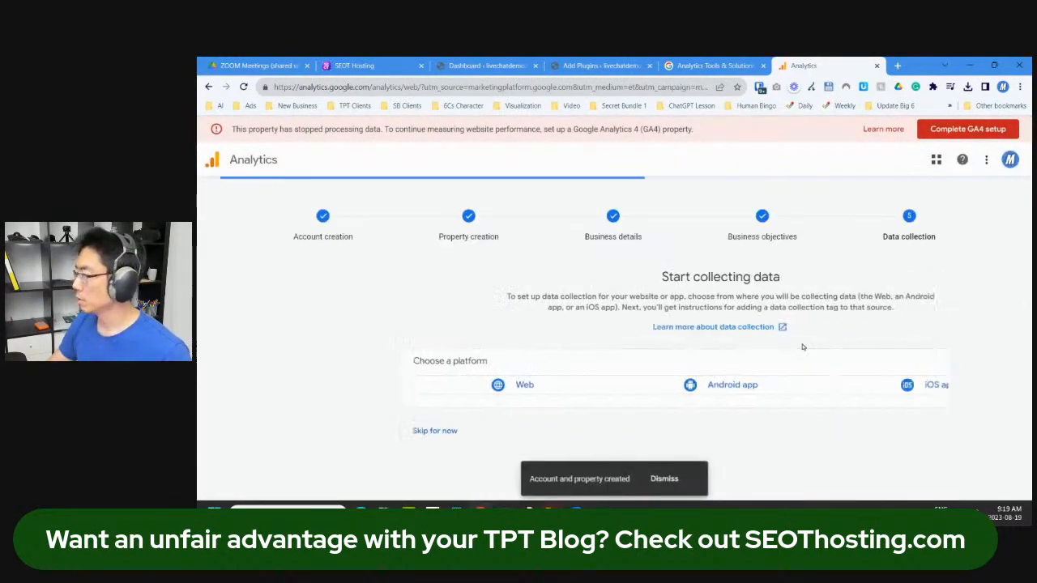
{"action": "left_click", "coordinate": [460, 390]}
{"action": "left_click", "coordinate": [554, 228]}
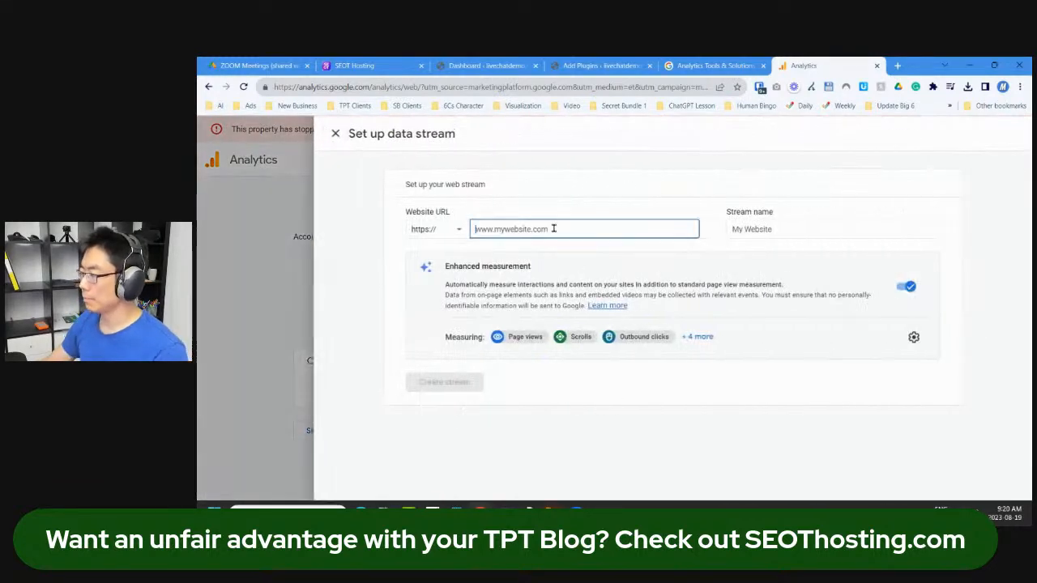
{"action": "type", "text": "https://livechatdemo.tempurl.host/"}
{"action": "key", "text": "shift+Right"}
{"action": "key", "text": "shift+Right"}
{"action": "key", "text": "shift+Right"}
{"action": "key", "text": "shift+Right"}
{"action": "key", "text": "shift+Right"}
{"action": "key", "text": "shift+Right"}
{"action": "key", "text": "shift+Right"}
{"action": "key", "text": "shift+Right"}
{"action": "key", "text": "BackSpace"}
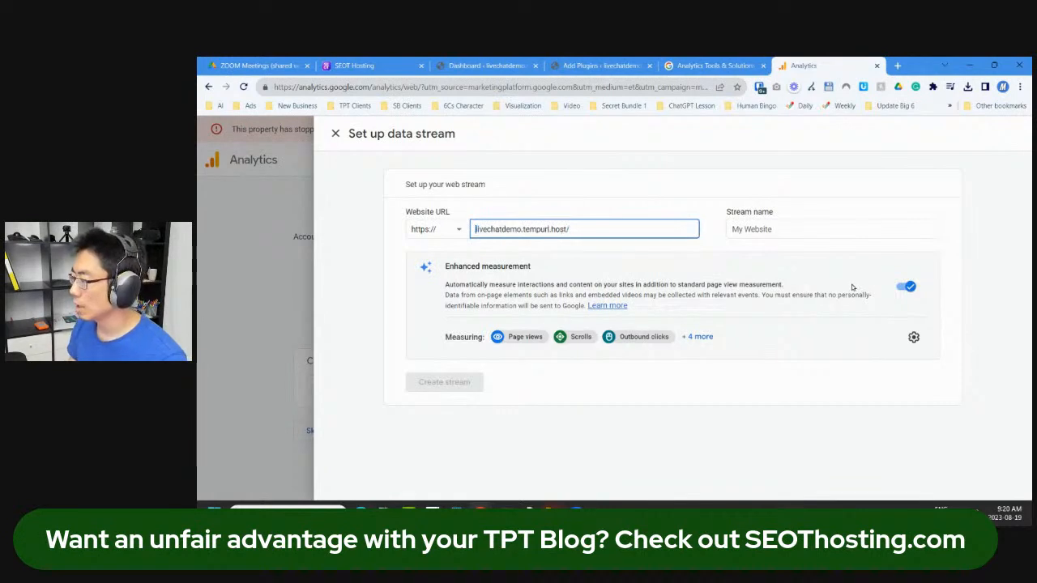
{"action": "key", "text": "ctrl+a"}
Step: Name the stream 'My Website (livechatdemo)' and create it
{"action": "left_click", "coordinate": [794, 230]}
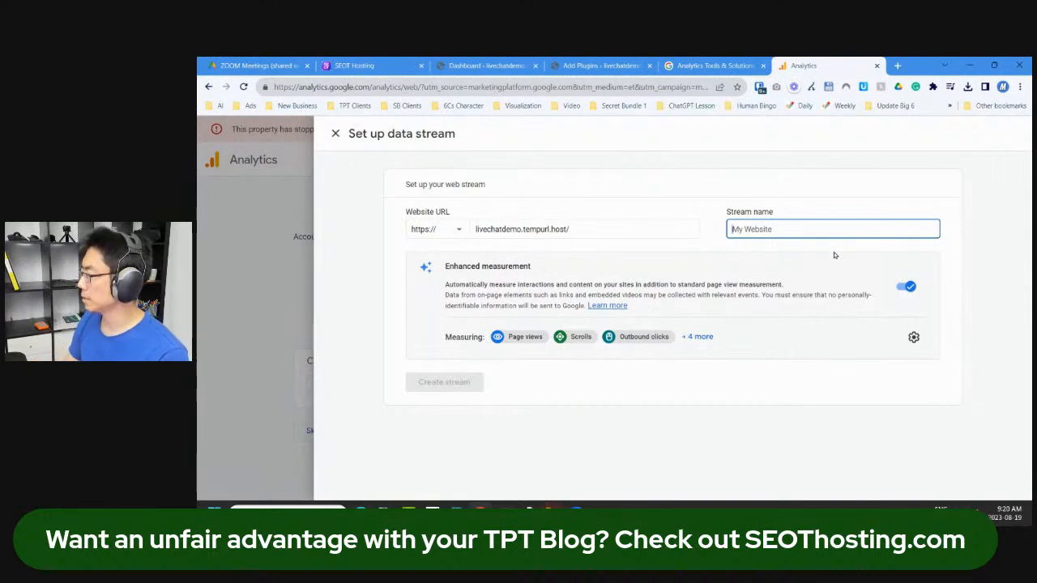
{"action": "key", "text": "Tab"}
{"action": "key", "text": "Tab"}
{"action": "left_click", "coordinate": [859, 230]}
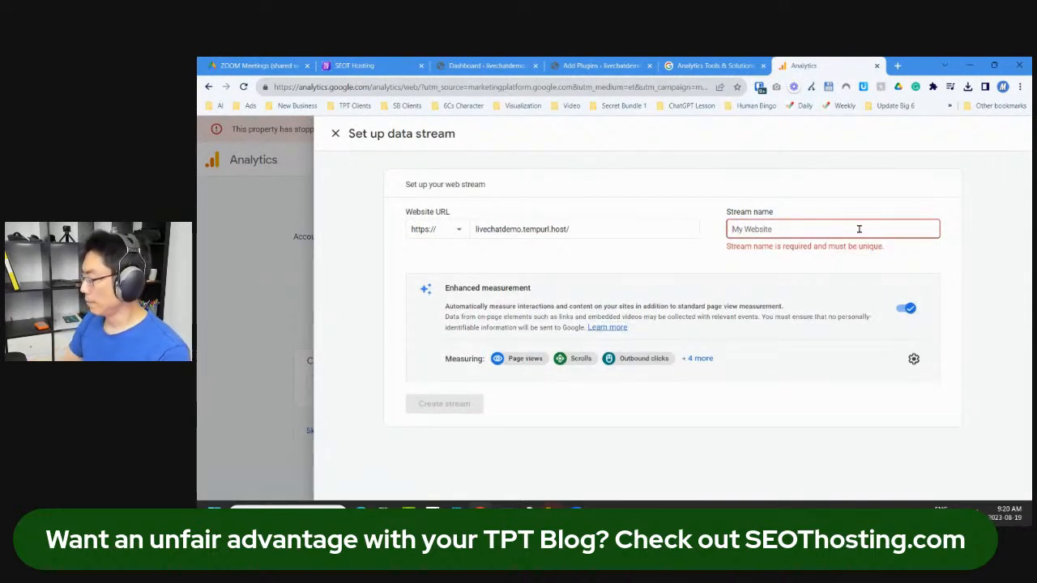
{"action": "type", "text": "My Website (livechatdemo"}
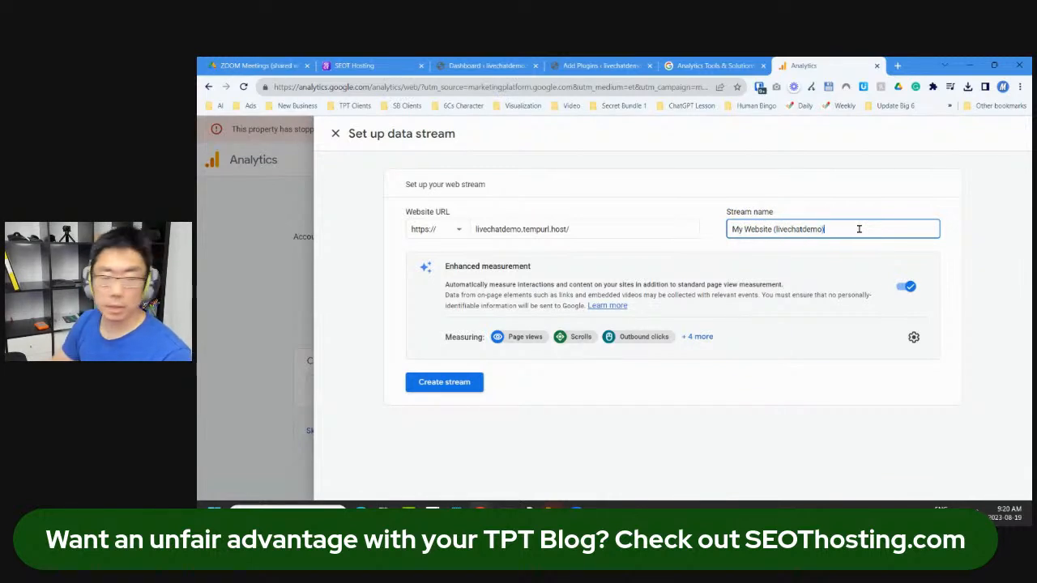
{"action": "left_click", "coordinate": [703, 267]}
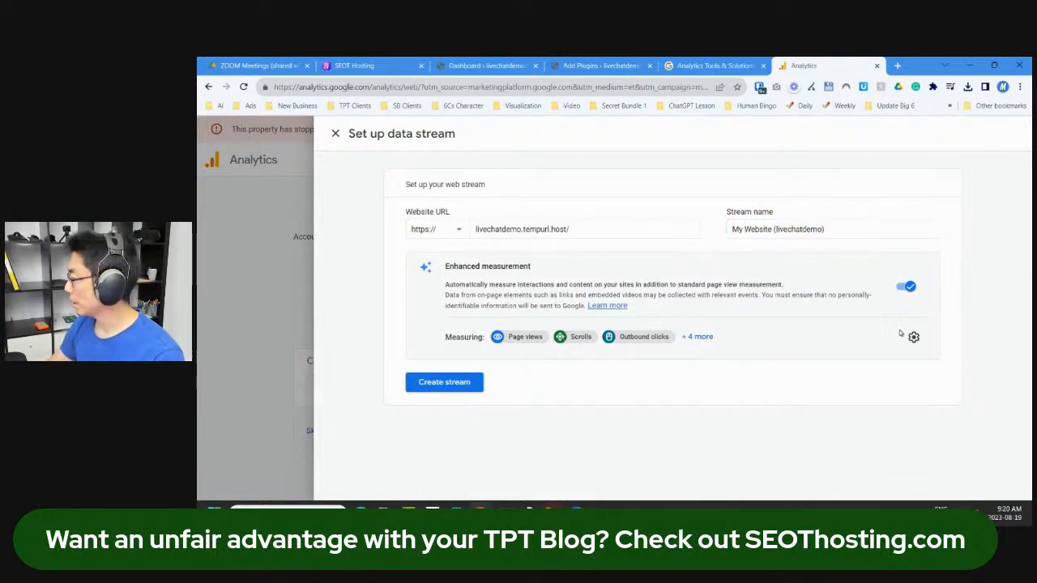
{"action": "left_click", "coordinate": [454, 387]}
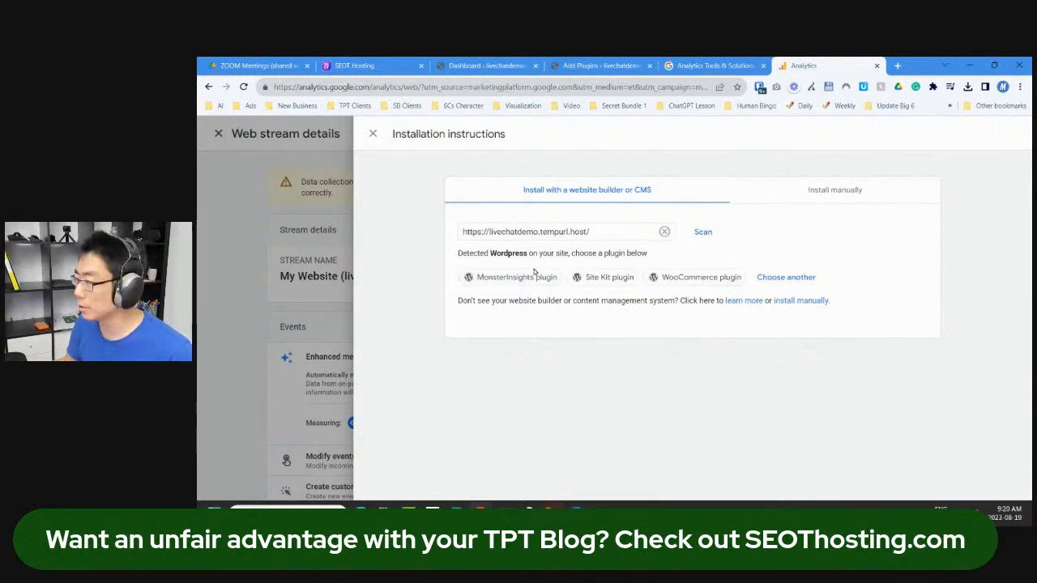
Step: Copy the web stream's tag ID from the MonsterInsights instructions and return to the WordPress dashboard
{"action": "left_click", "coordinate": [533, 276]}
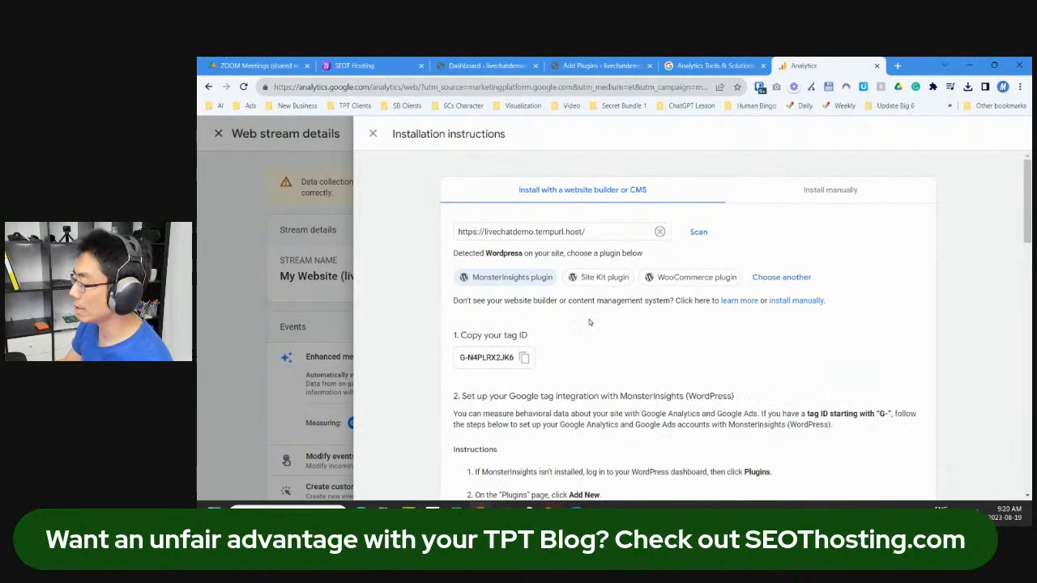
{"action": "scroll", "coordinate": [559, 357], "scroll_direction": "down", "scroll_amount": 2}
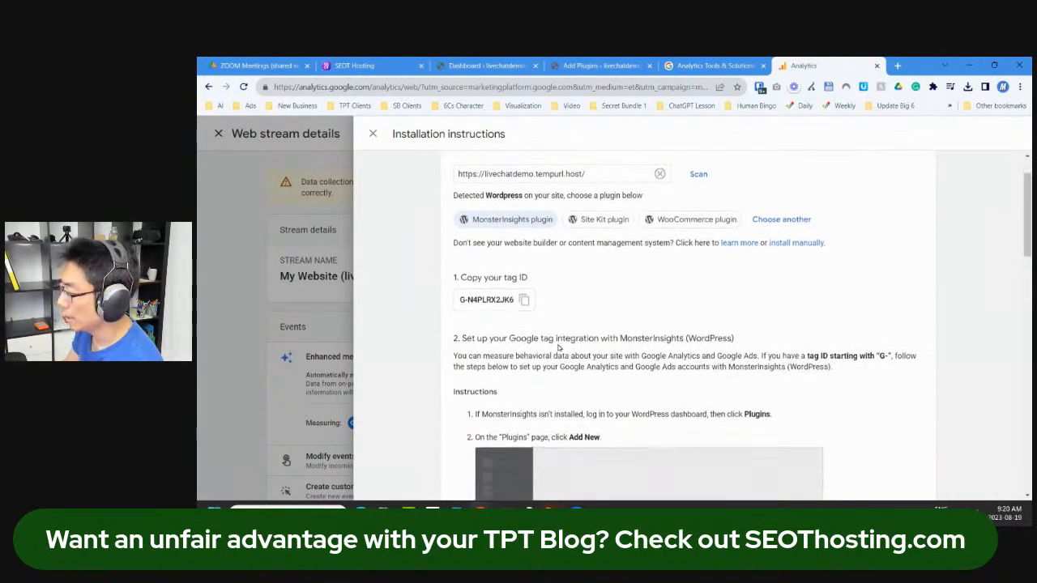
{"action": "scroll", "coordinate": [573, 362], "scroll_direction": "down", "scroll_amount": 6}
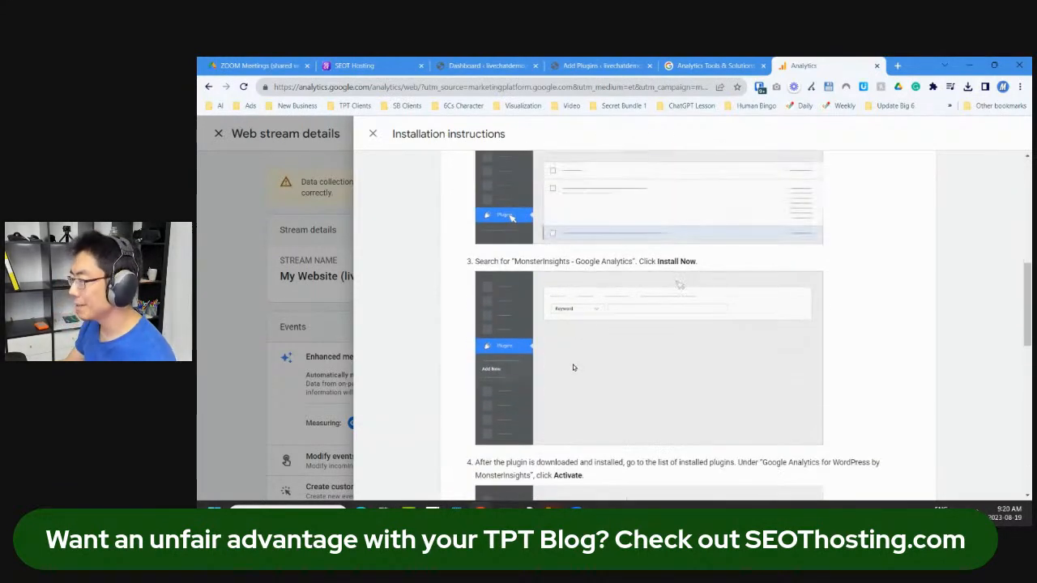
{"action": "scroll", "coordinate": [572, 368], "scroll_direction": "down", "scroll_amount": 8}
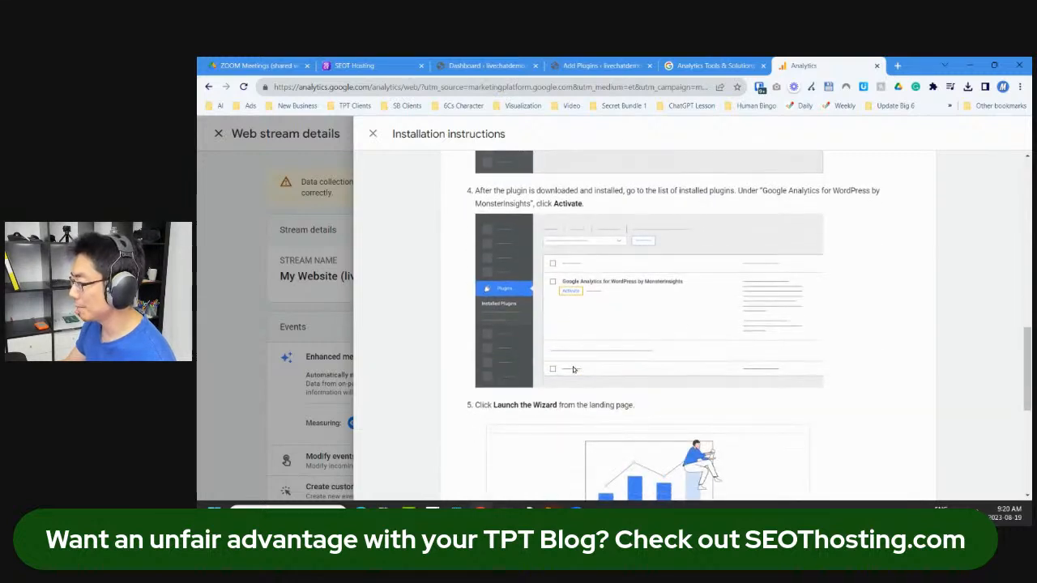
{"action": "scroll", "coordinate": [574, 373], "scroll_direction": "down", "scroll_amount": 4}
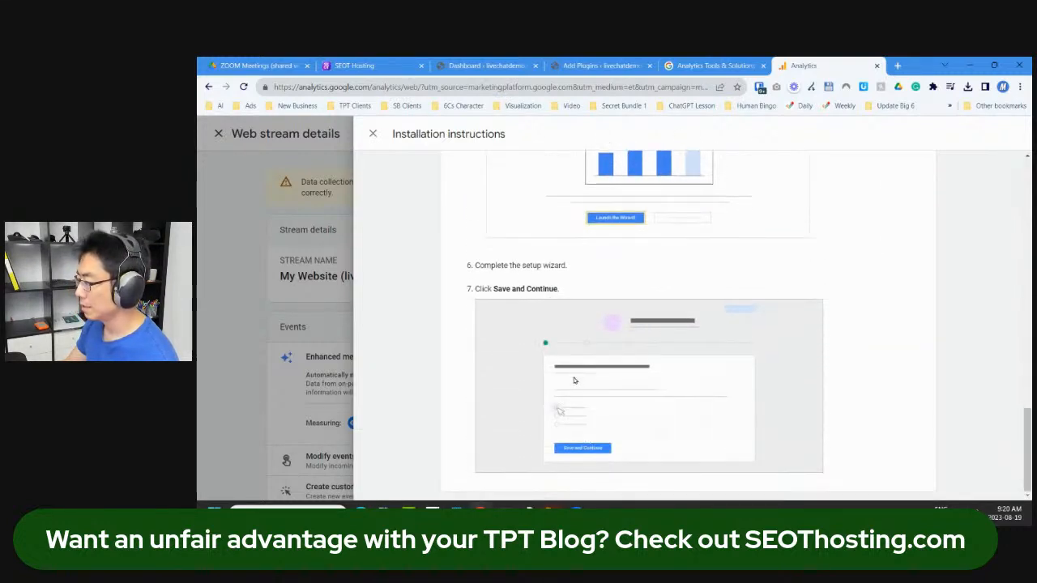
{"action": "scroll", "coordinate": [774, 369], "scroll_direction": "up", "scroll_amount": 15}
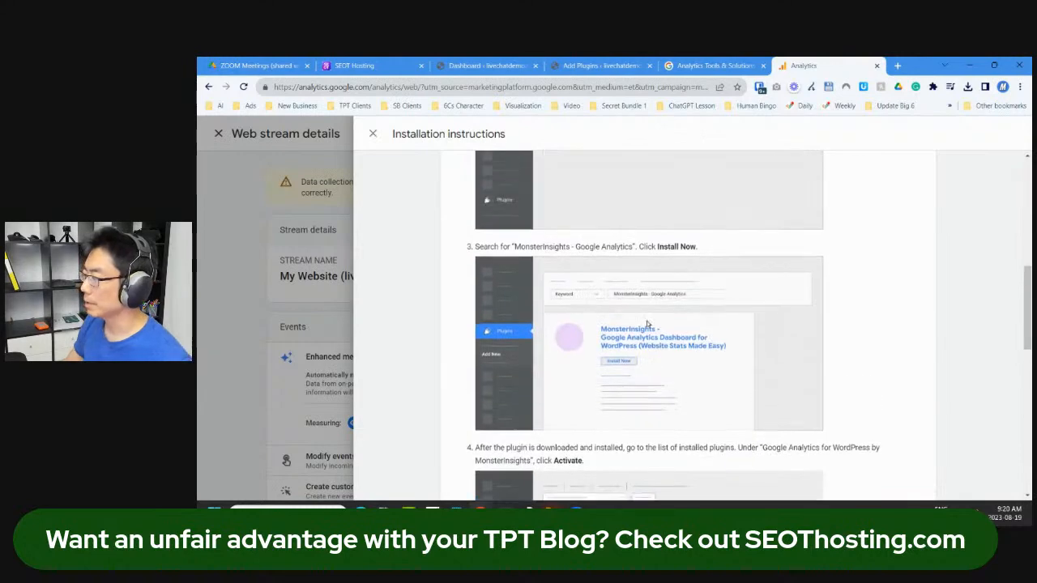
{"action": "left_click", "coordinate": [524, 290]}
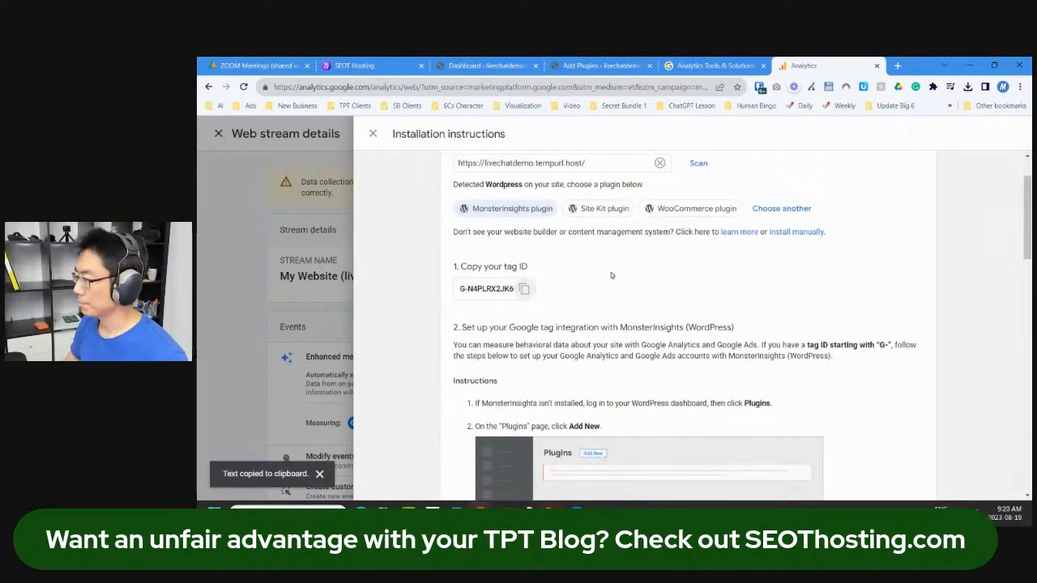
{"action": "left_click", "coordinate": [487, 65]}
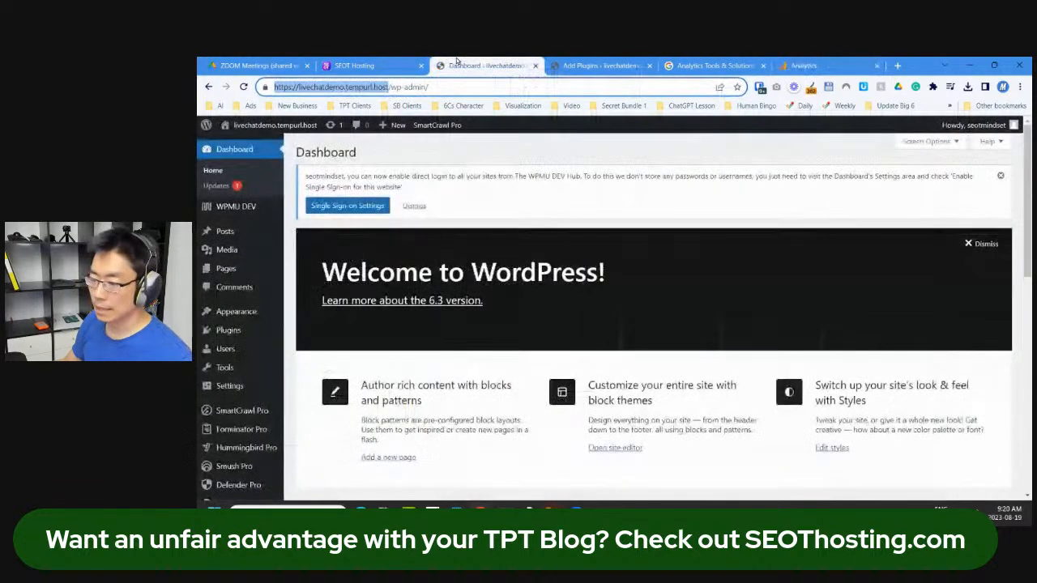
Step: Activate the MonsterInsights plugin and launch its setup wizard
{"action": "left_click", "coordinate": [580, 65]}
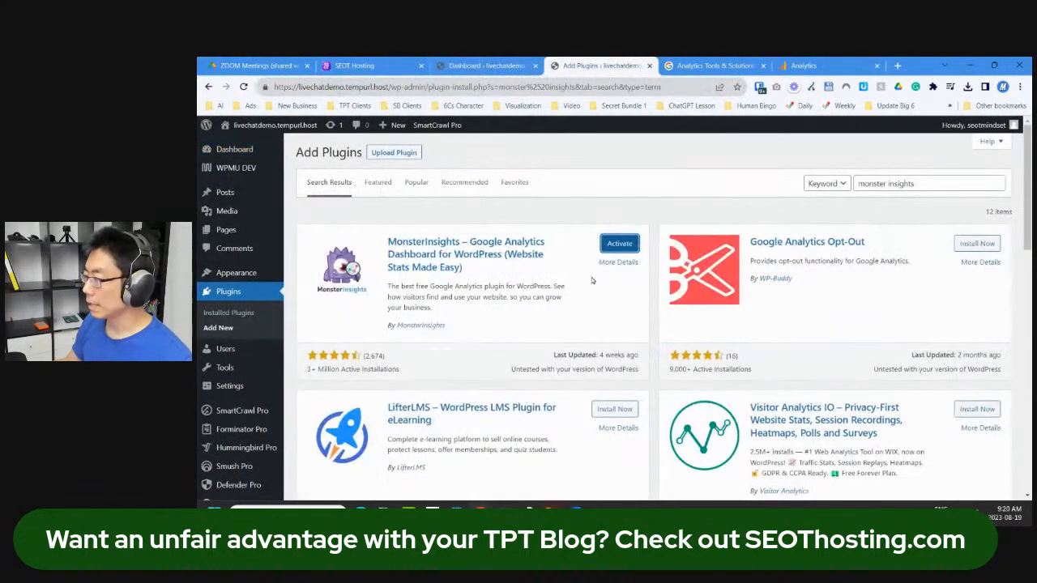
{"action": "left_click", "coordinate": [614, 245]}
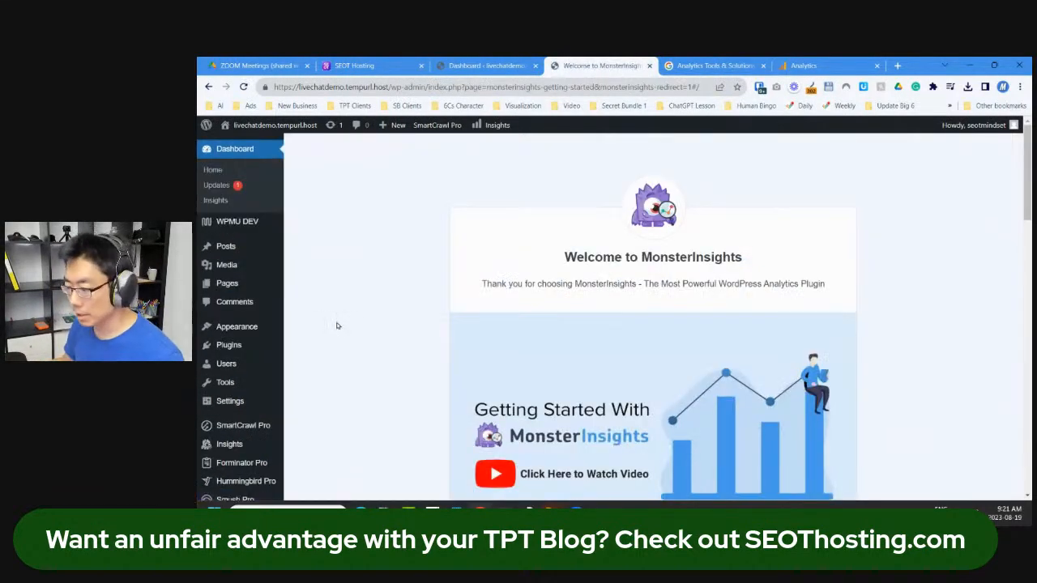
{"action": "scroll", "coordinate": [352, 329], "scroll_direction": "down", "scroll_amount": 2}
{"action": "scroll", "coordinate": [351, 329], "scroll_direction": "down", "scroll_amount": 5}
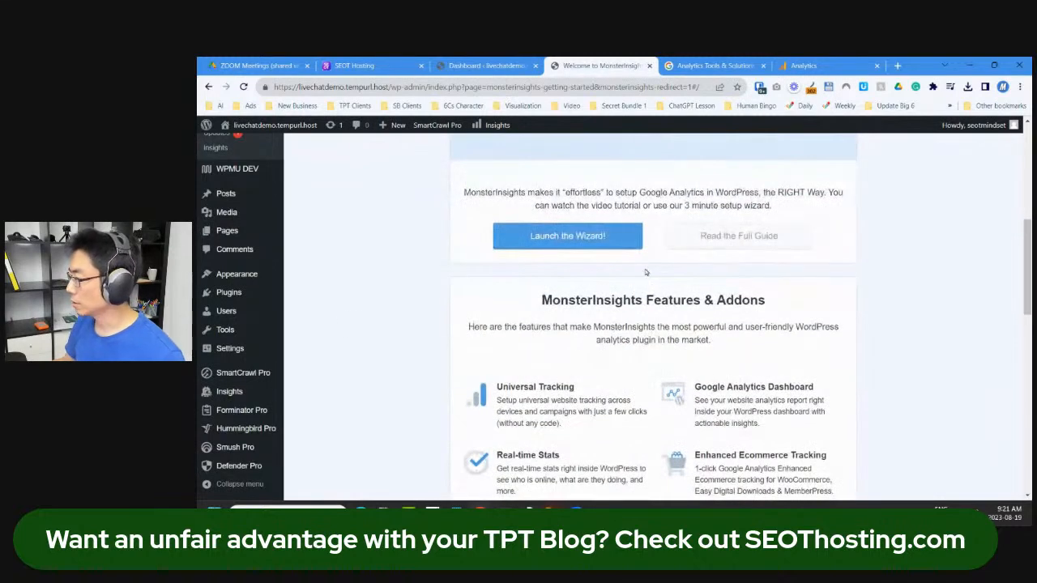
{"action": "left_click", "coordinate": [606, 237]}
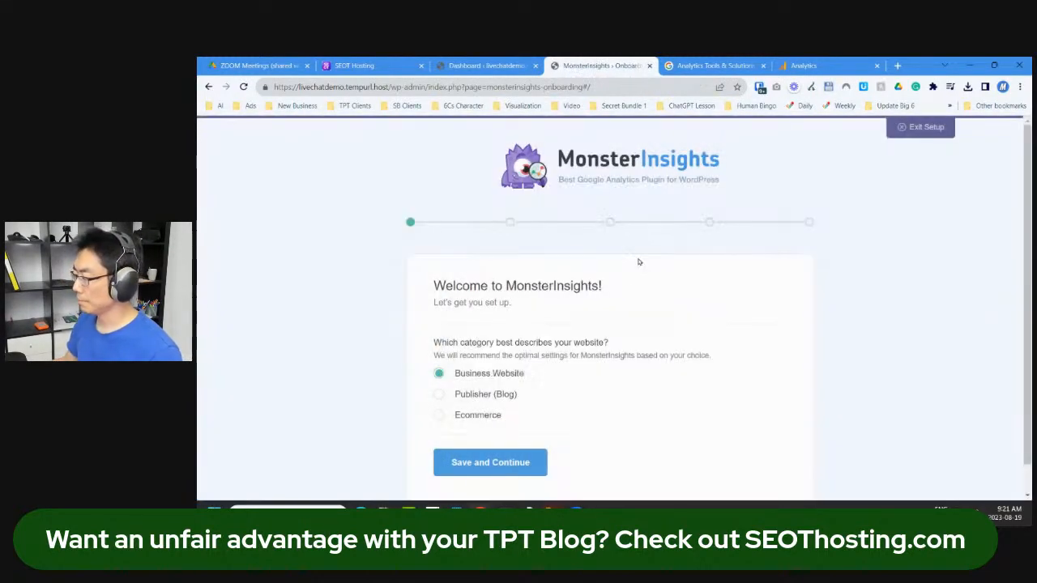
Step: Save Publisher (Blog) as the site category and begin connecting MonsterInsights to Google
{"action": "scroll", "coordinate": [662, 316], "scroll_direction": "down", "scroll_amount": 1}
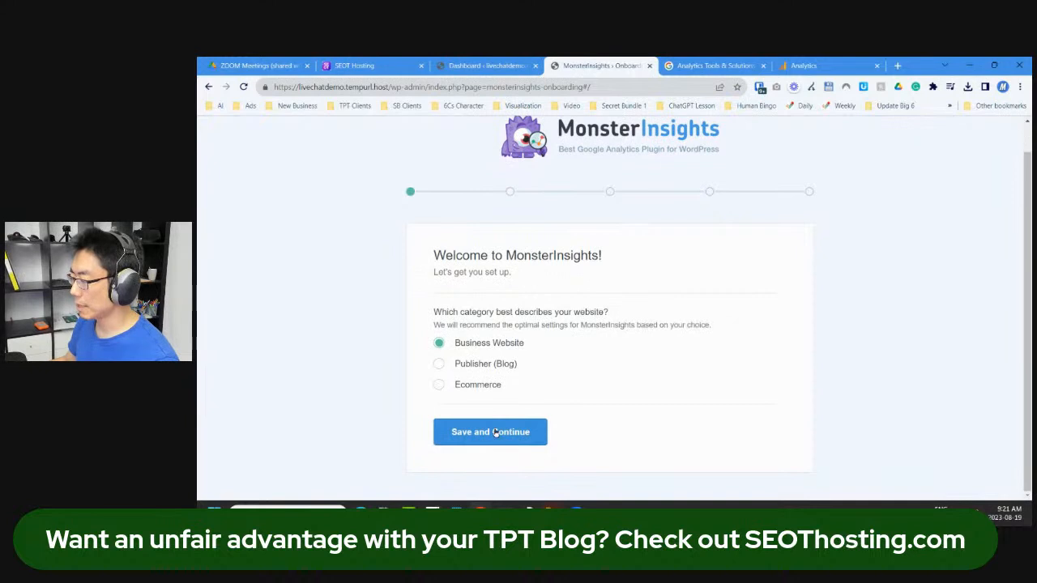
{"action": "left_click", "coordinate": [439, 364]}
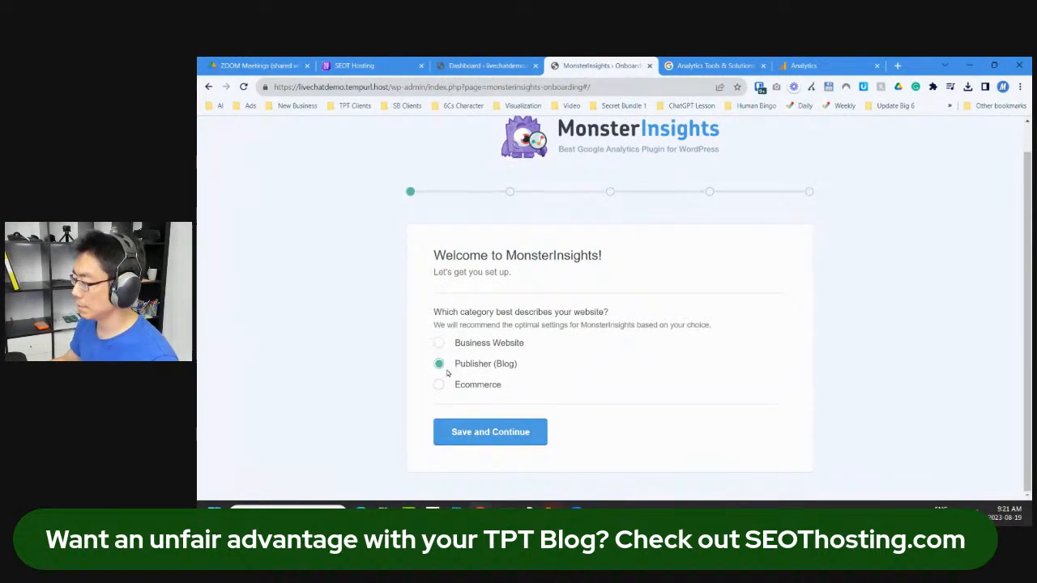
{"action": "left_click", "coordinate": [498, 433]}
{"action": "scroll", "coordinate": [626, 367], "scroll_direction": "down", "scroll_amount": 1}
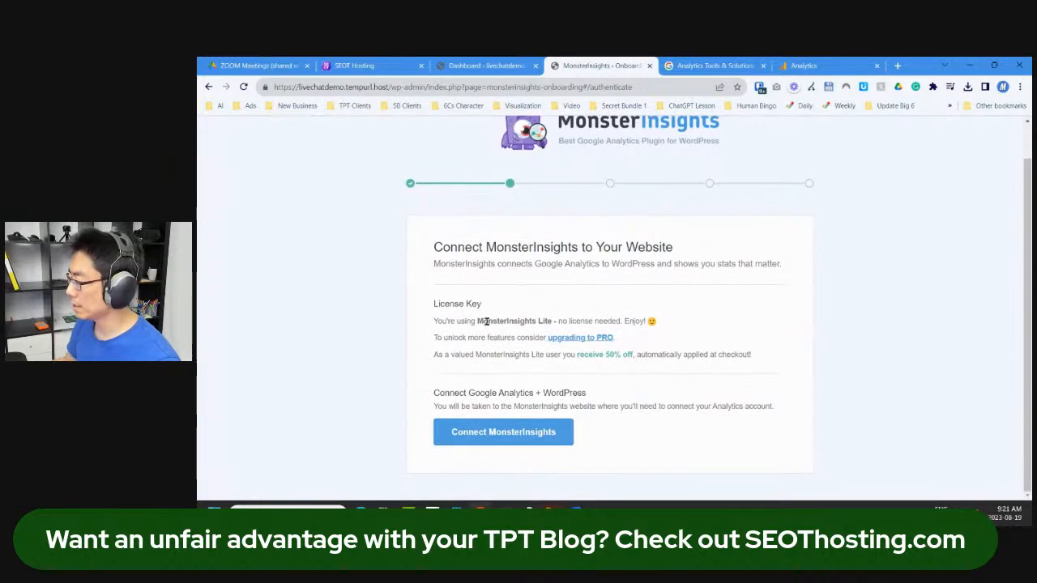
{"action": "left_click", "coordinate": [525, 434]}
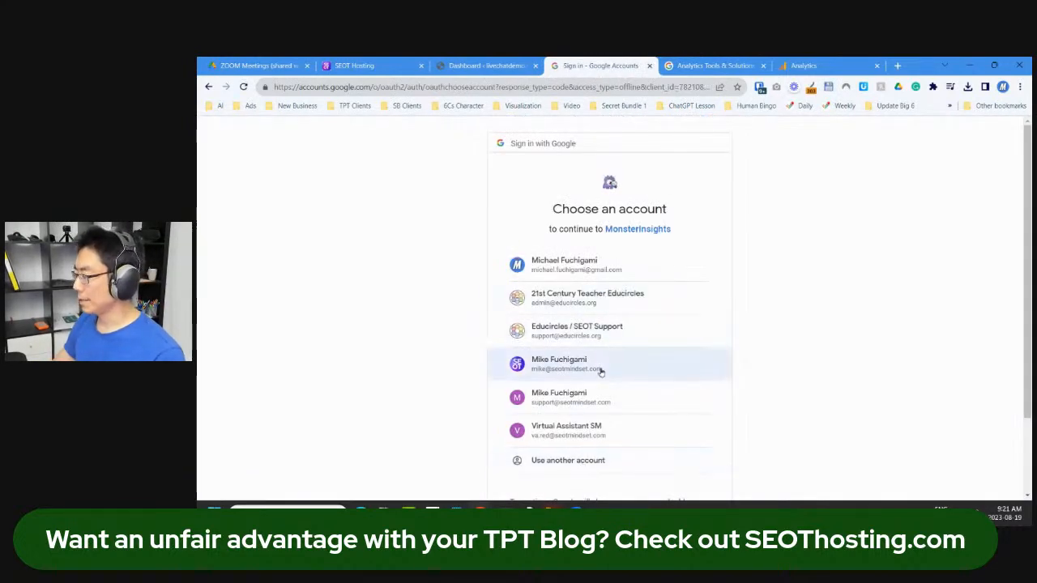
Step: Choose the Google account and allow MonsterInsights access to it
{"action": "left_click", "coordinate": [600, 371]}
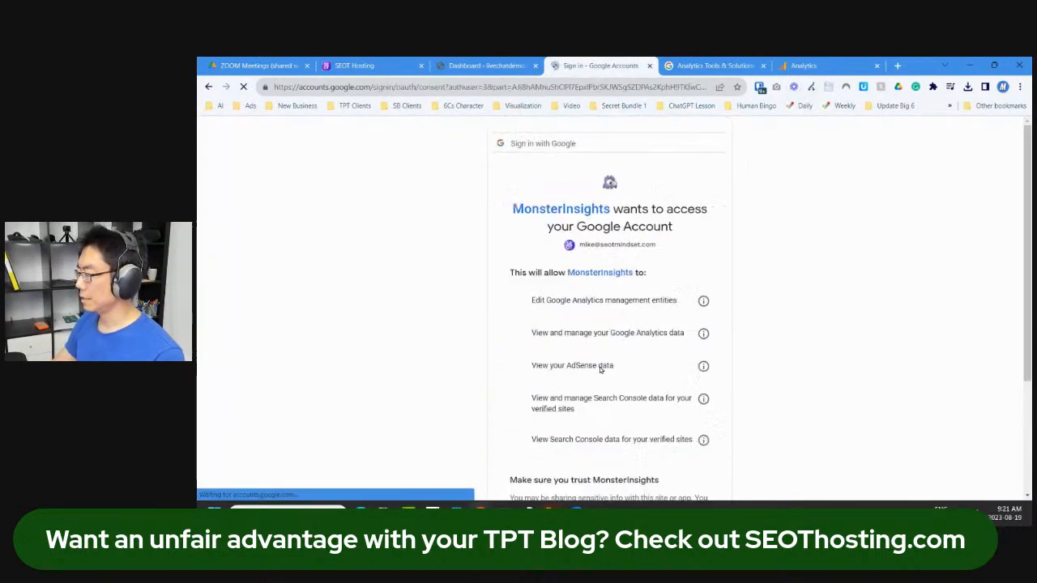
{"action": "scroll", "coordinate": [600, 368], "scroll_direction": "down", "scroll_amount": 3}
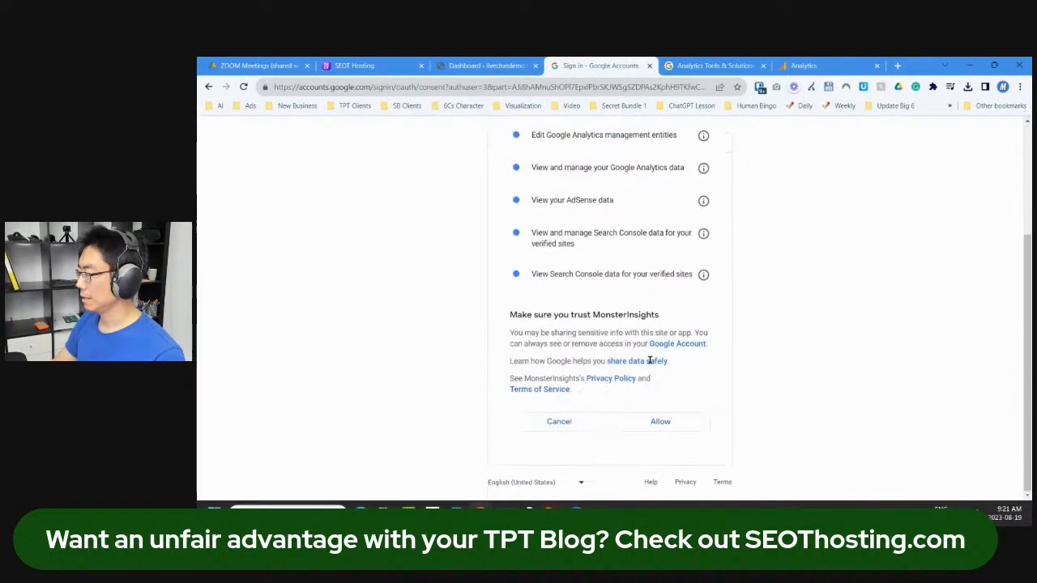
{"action": "left_click", "coordinate": [662, 420]}
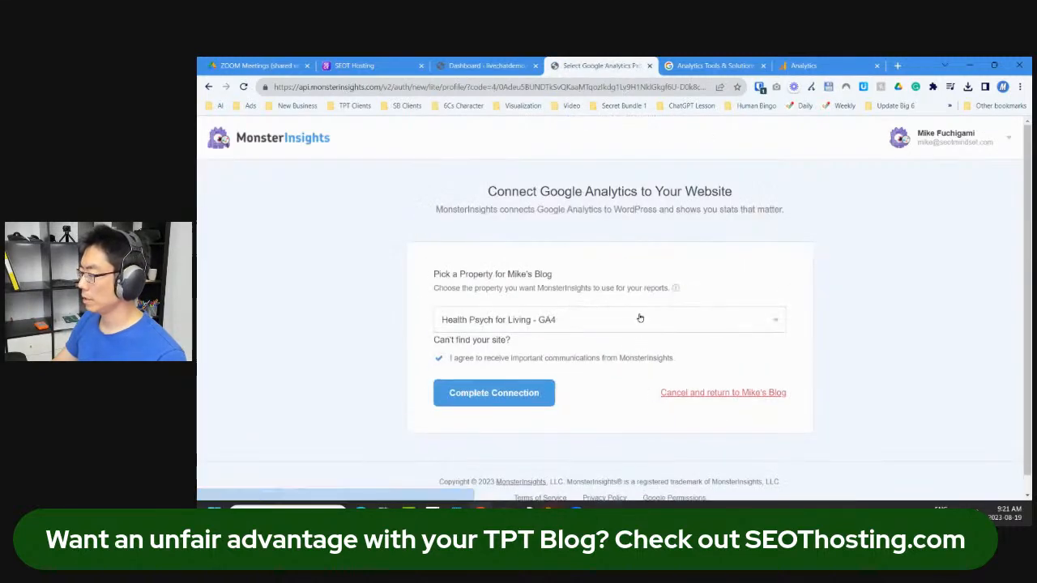
Step: Open the Analytics property list and move that page into its own window
{"action": "left_click", "coordinate": [673, 319]}
{"action": "scroll", "coordinate": [570, 359], "scroll_direction": "down", "scroll_amount": 1}
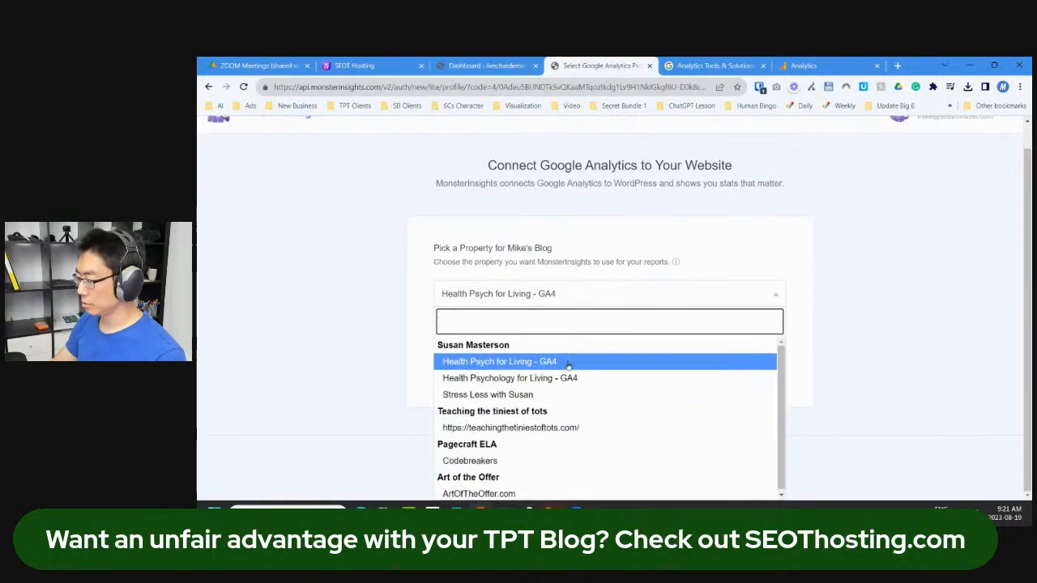
{"action": "scroll", "coordinate": [559, 361], "scroll_direction": "up", "scroll_amount": 1}
{"action": "left_click_drag", "start_coordinate": [602, 67], "coordinate": [199, 77]}
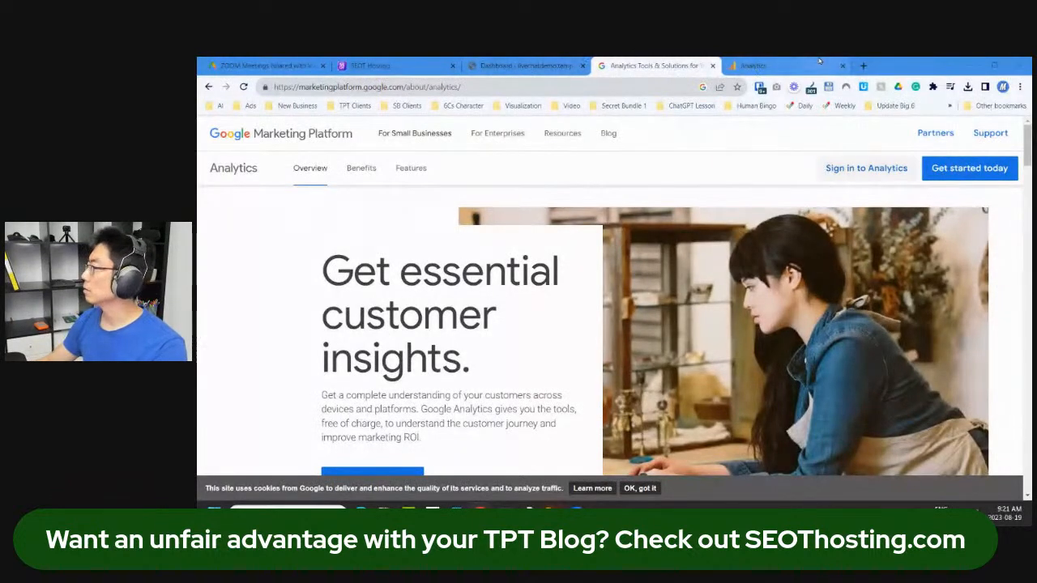
Step: Close the Installation instructions and Web stream details panels in the Analytics tab
{"action": "key", "text": "ctrl+Tab"}
{"action": "left_click", "coordinate": [372, 134]}
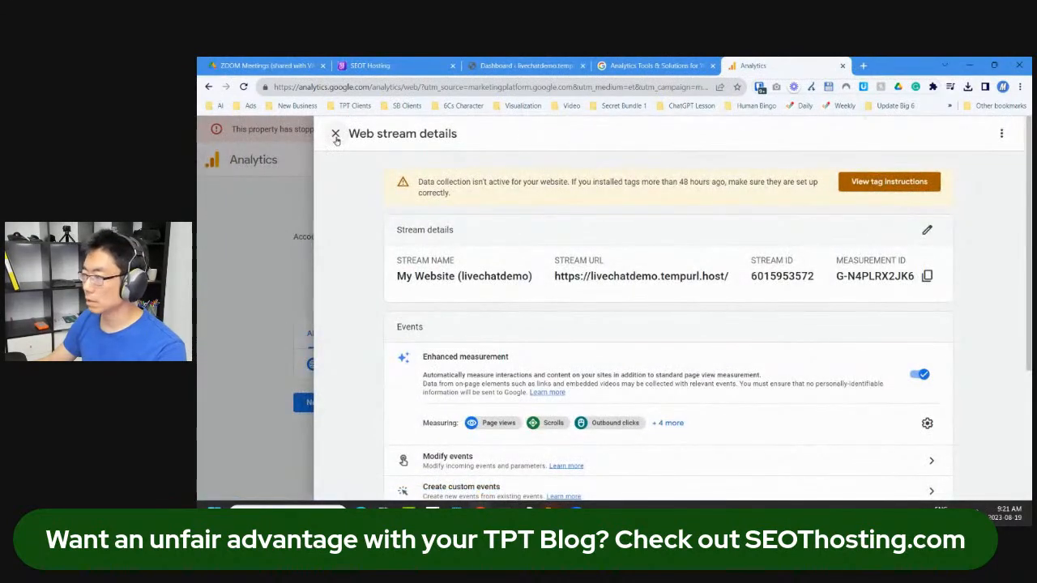
{"action": "left_click", "coordinate": [335, 136]}
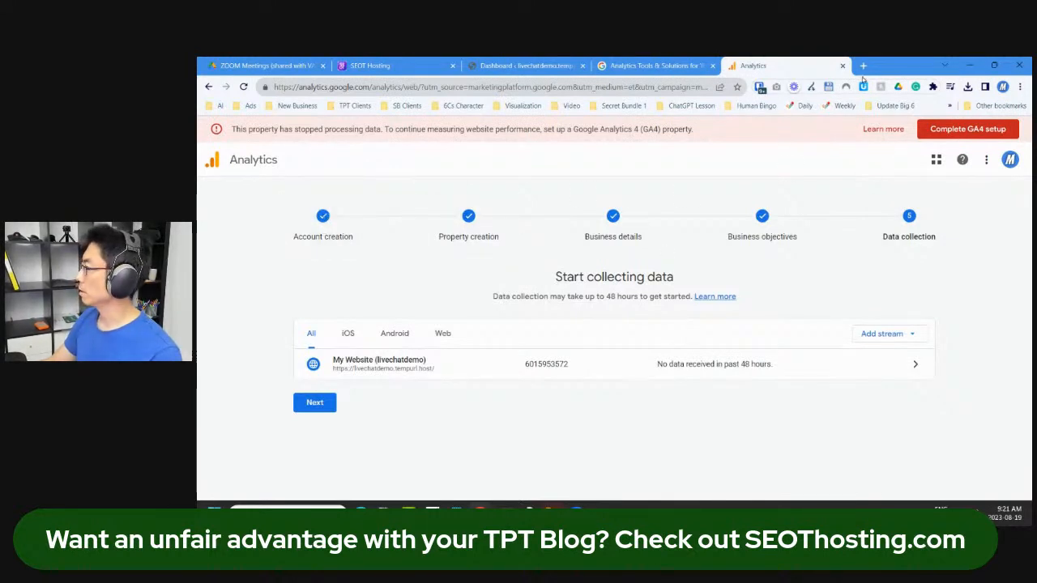
Step: Load analytics.google.com in a new browser tab
{"action": "left_click", "coordinate": [555, 90]}
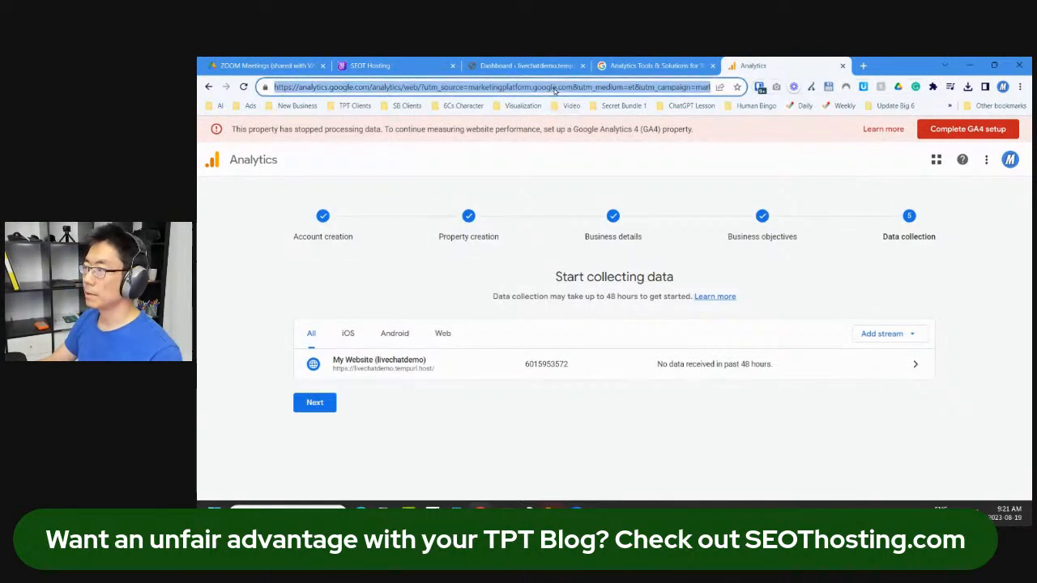
{"action": "left_click", "coordinate": [863, 65]}
{"action": "type", "text": "https://analytics.google.com/analytics/web/?utm_source=marketingplatform.google.com&utm_medium=et&utm_campaign=marketingplatform.google.com%2Fabout%2Fanalytics%2F#/a10531863w22941314p21223630/admin/account/create"}
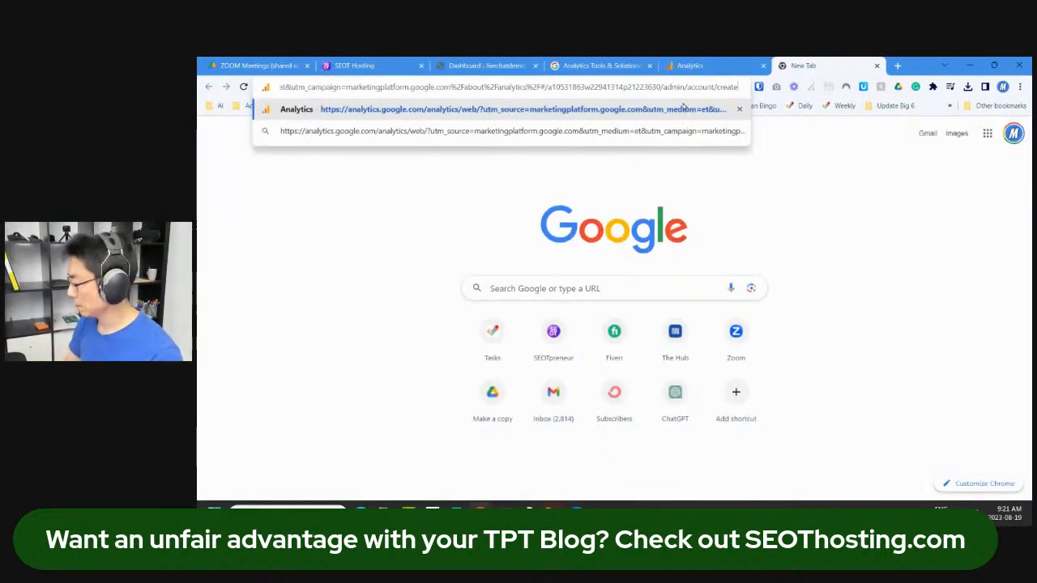
{"action": "key", "text": "ctrl+a"}
{"action": "type", "text": "analyti"}
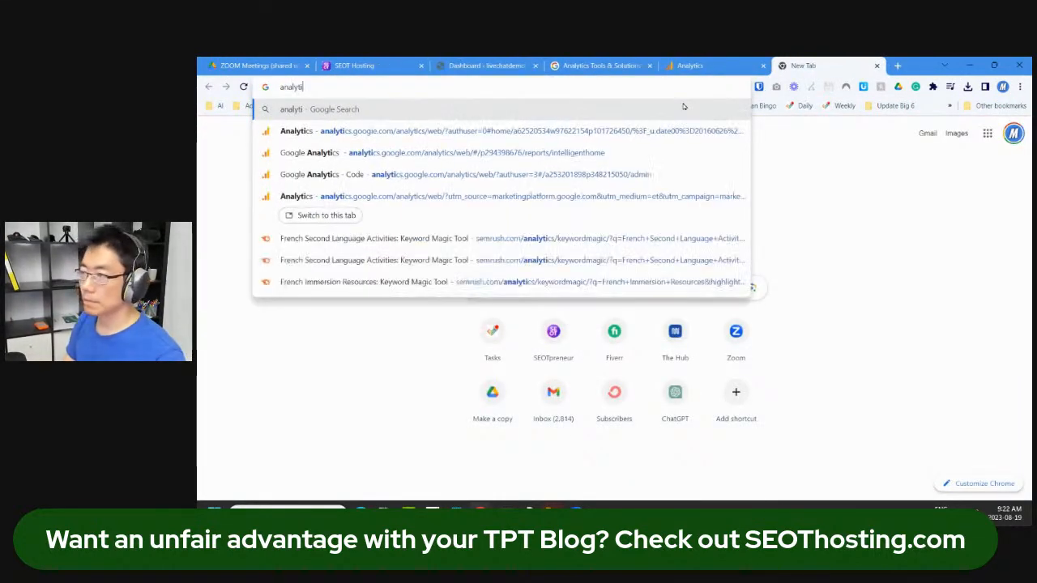
{"action": "type", "text": "cs.google.com"}
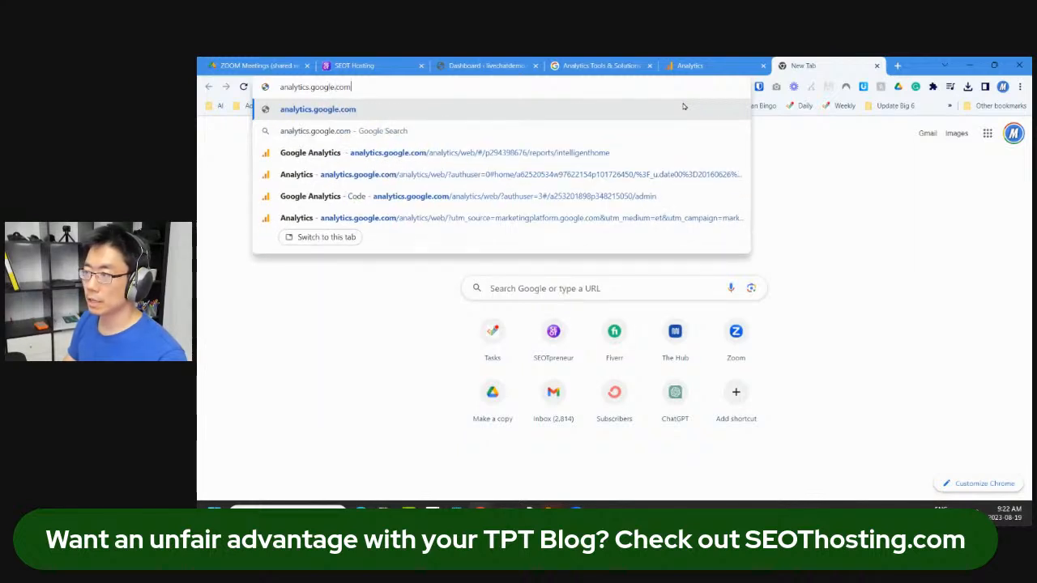
{"action": "key", "text": "Return"}
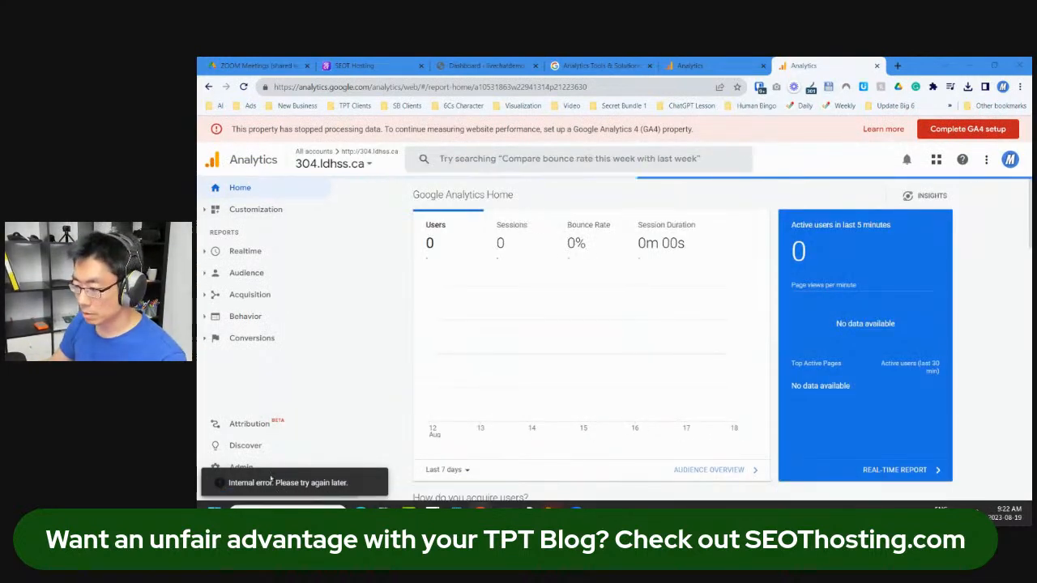
Step: Go to the Admin page and browse the Account dropdown list
{"action": "left_click", "coordinate": [308, 467]}
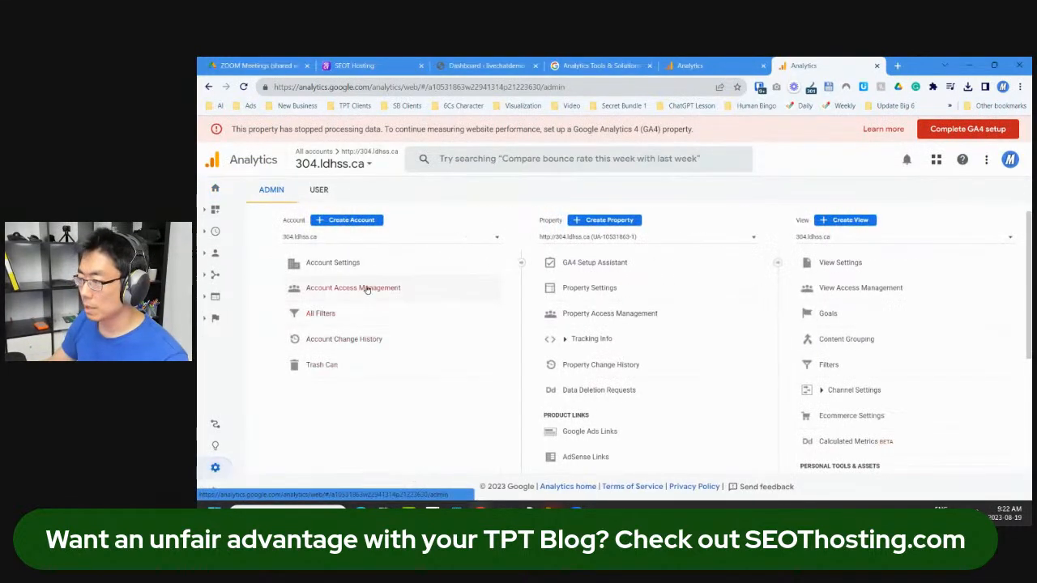
{"action": "left_click", "coordinate": [449, 238]}
{"action": "scroll", "coordinate": [364, 324], "scroll_direction": "down", "scroll_amount": 2}
{"action": "scroll", "coordinate": [363, 324], "scroll_direction": "down", "scroll_amount": 5}
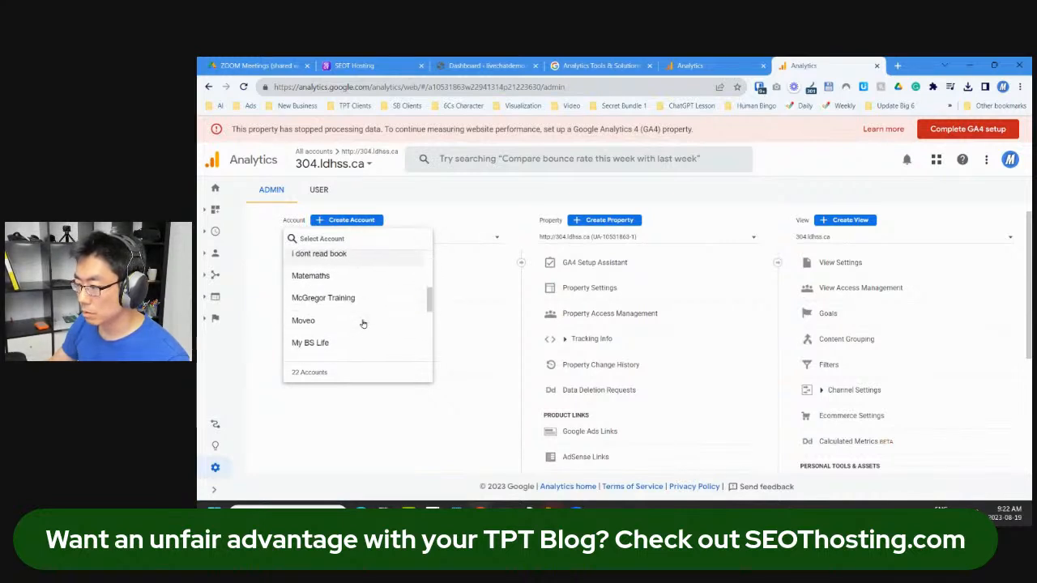
{"action": "scroll", "coordinate": [358, 347], "scroll_direction": "up", "scroll_amount": 3}
{"action": "scroll", "coordinate": [360, 344], "scroll_direction": "up", "scroll_amount": 5}
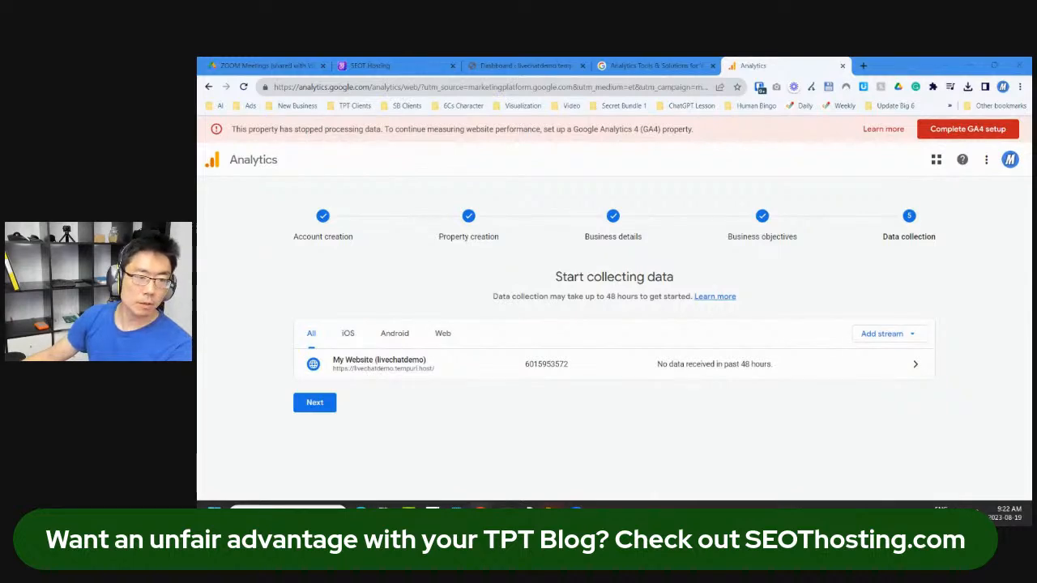
Step: Open Account access management and start adding a new user
{"action": "left_click_drag", "start_coordinate": [615, 59], "coordinate": [810, 65]}
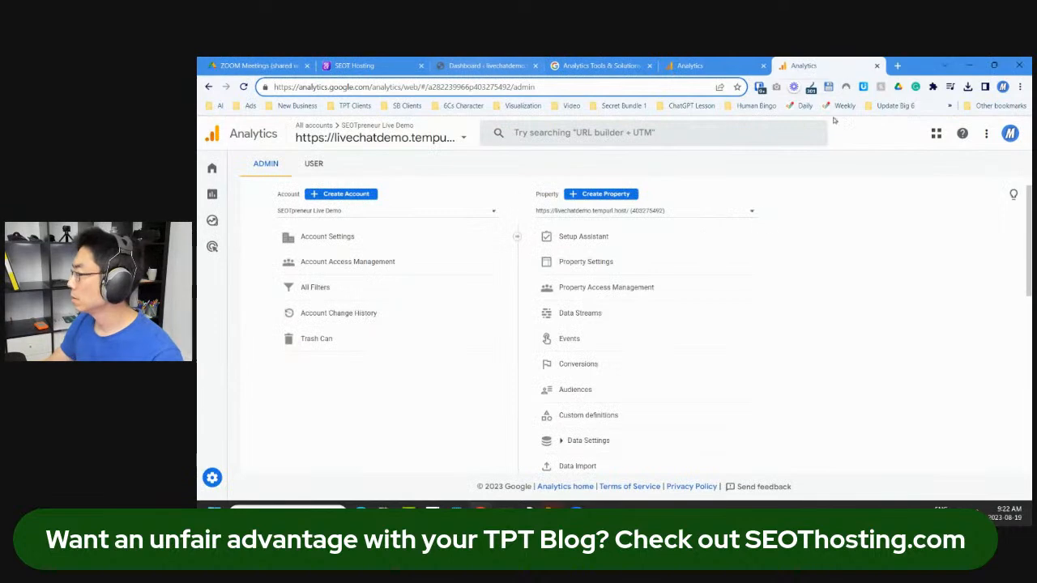
{"action": "left_click", "coordinate": [356, 262]}
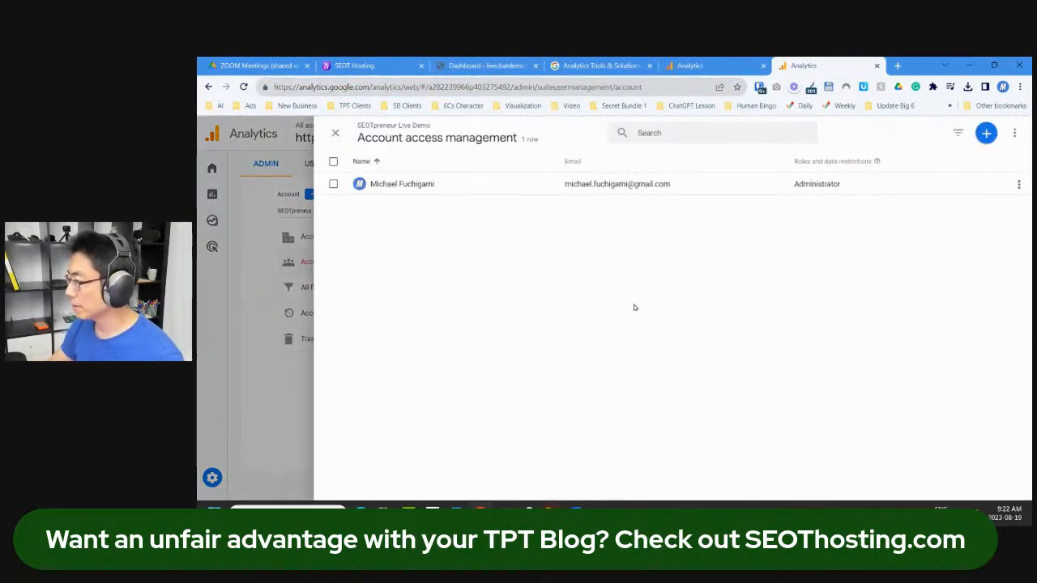
{"action": "left_click", "coordinate": [986, 133]}
{"action": "left_click", "coordinate": [943, 160]}
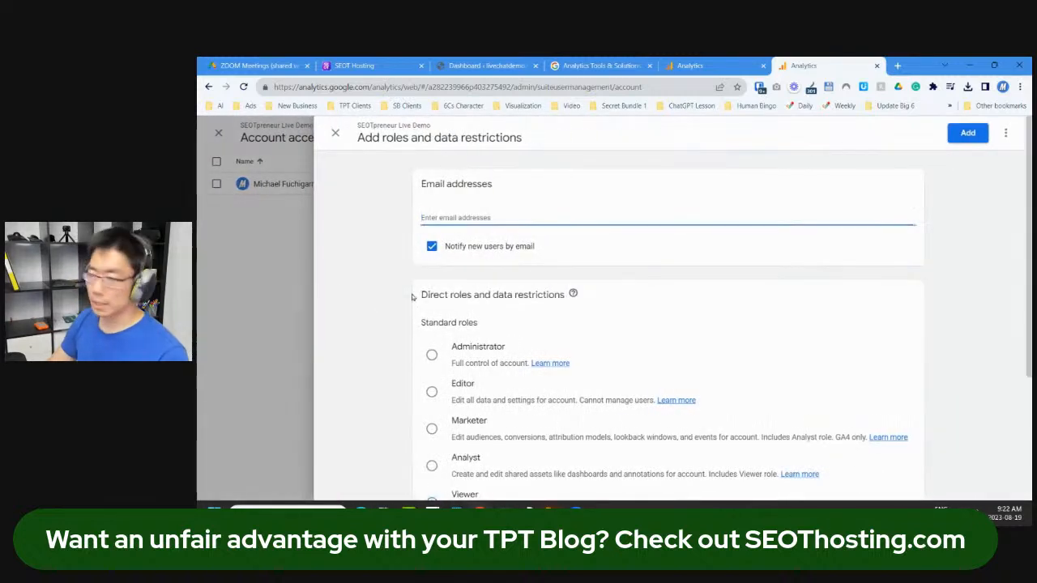
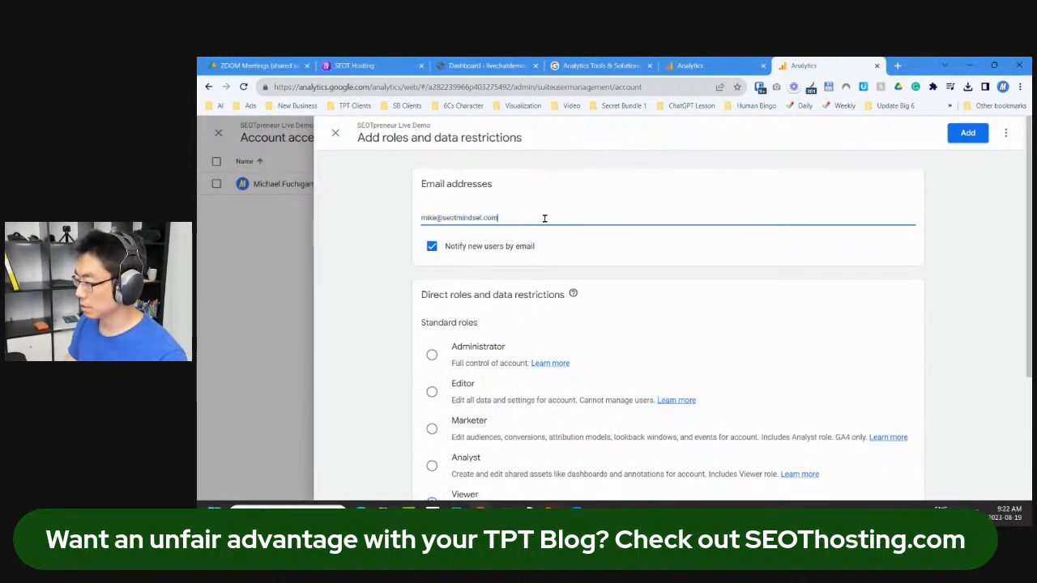
Step: Enter the new user's email, assign the Administrator role, and add them
{"action": "scroll", "coordinate": [484, 443], "scroll_direction": "down", "scroll_amount": 2}
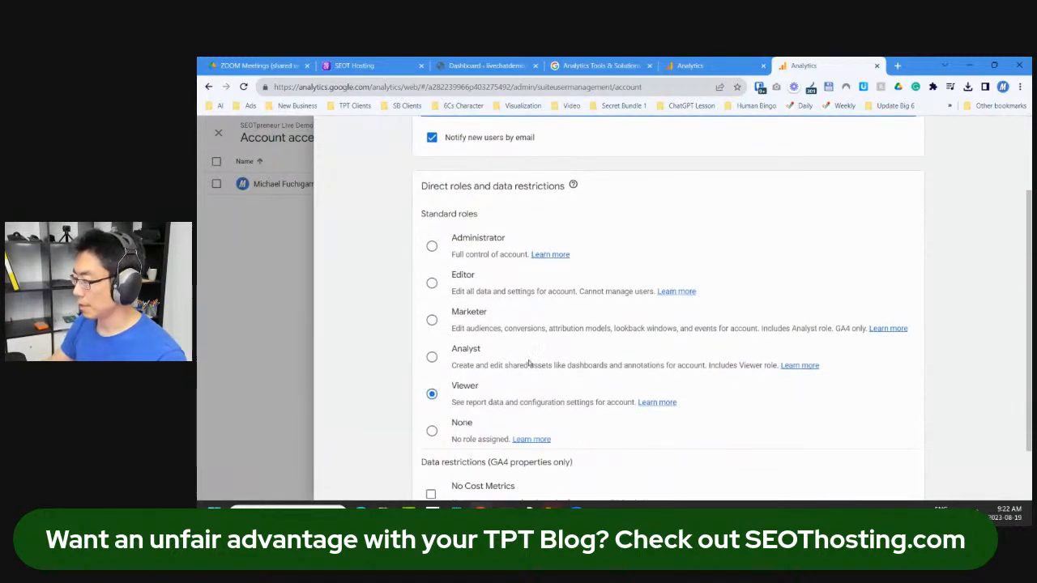
{"action": "left_click", "coordinate": [453, 254]}
{"action": "scroll", "coordinate": [593, 342], "scroll_direction": "down", "scroll_amount": 1}
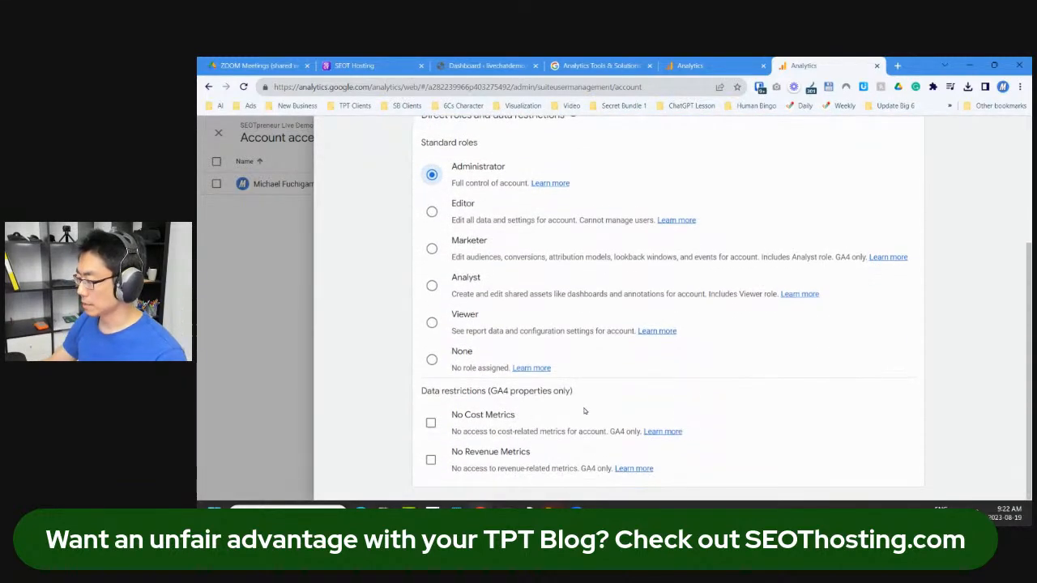
{"action": "scroll", "coordinate": [943, 280], "scroll_direction": "up", "scroll_amount": 3}
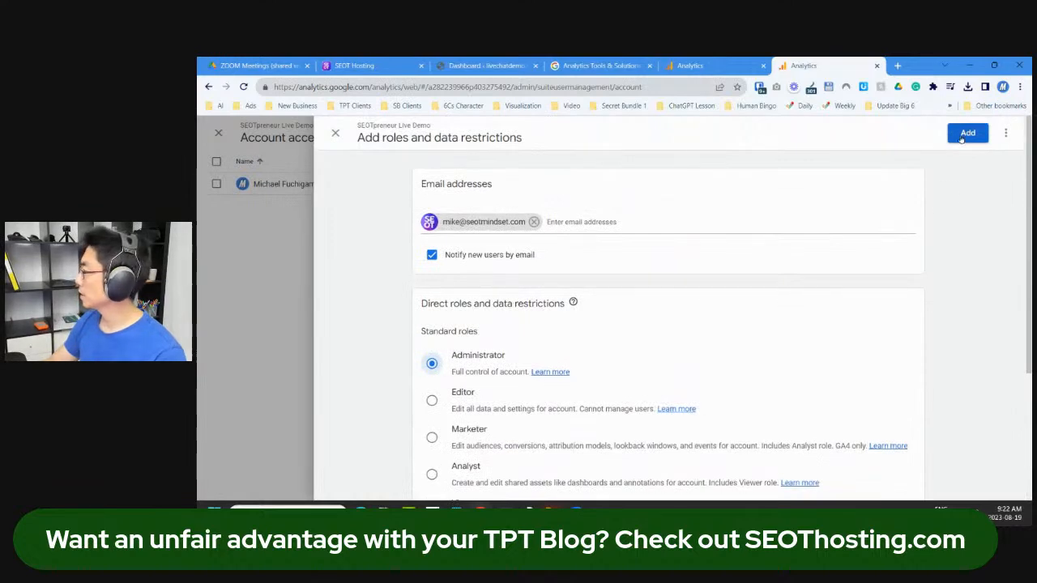
{"action": "left_click", "coordinate": [968, 133]}
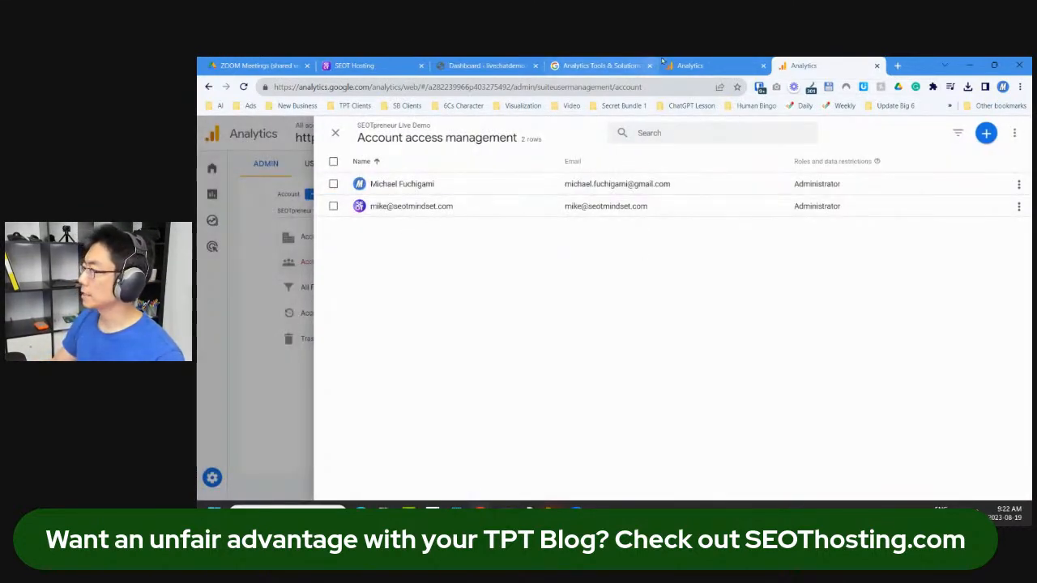
Step: Switch to WordPress and dock the MonsterInsights page into this browser window
{"action": "left_click", "coordinate": [690, 65]}
{"action": "left_click", "coordinate": [364, 65]}
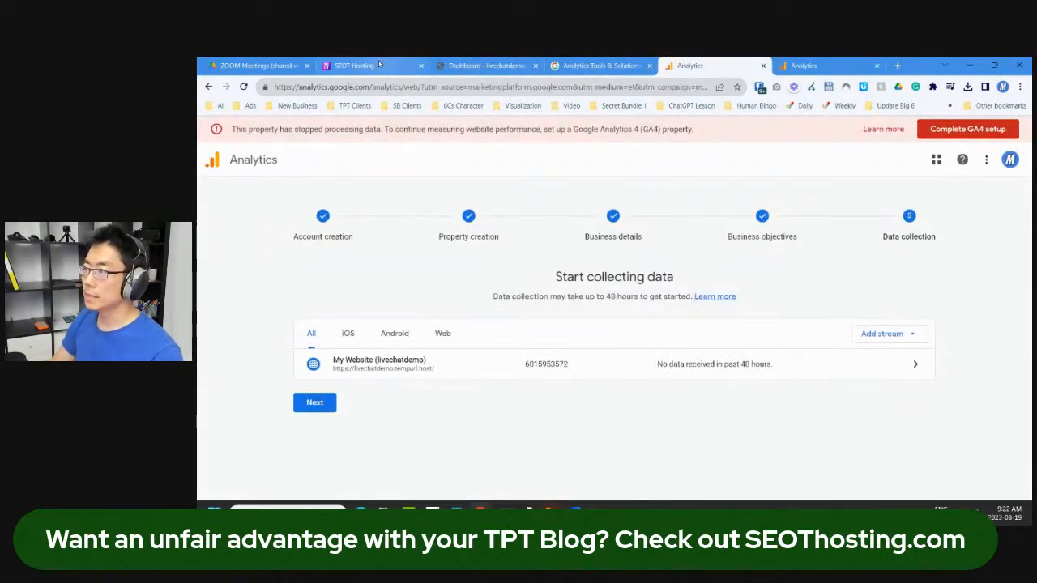
{"action": "left_click", "coordinate": [478, 64]}
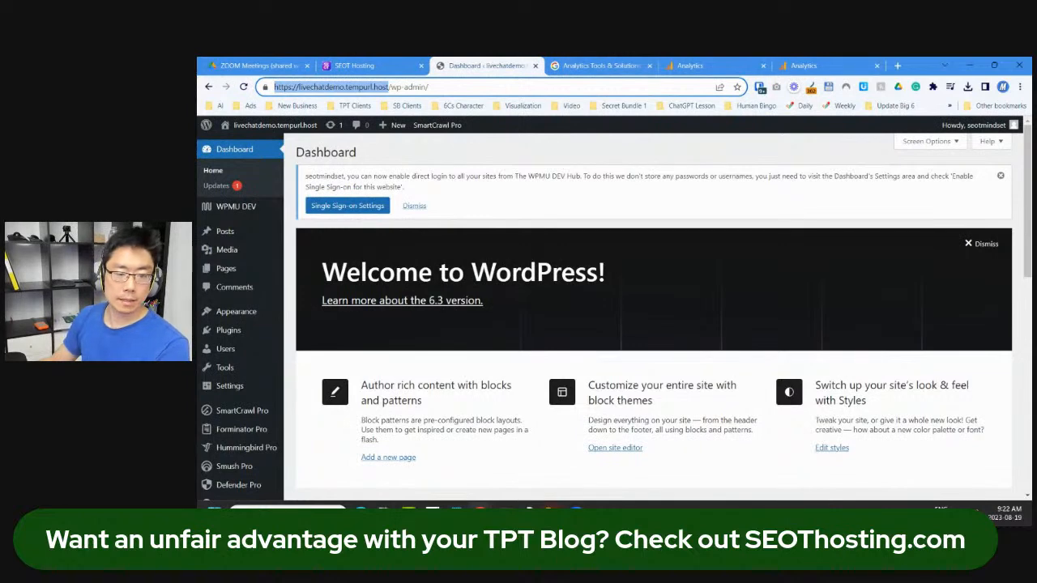
{"action": "key", "text": "alt+Tab"}
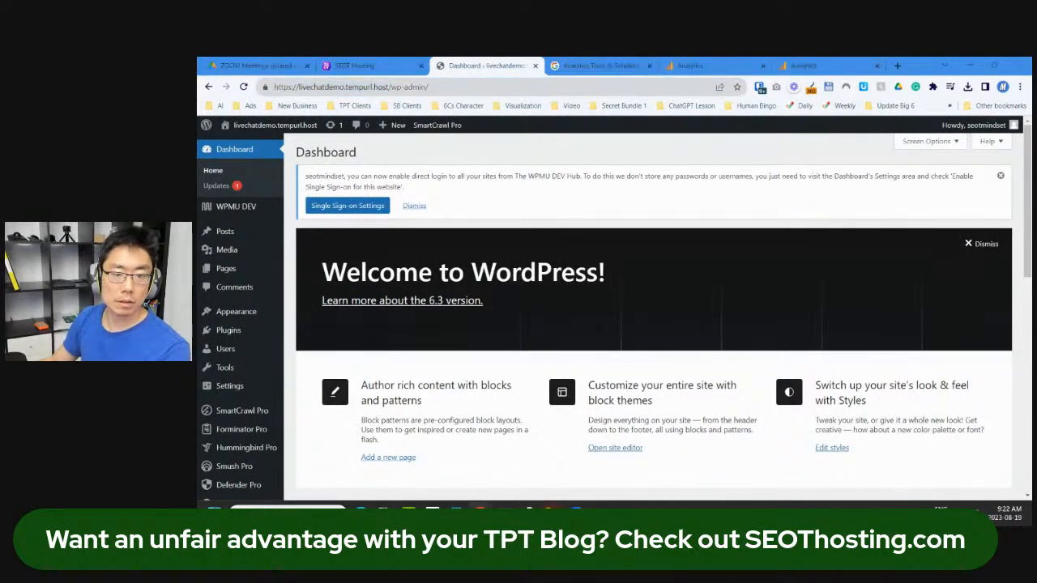
{"action": "left_click_drag", "start_coordinate": [202, 219], "coordinate": [619, 65]}
Step: Select the livechatdemo.tempurl.host property and complete the Google Analytics connection
{"action": "left_click", "coordinate": [709, 319]}
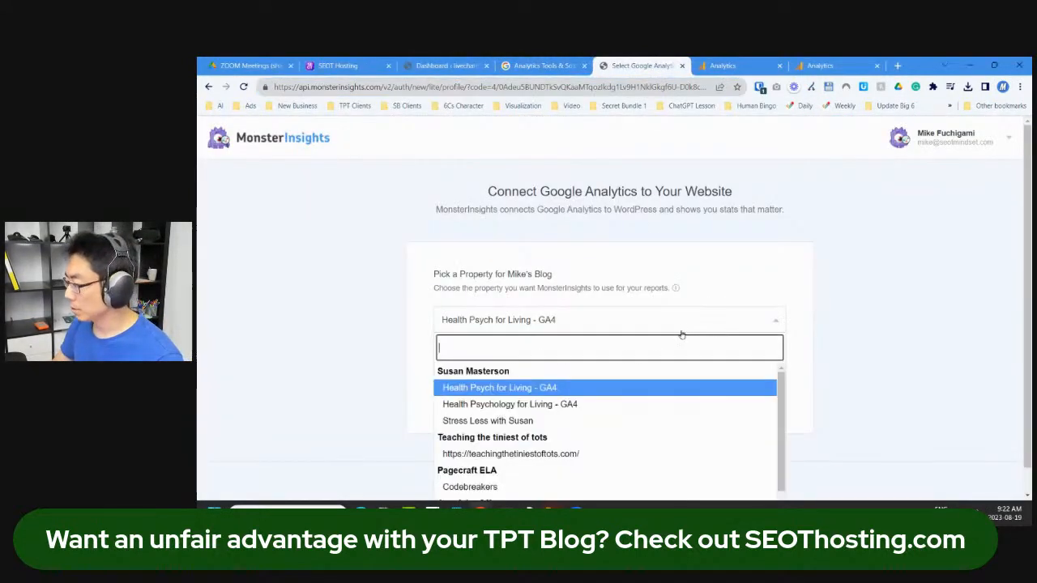
{"action": "scroll", "coordinate": [687, 341], "scroll_direction": "down", "scroll_amount": 4}
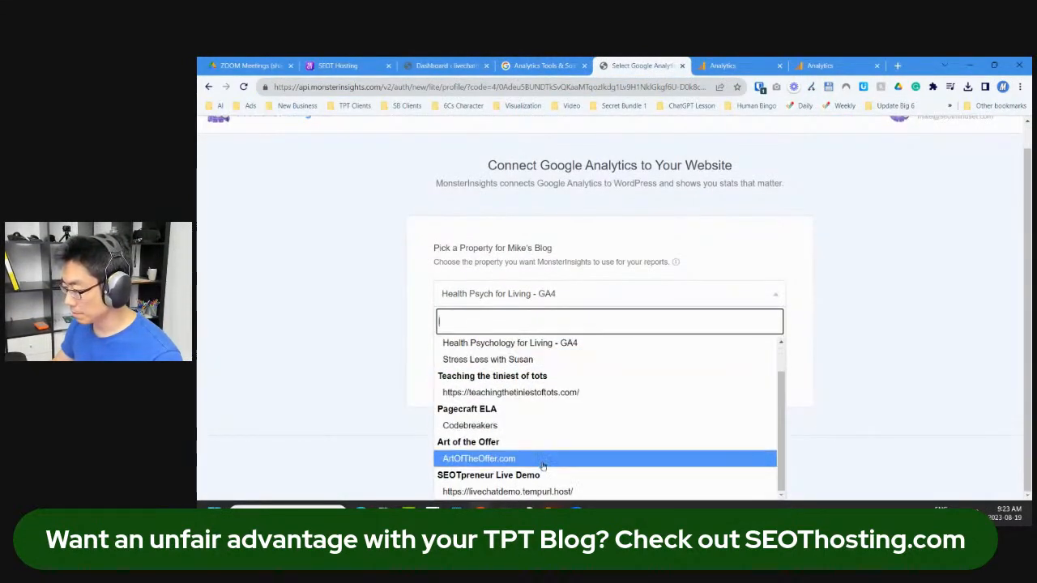
{"action": "left_click", "coordinate": [541, 491]}
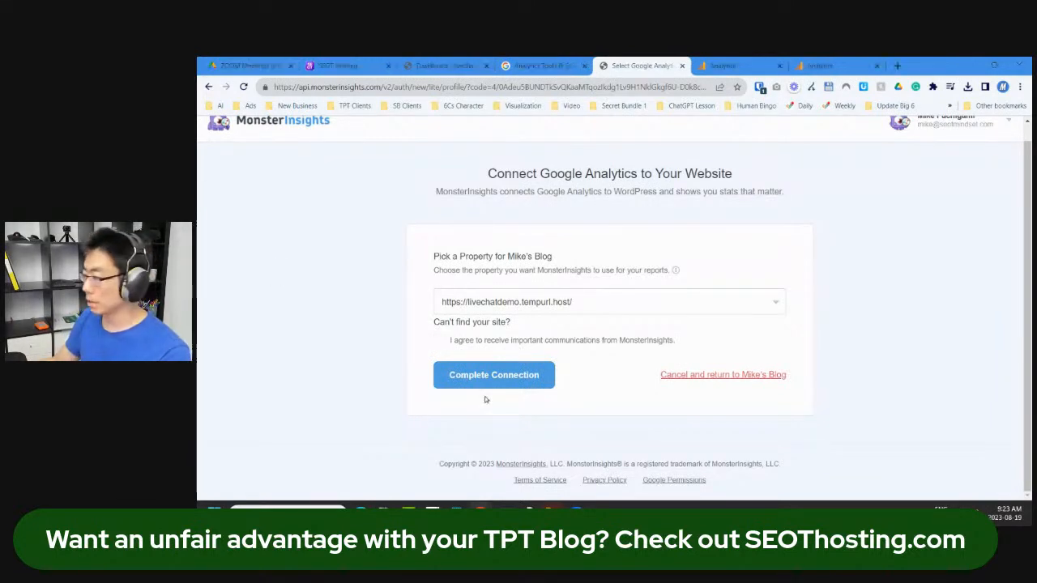
{"action": "left_click", "coordinate": [515, 380]}
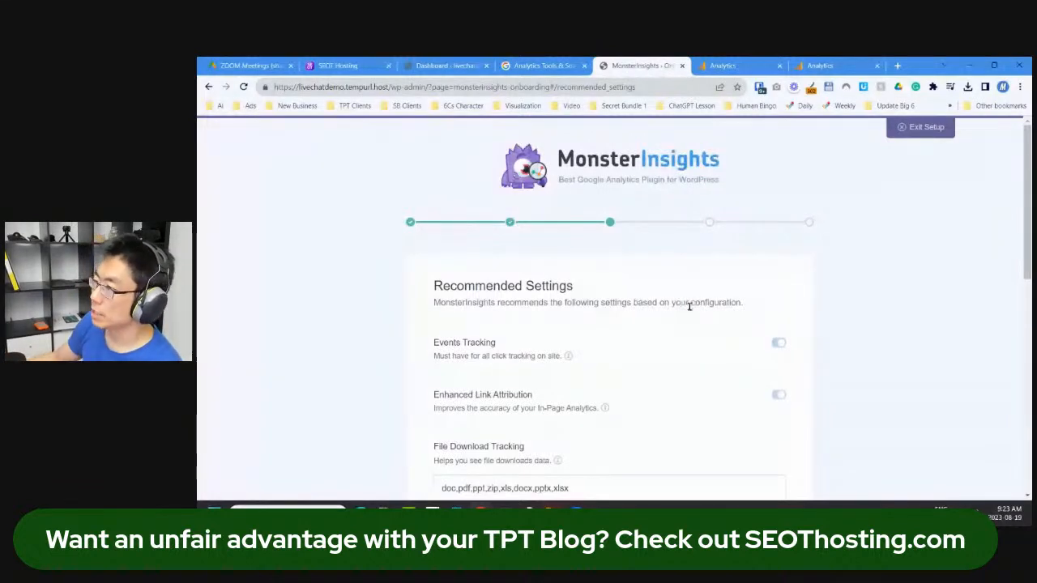
Step: Save the recommended settings with Events Tracking and Enhanced Link Attribution on
{"action": "scroll", "coordinate": [847, 337], "scroll_direction": "down", "scroll_amount": 2}
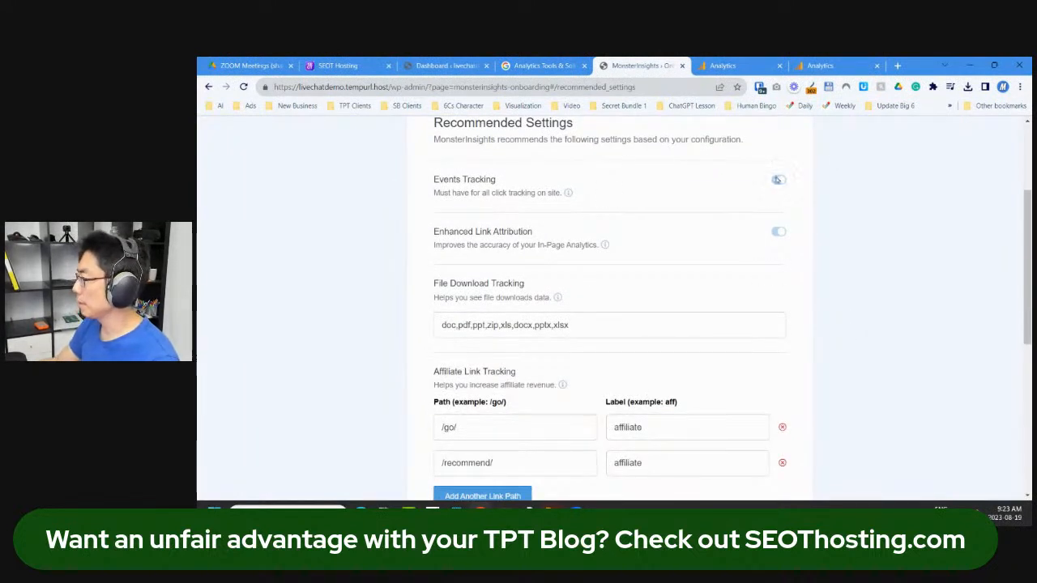
{"action": "scroll", "coordinate": [776, 279], "scroll_direction": "down", "scroll_amount": 1}
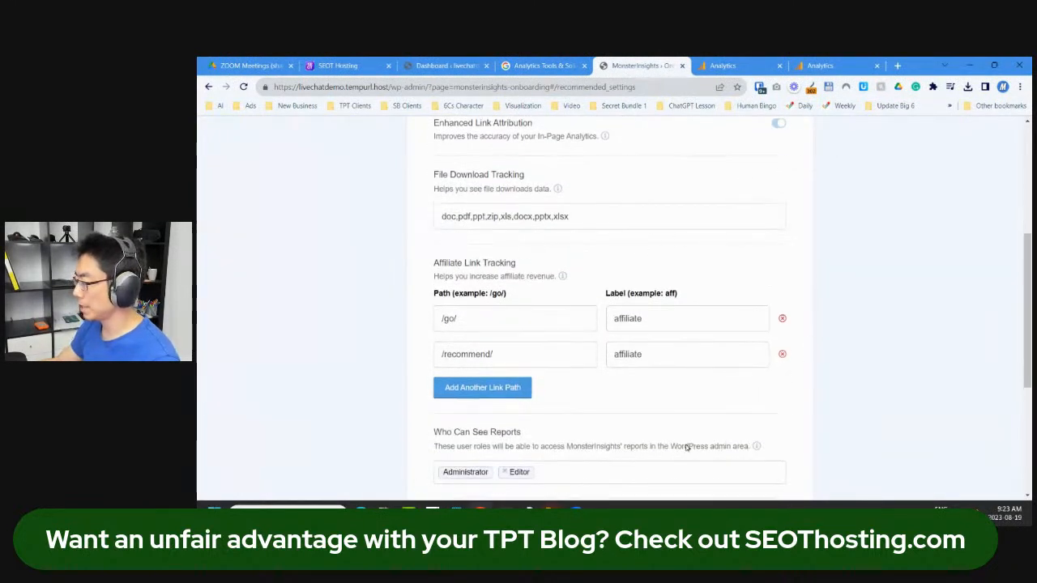
{"action": "scroll", "coordinate": [689, 447], "scroll_direction": "down", "scroll_amount": 2}
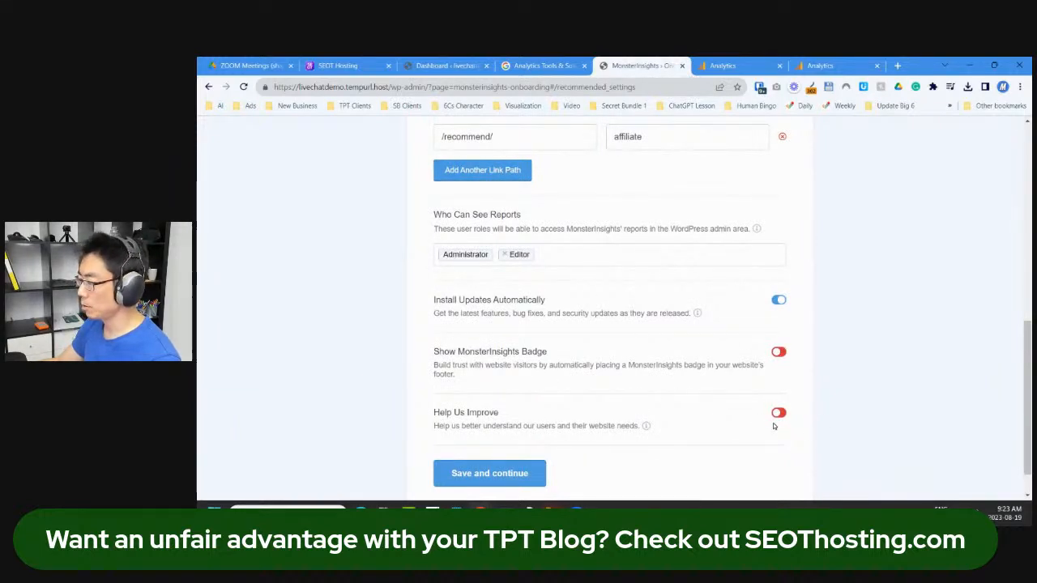
{"action": "scroll", "coordinate": [554, 465], "scroll_direction": "down", "scroll_amount": 1}
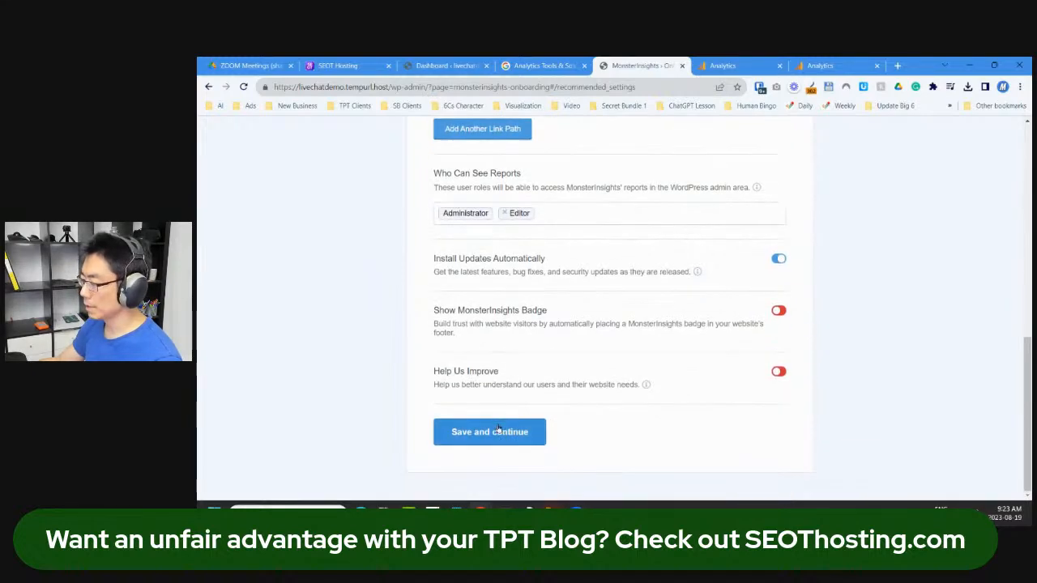
{"action": "left_click", "coordinate": [503, 431]}
Step: Review the extra website features step and skip it for now
{"action": "scroll", "coordinate": [836, 357], "scroll_direction": "down", "scroll_amount": 6}
{"action": "scroll", "coordinate": [834, 381], "scroll_direction": "up", "scroll_amount": 6}
{"action": "scroll", "coordinate": [831, 386], "scroll_direction": "down", "scroll_amount": 4}
{"action": "scroll", "coordinate": [831, 386], "scroll_direction": "up", "scroll_amount": 3}
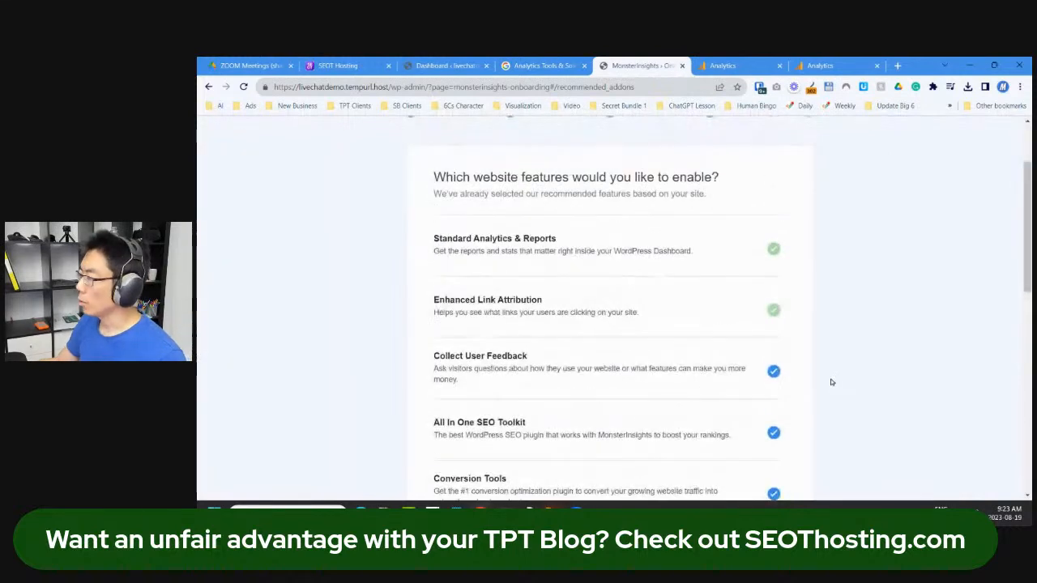
{"action": "scroll", "coordinate": [817, 376], "scroll_direction": "up", "scroll_amount": 2}
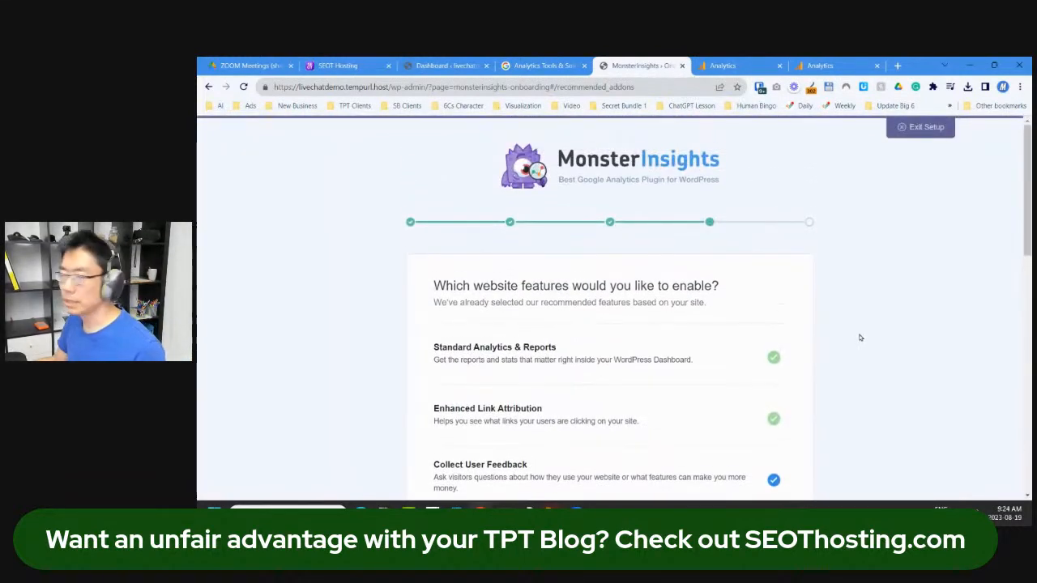
{"action": "scroll", "coordinate": [874, 357], "scroll_direction": "down", "scroll_amount": 10}
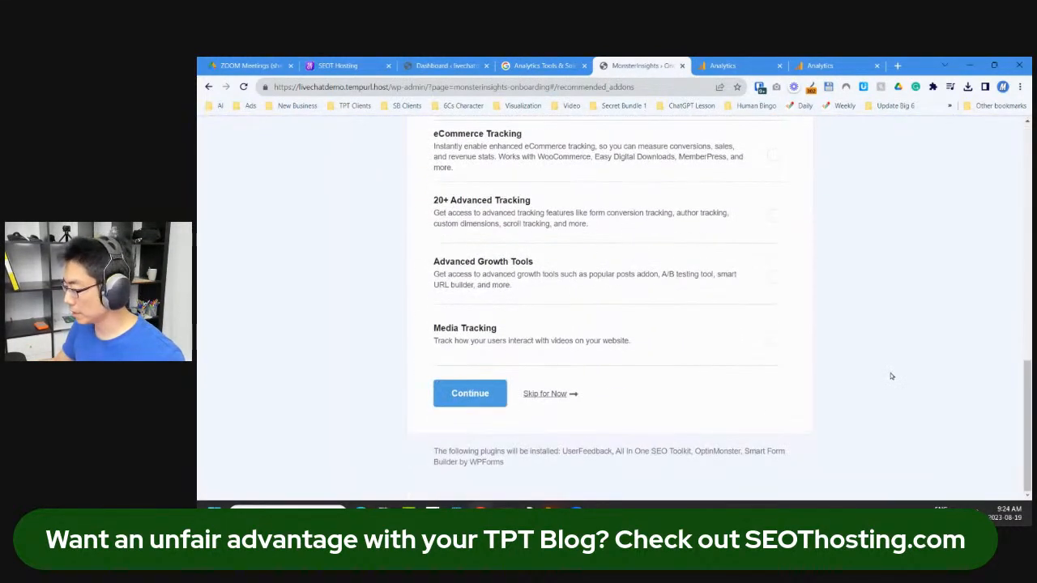
{"action": "scroll", "coordinate": [555, 270], "scroll_direction": "up", "scroll_amount": 5}
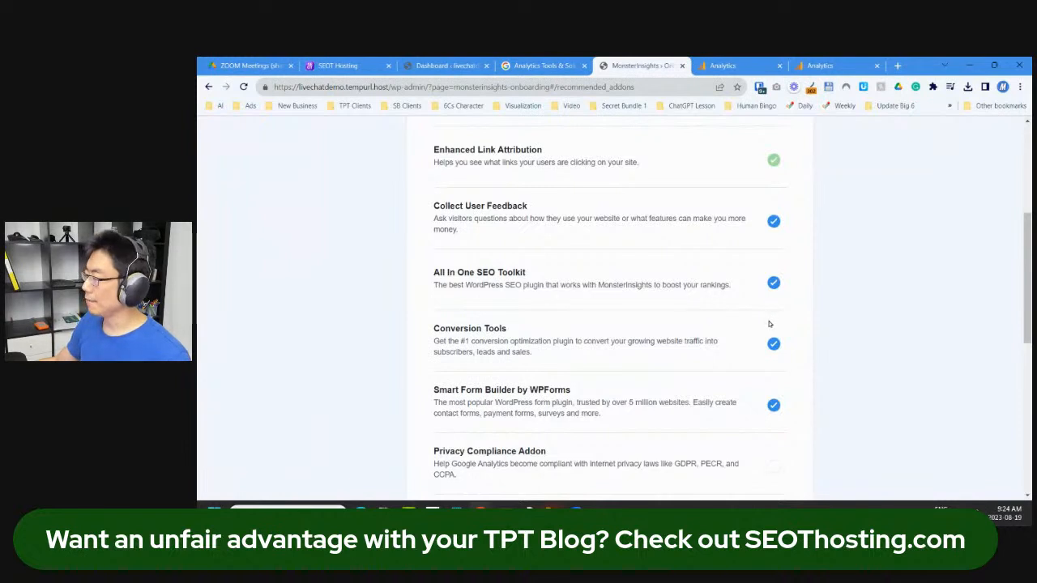
{"action": "scroll", "coordinate": [757, 340], "scroll_direction": "down", "scroll_amount": 1}
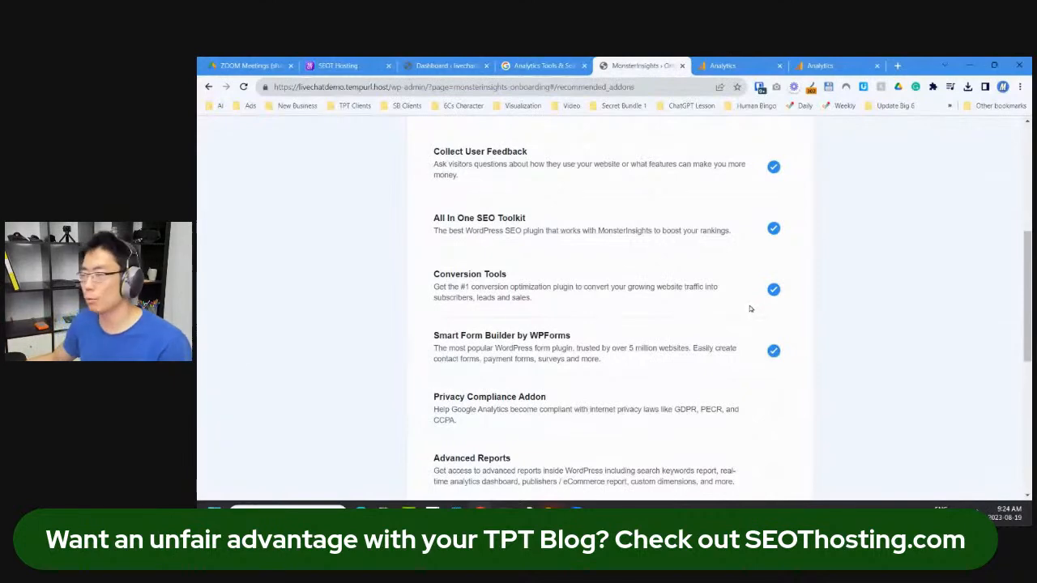
{"action": "scroll", "coordinate": [602, 348], "scroll_direction": "down", "scroll_amount": 5}
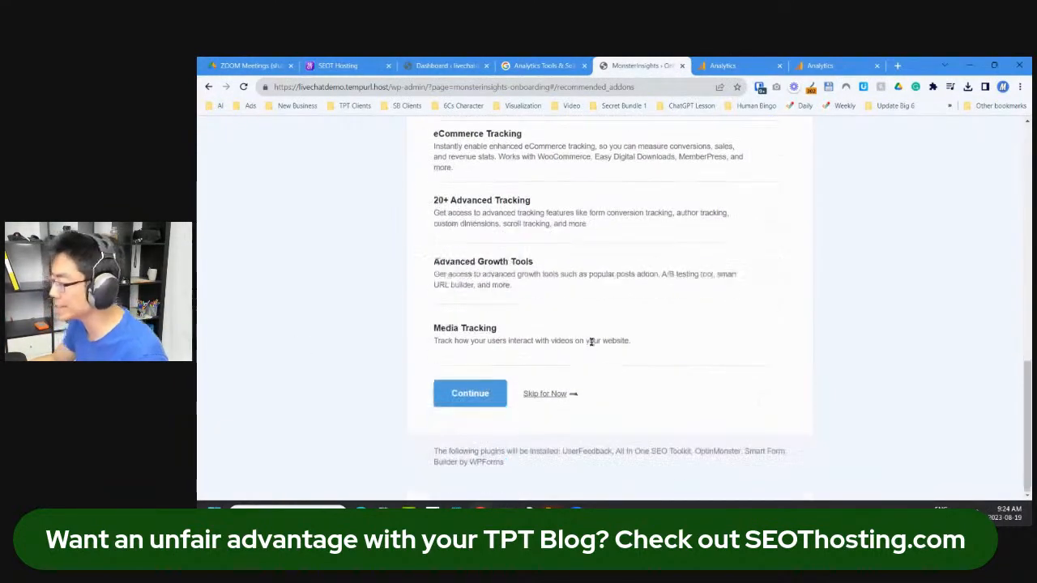
{"action": "left_click", "coordinate": [548, 394]}
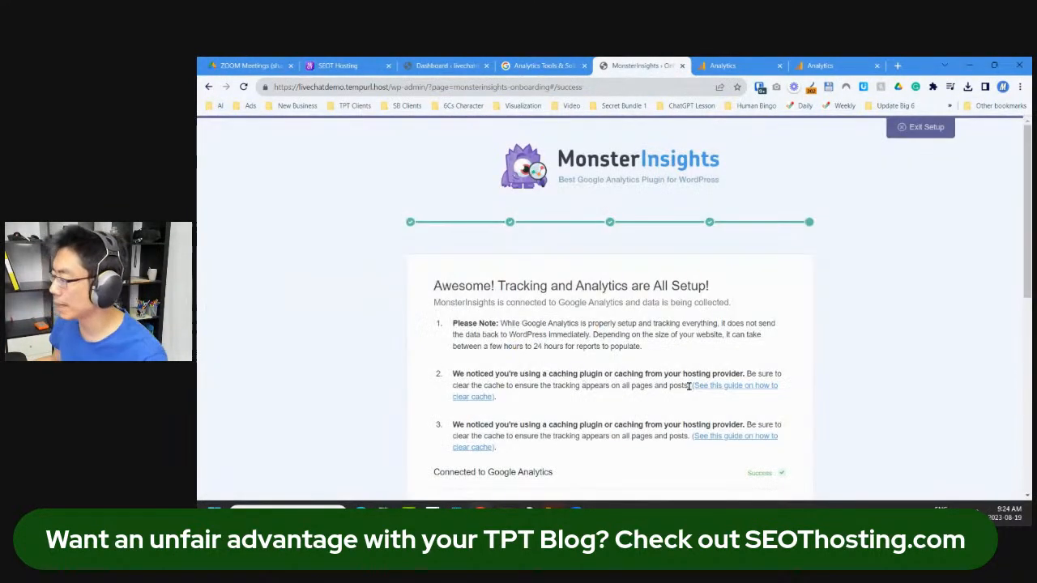
Step: Scroll through the setup confirmation and upgrade offer on the success page
{"action": "scroll", "coordinate": [720, 312], "scroll_direction": "down", "scroll_amount": 3}
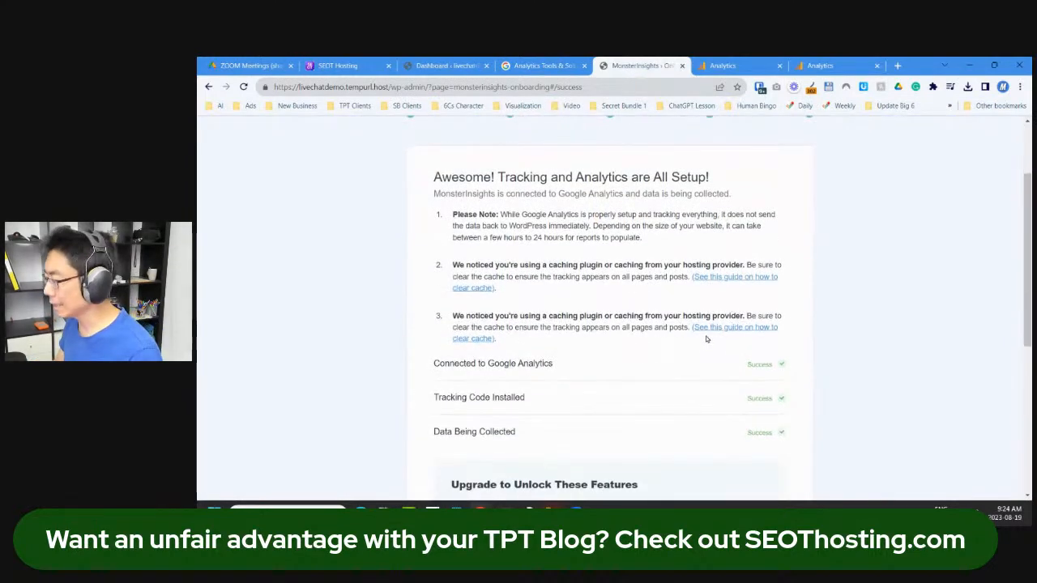
{"action": "scroll", "coordinate": [572, 383], "scroll_direction": "down", "scroll_amount": 1}
{"action": "scroll", "coordinate": [571, 382], "scroll_direction": "down", "scroll_amount": 2}
{"action": "scroll", "coordinate": [675, 311], "scroll_direction": "down", "scroll_amount": 3}
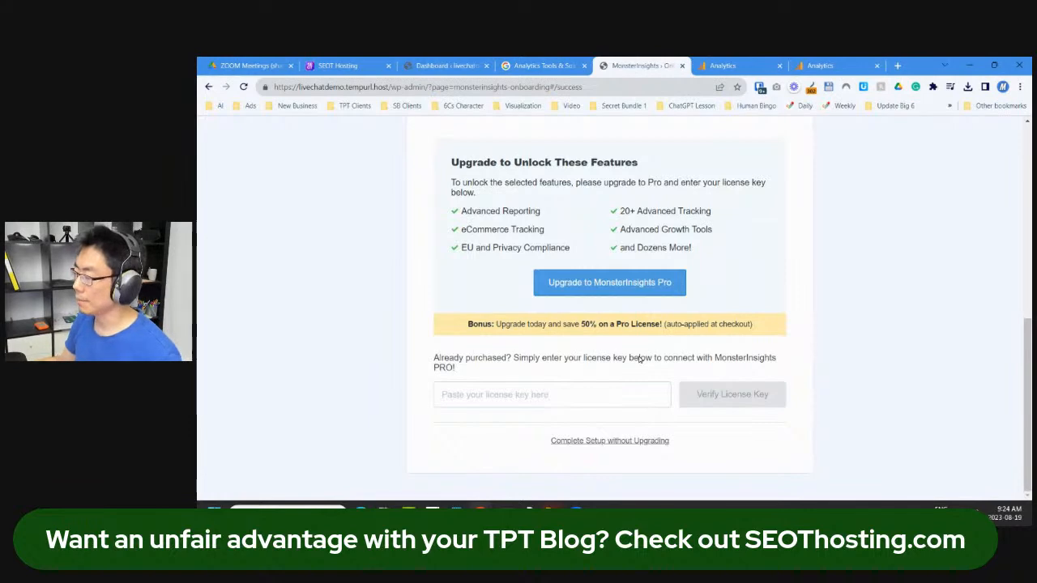
Step: Open teacherpreneur.vip in a new browser tab
{"action": "left_click", "coordinate": [897, 66]}
{"action": "type", "text": "teacherpreneur.vip"}
{"action": "key", "text": "Return"}
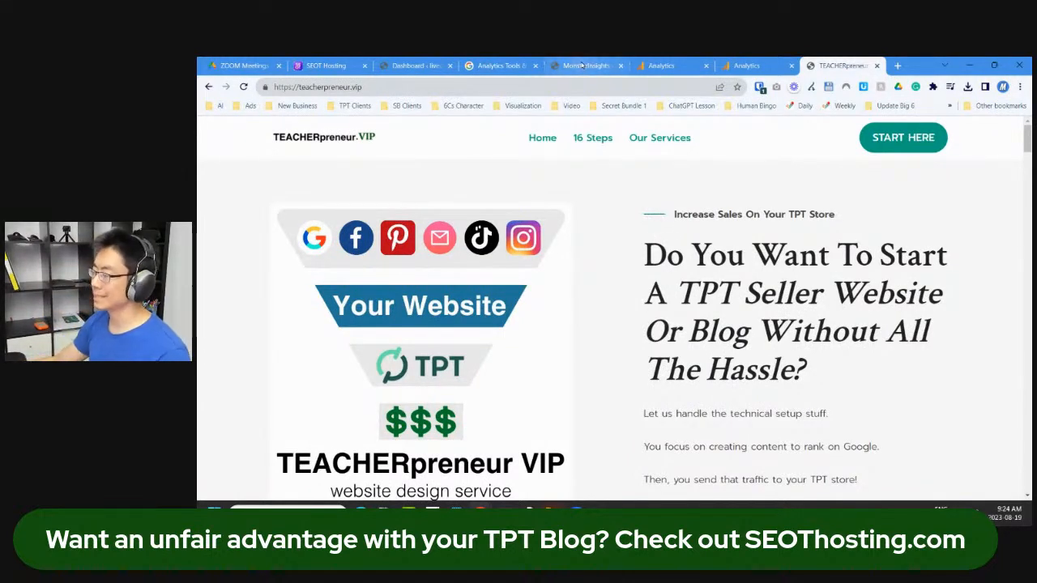
Step: Filter the data streams to Web, pass the data collection step, and continue to Home
{"action": "left_click", "coordinate": [415, 65]}
{"action": "left_click", "coordinate": [660, 65]}
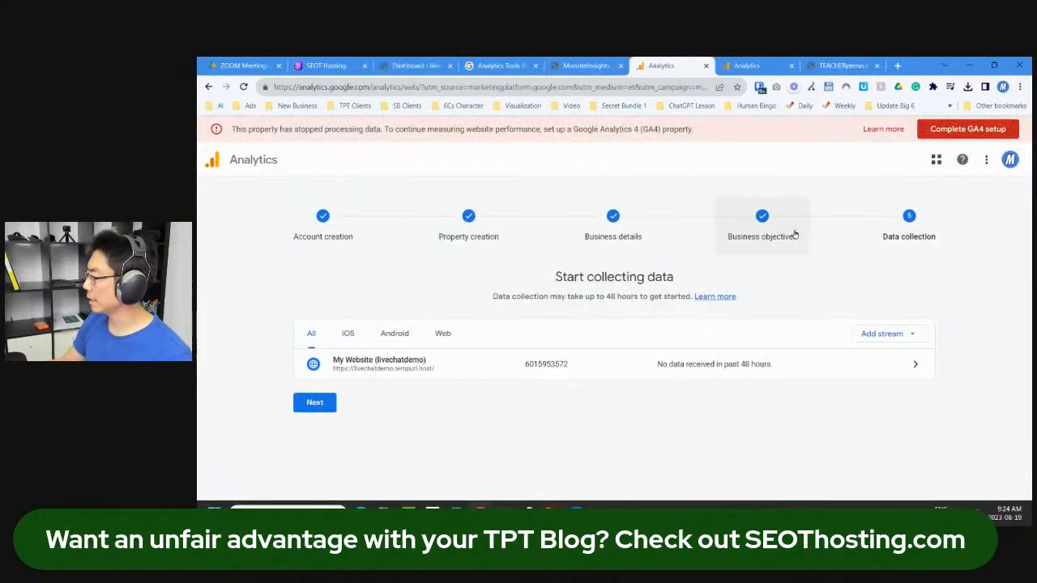
{"action": "left_click", "coordinate": [877, 370]}
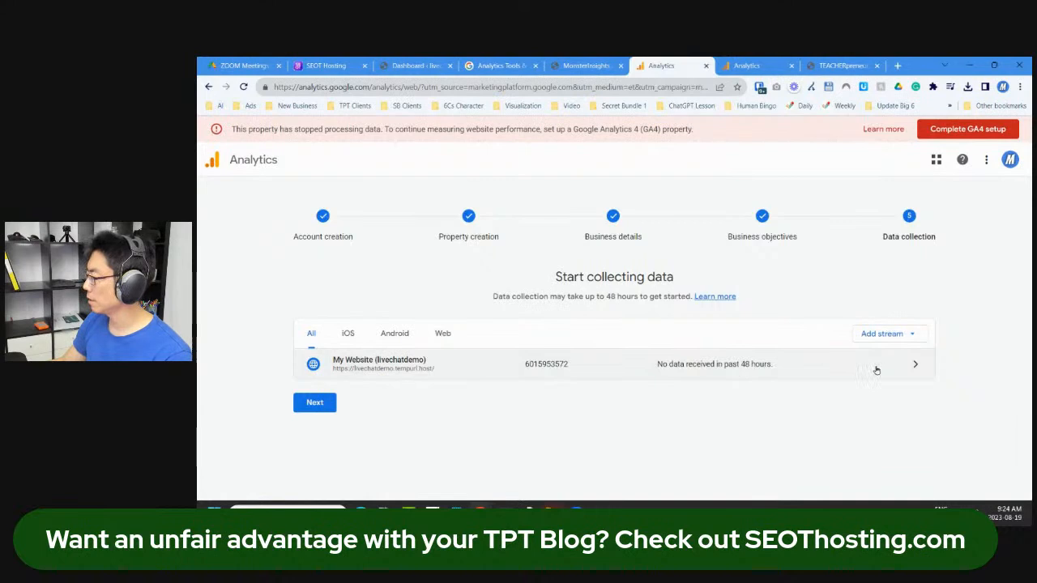
{"action": "left_click", "coordinate": [913, 370]}
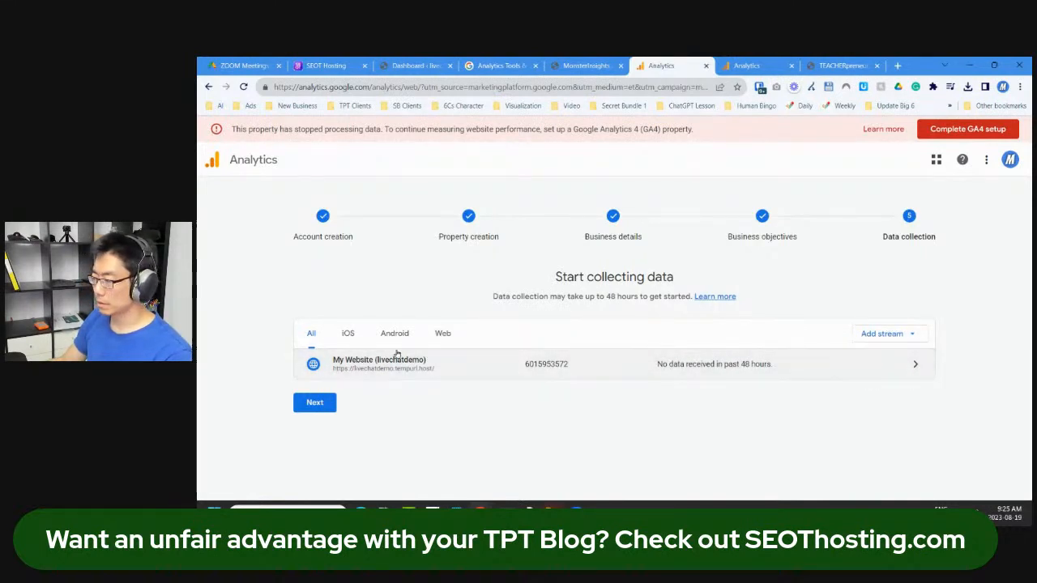
{"action": "left_click", "coordinate": [453, 337]}
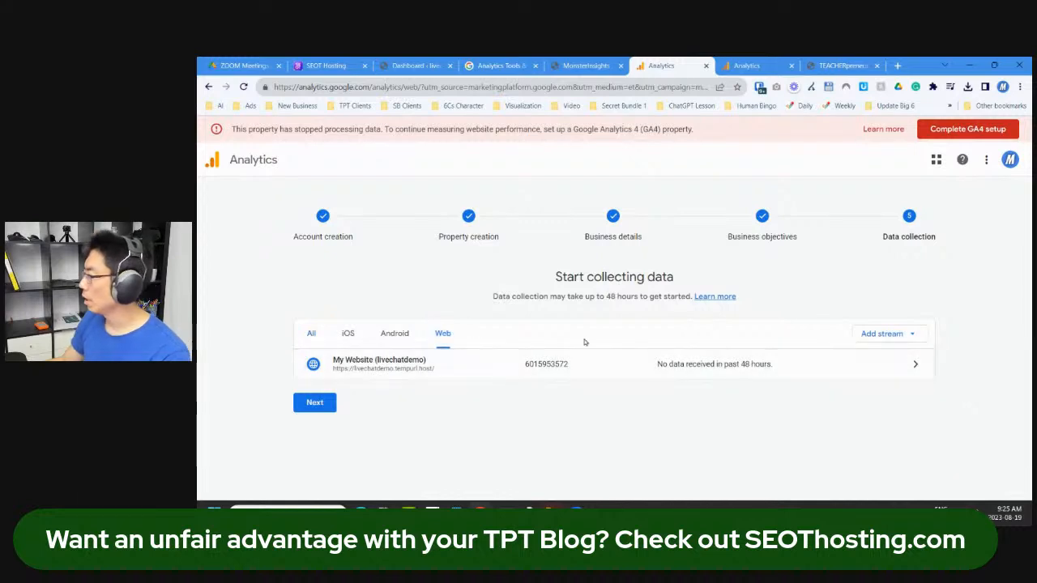
{"action": "left_click", "coordinate": [324, 403]}
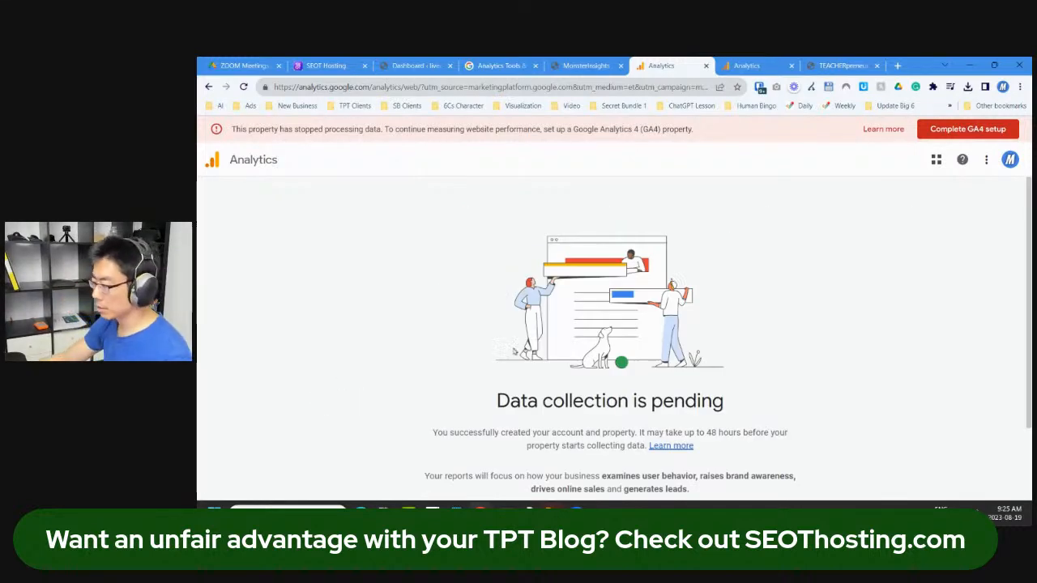
{"action": "scroll", "coordinate": [511, 353], "scroll_direction": "down", "scroll_amount": 2}
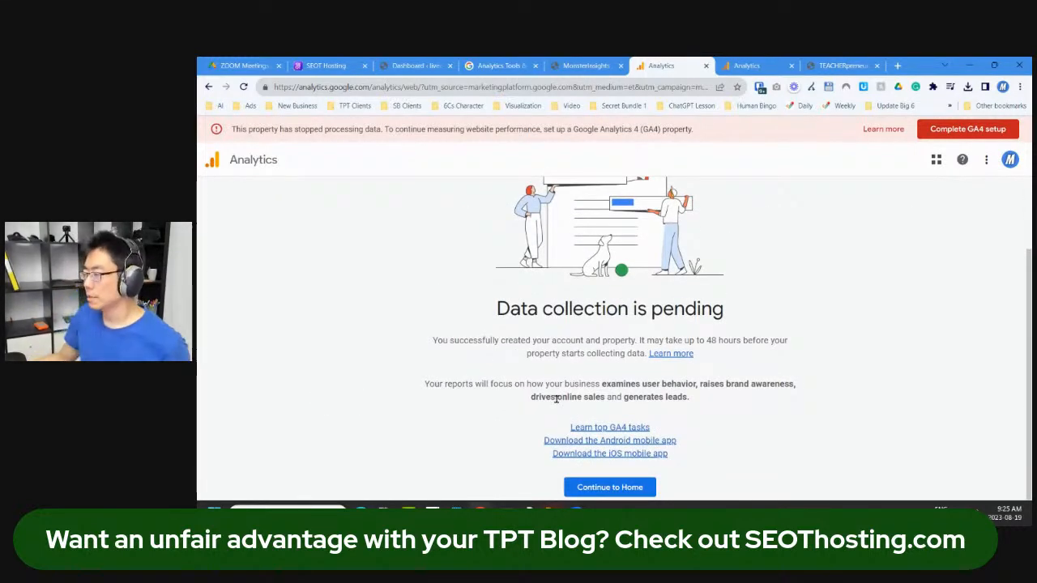
{"action": "left_click", "coordinate": [629, 487]}
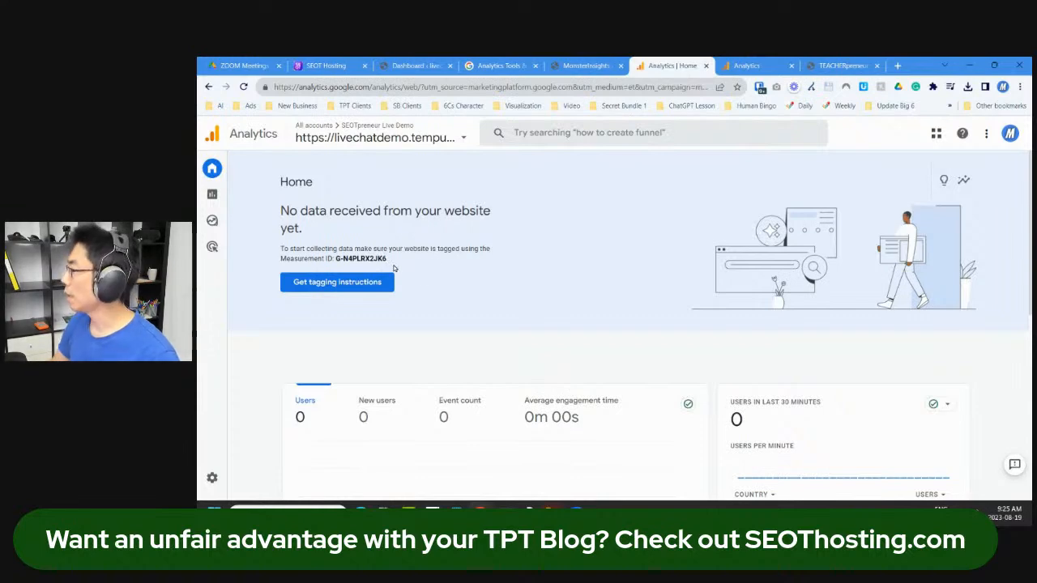
Step: Complete MonsterInsights setup without upgrading and dismiss the Lite notice
{"action": "left_click", "coordinate": [586, 66]}
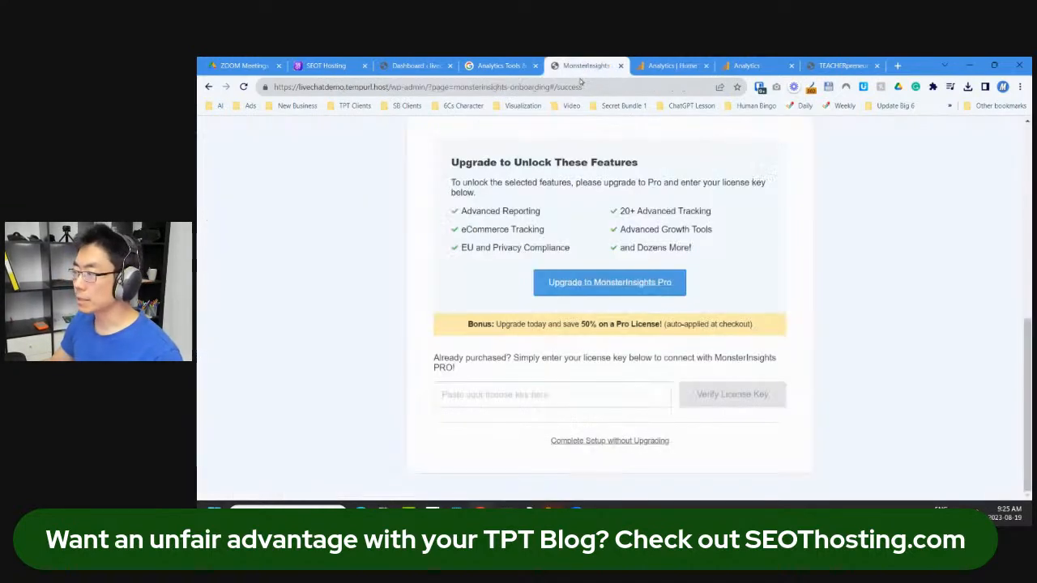
{"action": "scroll", "coordinate": [387, 296], "scroll_direction": "up", "scroll_amount": 2}
{"action": "scroll", "coordinate": [458, 354], "scroll_direction": "down", "scroll_amount": 2}
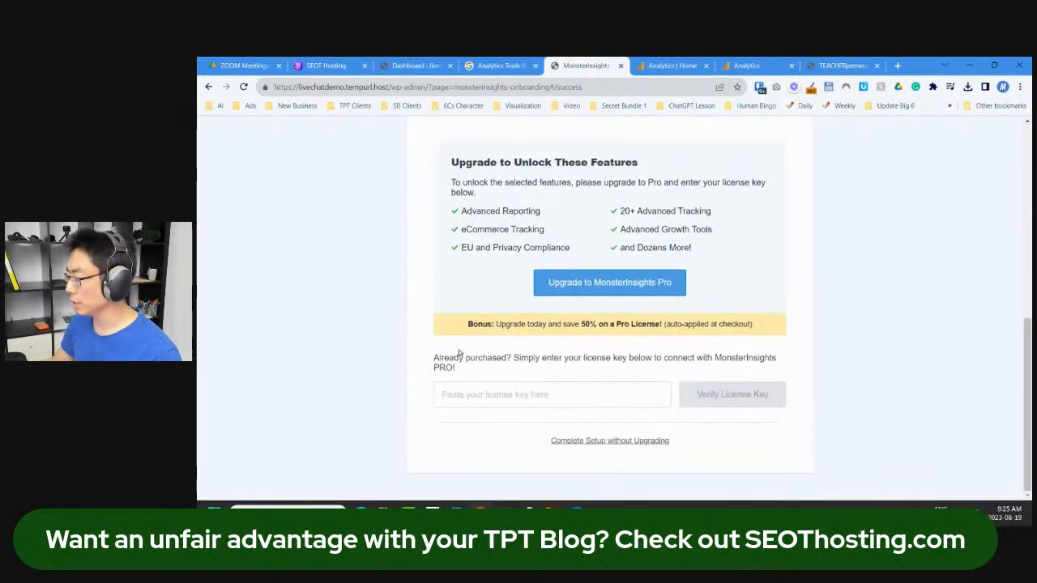
{"action": "left_click", "coordinate": [608, 441]}
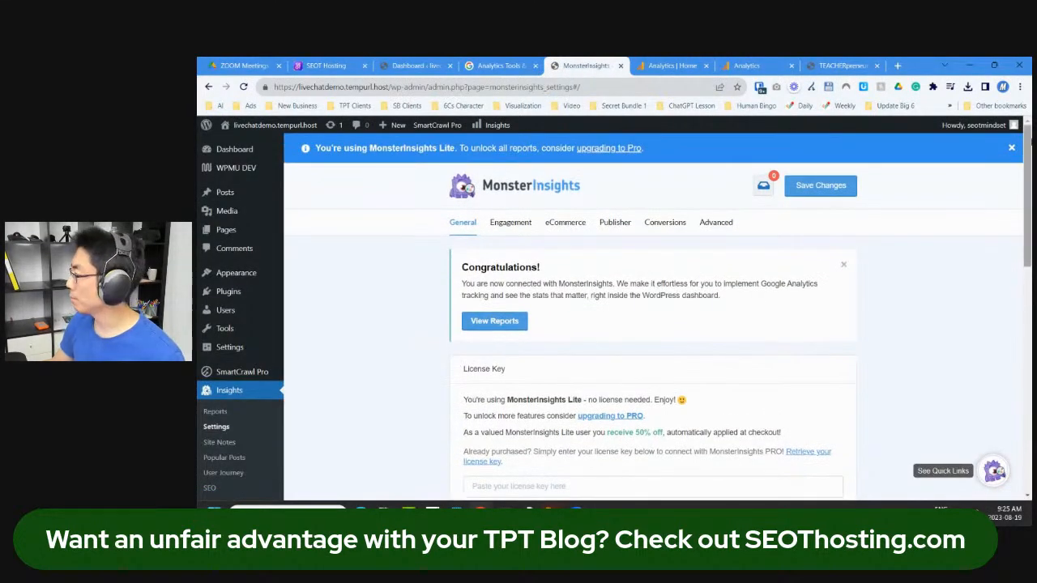
{"action": "left_click", "coordinate": [1011, 148]}
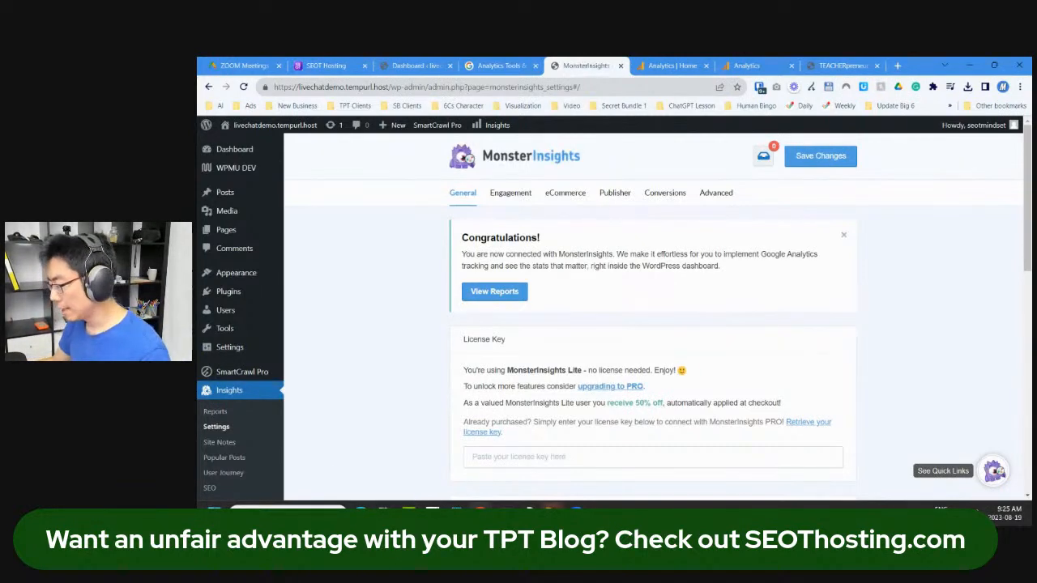
Step: Close the Windows search panel and select the site's base URL in the address bar
{"action": "left_click", "coordinate": [288, 510]}
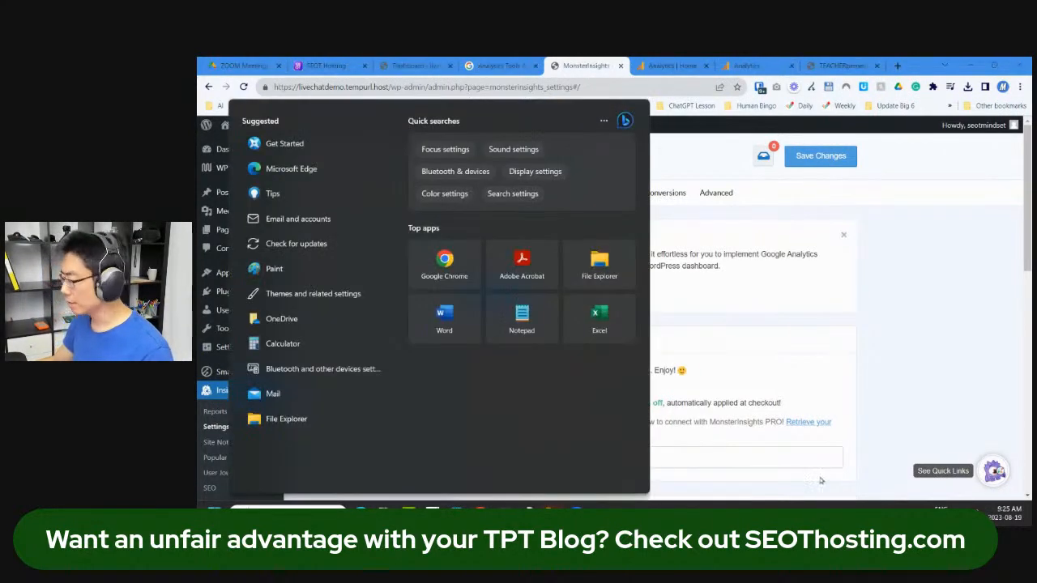
{"action": "left_click", "coordinate": [952, 416]}
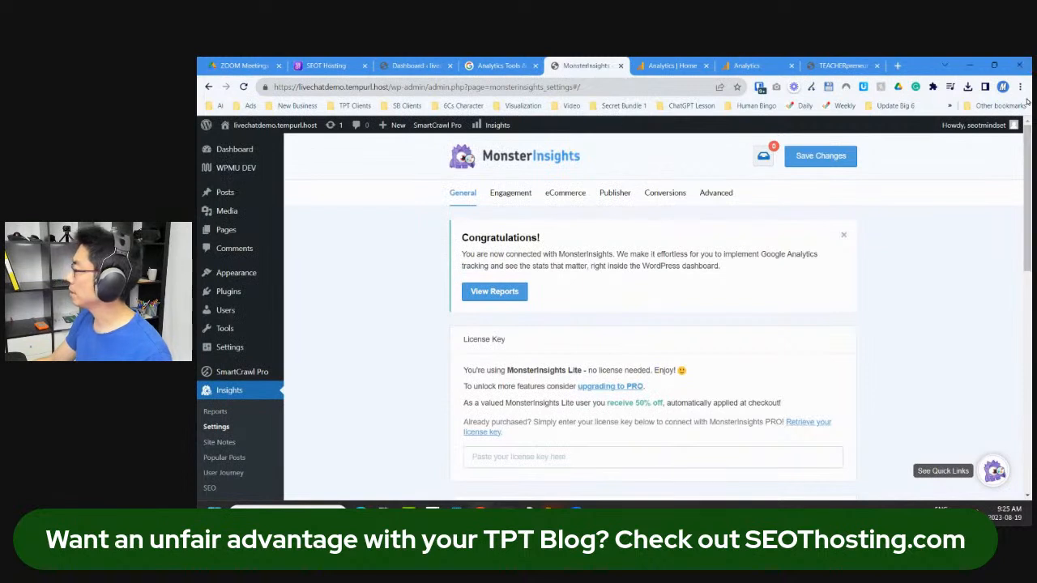
{"action": "left_click_drag", "start_coordinate": [396, 87], "coordinate": [227, 91]}
{"action": "key", "text": "ctrl+c"}
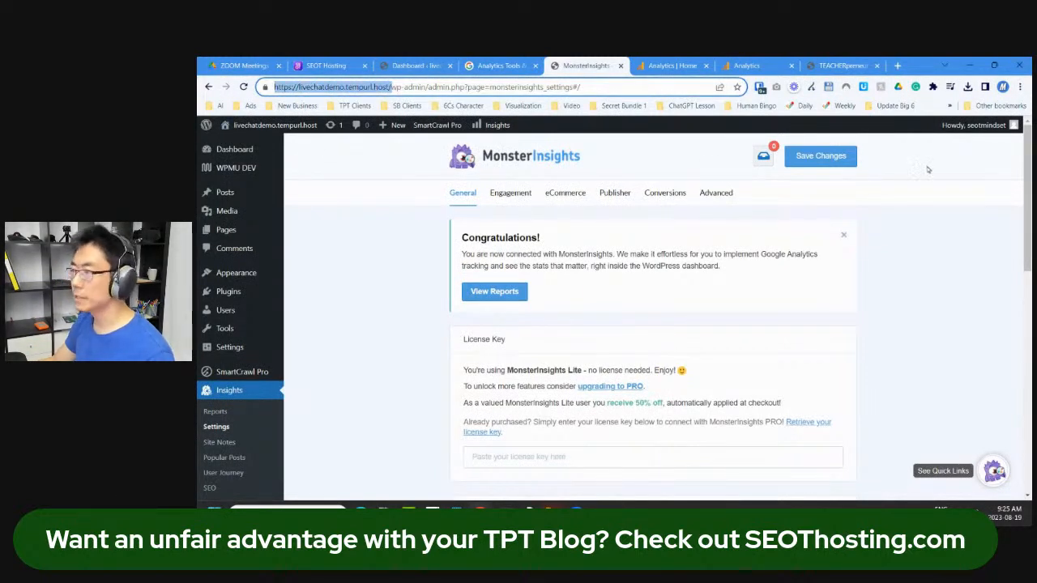
Step: Load the pasted blog address in a new Incognito window snapped to the right half
{"action": "left_click", "coordinate": [1020, 86]}
{"action": "left_click", "coordinate": [975, 137]}
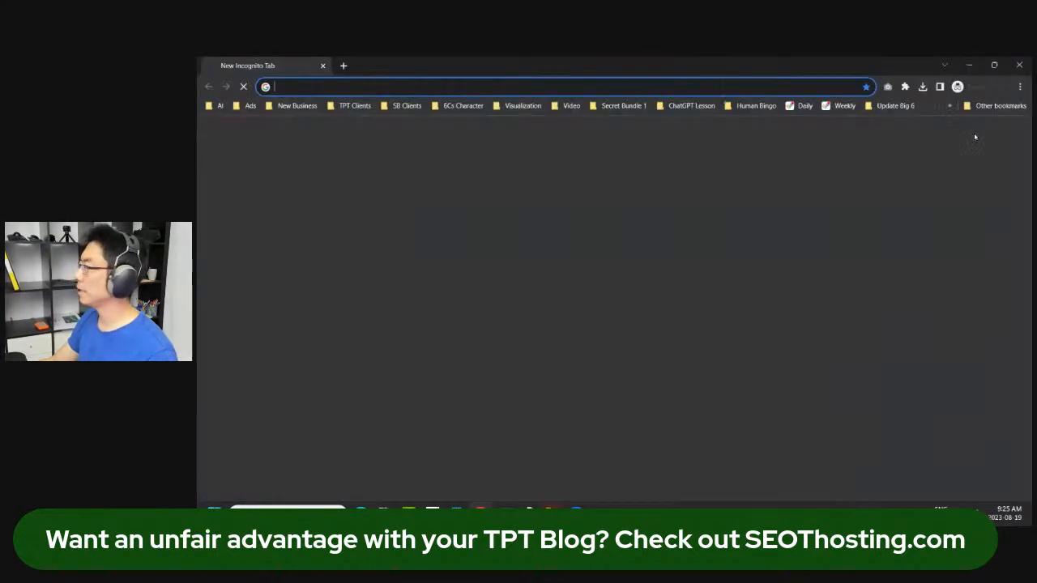
{"action": "key", "text": "ctrl+v"}
{"action": "key", "text": "Return"}
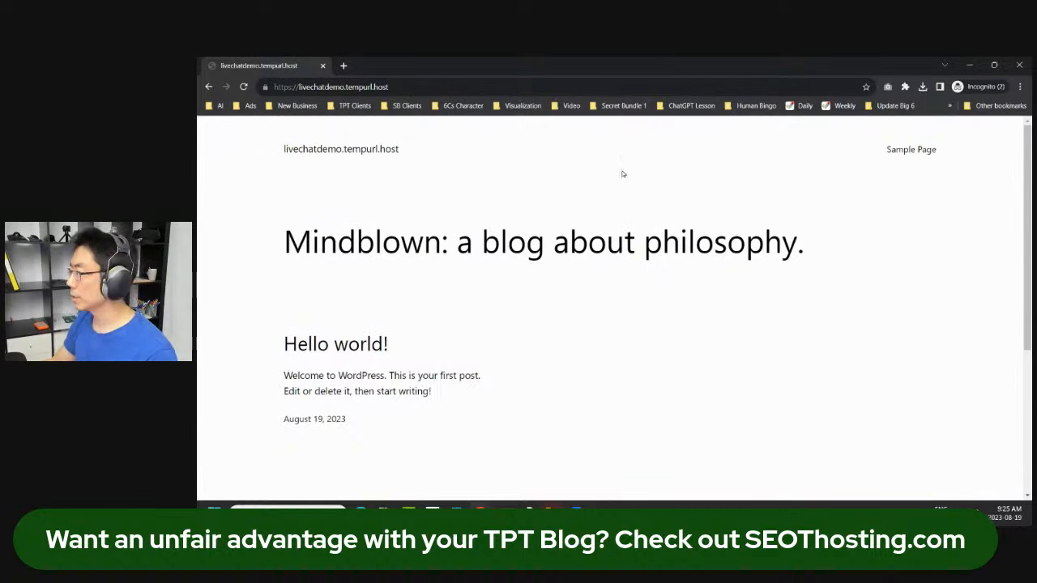
{"action": "key", "text": "super+Right"}
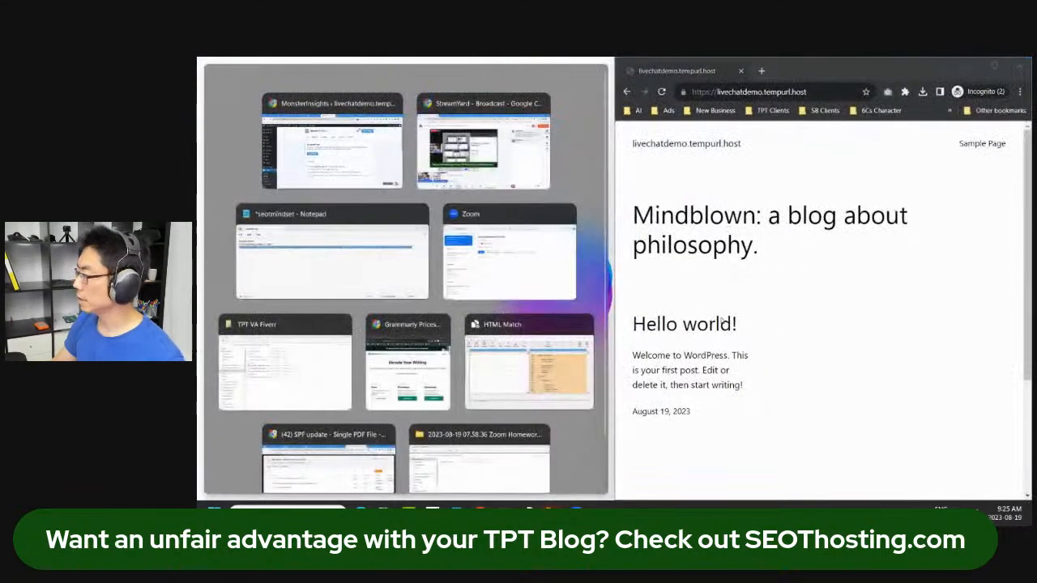
Step: Snap Google Analytics to the left half and open its Realtime overview
{"action": "left_click", "coordinate": [377, 180]}
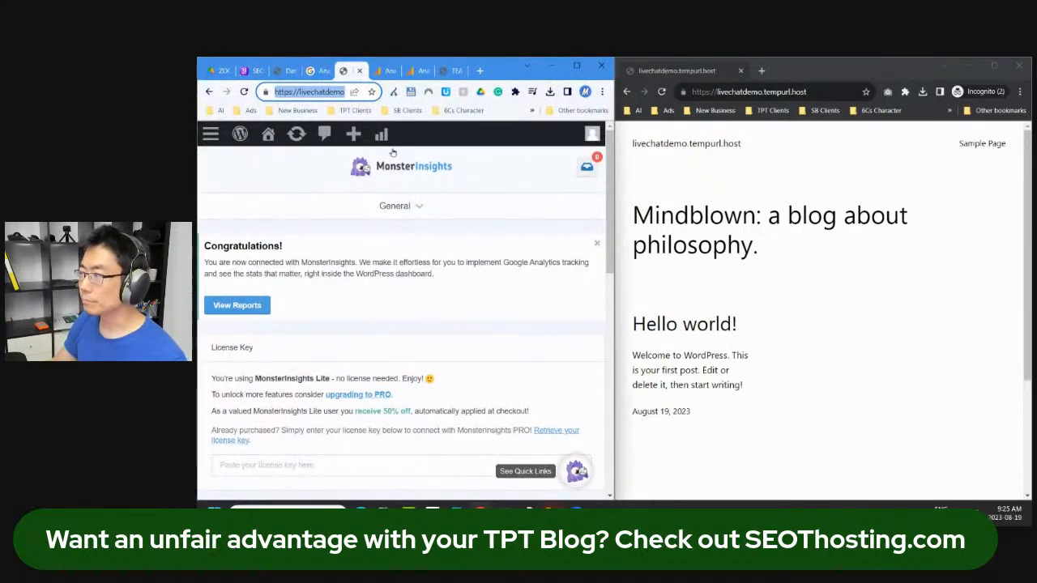
{"action": "left_click", "coordinate": [381, 73]}
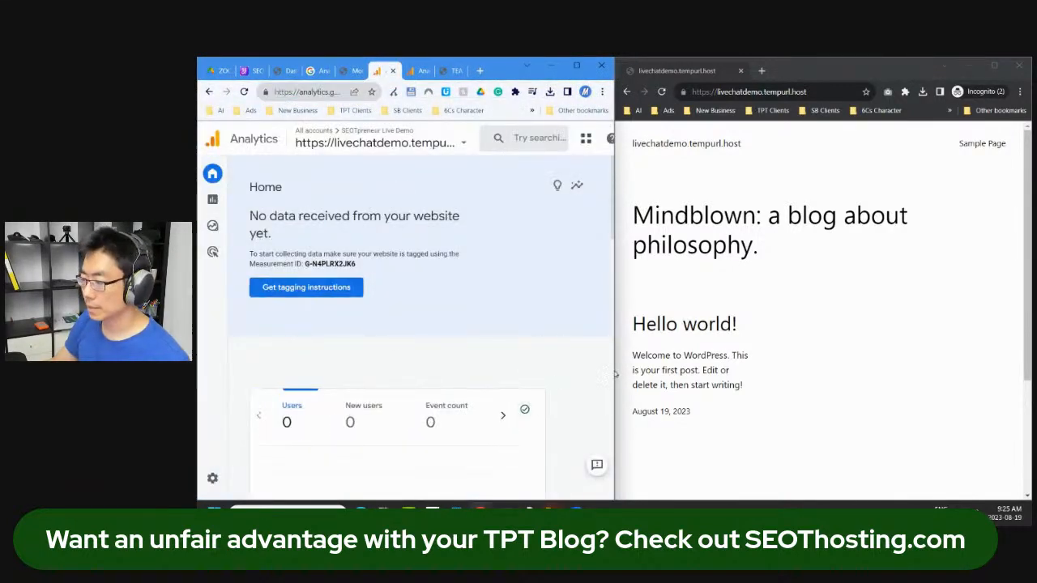
{"action": "scroll", "coordinate": [855, 331], "scroll_direction": "down", "scroll_amount": 3}
{"action": "mouse_move", "coordinate": [256, 192]}
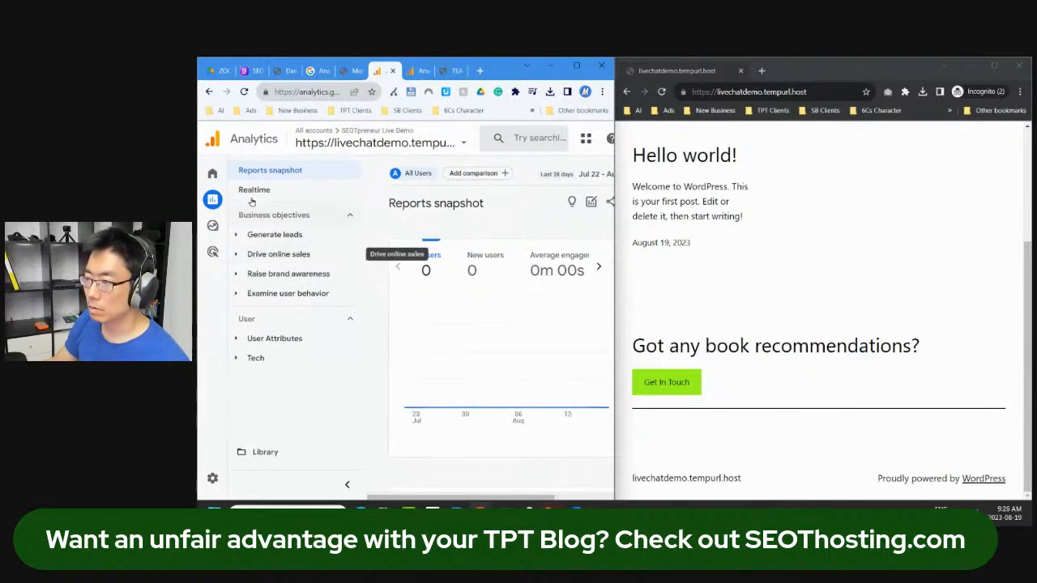
{"action": "left_click", "coordinate": [292, 189]}
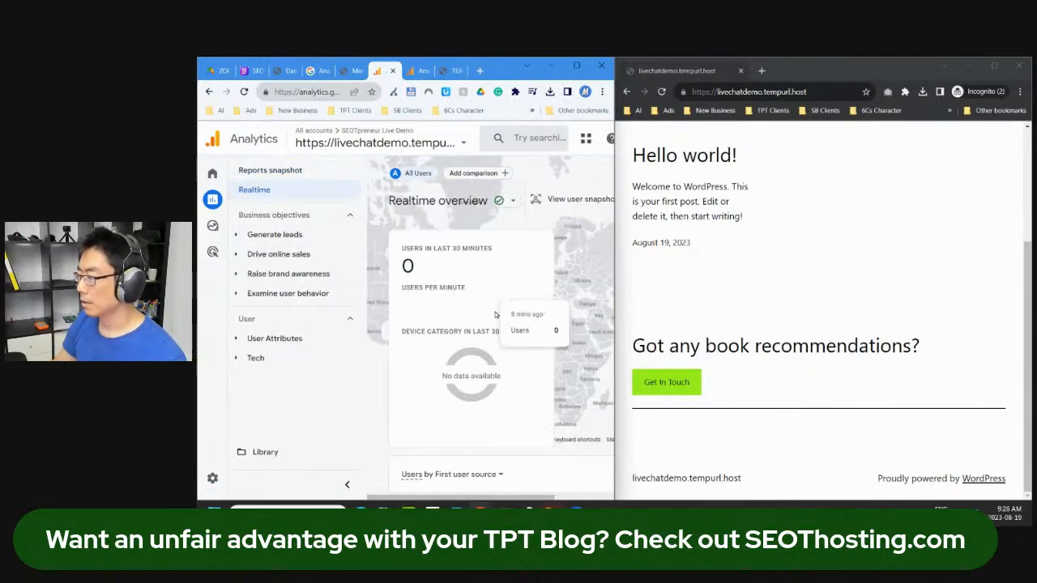
{"action": "scroll", "coordinate": [601, 346], "scroll_direction": "down", "scroll_amount": 2}
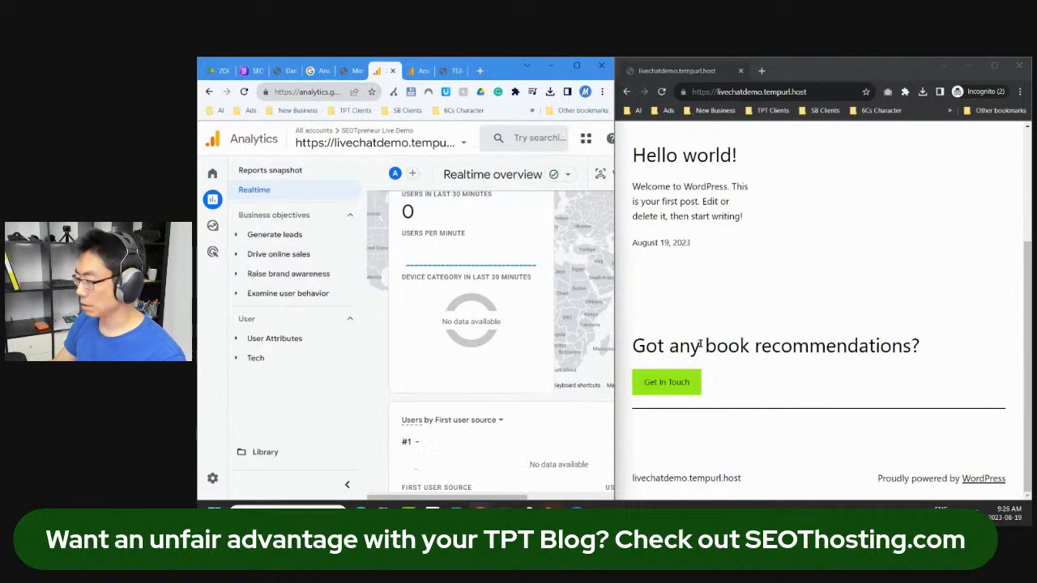
Step: In the private blog window, open and scroll through the Hello world! post
{"action": "left_click", "coordinate": [847, 309]}
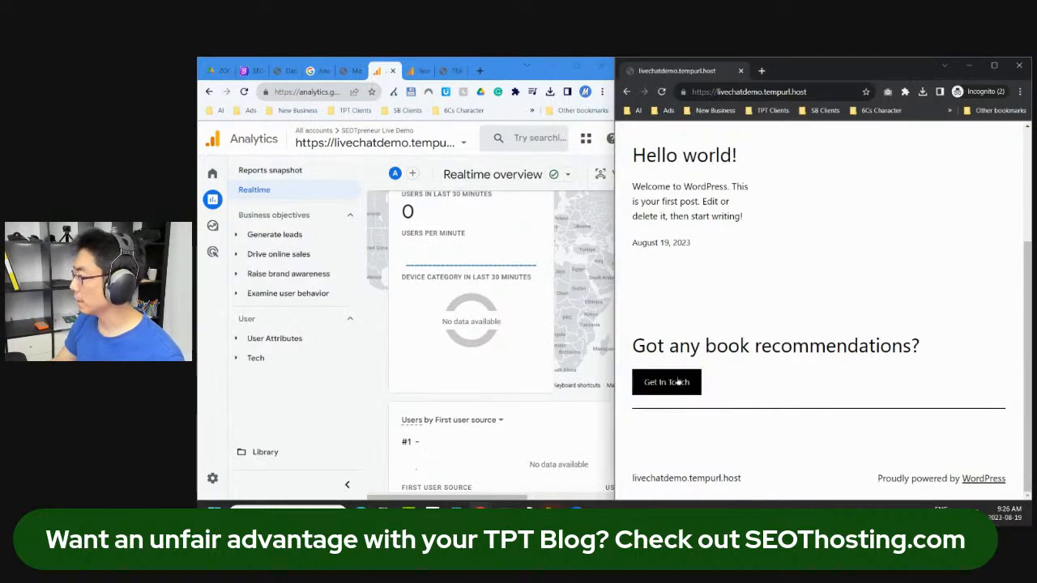
{"action": "left_click", "coordinate": [671, 158]}
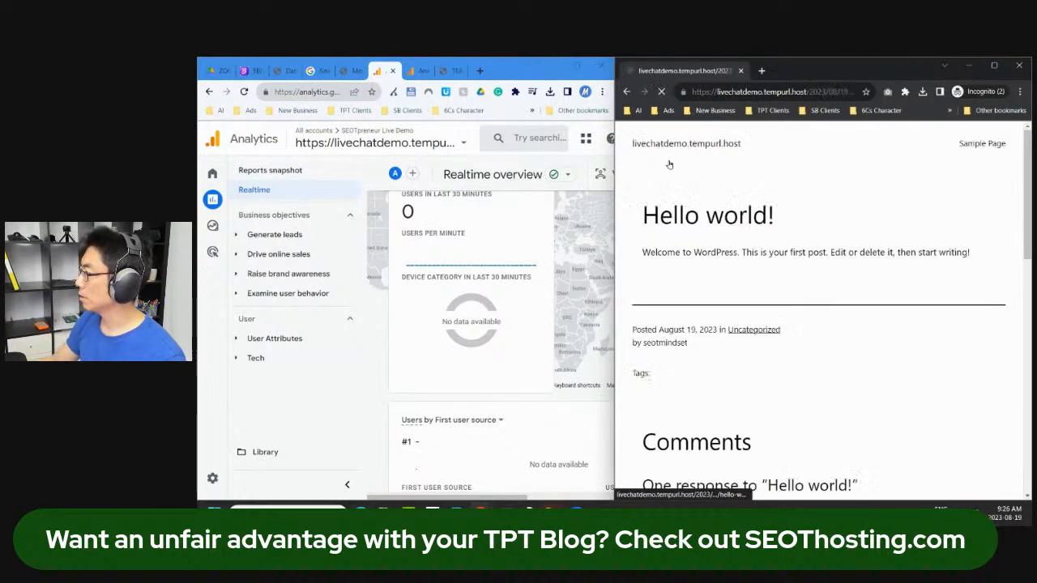
{"action": "scroll", "coordinate": [676, 332], "scroll_direction": "down", "scroll_amount": 2}
{"action": "scroll", "coordinate": [583, 393], "scroll_direction": "down", "scroll_amount": 2}
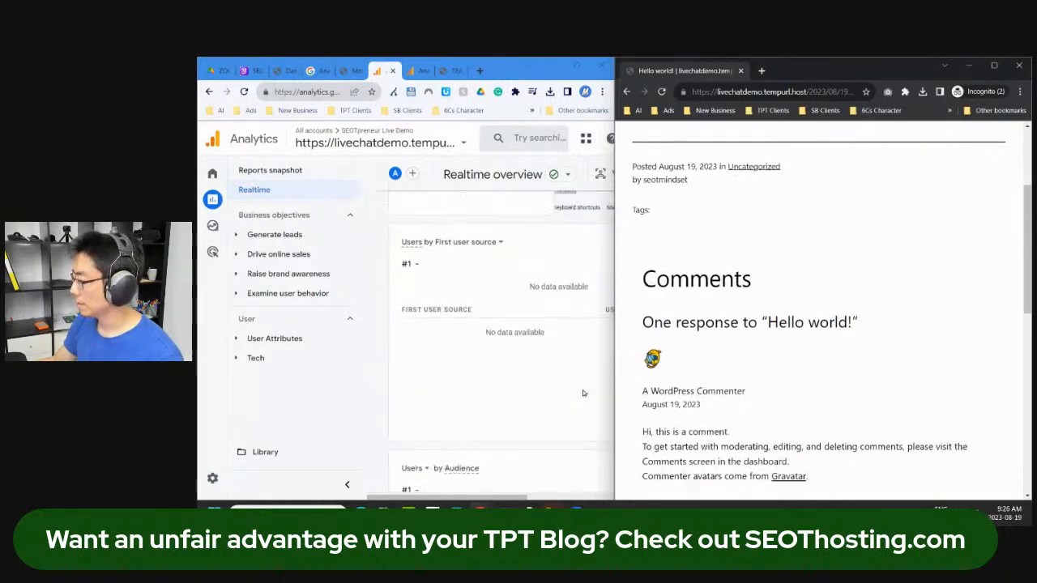
{"action": "scroll", "coordinate": [582, 393], "scroll_direction": "up", "scroll_amount": 3}
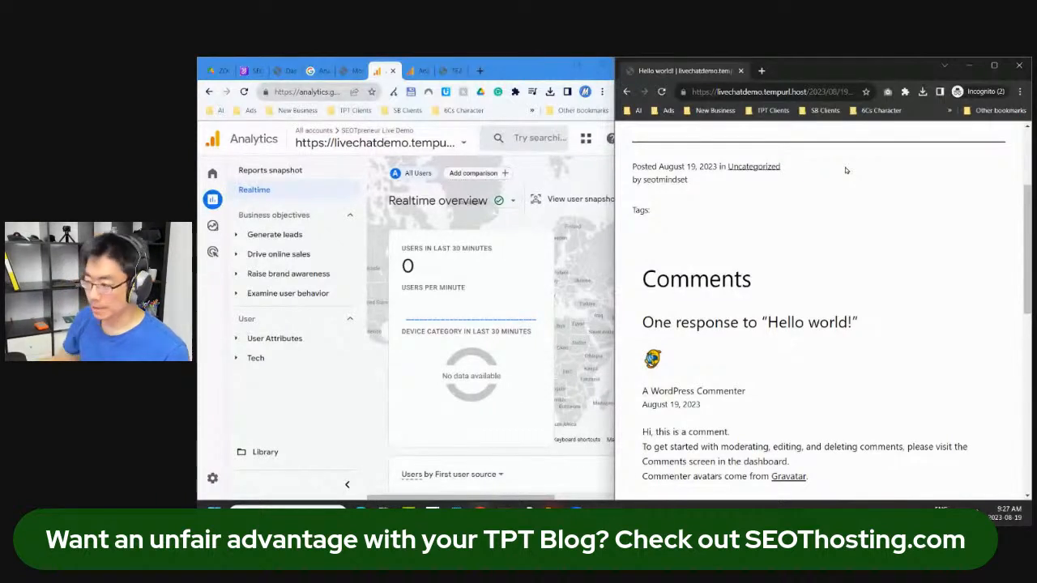
Step: Maximize Analytics and check the Hello world! view in Realtime's Views by Page title card, then go to the WordPress Dashboard
{"action": "left_click", "coordinate": [576, 66]}
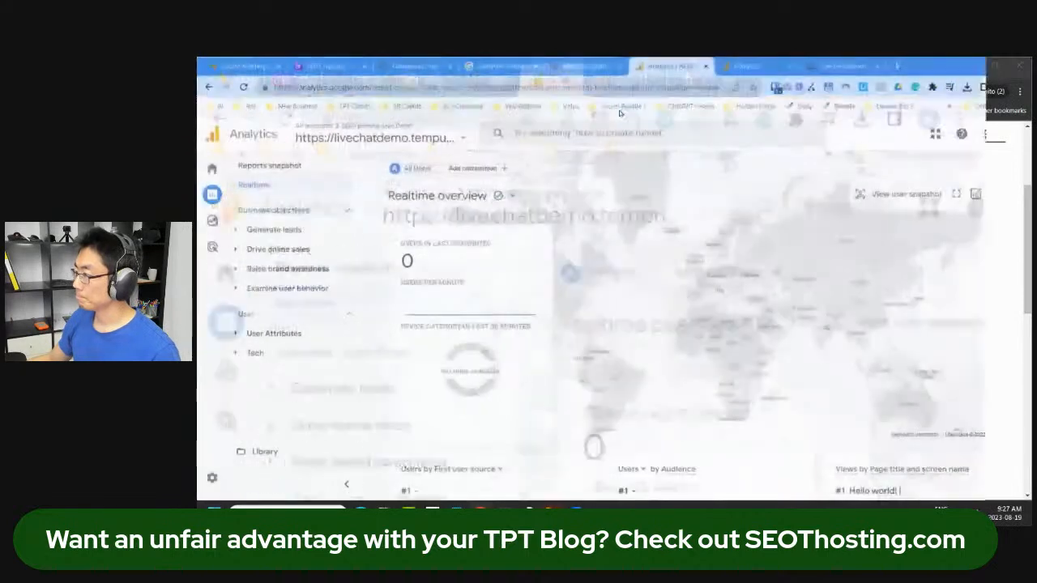
{"action": "scroll", "coordinate": [593, 349], "scroll_direction": "down", "scroll_amount": 5}
{"action": "scroll", "coordinate": [592, 349], "scroll_direction": "up", "scroll_amount": 2}
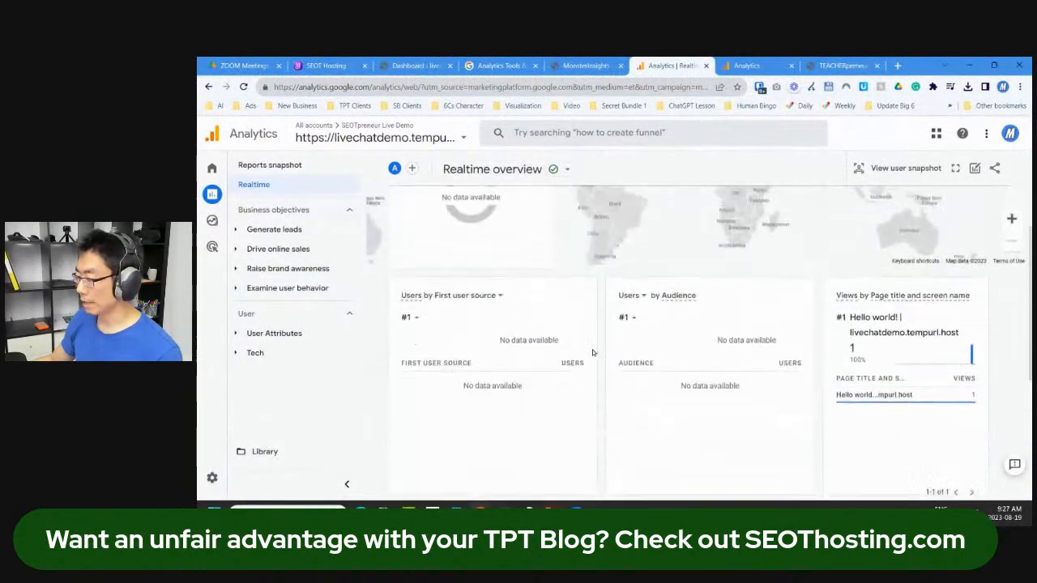
{"action": "scroll", "coordinate": [592, 349], "scroll_direction": "down", "scroll_amount": 3}
{"action": "mouse_move", "coordinate": [573, 304]}
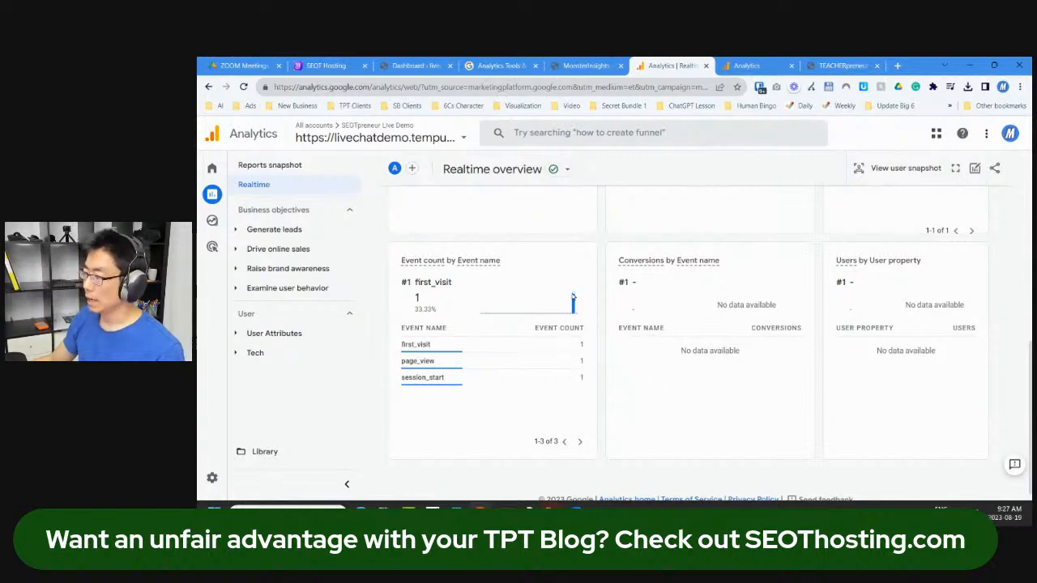
{"action": "scroll", "coordinate": [574, 306], "scroll_direction": "up", "scroll_amount": 4}
{"action": "mouse_move", "coordinate": [889, 414]}
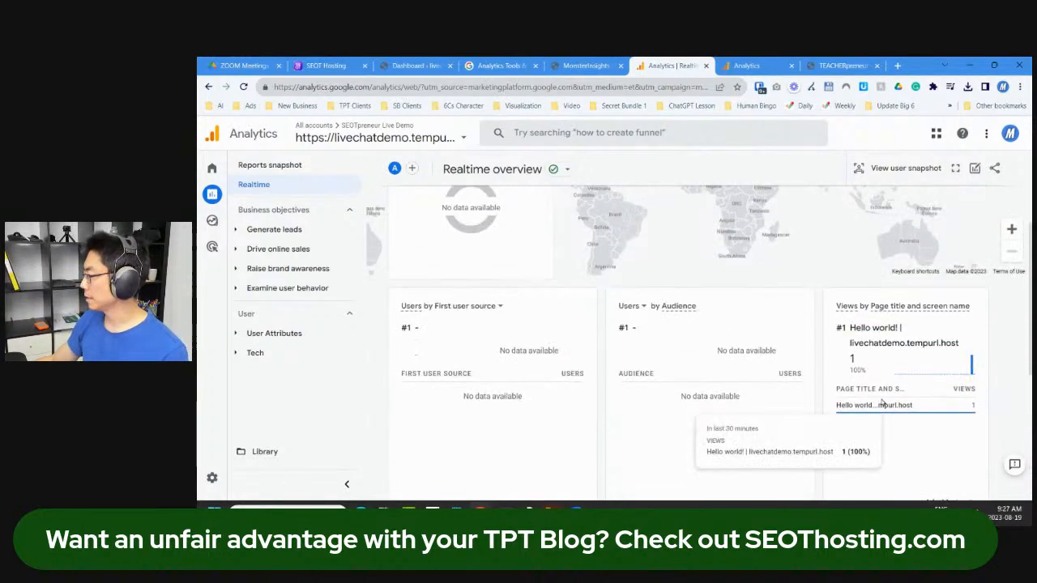
{"action": "scroll", "coordinate": [886, 409], "scroll_direction": "up", "scroll_amount": 3}
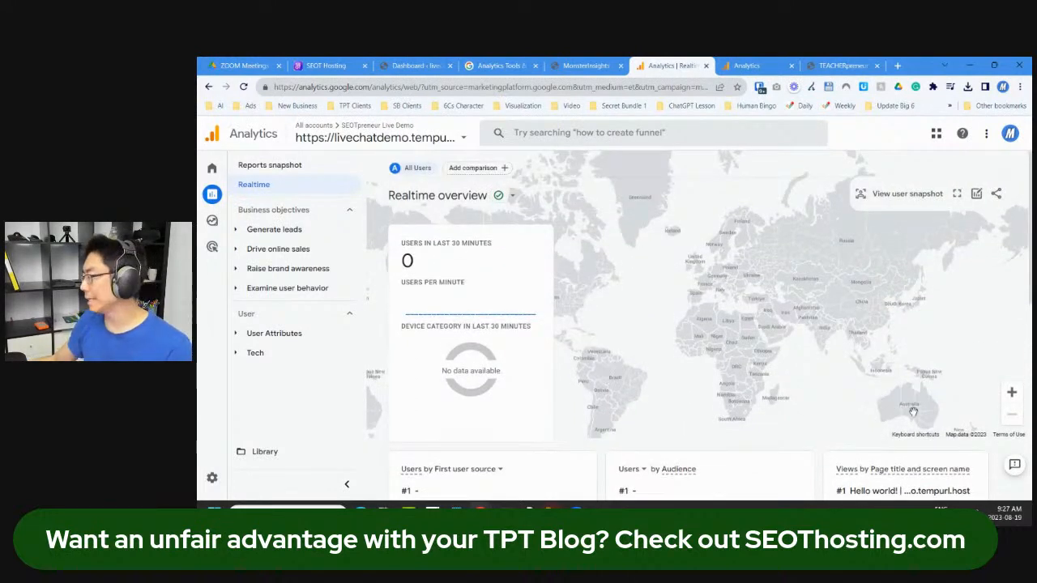
{"action": "scroll", "coordinate": [906, 409], "scroll_direction": "down", "scroll_amount": 2}
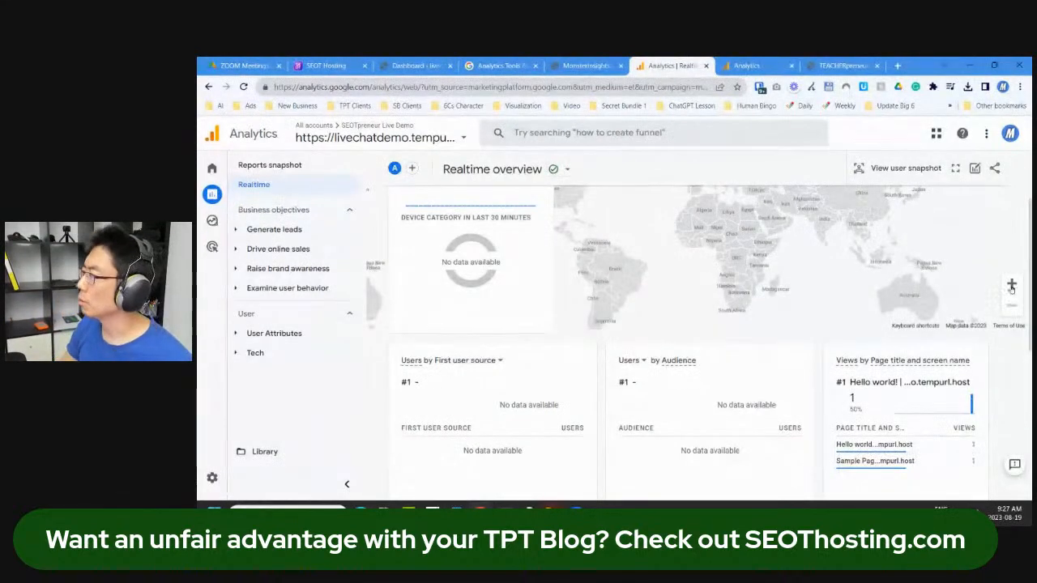
{"action": "left_click", "coordinate": [415, 66]}
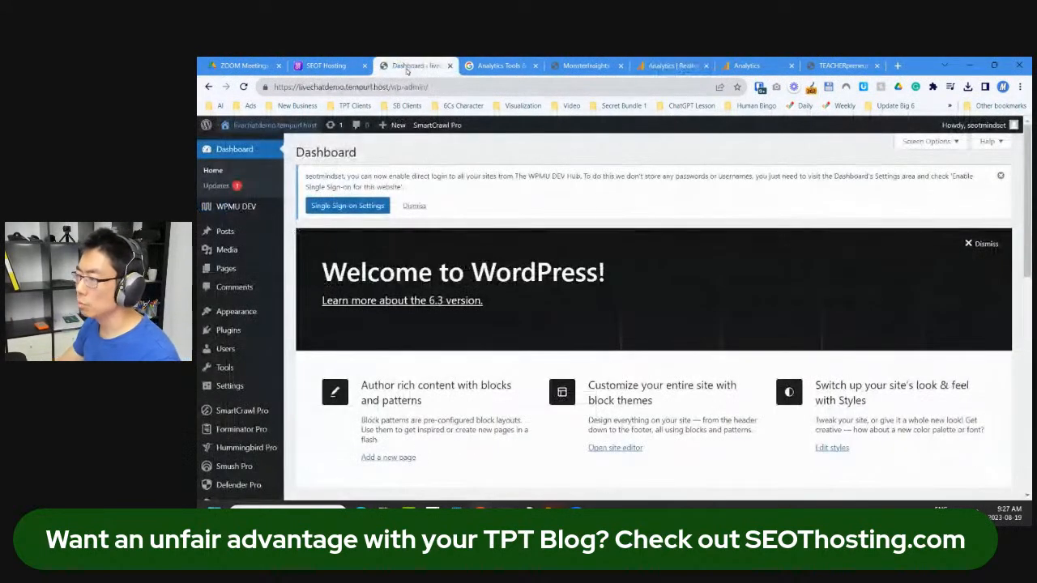
Step: Open the live site in a new tab, inspect its developer console, then return to the dashboard
{"action": "right_click", "coordinate": [281, 126]}
{"action": "left_click", "coordinate": [323, 133]}
{"action": "left_click", "coordinate": [464, 62]}
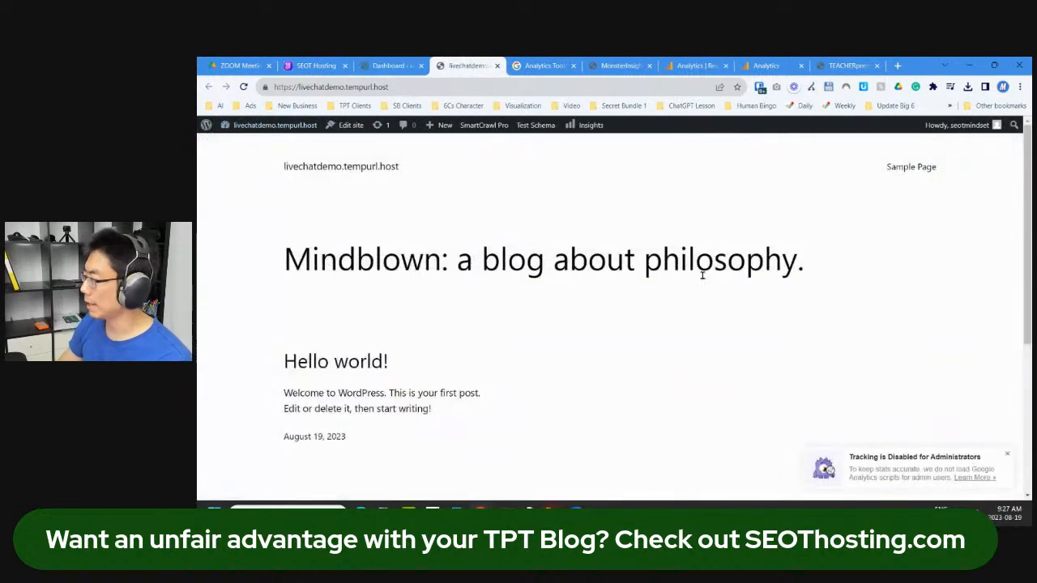
{"action": "key", "text": "F12"}
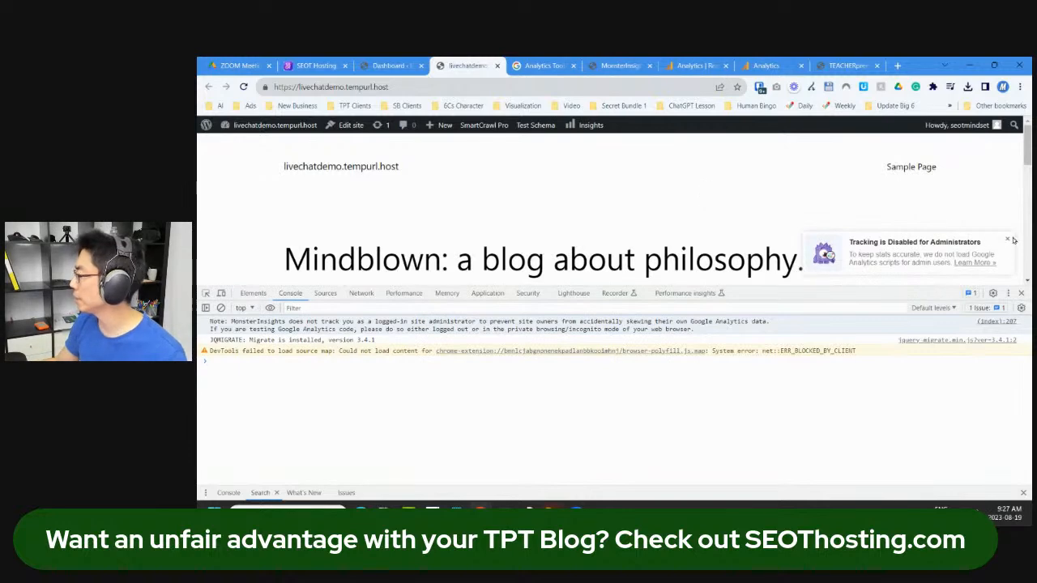
{"action": "left_click", "coordinate": [1020, 293]}
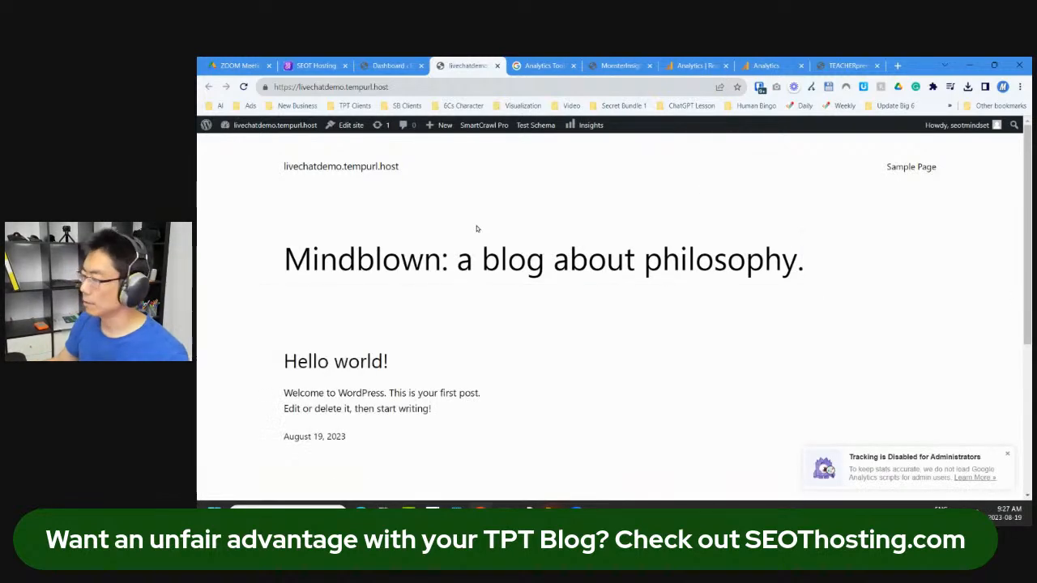
{"action": "left_click", "coordinate": [381, 66]}
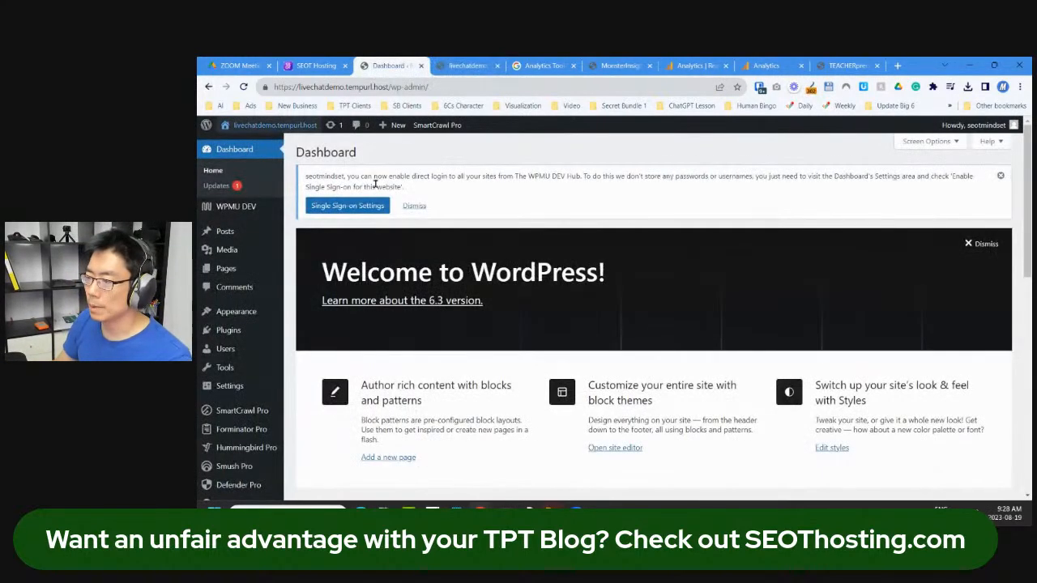
Step: Refresh the WordPress dashboard with F5 so the MonsterInsights plugin loads
{"action": "scroll", "coordinate": [356, 243], "scroll_direction": "down", "scroll_amount": 3}
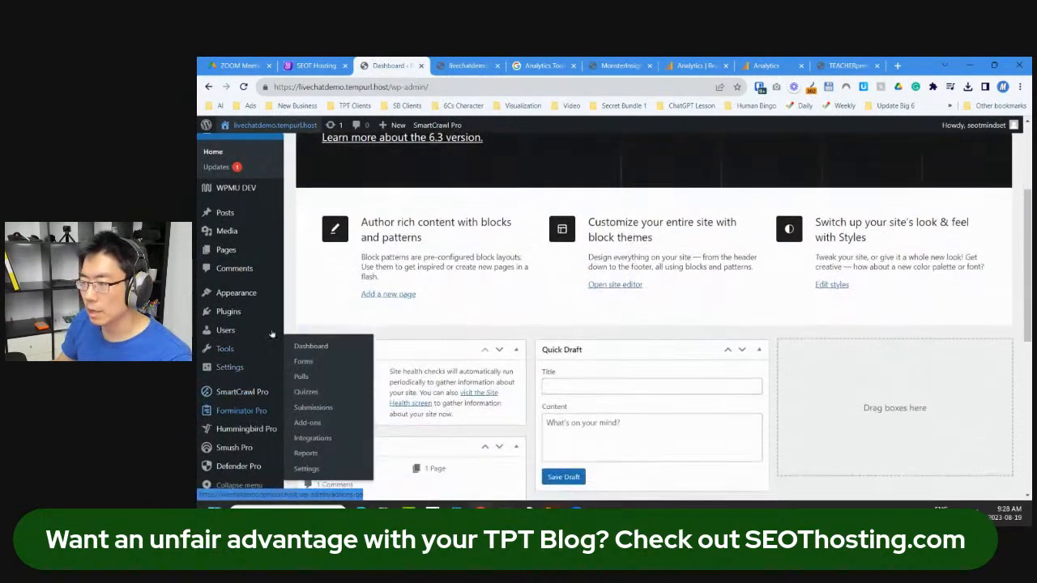
{"action": "scroll", "coordinate": [356, 308], "scroll_direction": "up", "scroll_amount": 3}
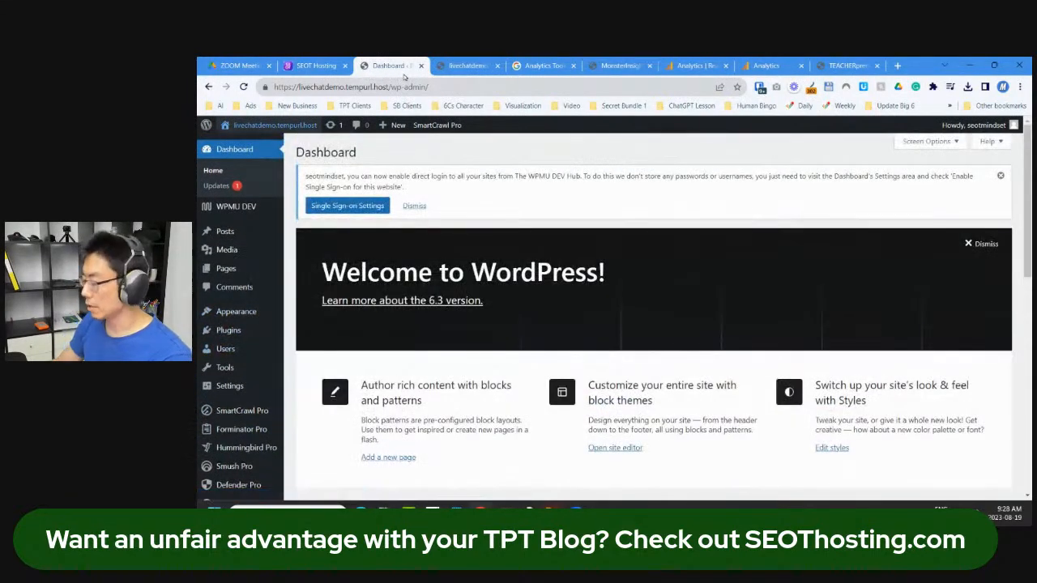
{"action": "key", "text": "F5"}
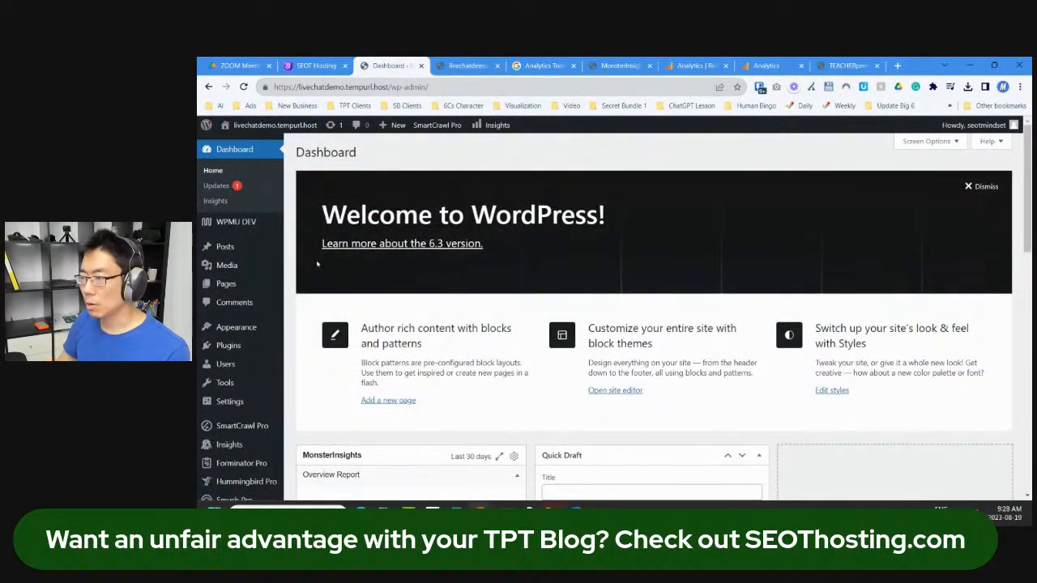
{"action": "mouse_move", "coordinate": [264, 347]}
{"action": "scroll", "coordinate": [264, 356], "scroll_direction": "down", "scroll_amount": 2}
Step: Open MonsterInsights Reports and review the Realtime tab's stats
{"action": "left_click", "coordinate": [237, 394]}
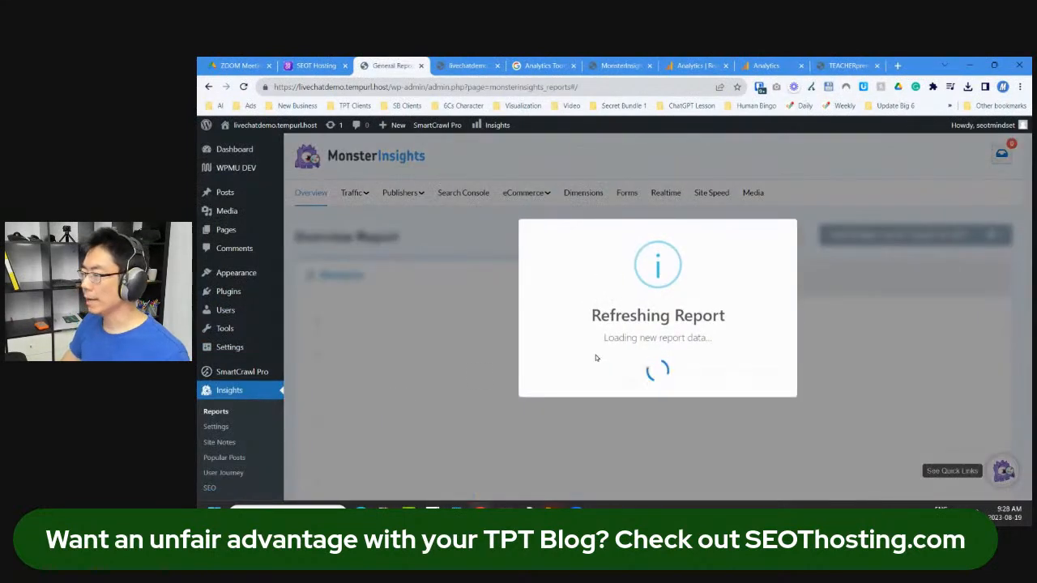
{"action": "scroll", "coordinate": [607, 364], "scroll_direction": "down", "scroll_amount": 2}
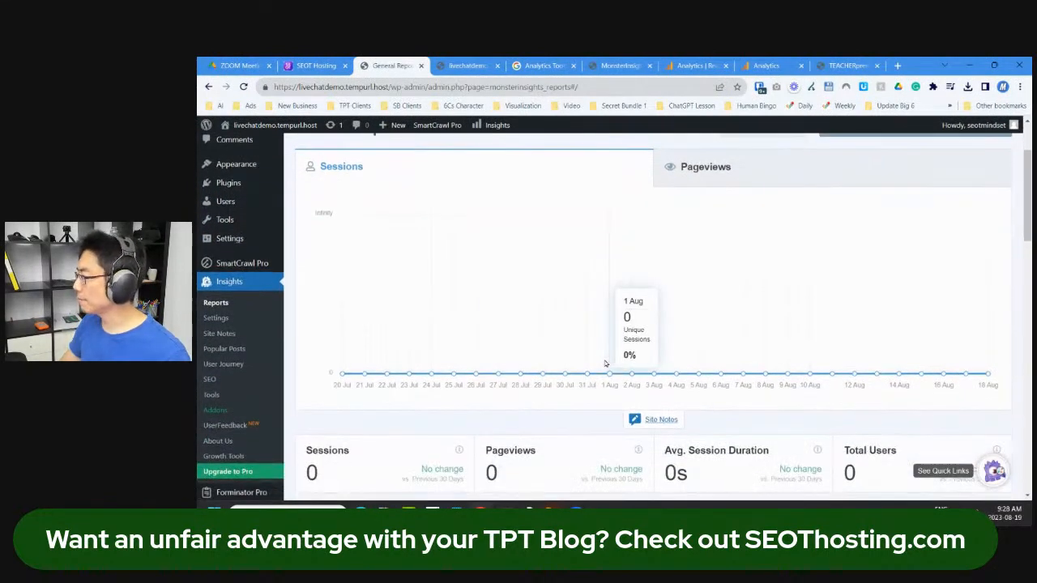
{"action": "scroll", "coordinate": [671, 324], "scroll_direction": "up", "scroll_amount": 2}
{"action": "left_click", "coordinate": [660, 194]}
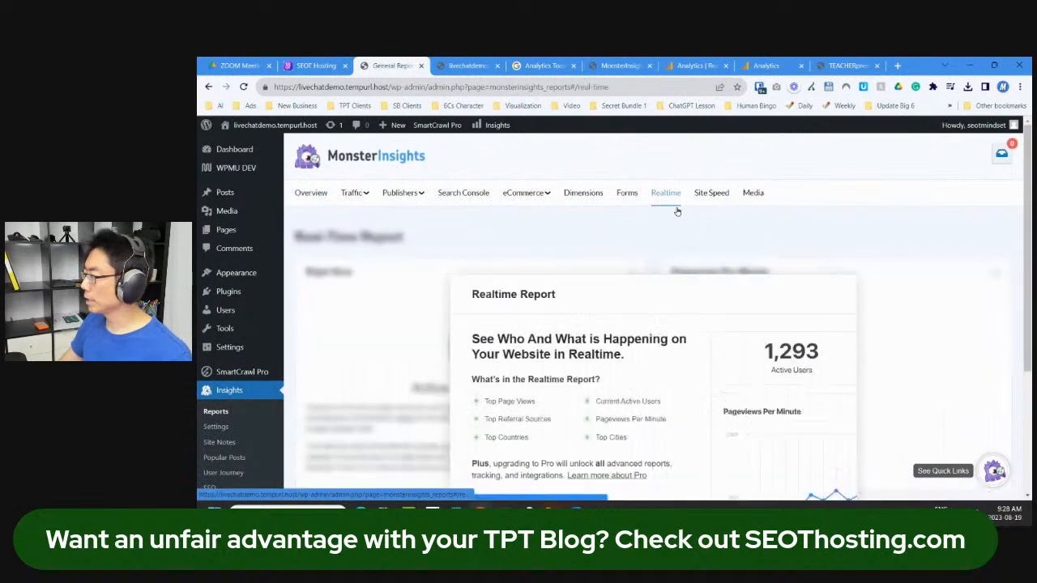
{"action": "scroll", "coordinate": [609, 356], "scroll_direction": "down", "scroll_amount": 2}
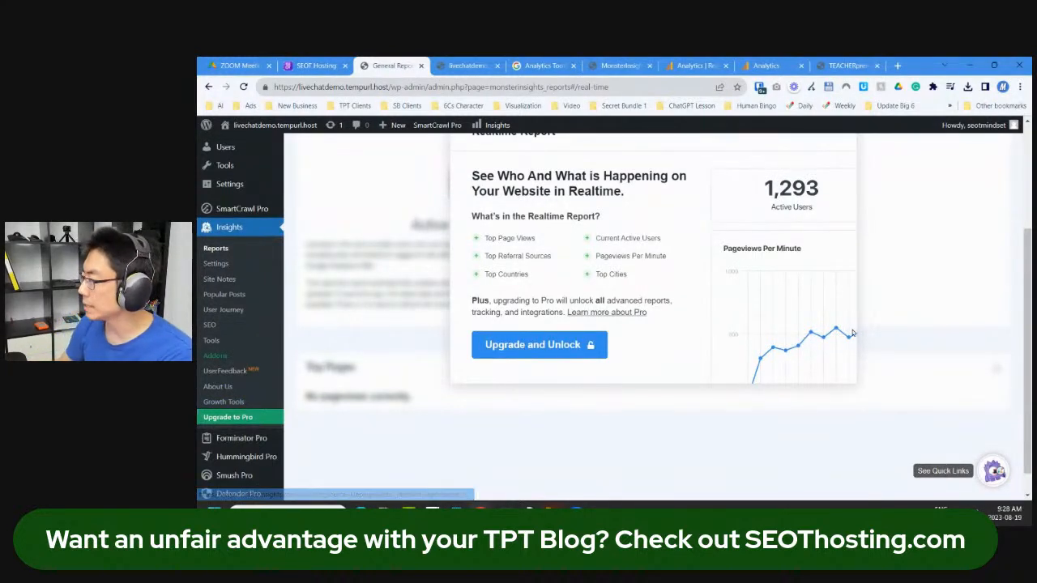
{"action": "scroll", "coordinate": [857, 329], "scroll_direction": "up", "scroll_amount": 3}
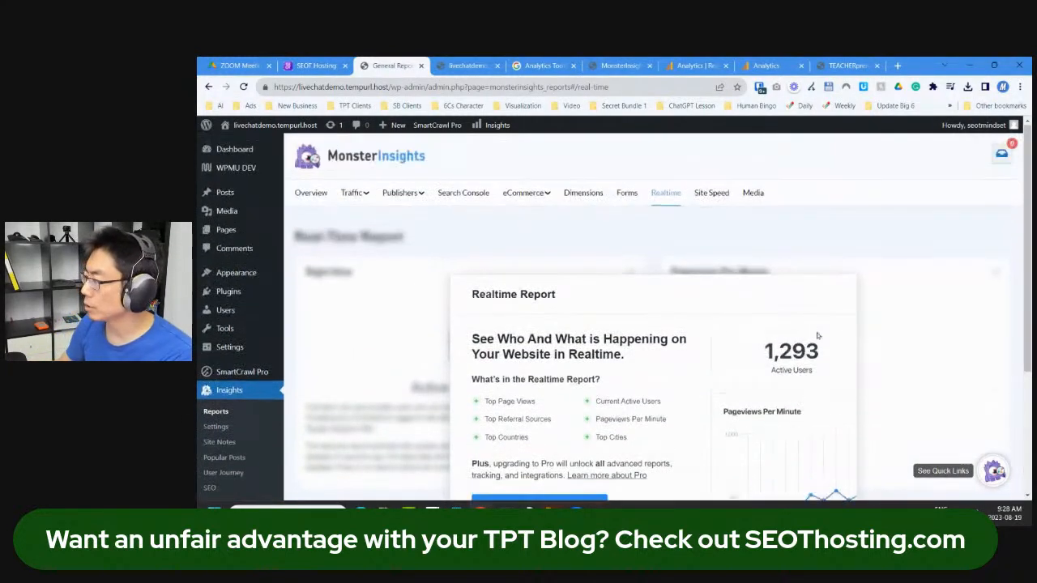
Step: Return to the Overview report and follow View Countries Report into Google Analytics
{"action": "left_click", "coordinate": [313, 197]}
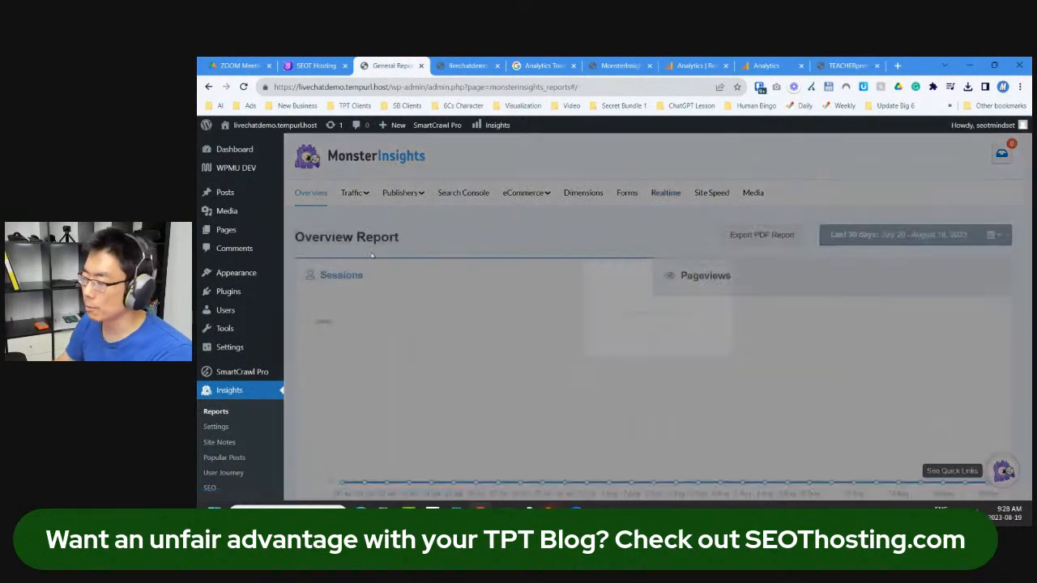
{"action": "scroll", "coordinate": [453, 285], "scroll_direction": "down", "scroll_amount": 10}
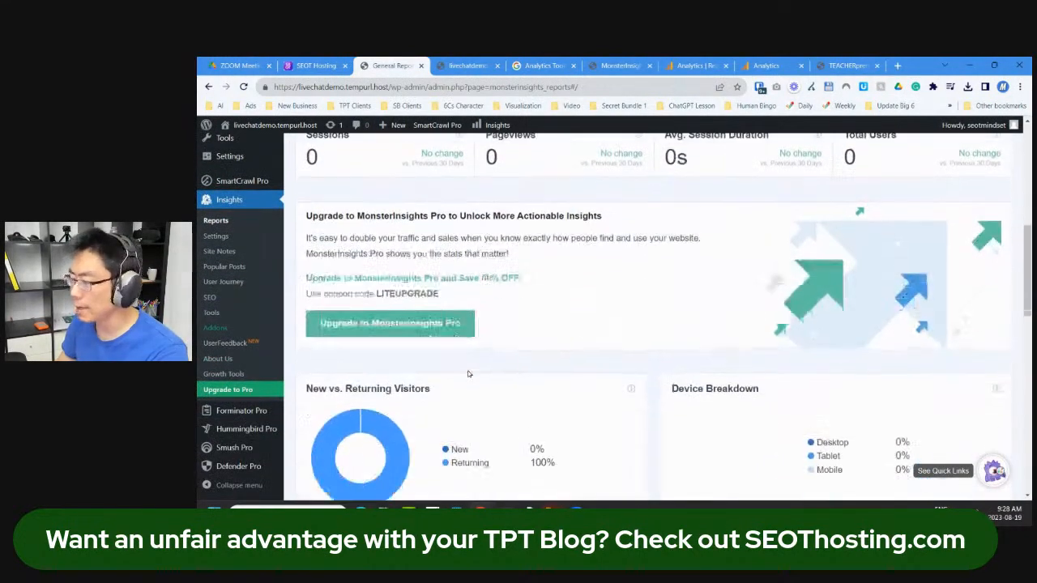
{"action": "scroll", "coordinate": [467, 377], "scroll_direction": "down", "scroll_amount": 3}
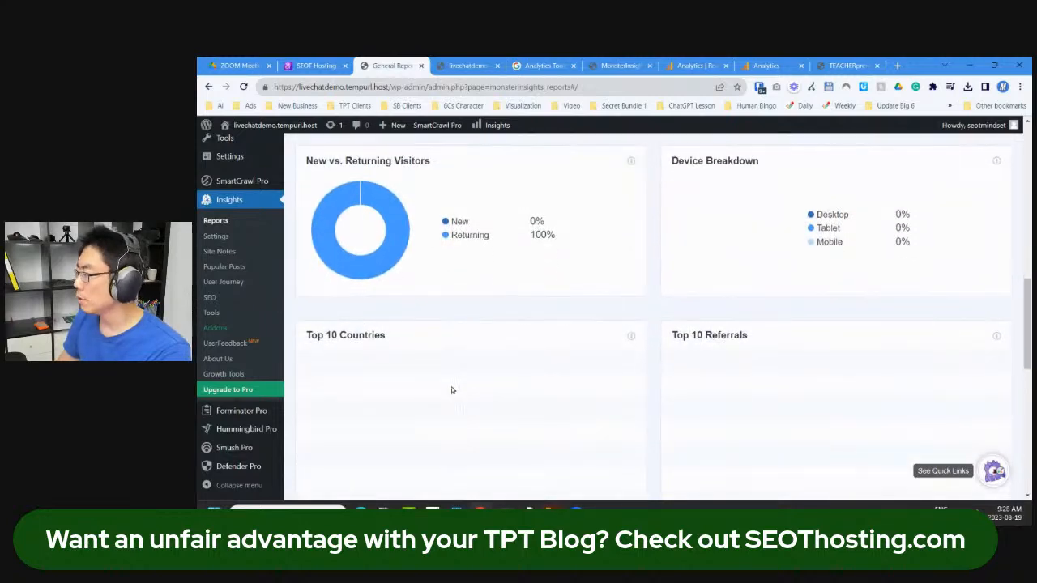
{"action": "scroll", "coordinate": [452, 391], "scroll_direction": "down", "scroll_amount": 4}
{"action": "scroll", "coordinate": [457, 394], "scroll_direction": "up", "scroll_amount": 5}
{"action": "scroll", "coordinate": [456, 394], "scroll_direction": "down", "scroll_amount": 2}
{"action": "scroll", "coordinate": [456, 395], "scroll_direction": "down", "scroll_amount": 2}
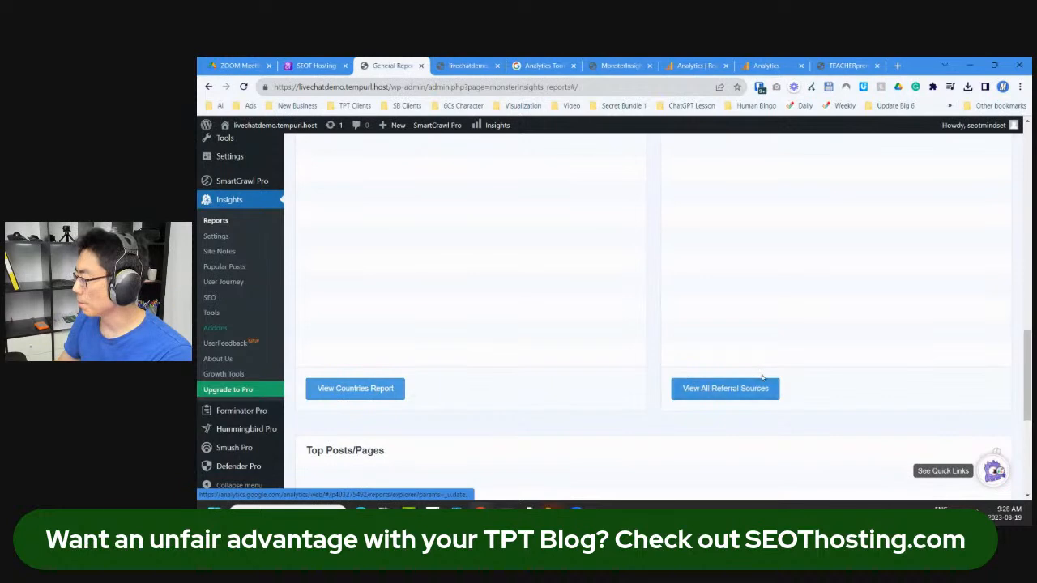
{"action": "scroll", "coordinate": [413, 398], "scroll_direction": "down", "scroll_amount": 4}
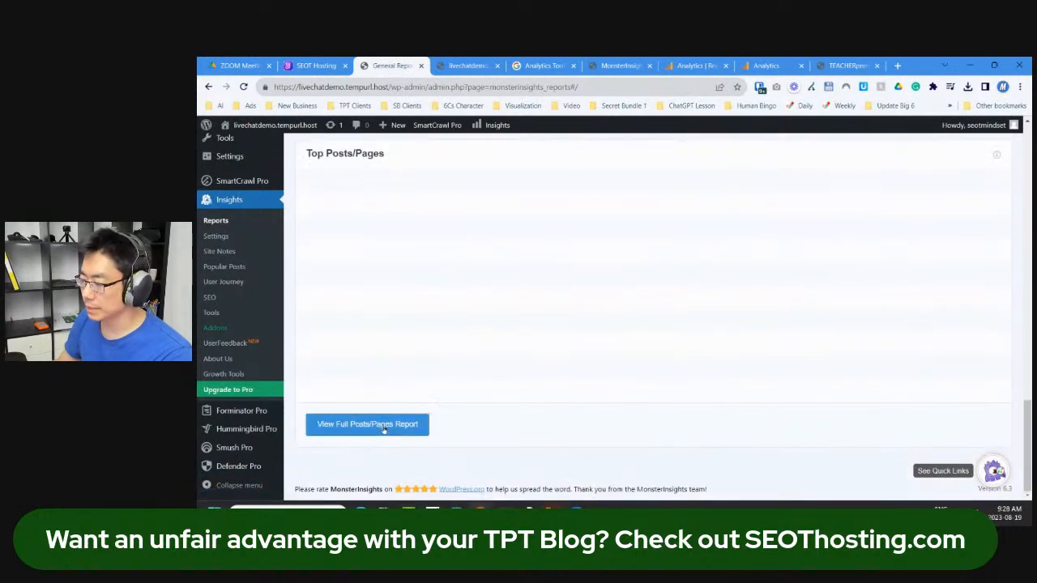
{"action": "scroll", "coordinate": [384, 428], "scroll_direction": "up", "scroll_amount": 3}
{"action": "left_click", "coordinate": [354, 363]}
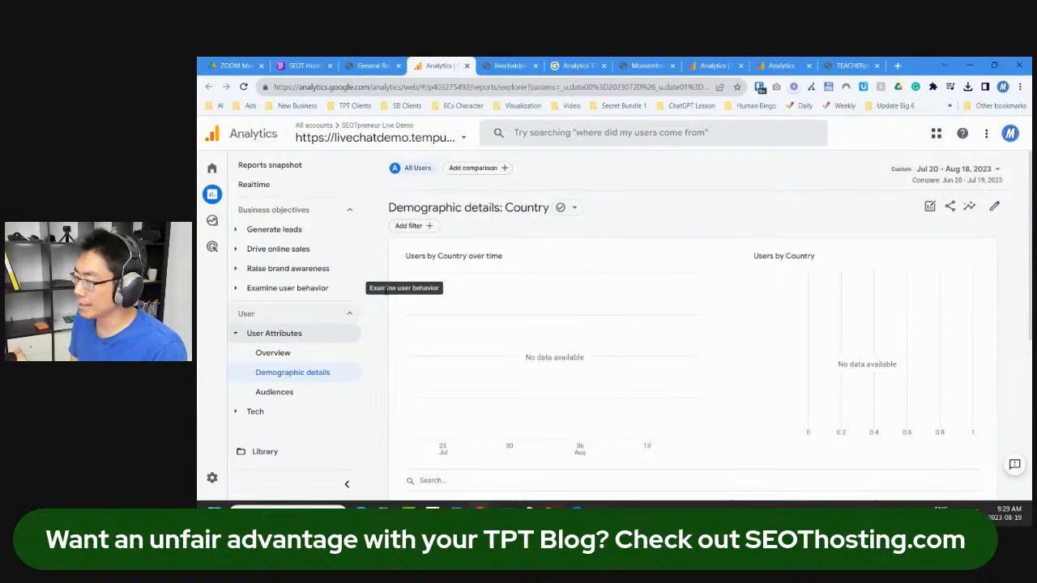
Step: Review the demo site's Realtime page views, then open the Reports snapshot for Jul 20 – Aug 18, 2023
{"action": "left_click", "coordinate": [275, 183]}
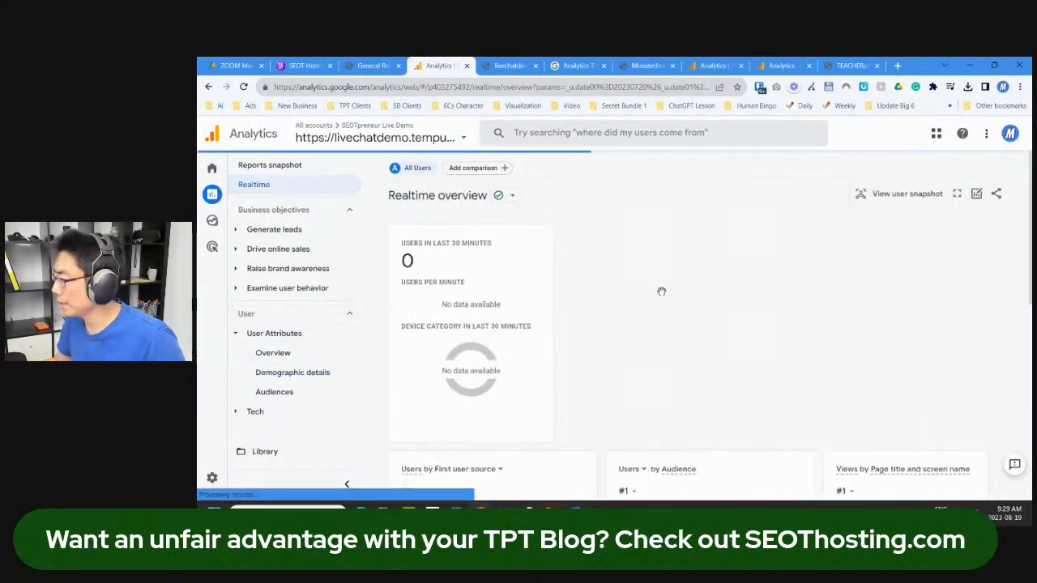
{"action": "scroll", "coordinate": [688, 368], "scroll_direction": "down", "scroll_amount": 3}
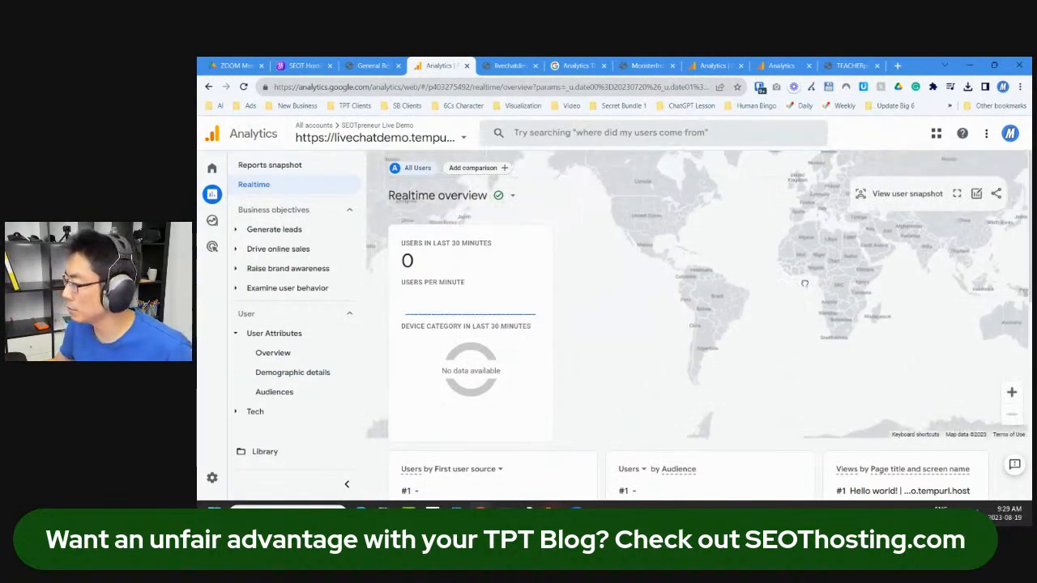
{"action": "scroll", "coordinate": [727, 447], "scroll_direction": "down", "scroll_amount": 2}
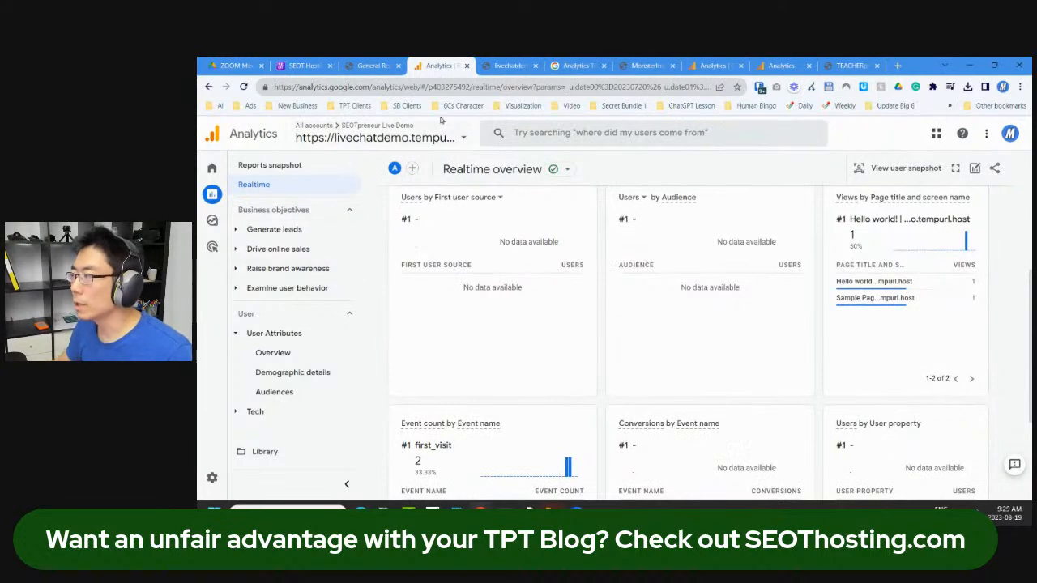
{"action": "left_click", "coordinate": [374, 65]}
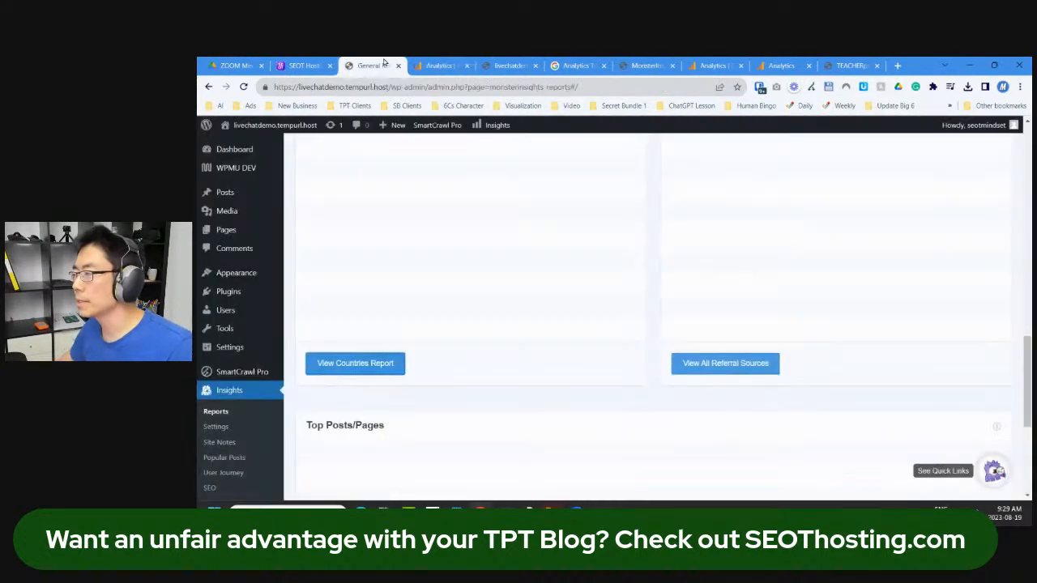
{"action": "left_click", "coordinate": [442, 65]}
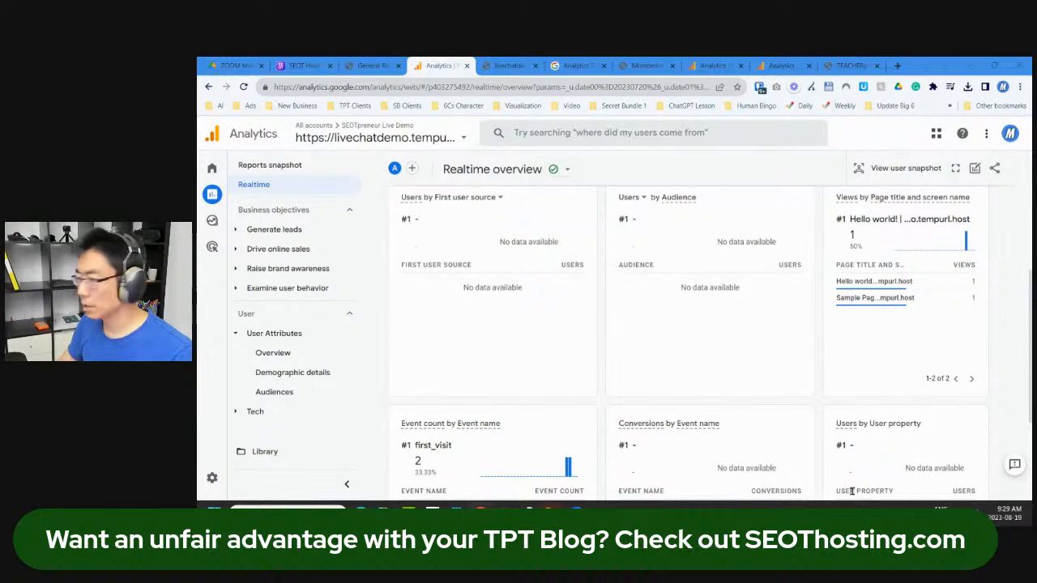
{"action": "left_click", "coordinate": [231, 200]}
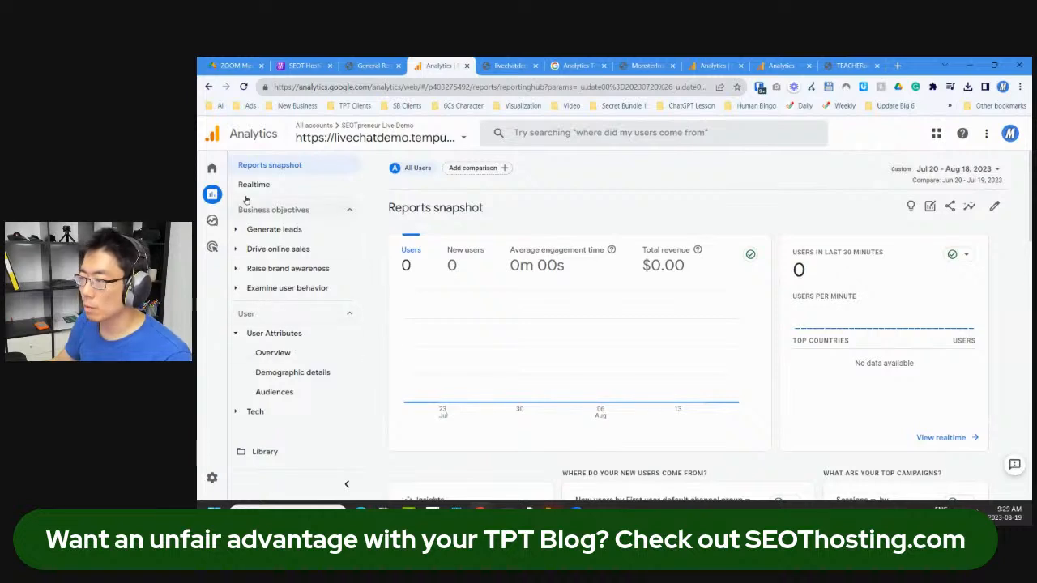
Step: Expand Generate leads and Drive online sales, then swap the demo Analytics tab for the Educircles.org one
{"action": "left_click", "coordinate": [235, 231]}
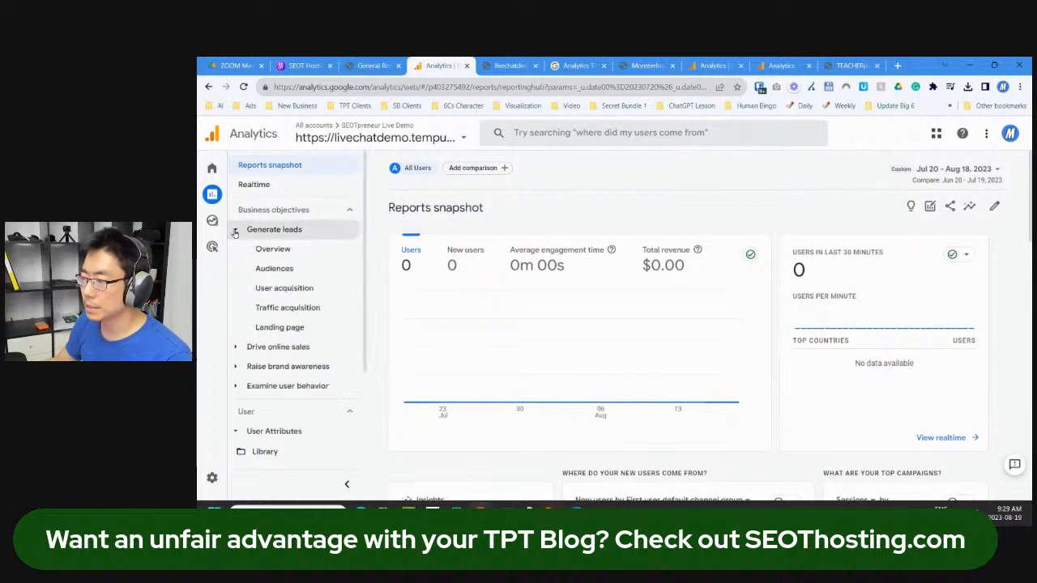
{"action": "left_click", "coordinate": [236, 347]}
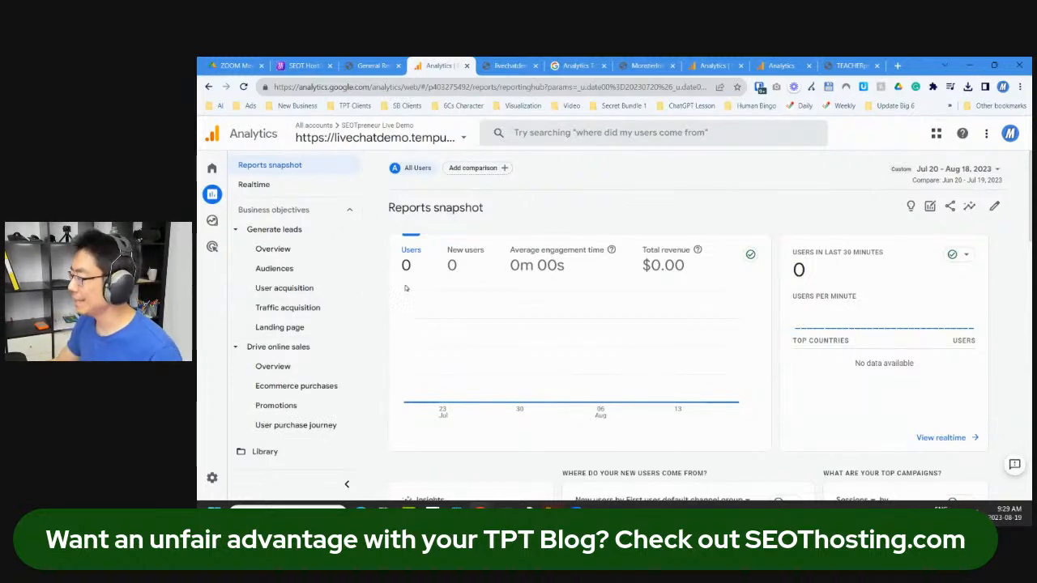
{"action": "left_click_drag", "start_coordinate": [421, 60], "coordinate": [200, 211]}
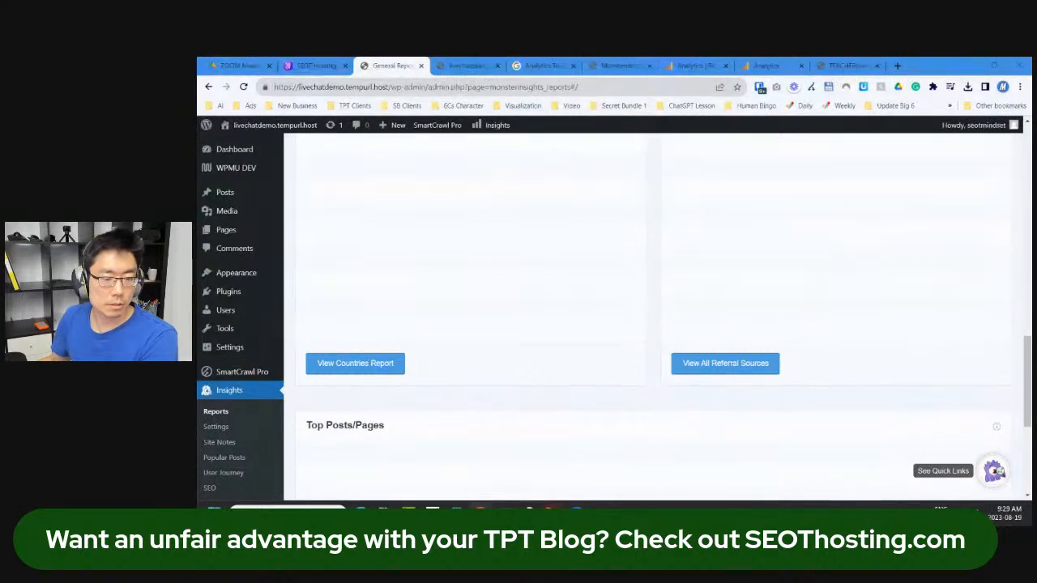
{"action": "left_click_drag", "start_coordinate": [200, 121], "coordinate": [396, 70]}
Step: Move the Educircles.org Analytics tab to sit after the WordPress reports tab
{"action": "right_click", "coordinate": [371, 61]}
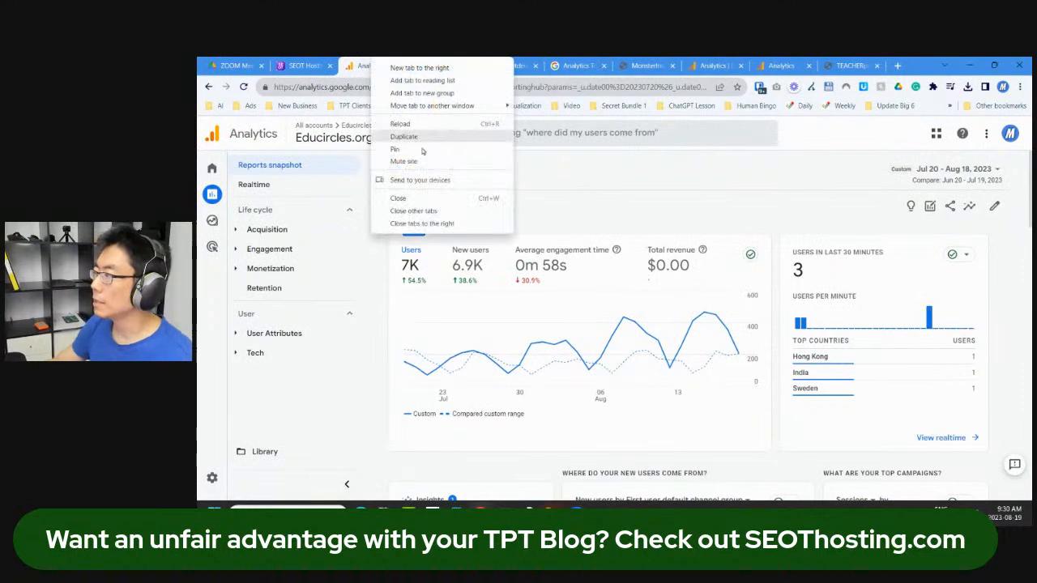
{"action": "left_click", "coordinate": [363, 61]}
{"action": "left_click_drag", "start_coordinate": [363, 62], "coordinate": [462, 72]}
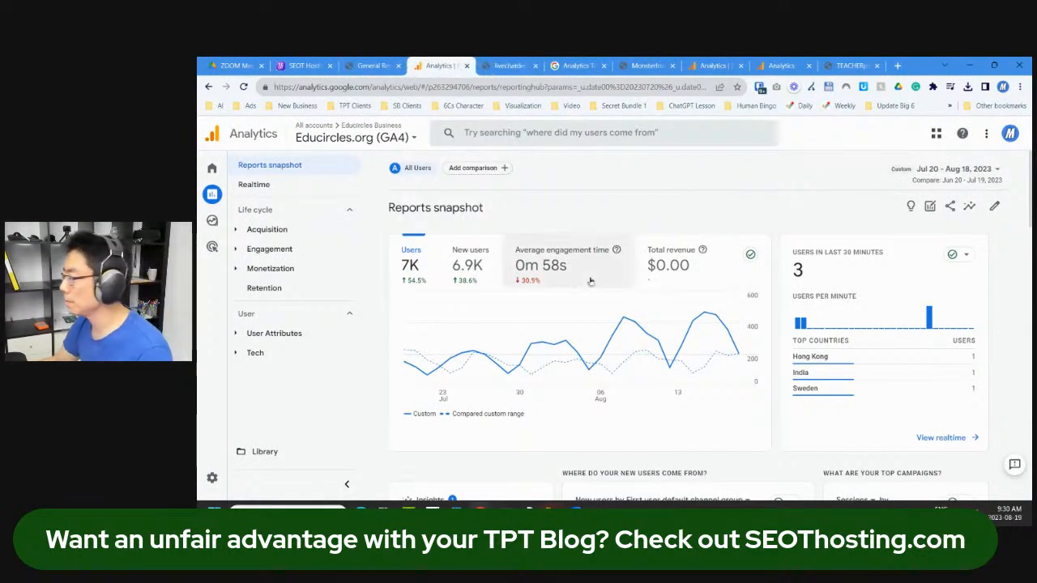
{"action": "mouse_move", "coordinate": [929, 322]}
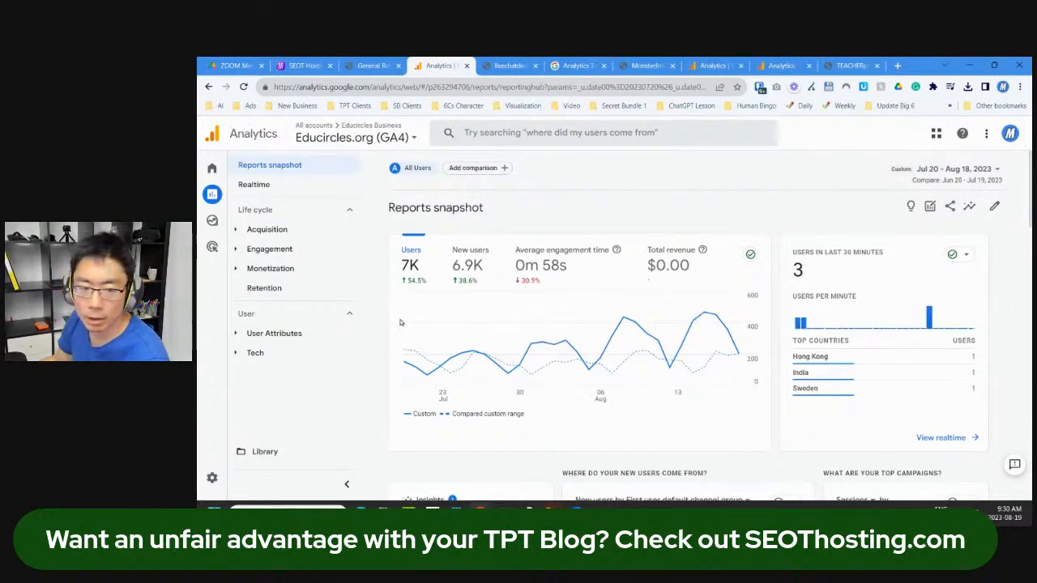
Step: Open Acquisition > Traffic acquisition, showing Organic Search leading with 6,168 users
{"action": "left_click", "coordinate": [240, 231]}
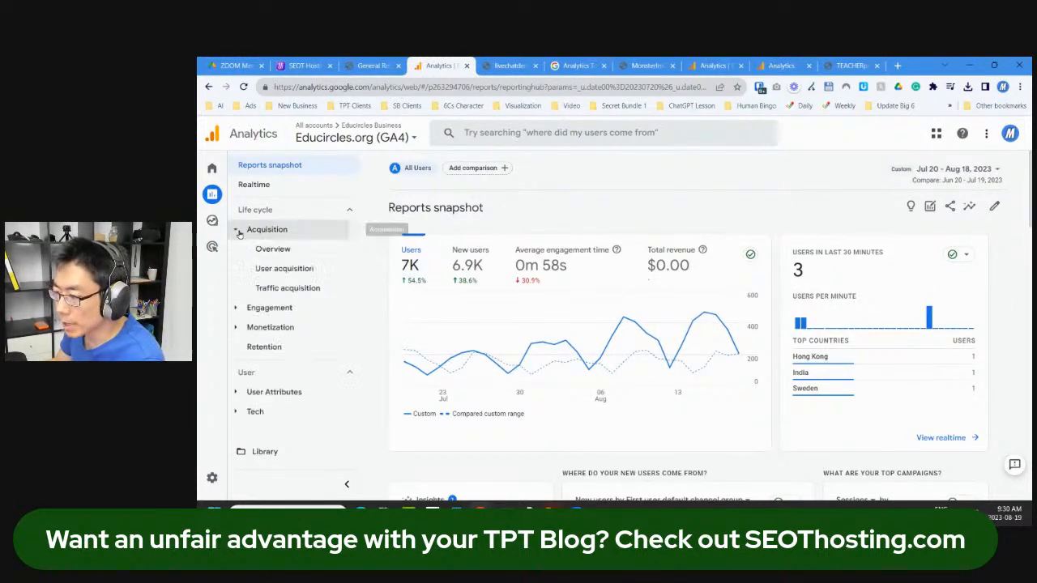
{"action": "left_click", "coordinate": [285, 288]}
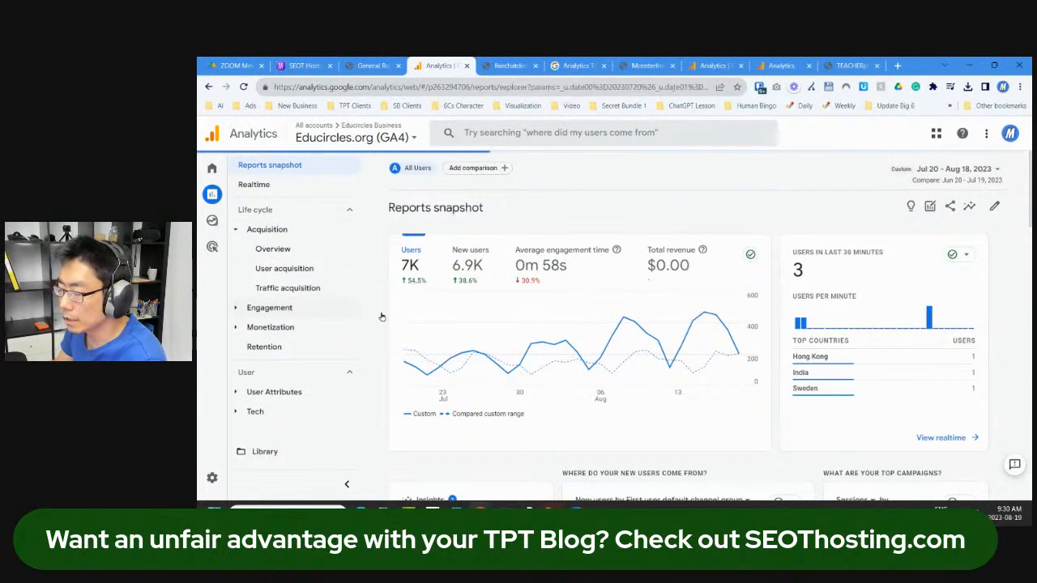
{"action": "mouse_move", "coordinate": [919, 297]}
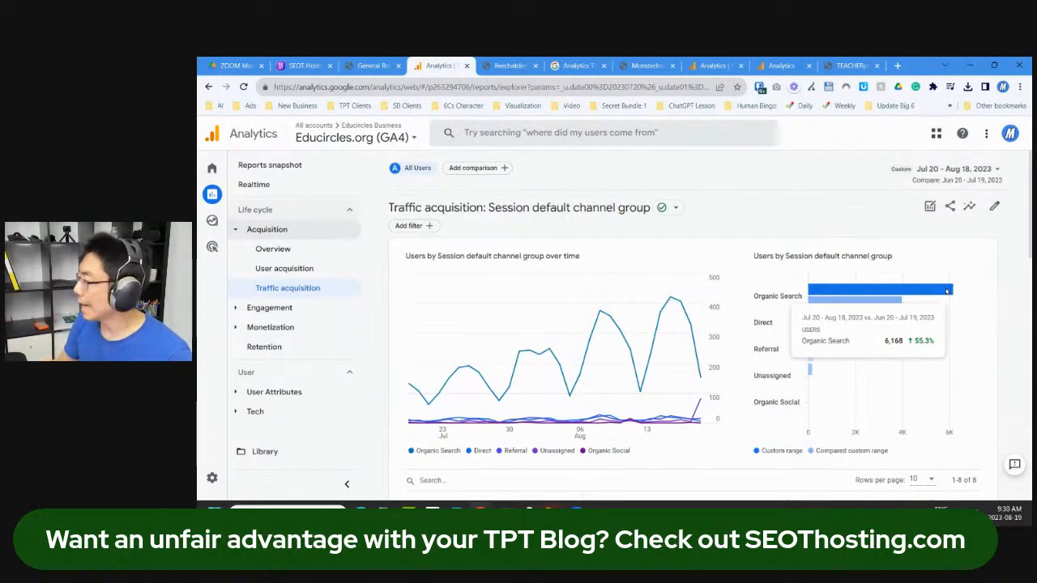
{"action": "scroll", "coordinate": [605, 438], "scroll_direction": "down", "scroll_amount": 3}
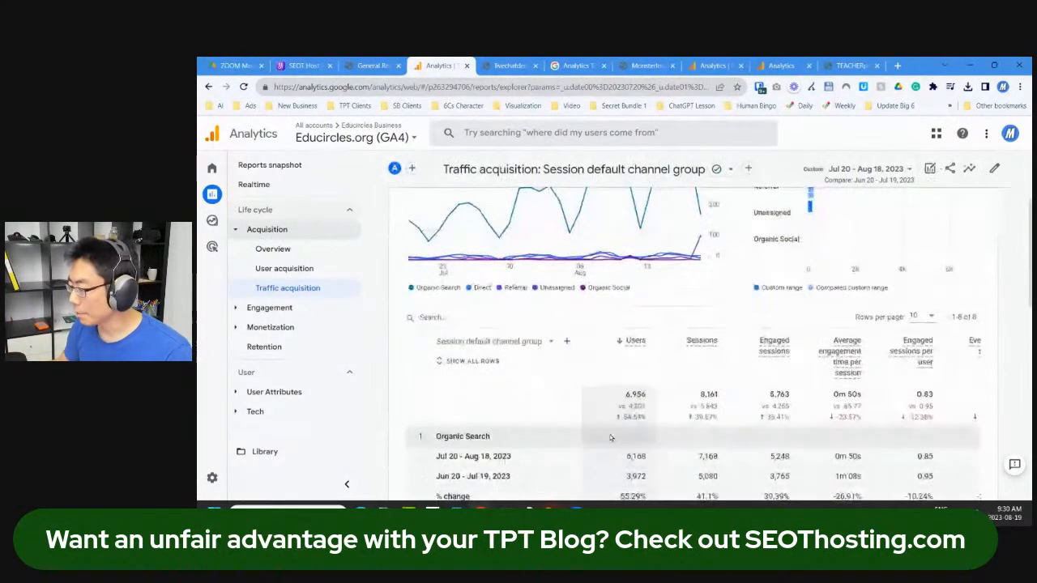
{"action": "scroll", "coordinate": [604, 439], "scroll_direction": "up", "scroll_amount": 3}
{"action": "mouse_move", "coordinate": [828, 207]}
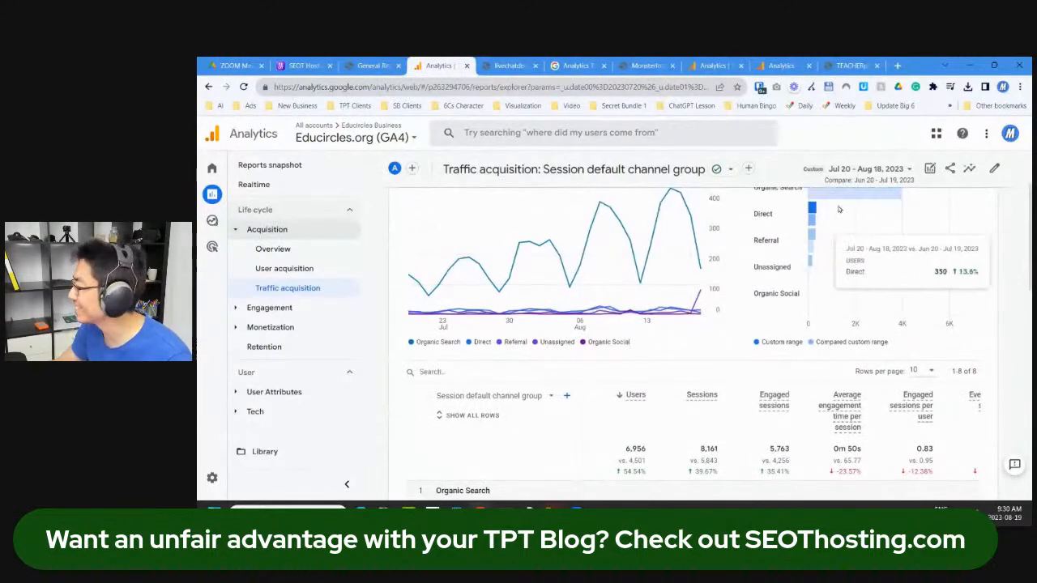
{"action": "scroll", "coordinate": [843, 215], "scroll_direction": "up", "scroll_amount": 1}
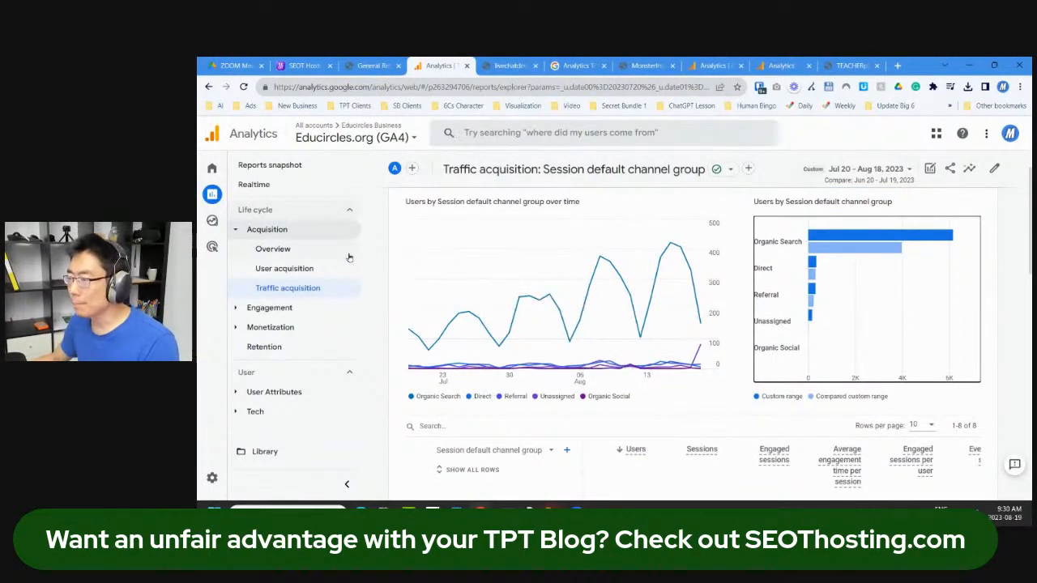
{"action": "left_click", "coordinate": [528, 144]}
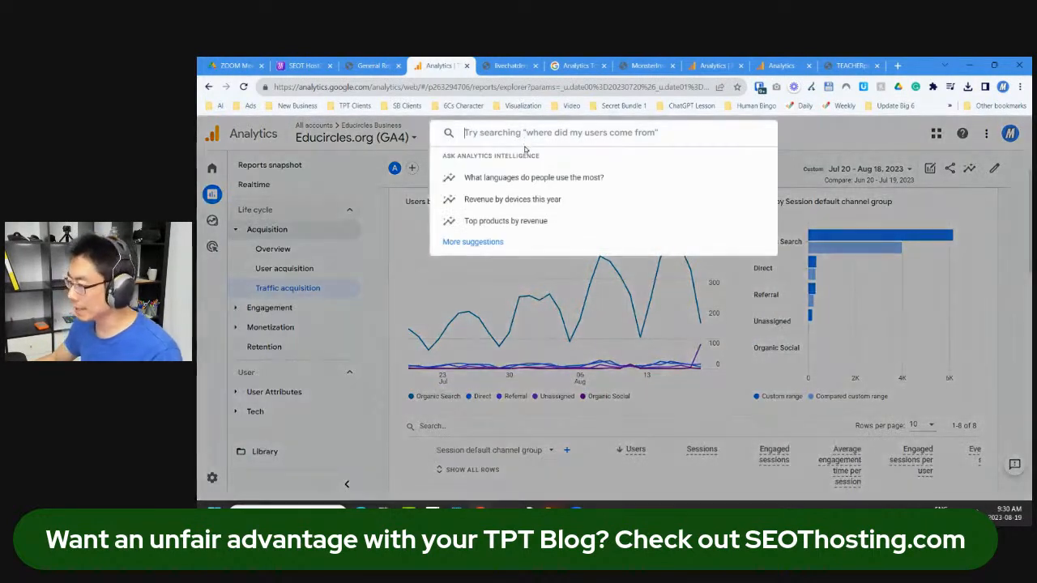
{"action": "type", "text": "how many us"}
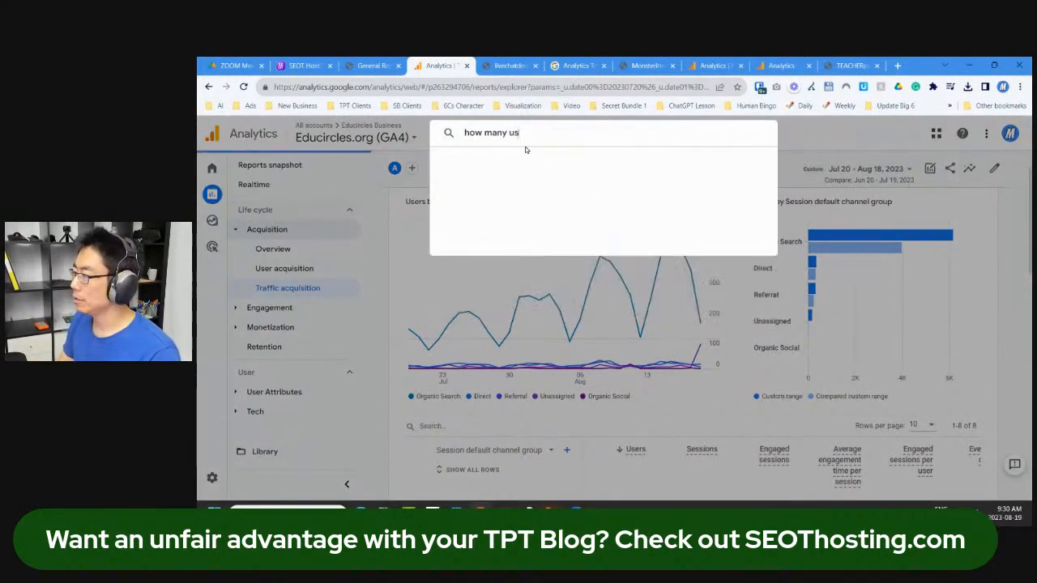
{"action": "type", "text": "ers from google search"}
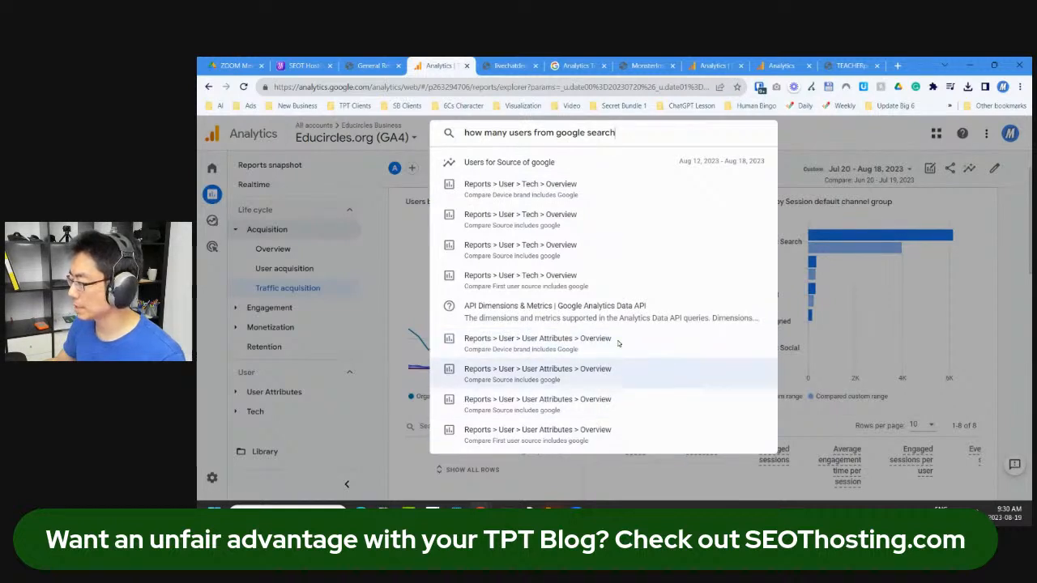
{"action": "left_click_drag", "start_coordinate": [544, 132], "coordinate": [427, 152]}
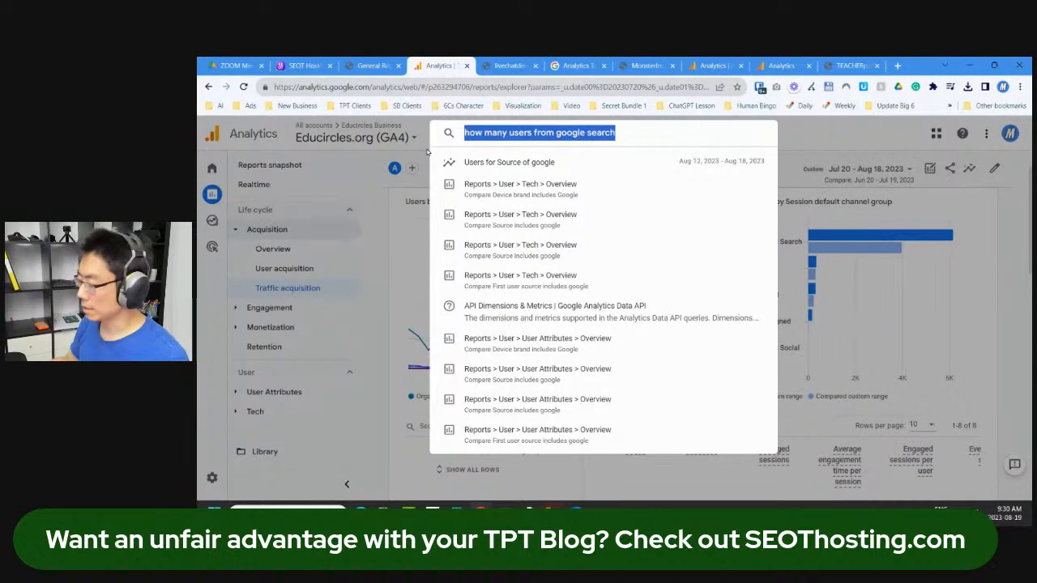
{"action": "type", "text": "u"}
{"action": "left_click", "coordinate": [427, 152]}
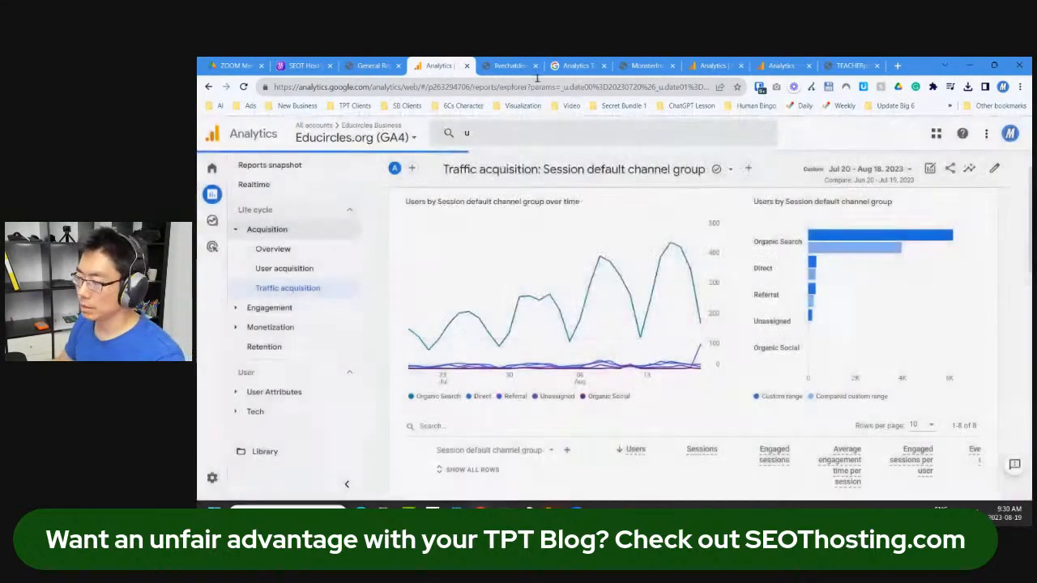
Step: Open and scroll through the Educircles.org User acquisition report
{"action": "left_click", "coordinate": [294, 268]}
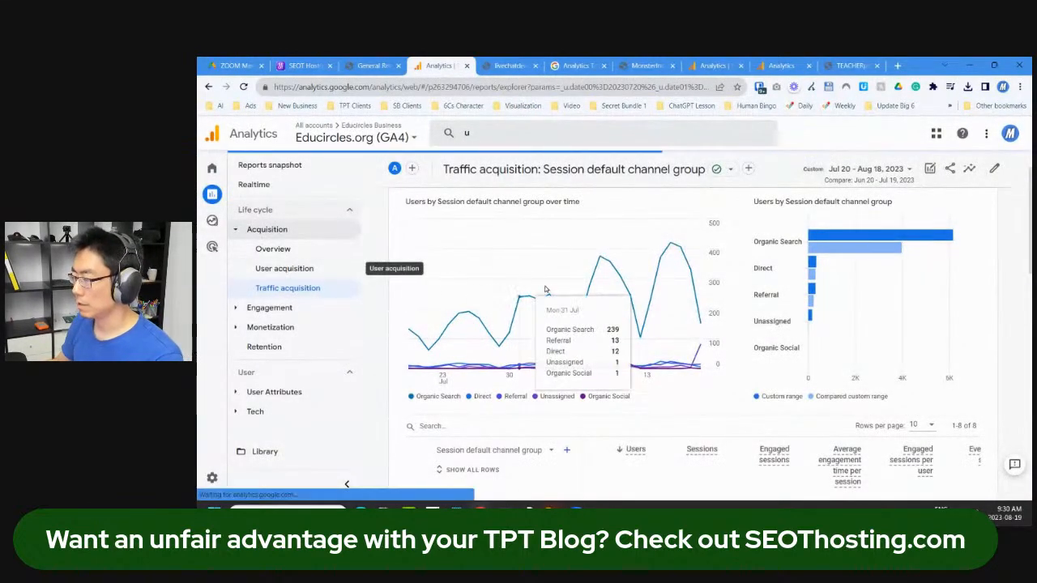
{"action": "scroll", "coordinate": [541, 316], "scroll_direction": "down", "scroll_amount": 3}
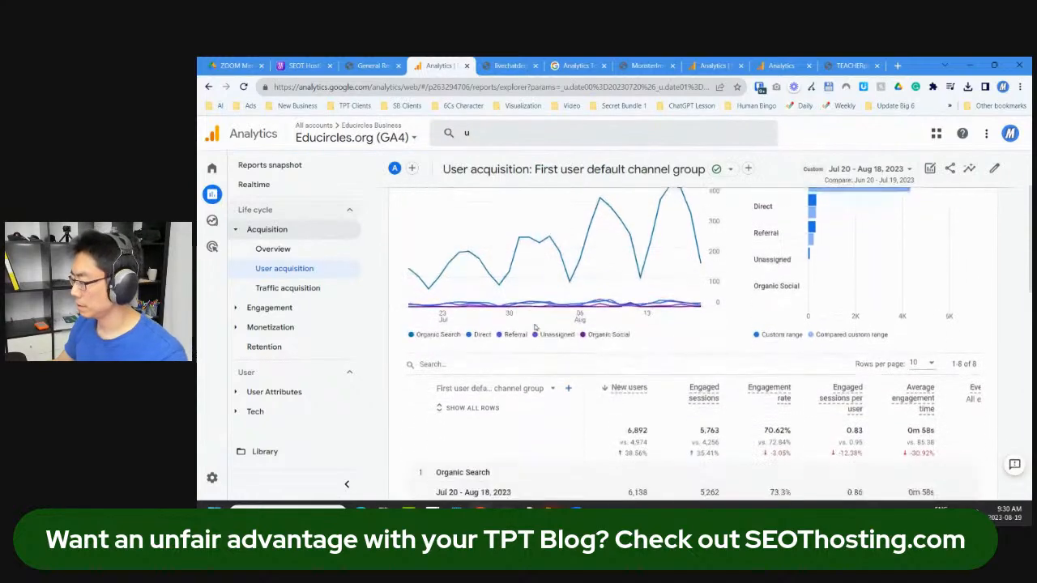
{"action": "scroll", "coordinate": [540, 322], "scroll_direction": "up", "scroll_amount": 3}
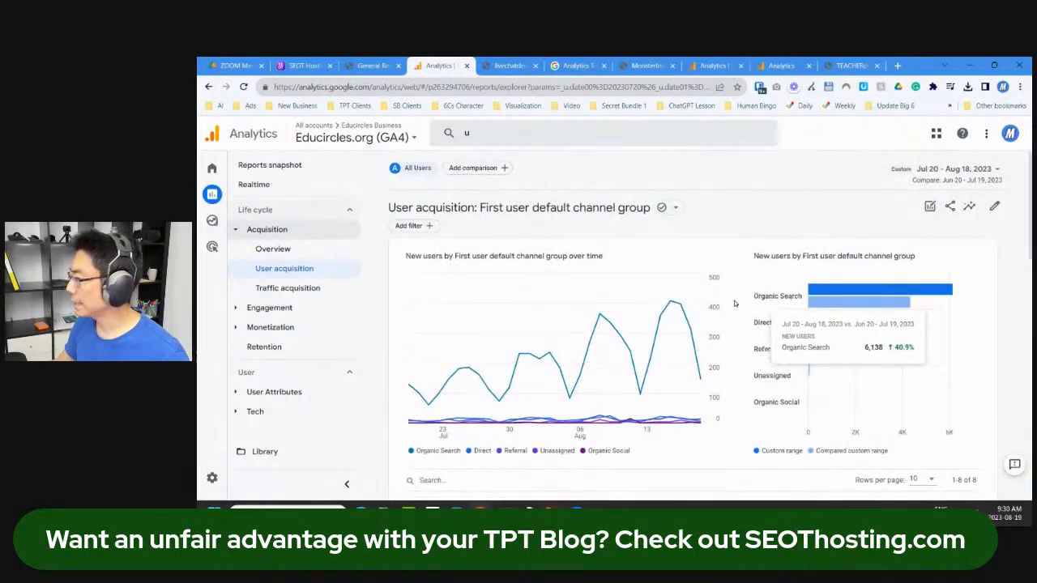
{"action": "scroll", "coordinate": [475, 239], "scroll_direction": "down", "scroll_amount": 3}
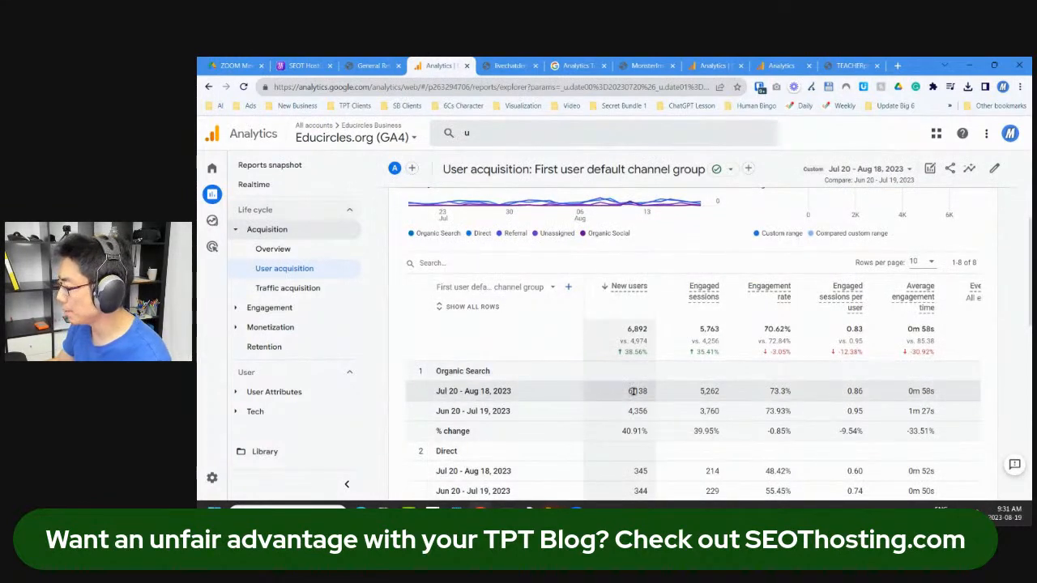
{"action": "scroll", "coordinate": [743, 393], "scroll_direction": "down", "scroll_amount": 2}
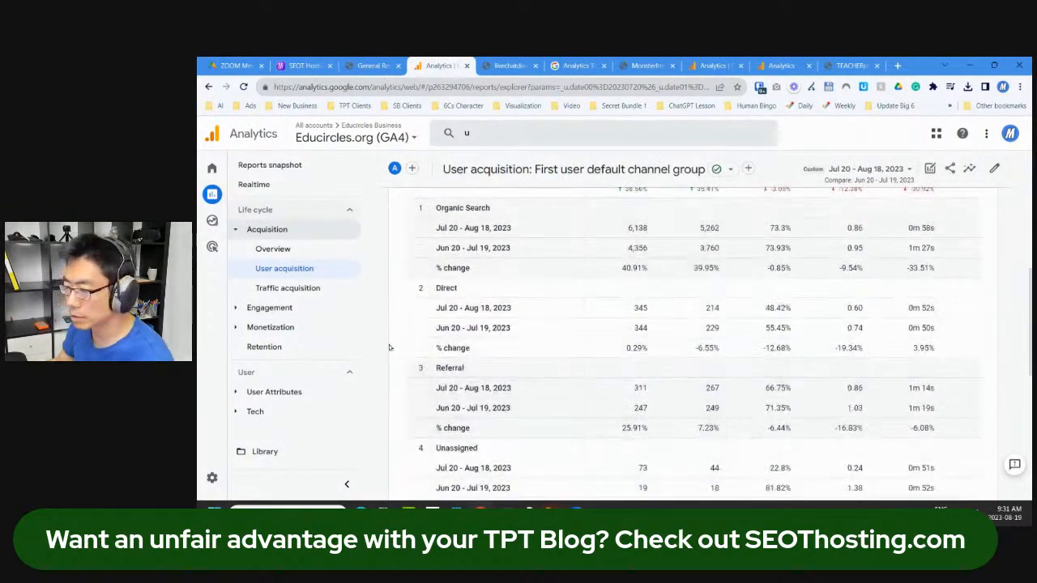
Step: Open Engagement > Events and scroll through the event list
{"action": "left_click", "coordinate": [236, 310]}
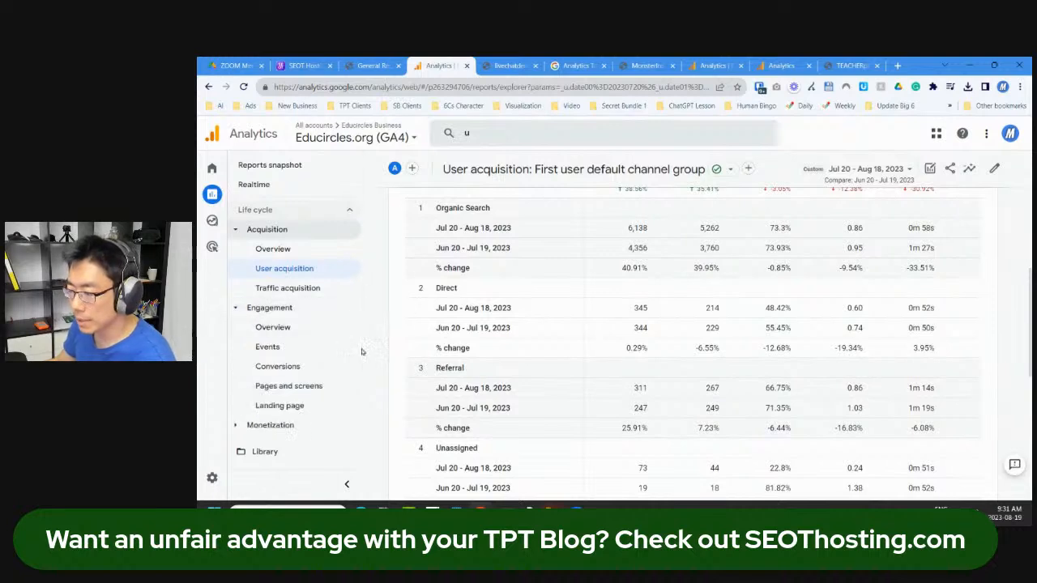
{"action": "left_click", "coordinate": [267, 348]}
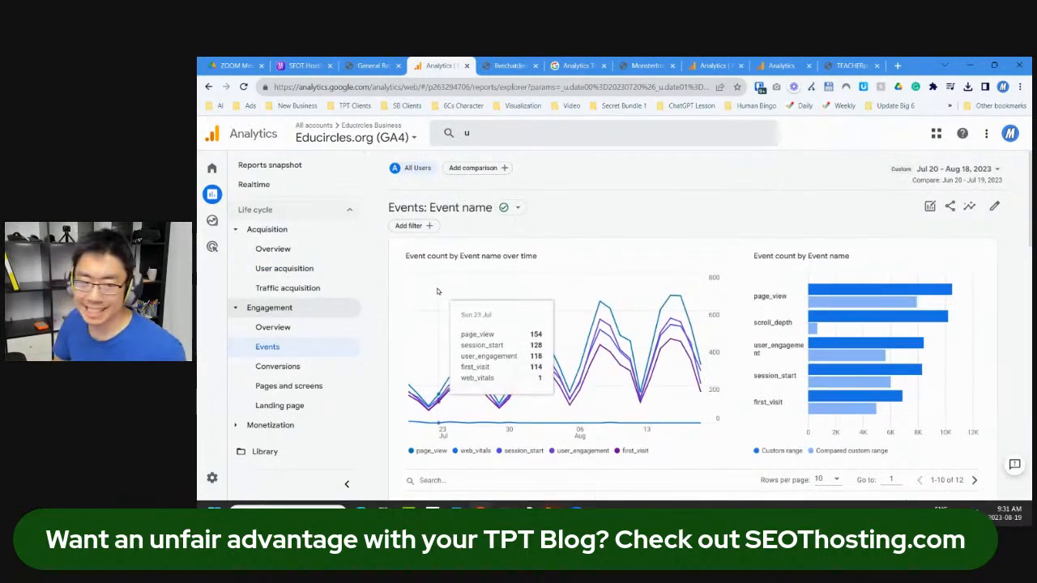
{"action": "scroll", "coordinate": [722, 302], "scroll_direction": "down", "scroll_amount": 1}
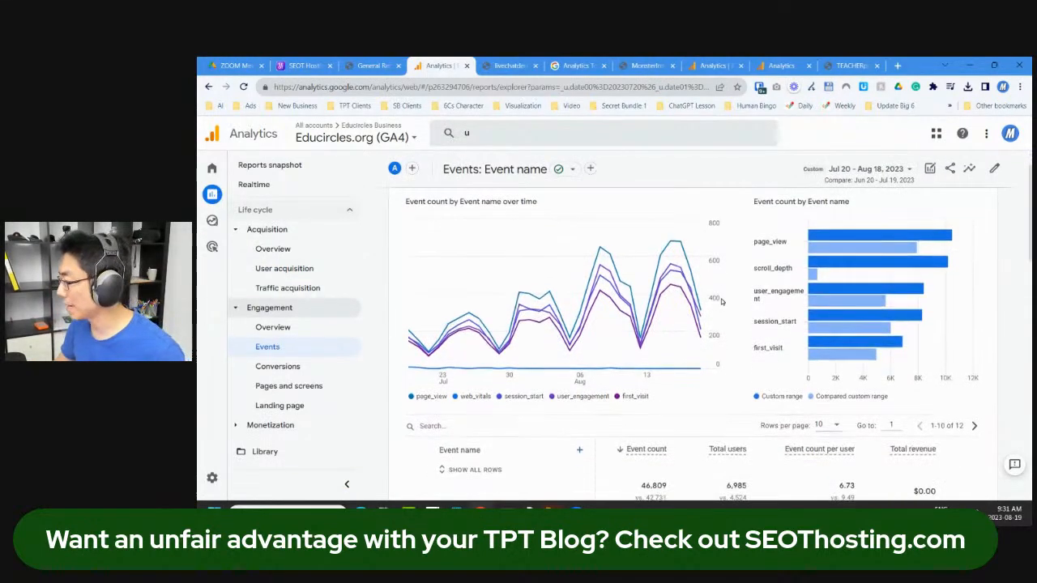
{"action": "scroll", "coordinate": [713, 286], "scroll_direction": "down", "scroll_amount": 3}
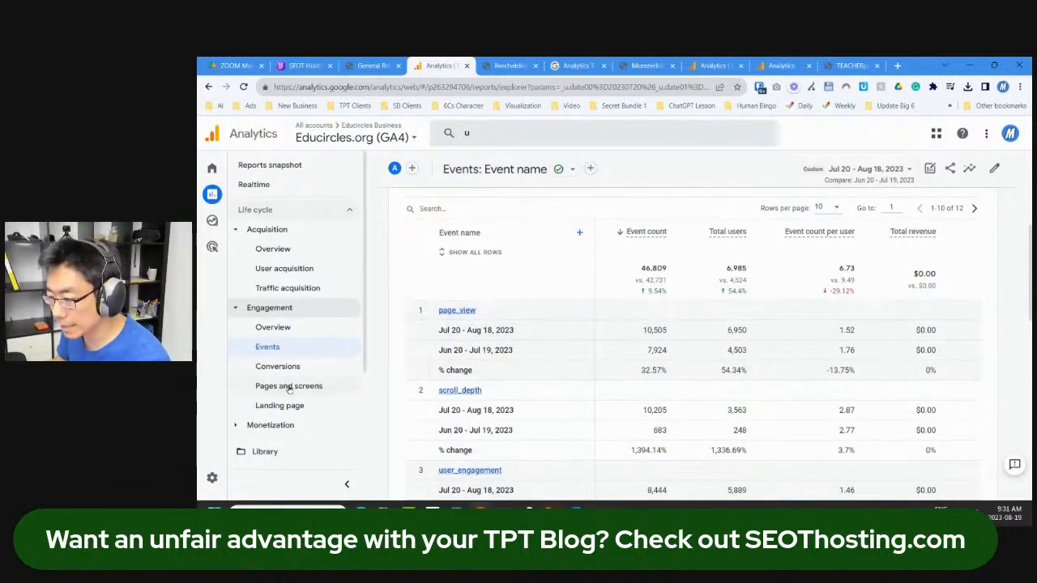
Step: Review Traffic acquisition again, then switch to the Acquisition overview
{"action": "left_click", "coordinate": [293, 288]}
{"action": "scroll", "coordinate": [518, 285], "scroll_direction": "down", "scroll_amount": 3}
{"action": "scroll", "coordinate": [728, 299], "scroll_direction": "up", "scroll_amount": 2}
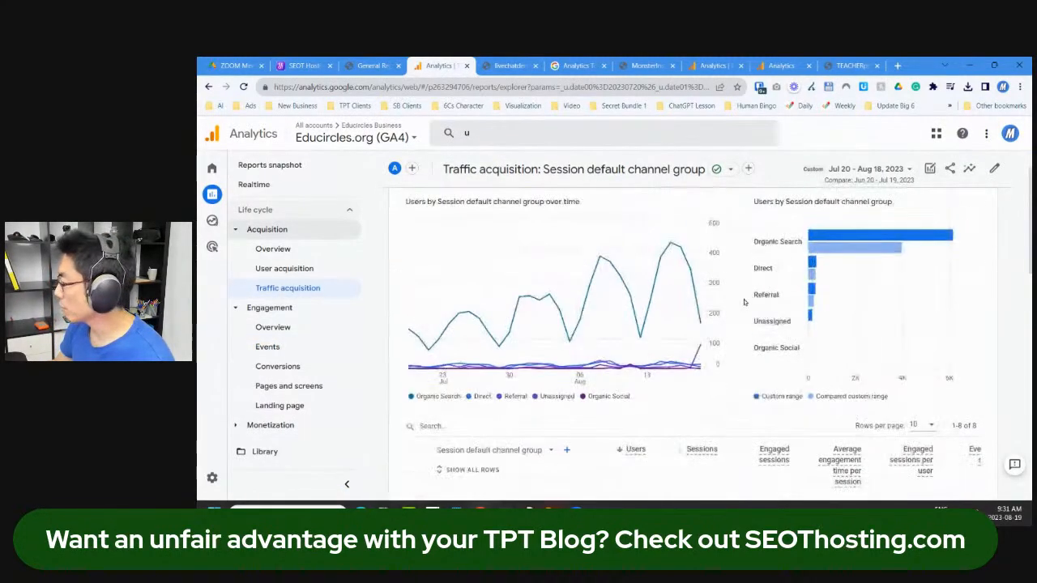
{"action": "mouse_move", "coordinate": [768, 274]}
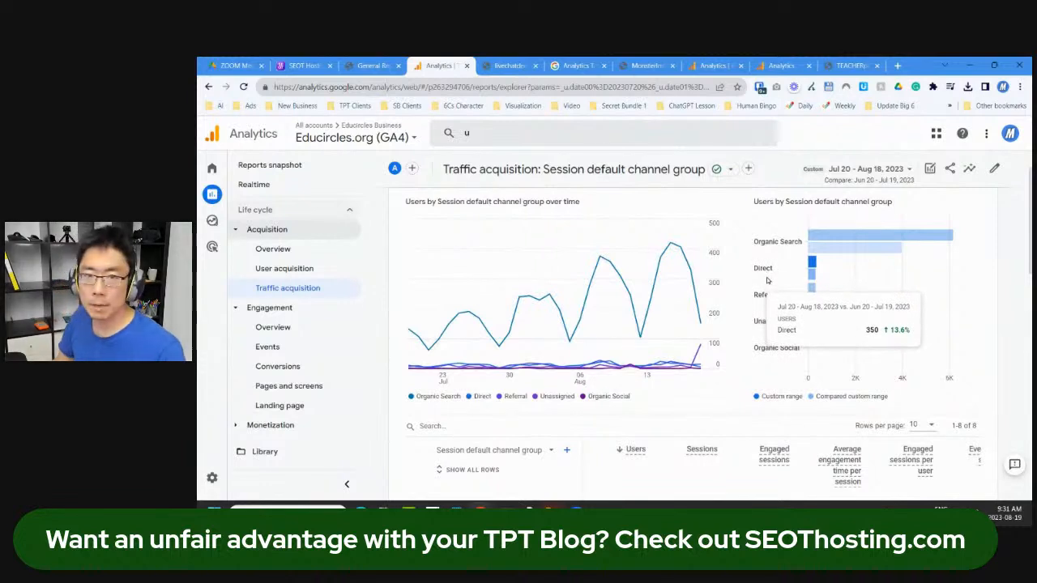
{"action": "mouse_move", "coordinate": [814, 296]}
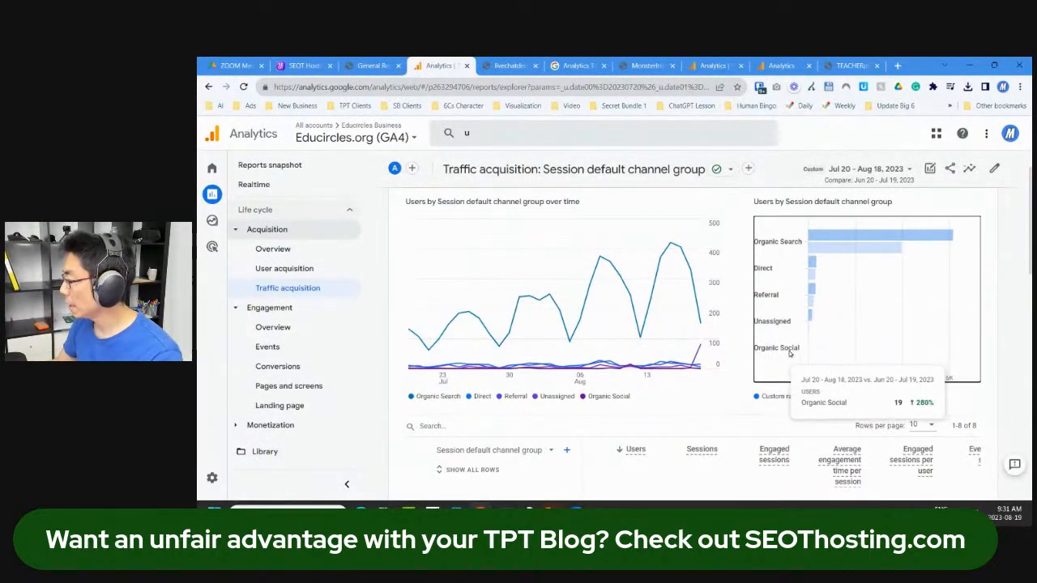
{"action": "scroll", "coordinate": [637, 349], "scroll_direction": "down", "scroll_amount": 2}
{"action": "scroll", "coordinate": [638, 349], "scroll_direction": "down", "scroll_amount": 1}
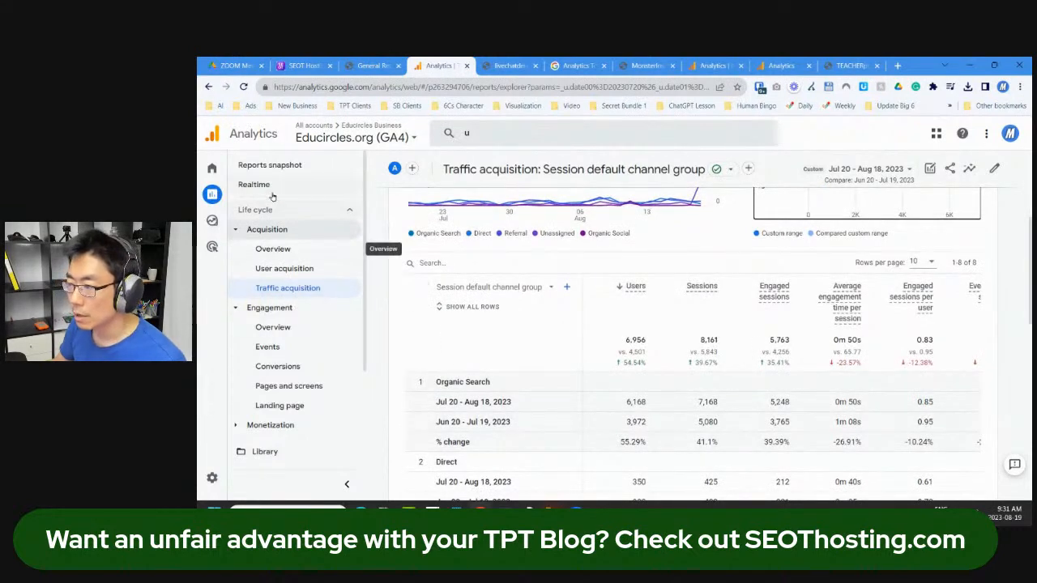
{"action": "left_click", "coordinate": [272, 249]}
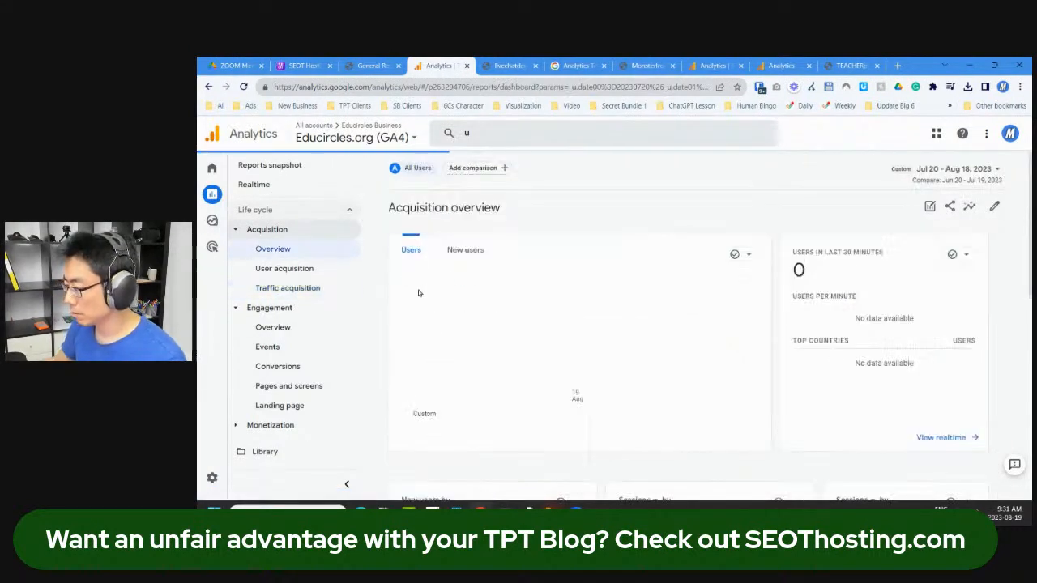
Step: Open the full User acquisition report from the overview and scroll through it
{"action": "scroll", "coordinate": [821, 326], "scroll_direction": "down", "scroll_amount": 1}
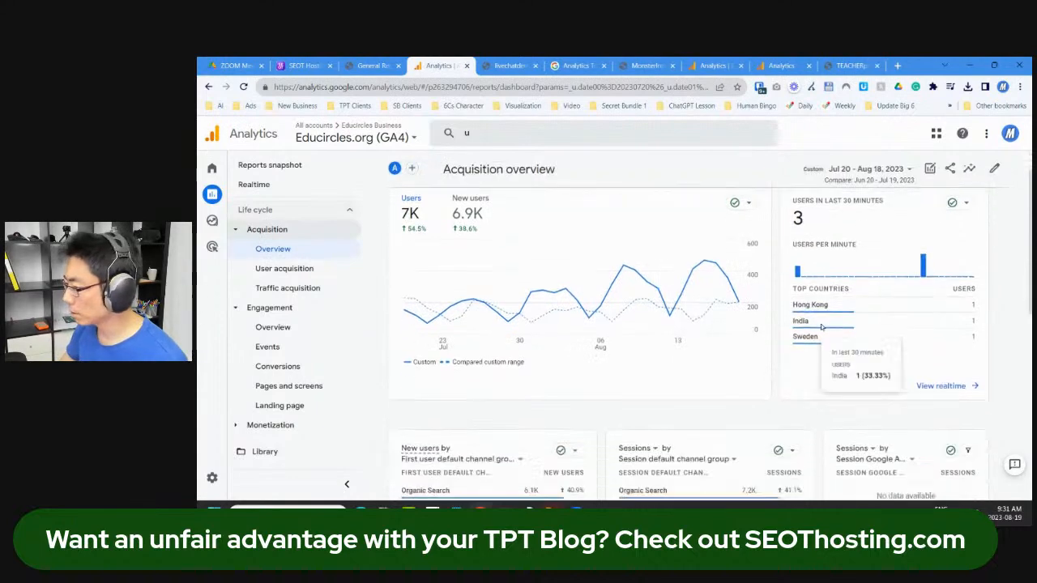
{"action": "scroll", "coordinate": [820, 326], "scroll_direction": "down", "scroll_amount": 2}
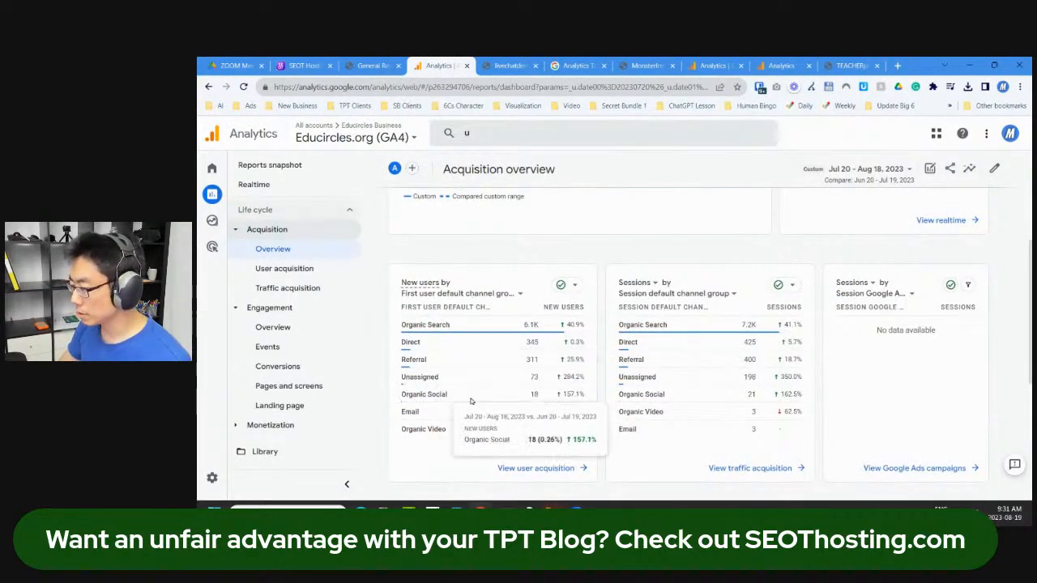
{"action": "left_click", "coordinate": [548, 468]}
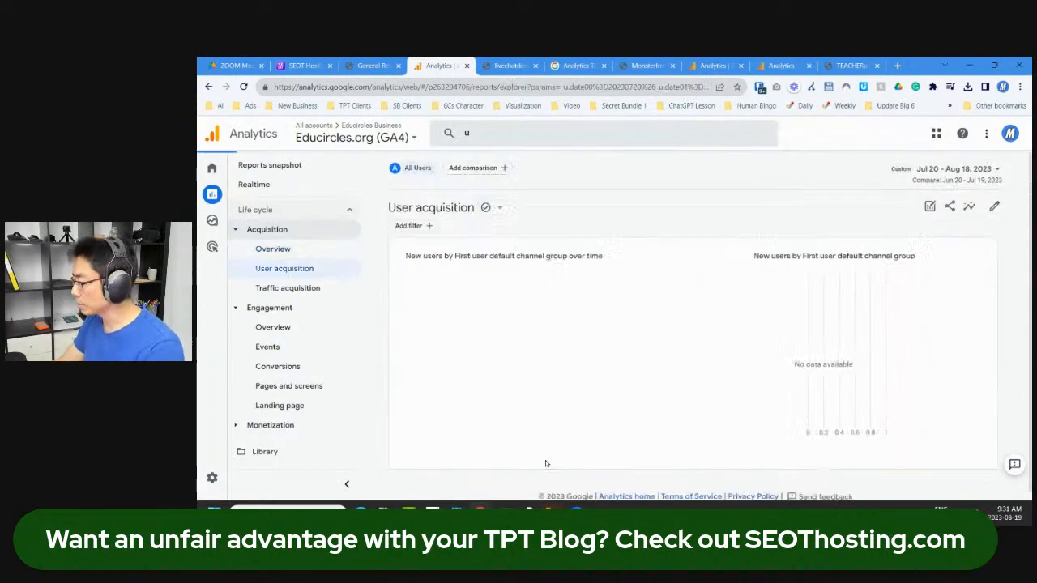
{"action": "scroll", "coordinate": [555, 413], "scroll_direction": "down", "scroll_amount": 5}
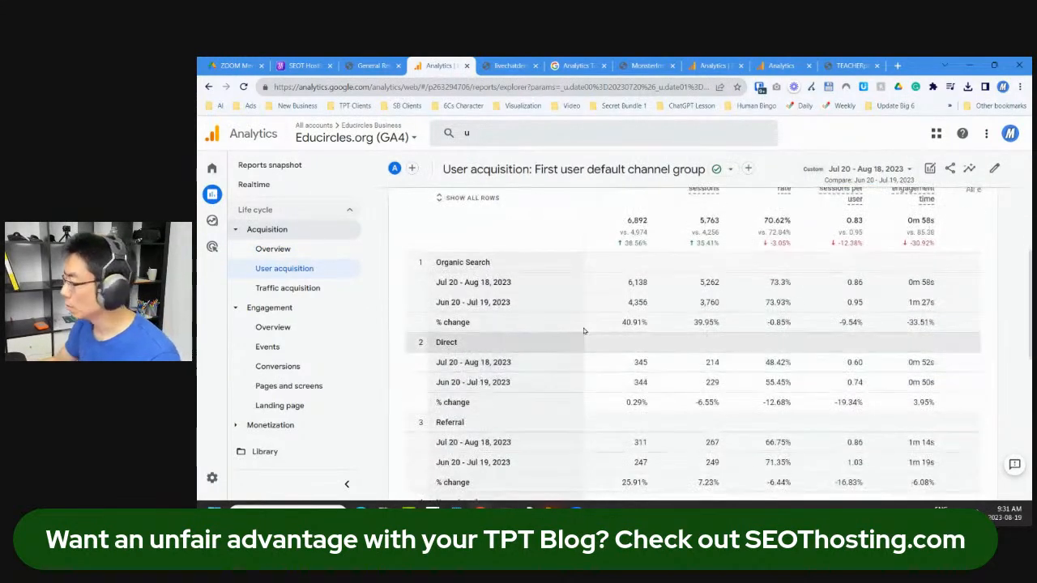
{"action": "scroll", "coordinate": [610, 287], "scroll_direction": "up", "scroll_amount": 3}
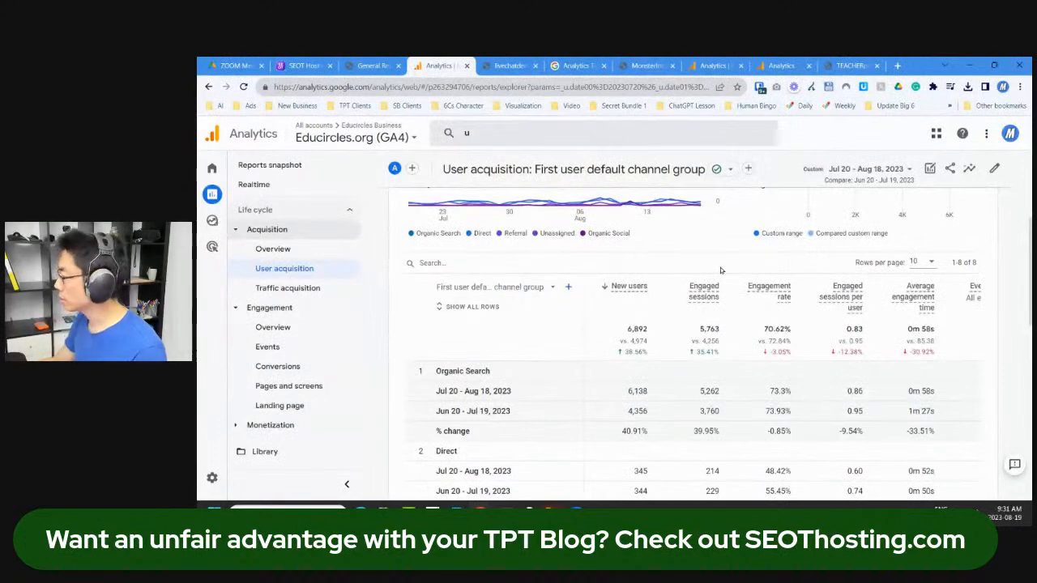
{"action": "scroll", "coordinate": [502, 363], "scroll_direction": "down", "scroll_amount": 1}
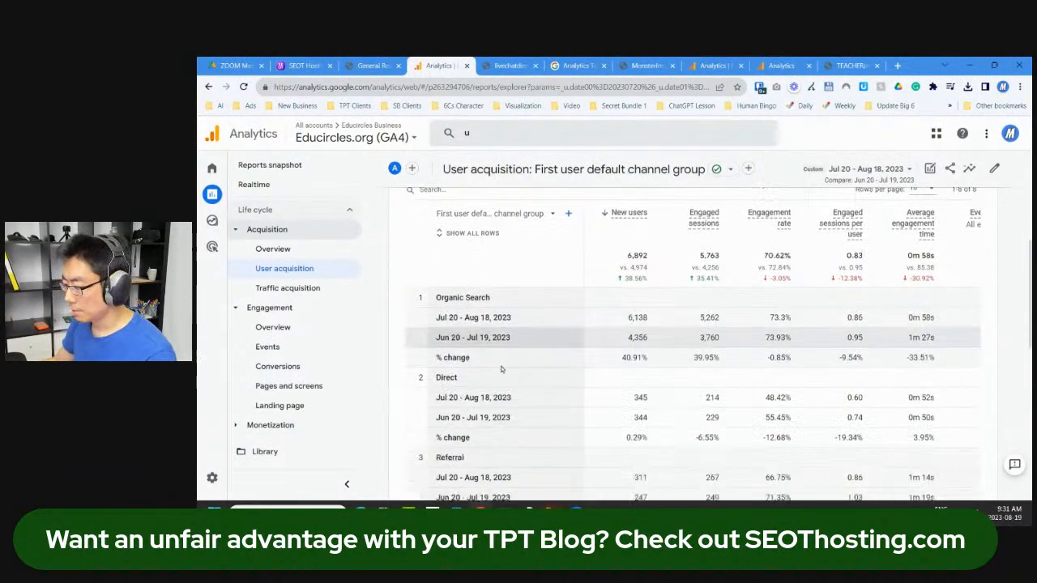
{"action": "scroll", "coordinate": [503, 364], "scroll_direction": "down", "scroll_amount": 5}
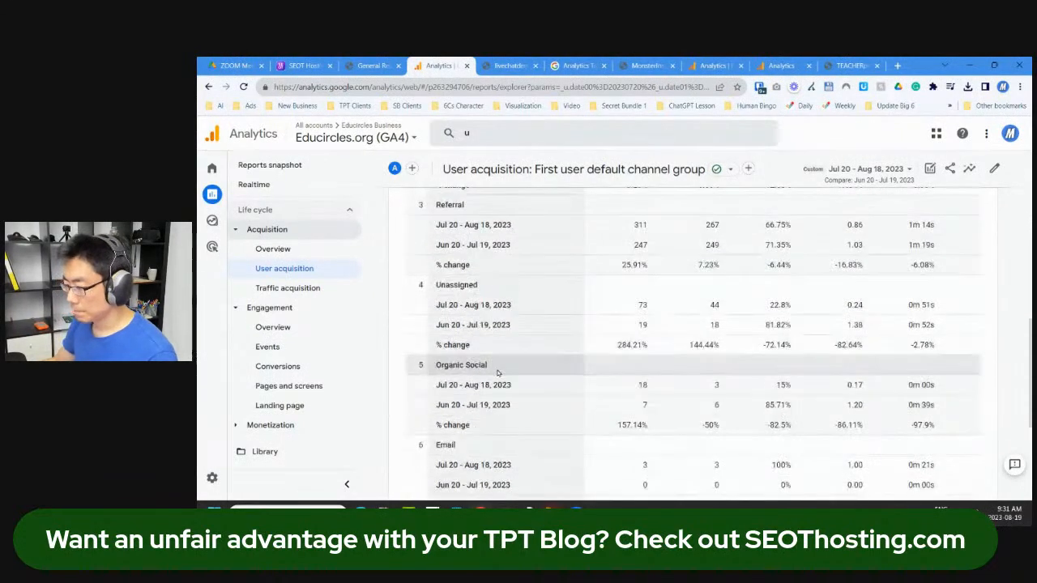
Step: Find /get-to-know-you-human-bingo-pdf/ as the top page in Pages and screens, then open a new tab
{"action": "left_click", "coordinate": [341, 421]}
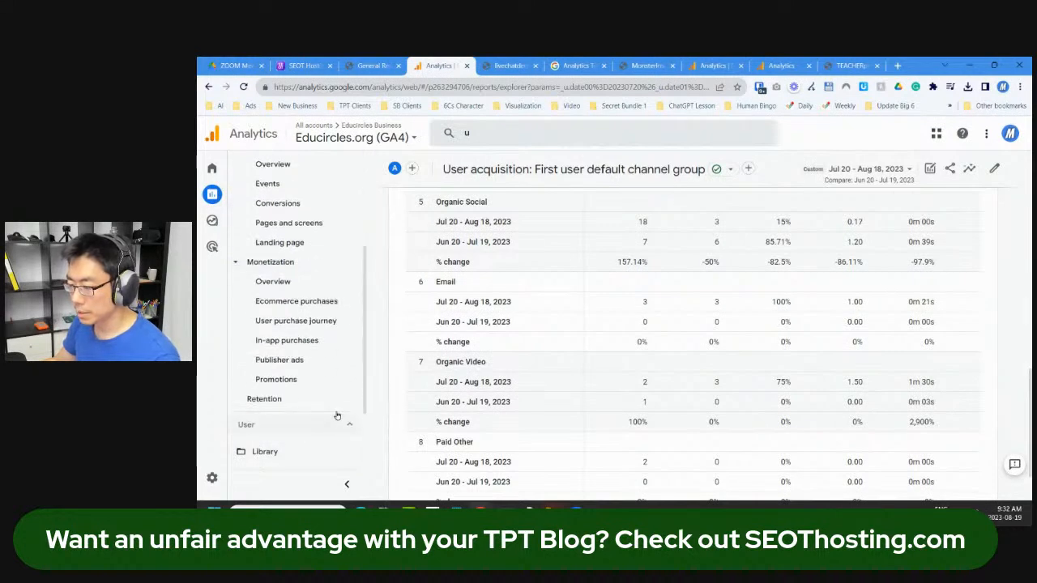
{"action": "scroll", "coordinate": [298, 332], "scroll_direction": "up", "scroll_amount": 2}
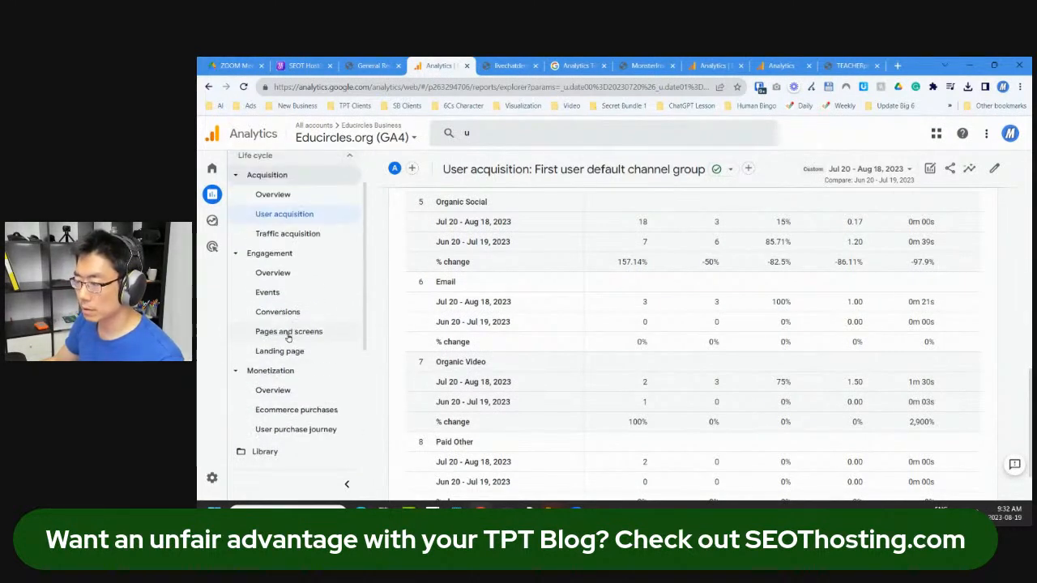
{"action": "left_click", "coordinate": [289, 333]}
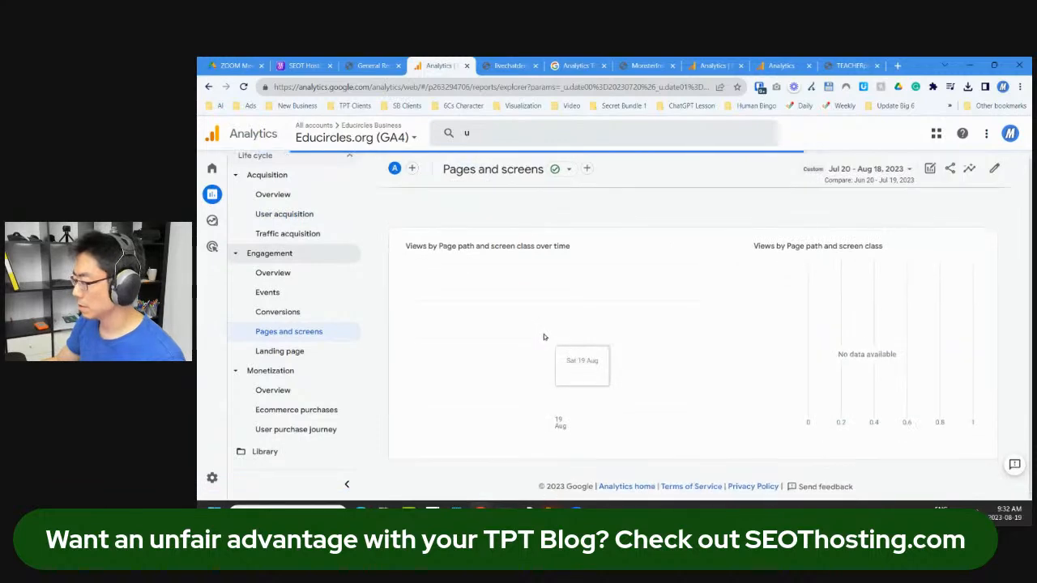
{"action": "scroll", "coordinate": [812, 379], "scroll_direction": "down", "scroll_amount": 3}
{"action": "scroll", "coordinate": [812, 380], "scroll_direction": "down", "scroll_amount": 2}
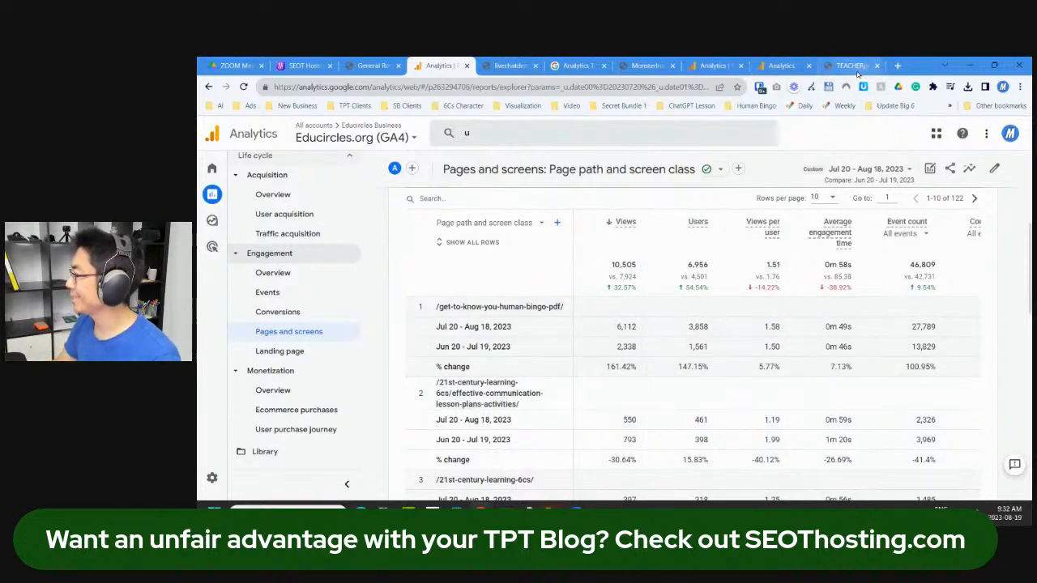
{"action": "left_click", "coordinate": [897, 65]}
Step: Go to the Educircles.org WordPress login at educircles.org/wp-admin
{"action": "left_click", "coordinate": [688, 85]}
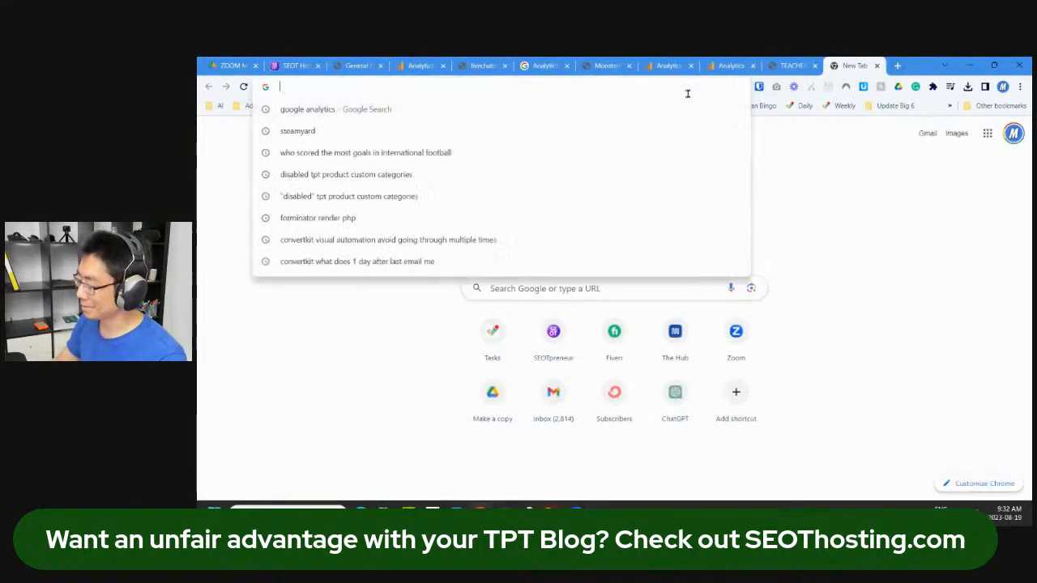
{"action": "type", "text": "educircles.org"}
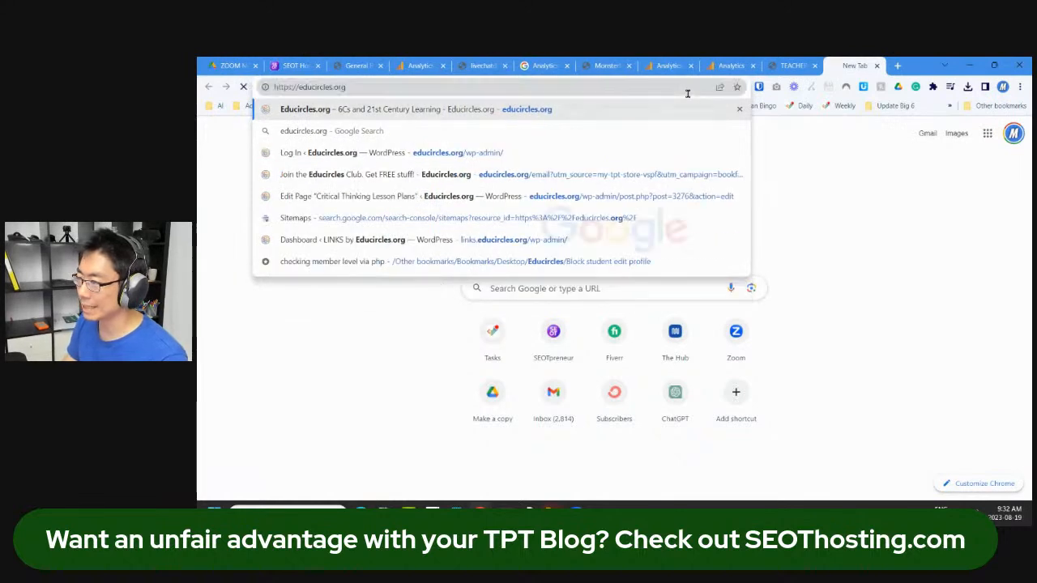
{"action": "key", "text": "Return"}
{"action": "left_click", "coordinate": [674, 88]}
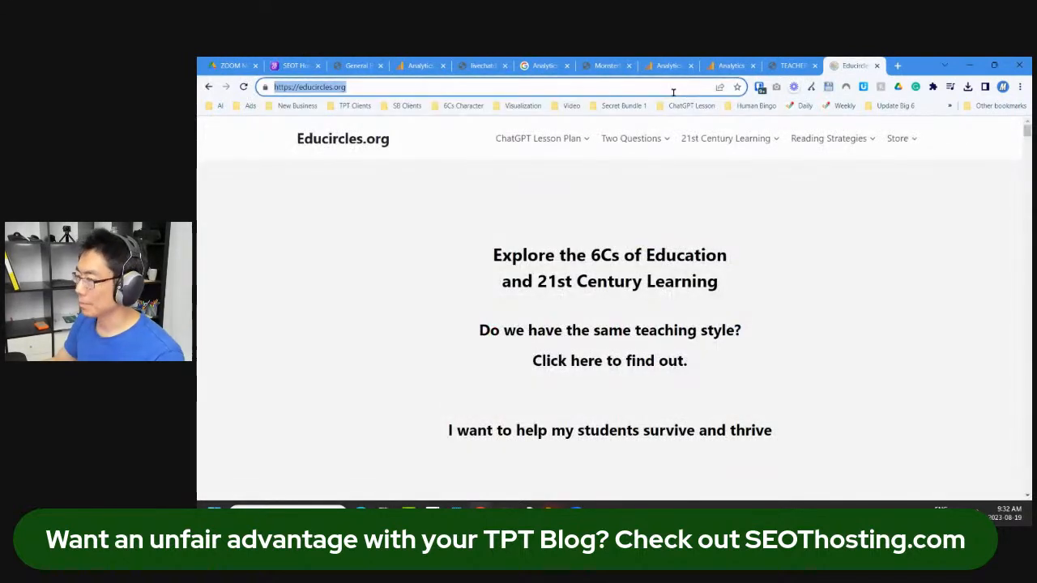
{"action": "key", "text": "End"}
{"action": "type", "text": "/wp-admin"}
{"action": "key", "text": "Return"}
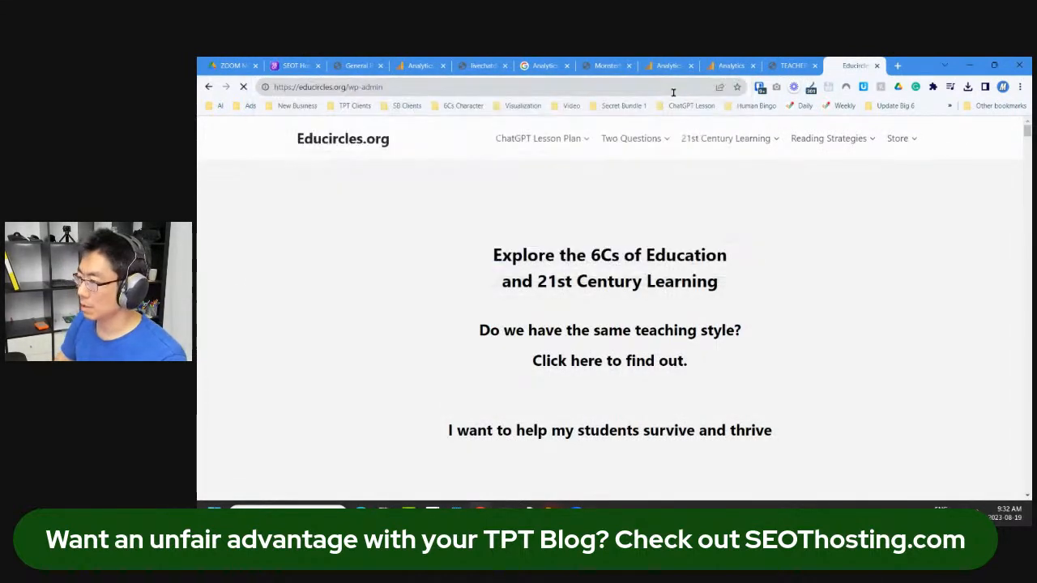
Step: Sign in to the WordPress admin with the saved login credentials
{"action": "left_click", "coordinate": [759, 88]}
{"action": "left_click", "coordinate": [623, 183]}
{"action": "left_click", "coordinate": [660, 325]}
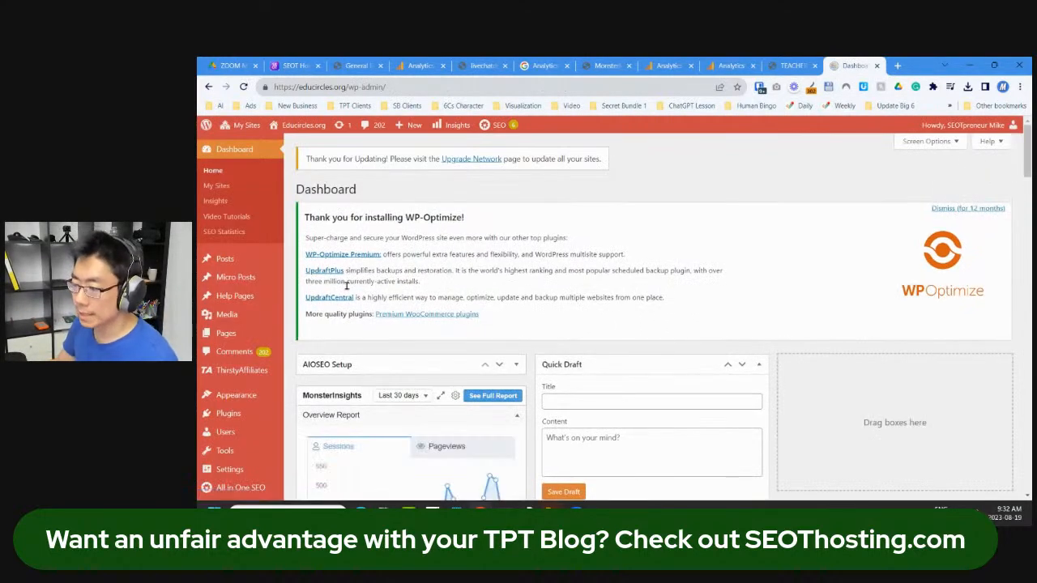
Step: Open the full MonsterInsights Overview Report from the dashboard widget
{"action": "scroll", "coordinate": [293, 370], "scroll_direction": "down", "scroll_amount": 1}
{"action": "scroll", "coordinate": [364, 405], "scroll_direction": "down", "scroll_amount": 3}
{"action": "scroll", "coordinate": [479, 382], "scroll_direction": "down", "scroll_amount": 5}
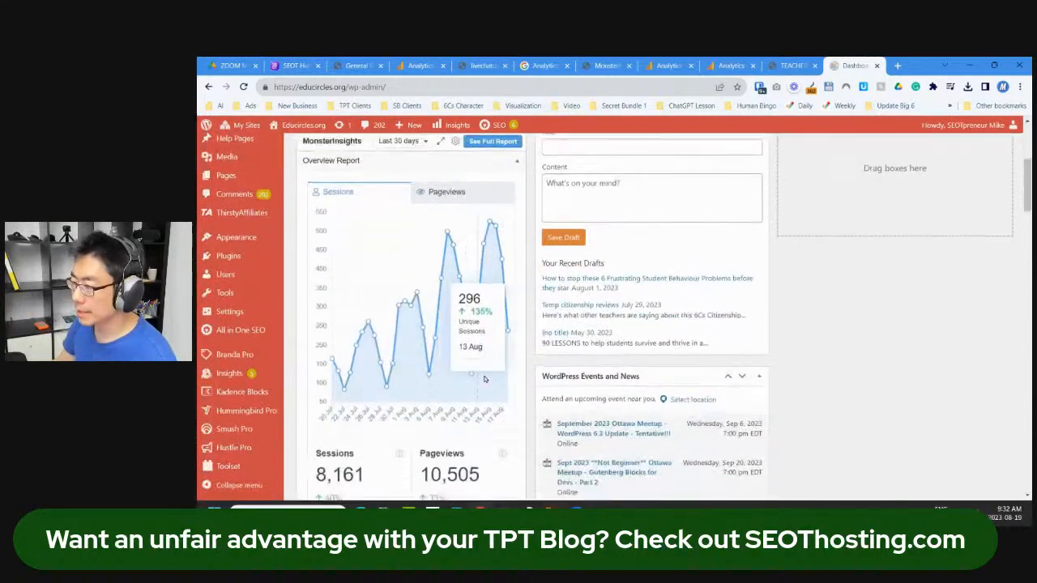
{"action": "scroll", "coordinate": [478, 383], "scroll_direction": "down", "scroll_amount": 2}
{"action": "scroll", "coordinate": [417, 301], "scroll_direction": "up", "scroll_amount": 3}
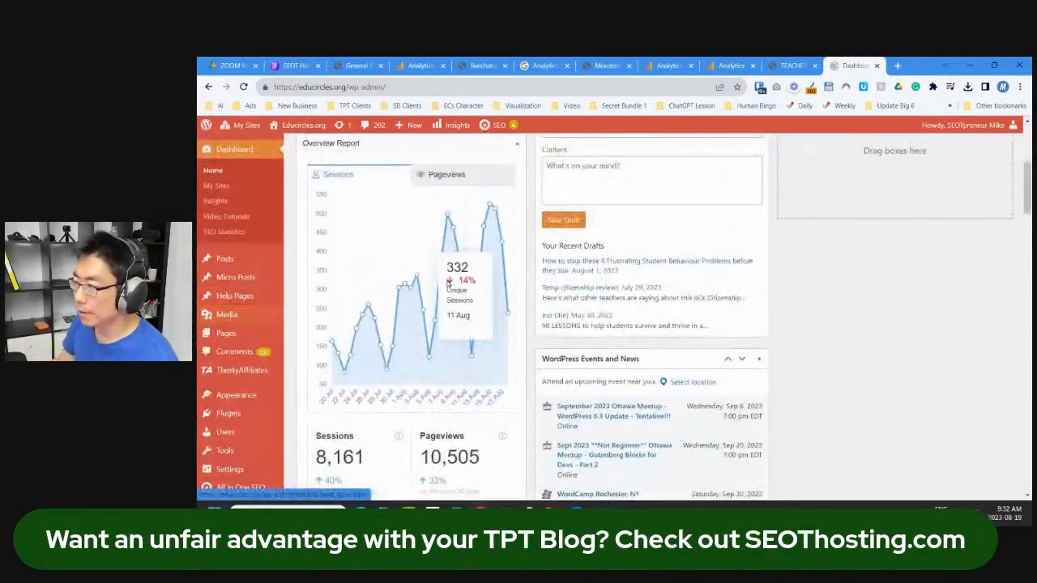
{"action": "scroll", "coordinate": [459, 276], "scroll_direction": "up", "scroll_amount": 3}
{"action": "left_click", "coordinate": [493, 288]}
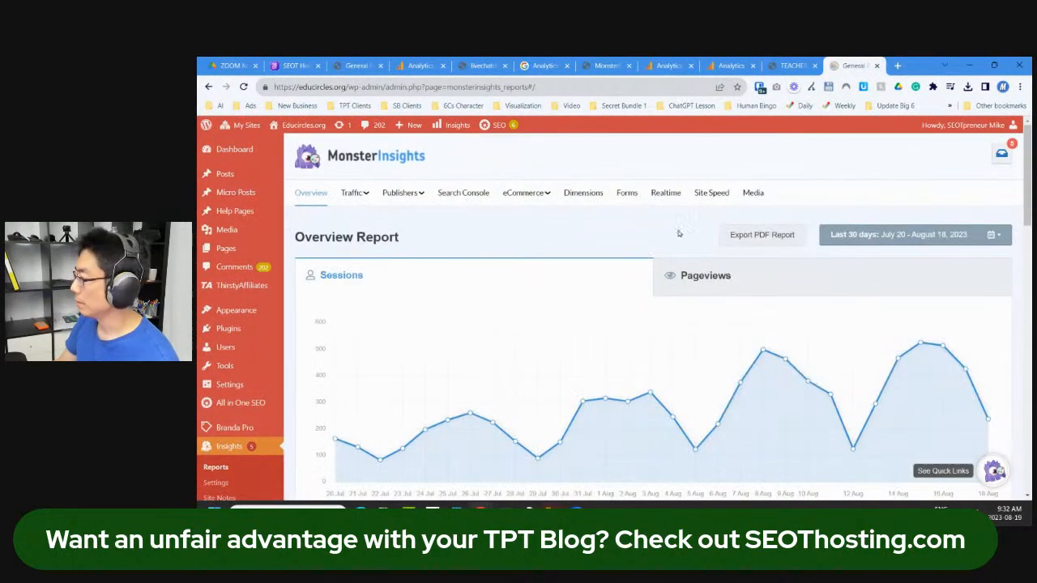
Step: Review the MonsterInsights real-time traffic report
{"action": "left_click", "coordinate": [665, 192]}
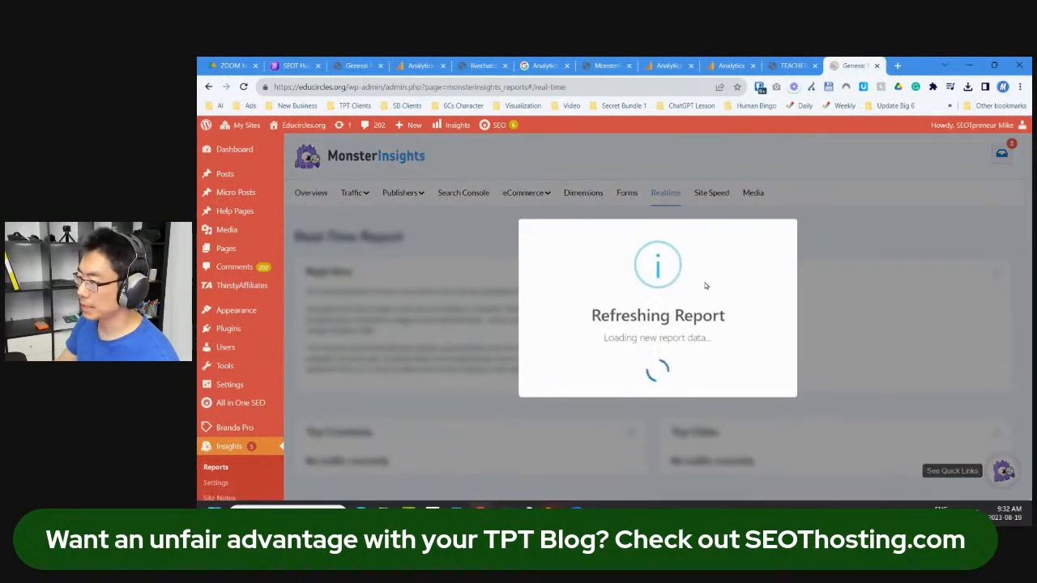
{"action": "scroll", "coordinate": [652, 332], "scroll_direction": "down", "scroll_amount": 4}
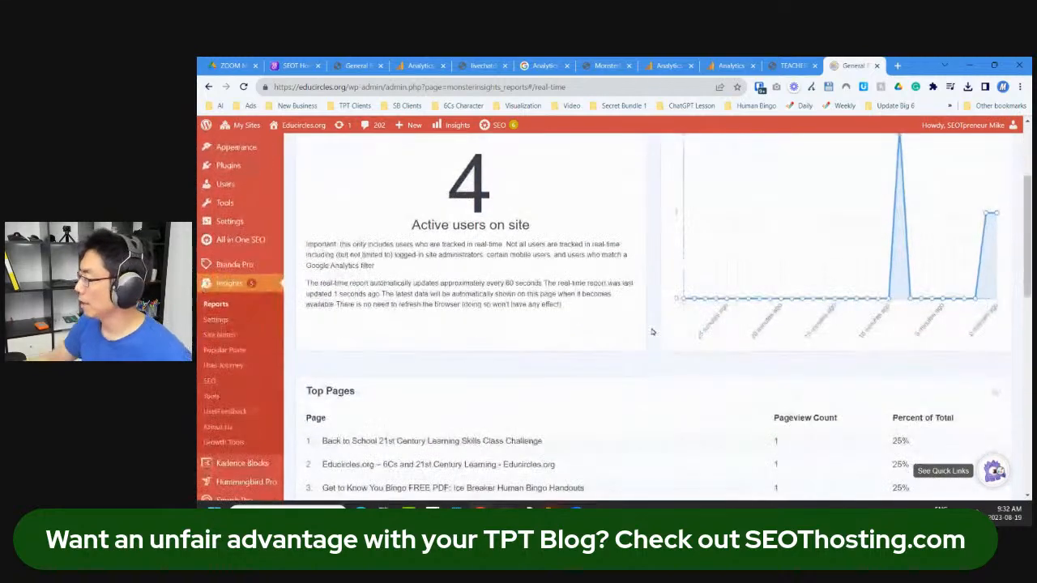
{"action": "scroll", "coordinate": [592, 358], "scroll_direction": "down", "scroll_amount": 3}
{"action": "scroll", "coordinate": [578, 365], "scroll_direction": "up", "scroll_amount": 5}
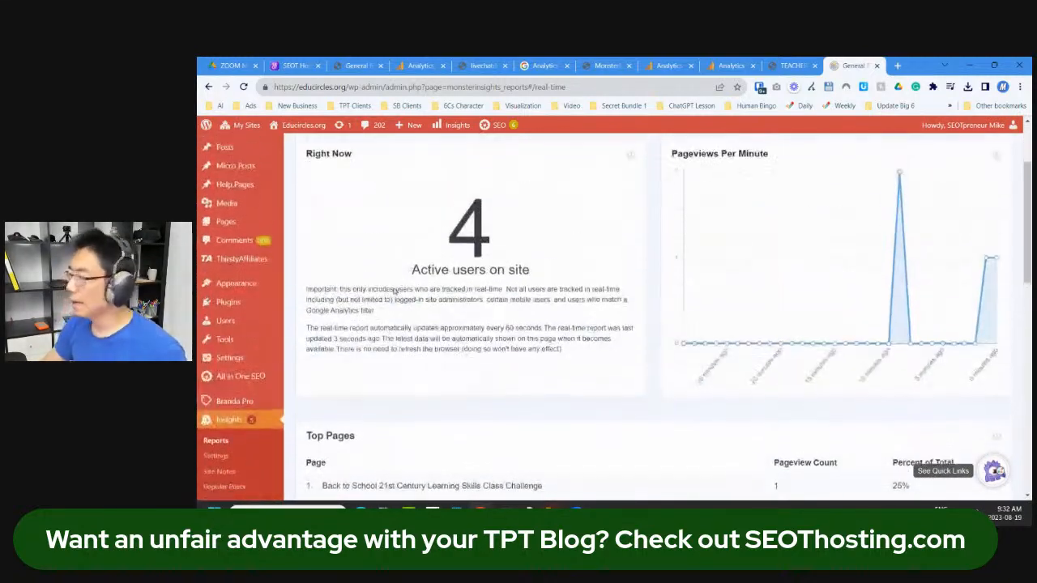
Step: Return to the Overview report and open the full Top Posts/Pages report
{"action": "left_click", "coordinate": [310, 192]}
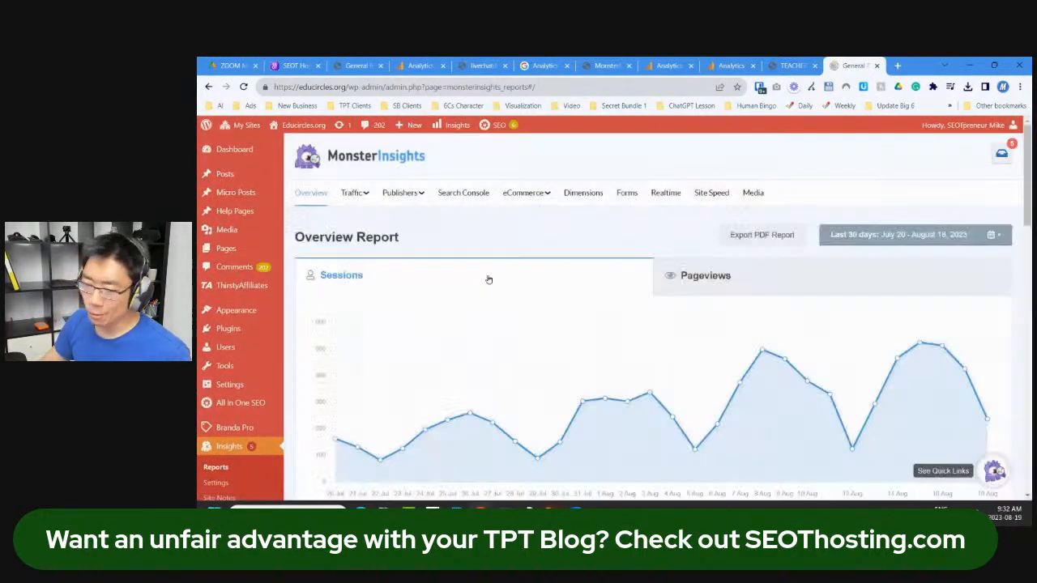
{"action": "scroll", "coordinate": [502, 308], "scroll_direction": "down", "scroll_amount": 6}
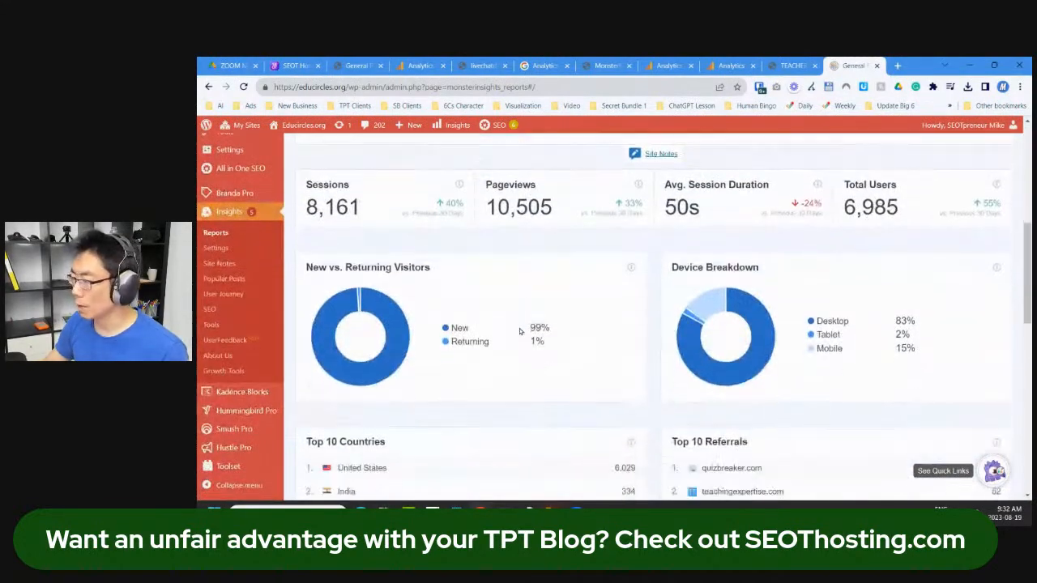
{"action": "scroll", "coordinate": [520, 334], "scroll_direction": "down", "scroll_amount": 2}
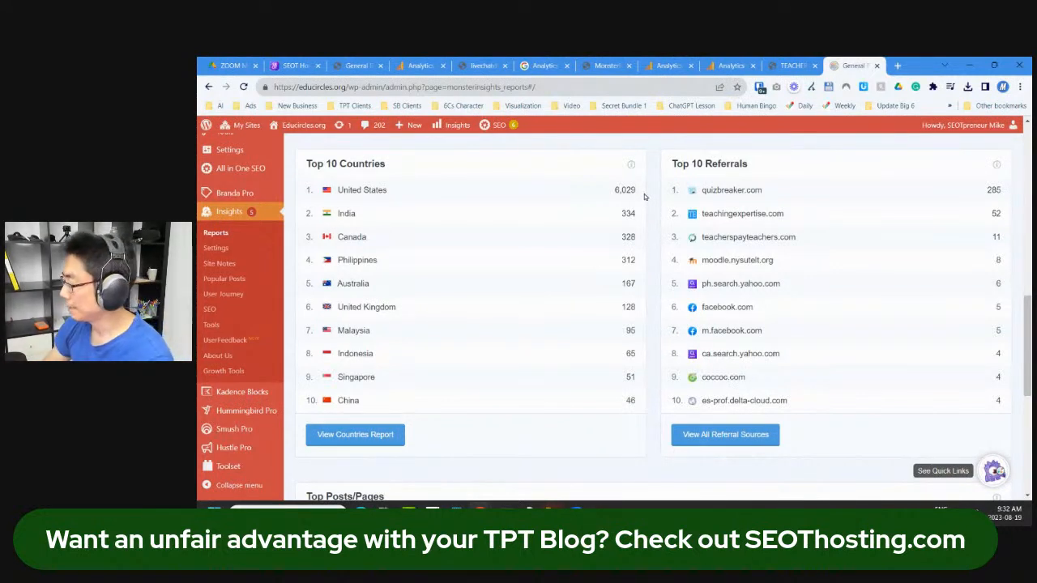
{"action": "scroll", "coordinate": [644, 194], "scroll_direction": "down", "scroll_amount": 4}
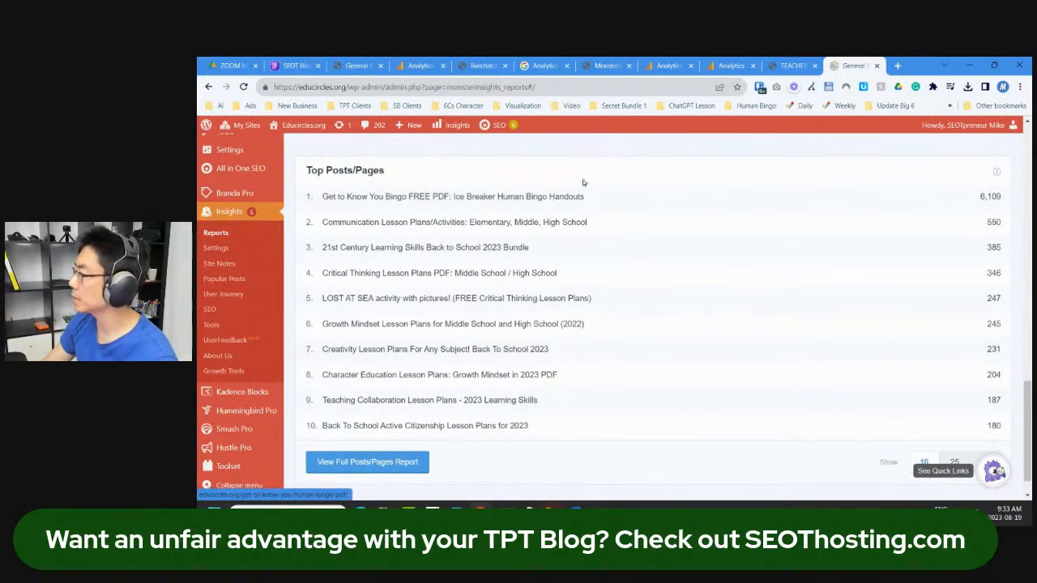
{"action": "scroll", "coordinate": [512, 298], "scroll_direction": "down", "scroll_amount": 1}
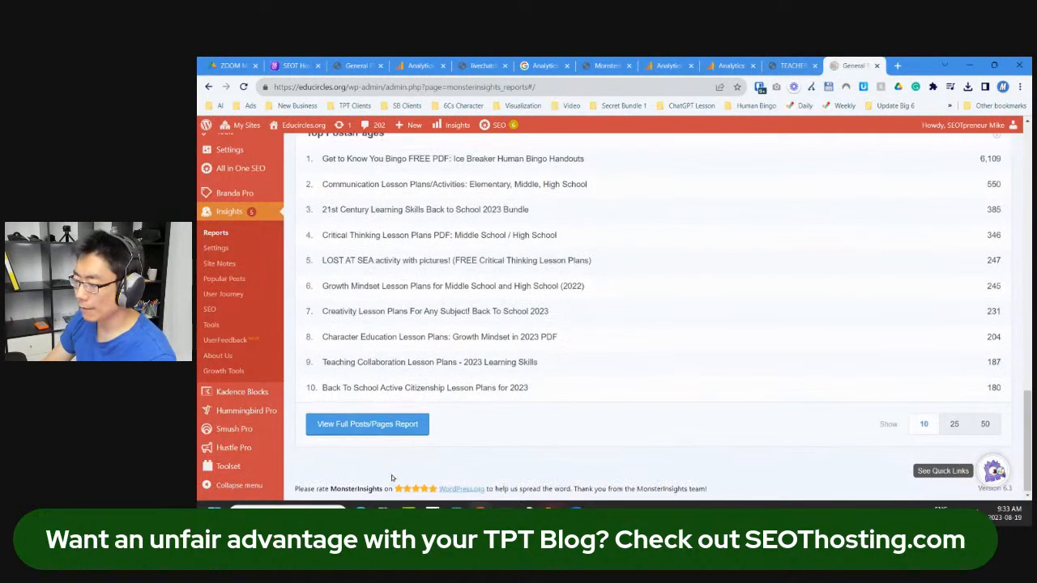
{"action": "left_click", "coordinate": [387, 426]}
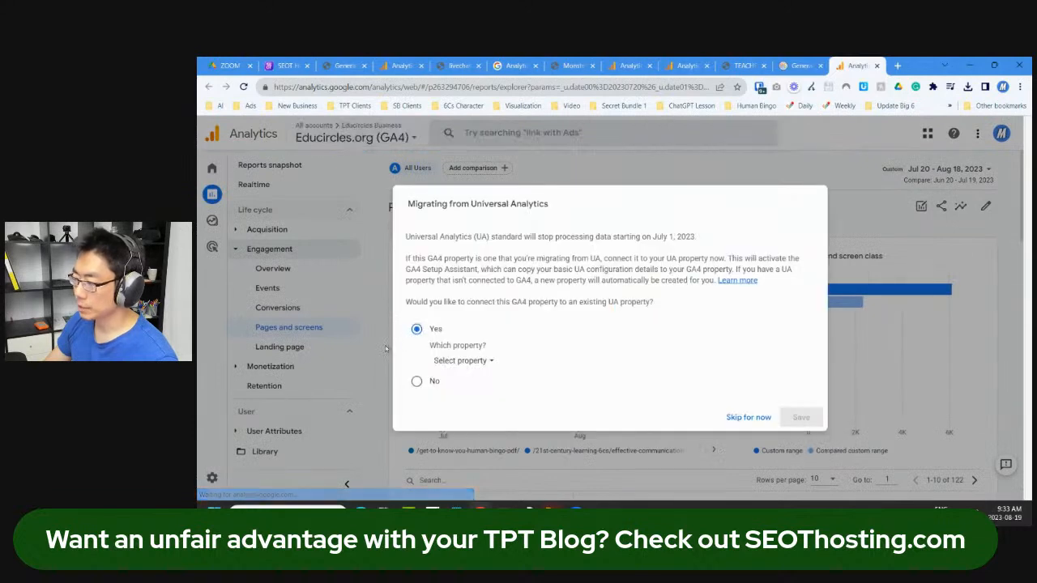
Step: Skip the Universal Analytics migration prompt and confirm the bingo PDF page leads with 6,112 views
{"action": "left_click", "coordinate": [738, 416]}
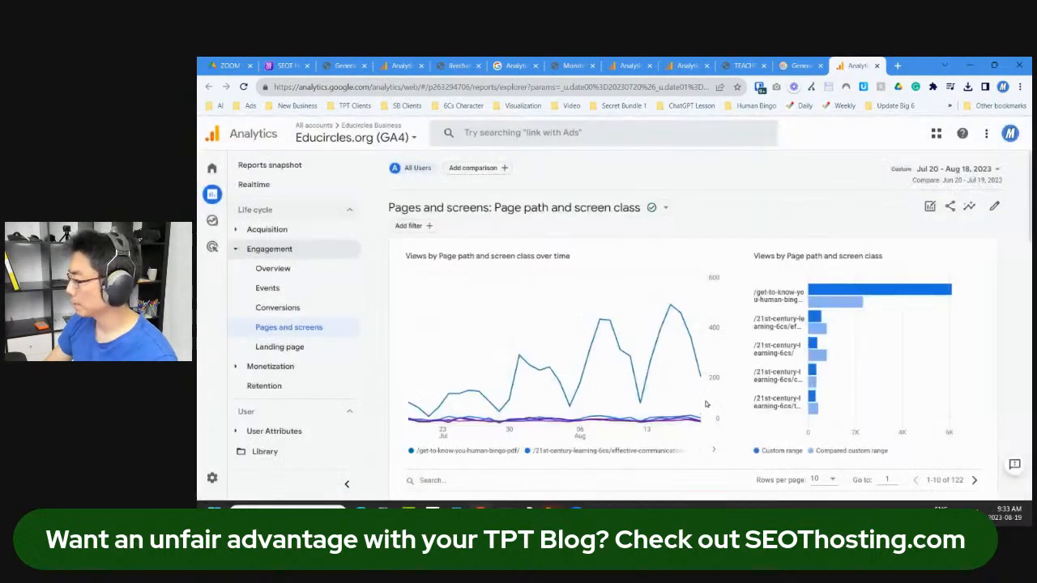
{"action": "scroll", "coordinate": [689, 276], "scroll_direction": "down", "scroll_amount": 3}
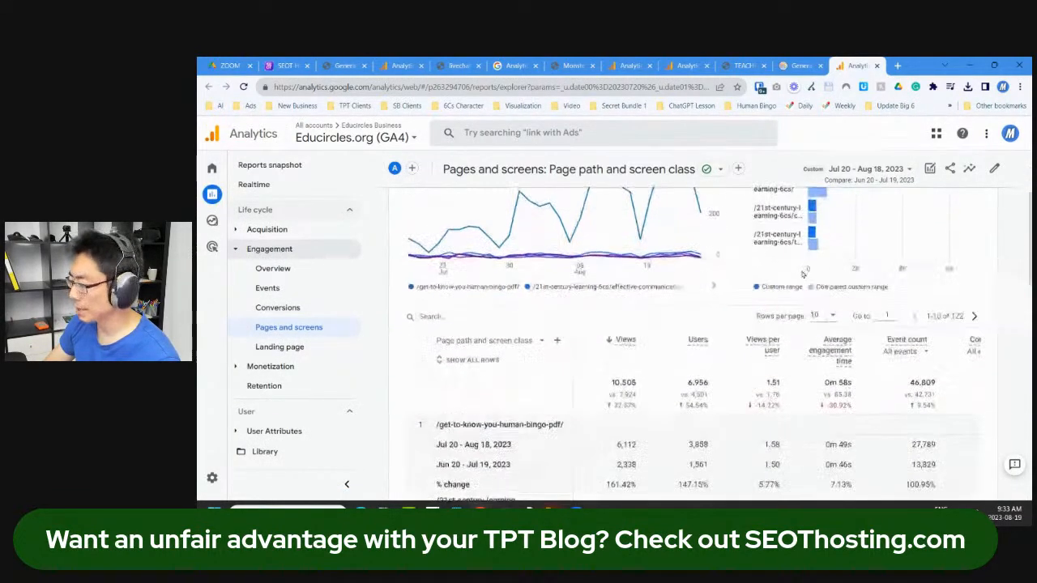
{"action": "scroll", "coordinate": [762, 297], "scroll_direction": "down", "scroll_amount": 1}
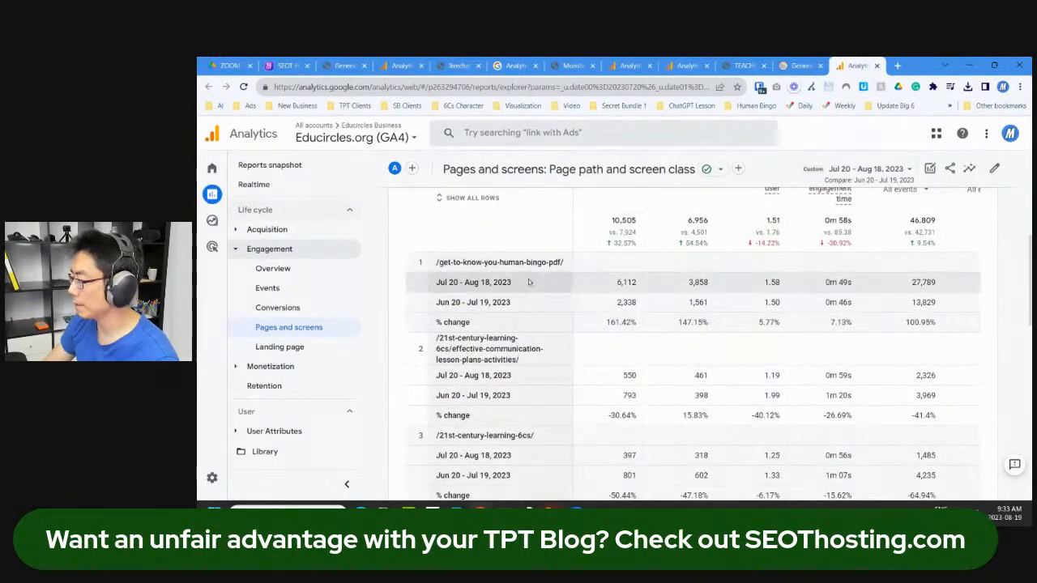
{"action": "scroll", "coordinate": [673, 296], "scroll_direction": "up", "scroll_amount": 1}
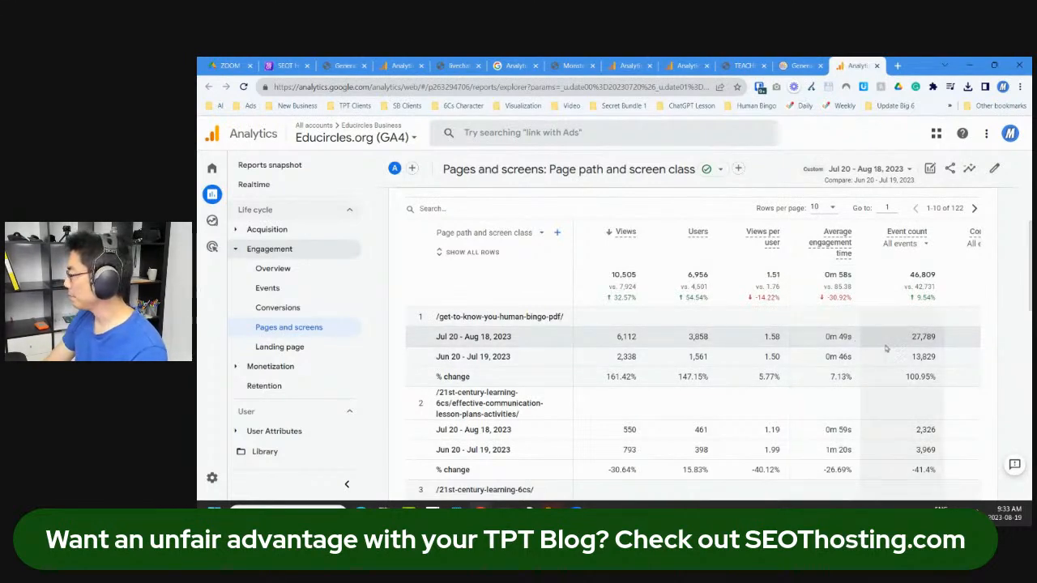
{"action": "scroll", "coordinate": [705, 357], "scroll_direction": "up", "scroll_amount": 4}
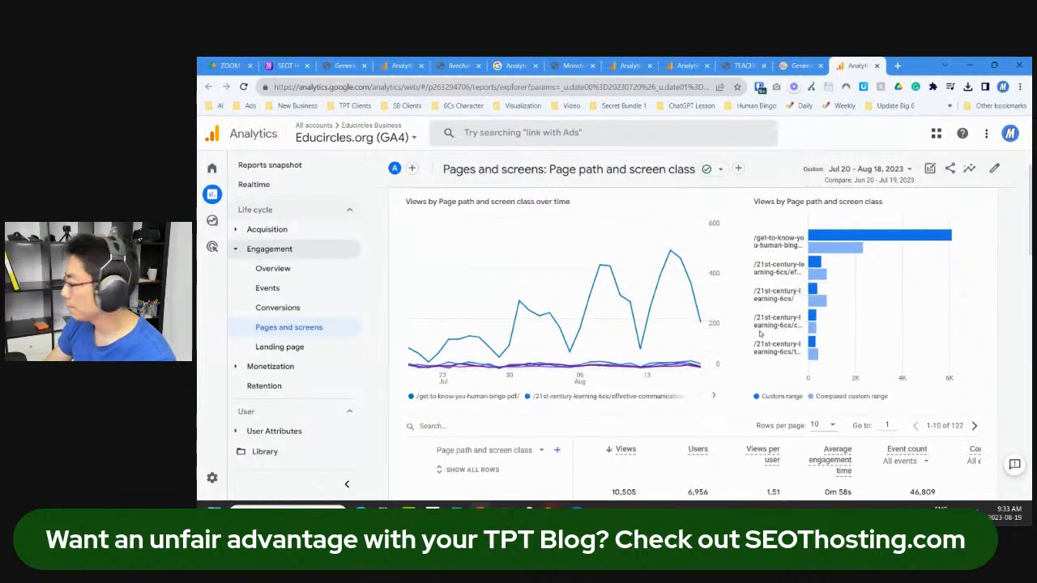
{"action": "scroll", "coordinate": [563, 277], "scroll_direction": "up", "scroll_amount": 2}
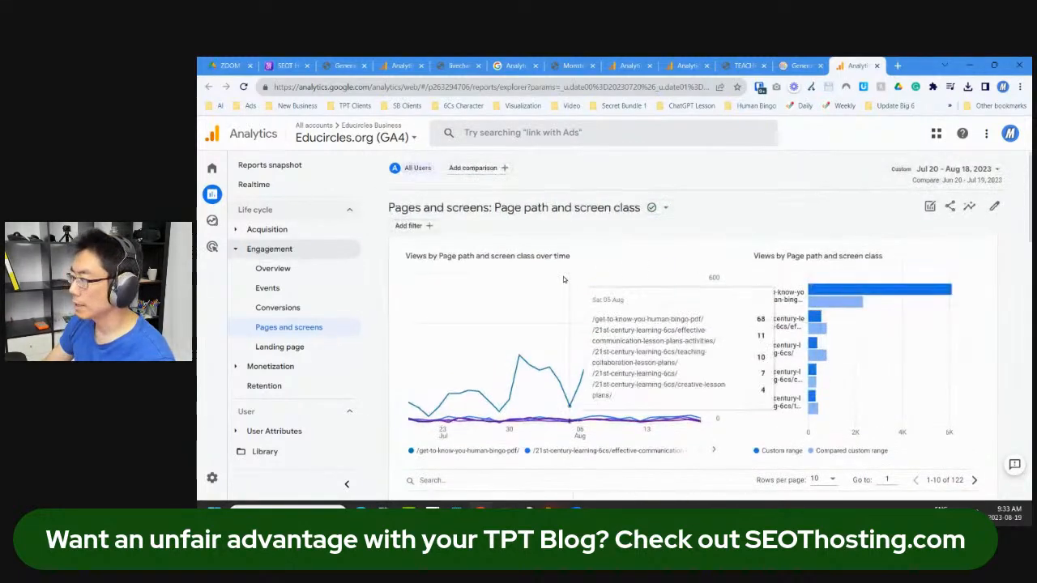
Step: Try adding a filter to Pages and screens, then return to the MonsterInsights report
{"action": "left_click", "coordinate": [410, 226]}
{"action": "left_click", "coordinate": [916, 241]}
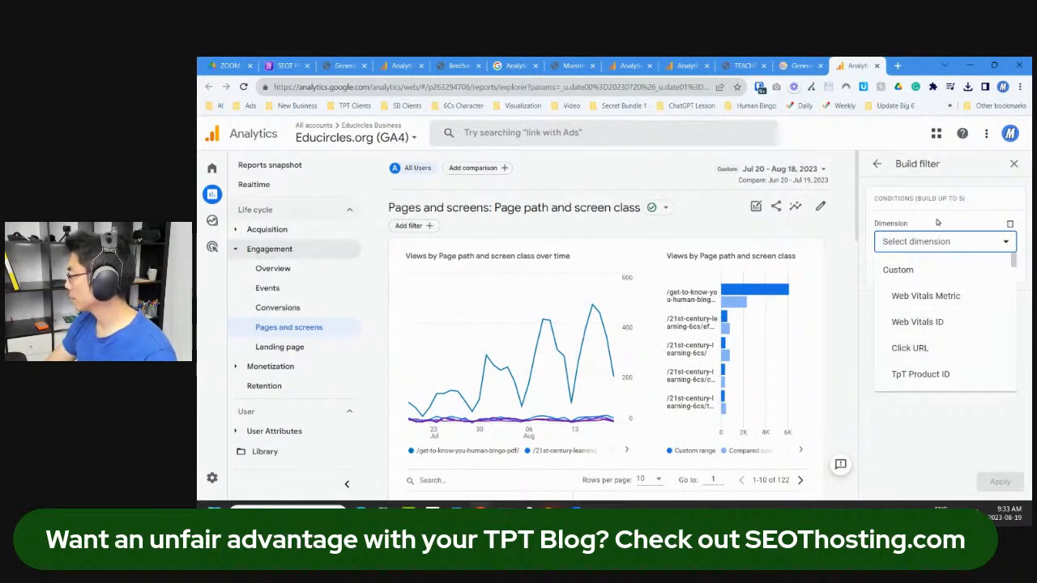
{"action": "left_click", "coordinate": [938, 238]}
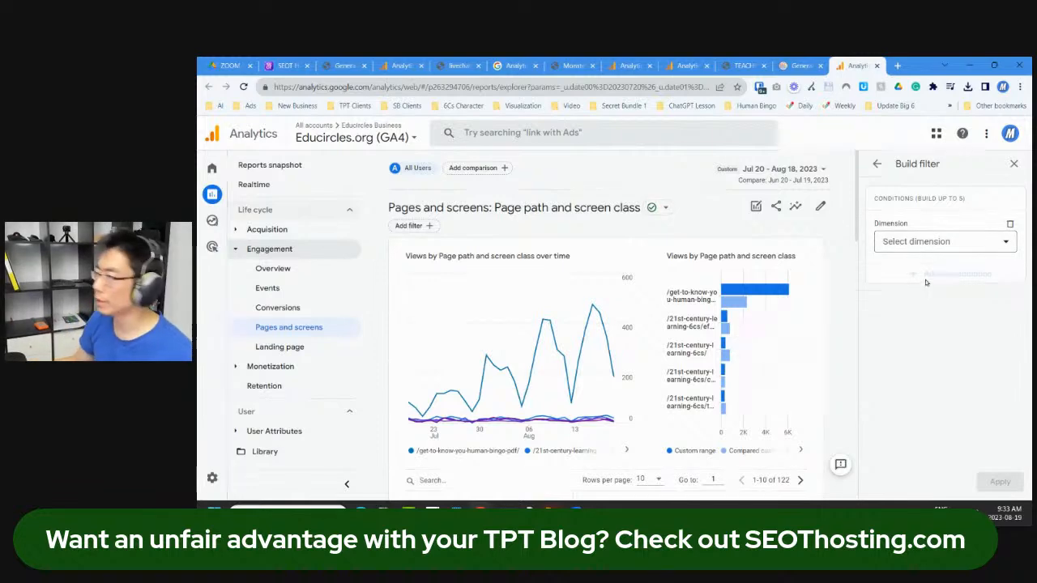
{"action": "left_click", "coordinate": [801, 65]}
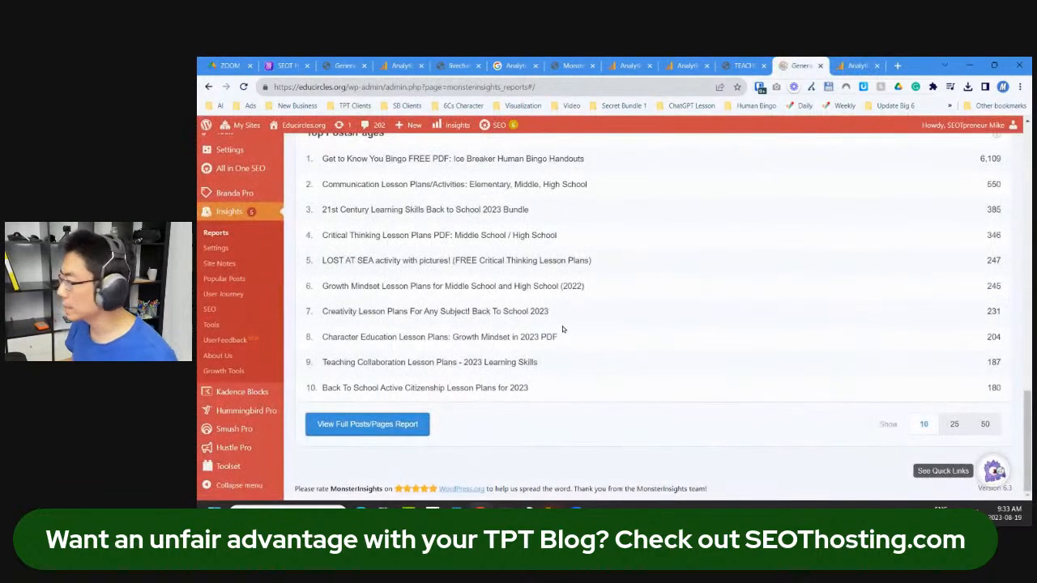
Step: Open the top 'Get to Know You Bingo' post and launch it in the block editor
{"action": "scroll", "coordinate": [563, 328], "scroll_direction": "up", "scroll_amount": 1}
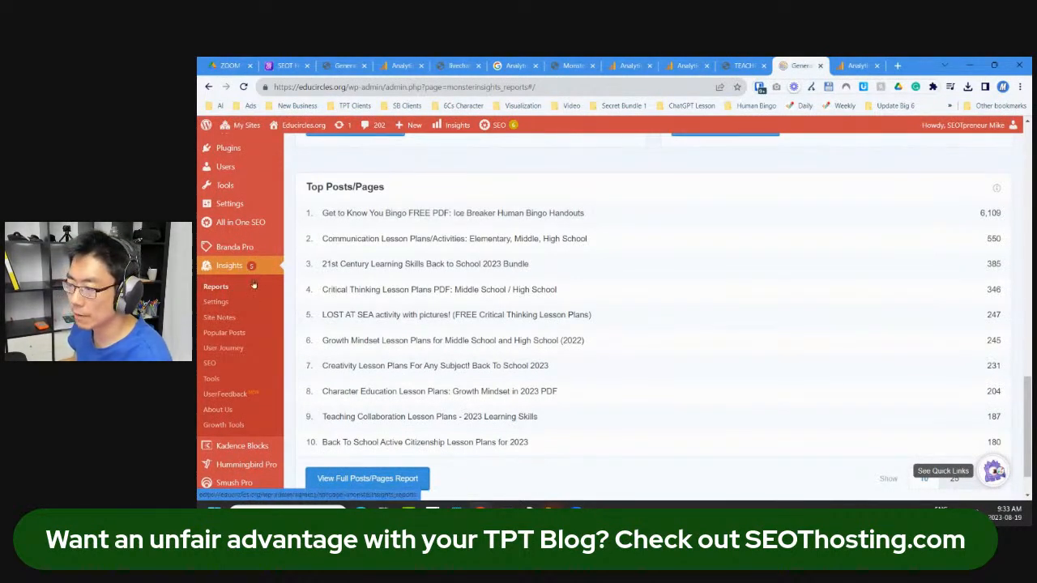
{"action": "left_click", "coordinate": [373, 222]}
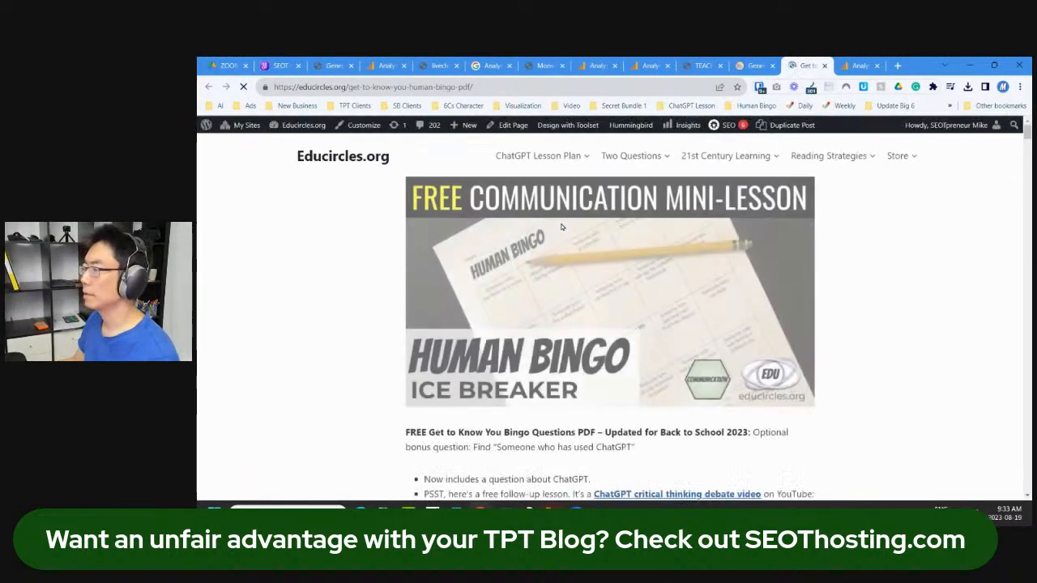
{"action": "scroll", "coordinate": [661, 280], "scroll_direction": "down", "scroll_amount": 2}
{"action": "scroll", "coordinate": [660, 279], "scroll_direction": "down", "scroll_amount": 2}
{"action": "scroll", "coordinate": [567, 243], "scroll_direction": "up", "scroll_amount": 4}
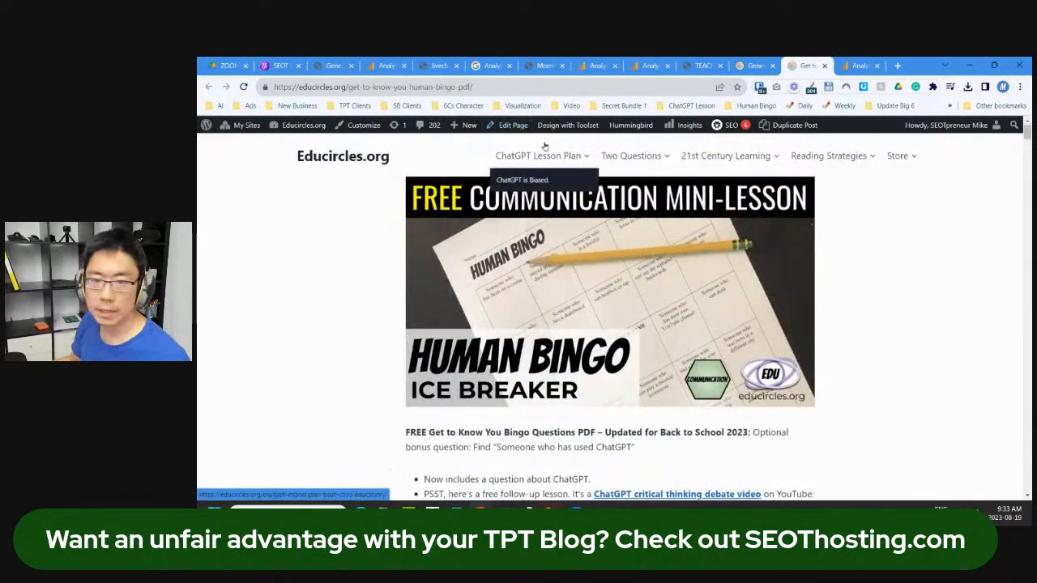
{"action": "left_click", "coordinate": [515, 126]}
{"action": "scroll", "coordinate": [490, 305], "scroll_direction": "down", "scroll_amount": 3}
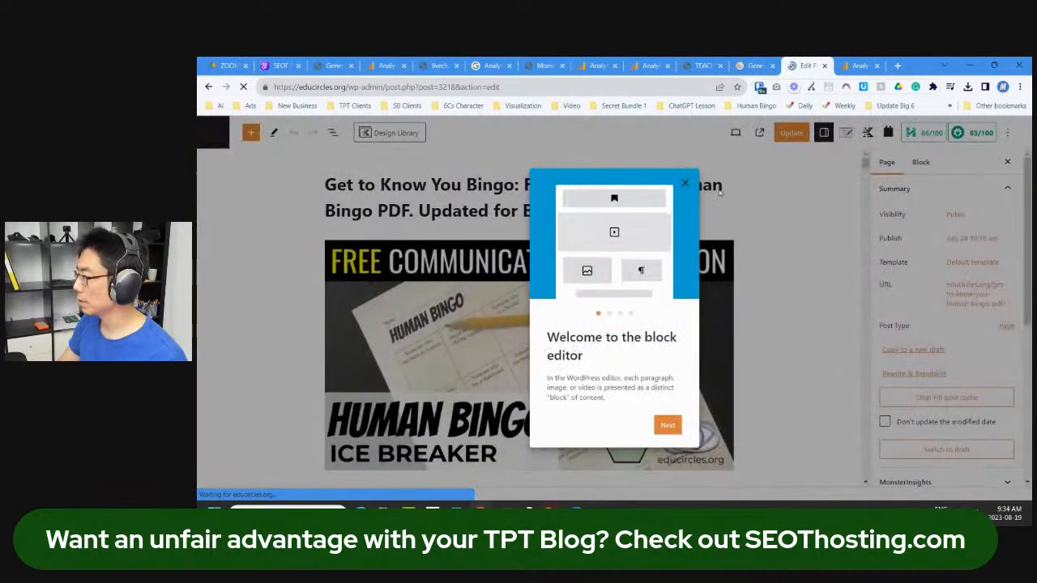
Step: Dismiss the editor welcome guide and set the page's publish date to now
{"action": "left_click", "coordinate": [684, 183]}
{"action": "scroll", "coordinate": [421, 245], "scroll_direction": "down", "scroll_amount": 1}
{"action": "scroll", "coordinate": [422, 245], "scroll_direction": "down", "scroll_amount": 5}
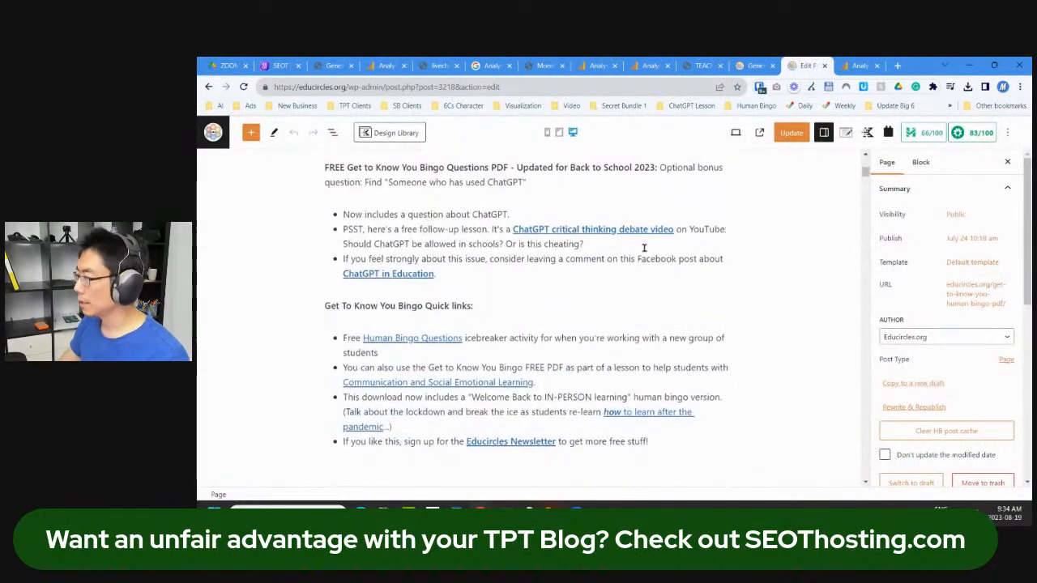
{"action": "left_click", "coordinate": [968, 238]}
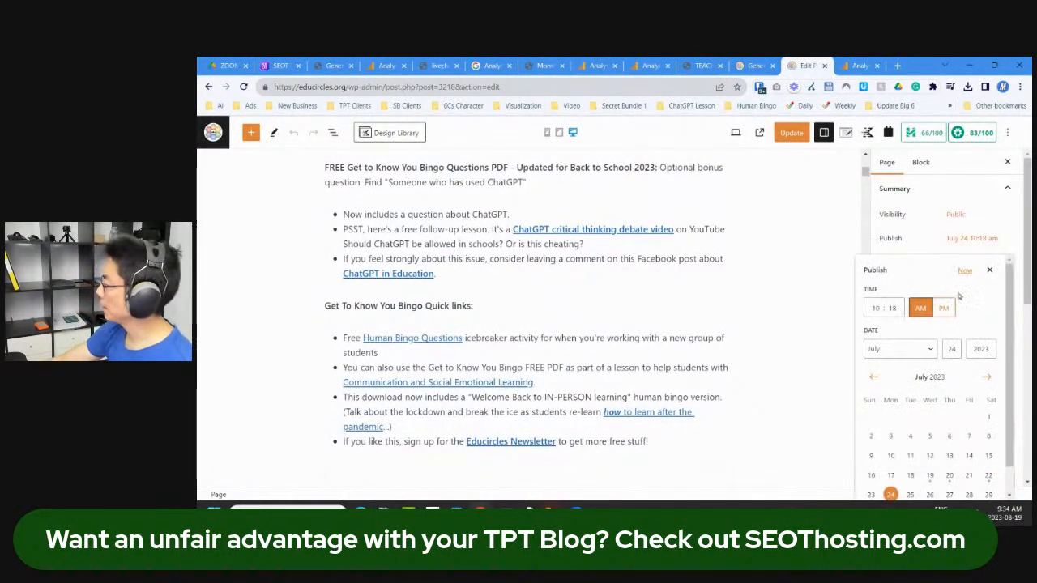
{"action": "left_click", "coordinate": [966, 269]}
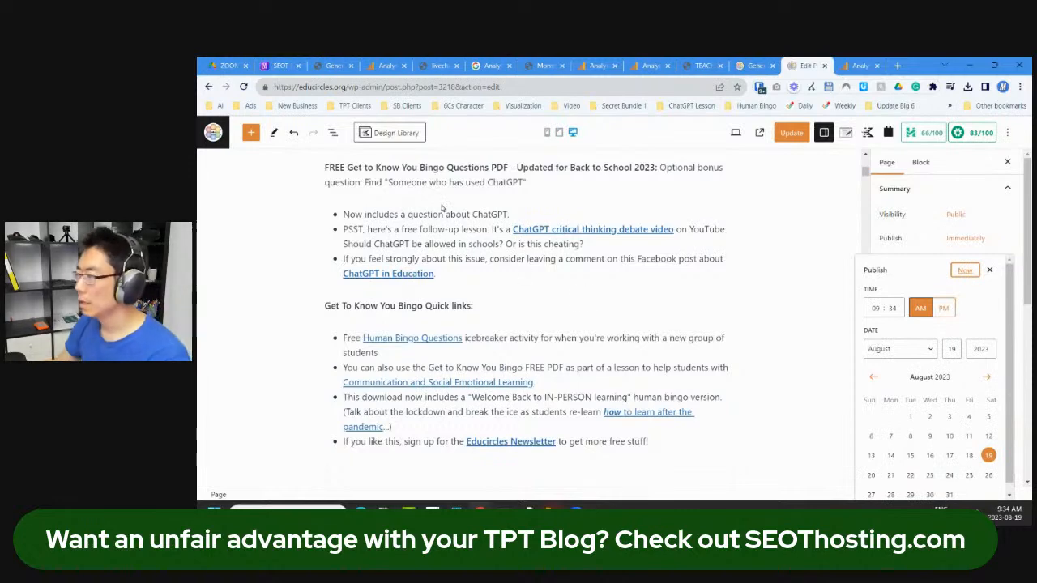
Step: Delete the bullet about commenting on the ChatGPT in Education Facebook post
{"action": "scroll", "coordinate": [435, 210], "scroll_direction": "up", "scroll_amount": 1}
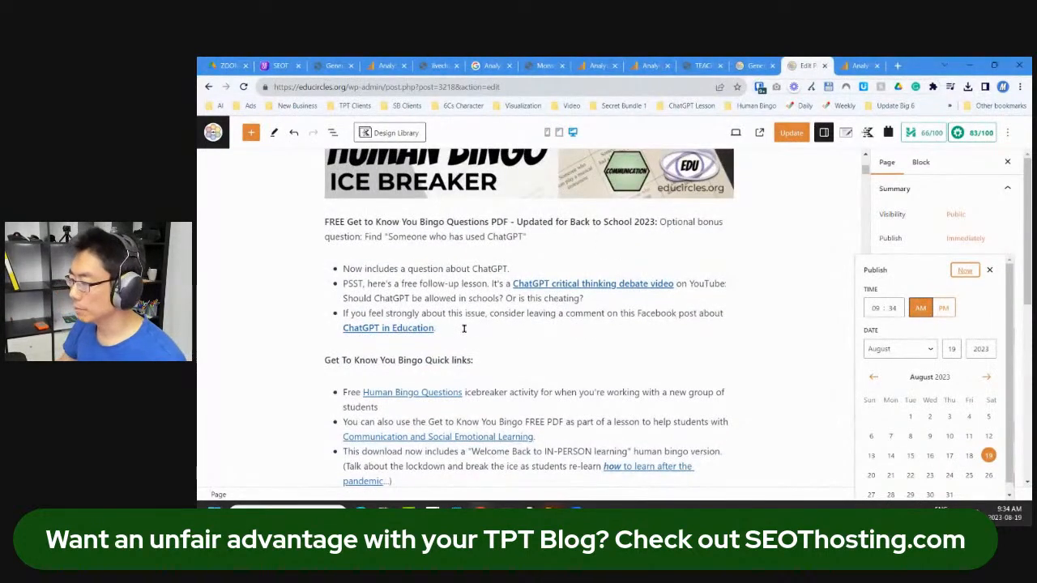
{"action": "scroll", "coordinate": [466, 328], "scroll_direction": "down", "scroll_amount": 2}
{"action": "scroll", "coordinate": [474, 331], "scroll_direction": "up", "scroll_amount": 1}
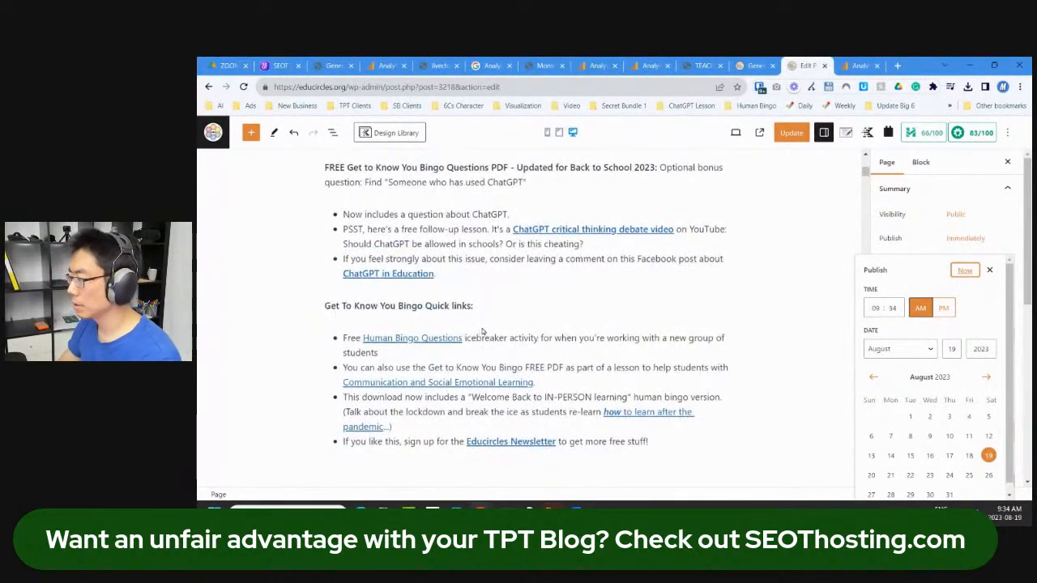
{"action": "left_click", "coordinate": [539, 280]}
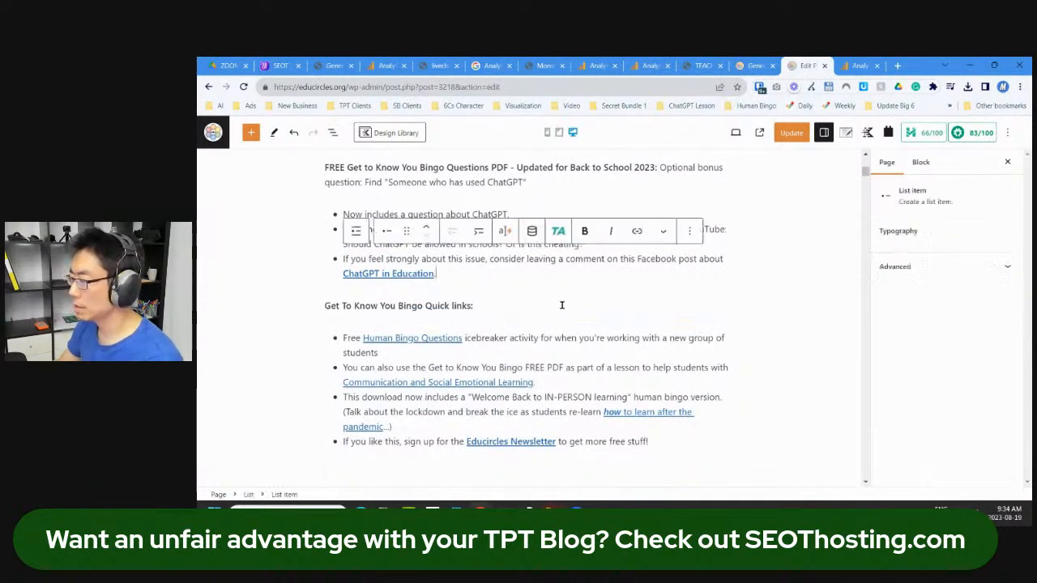
{"action": "key", "text": "shift+Up"}
{"action": "key", "text": "shift+Home"}
{"action": "key", "text": "BackSpace"}
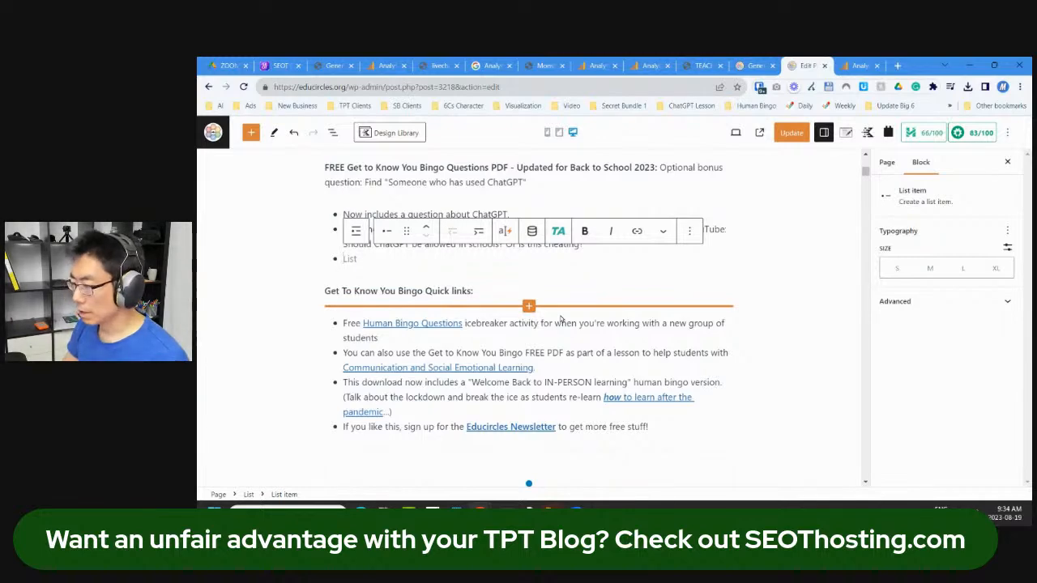
{"action": "key", "text": "super+shift+s"}
{"action": "key", "text": "Escape"}
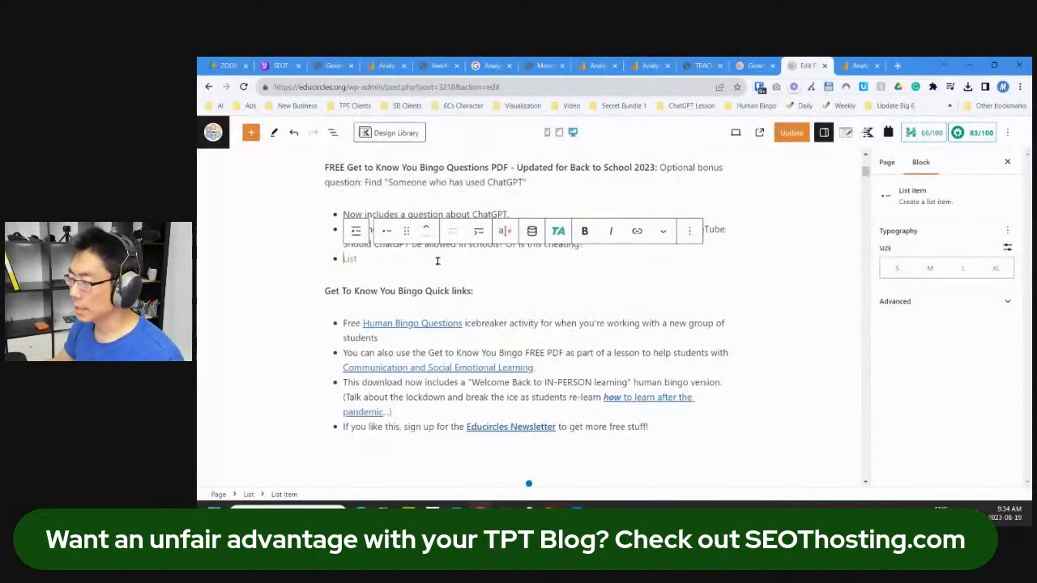
{"action": "key", "text": "BackSpace"}
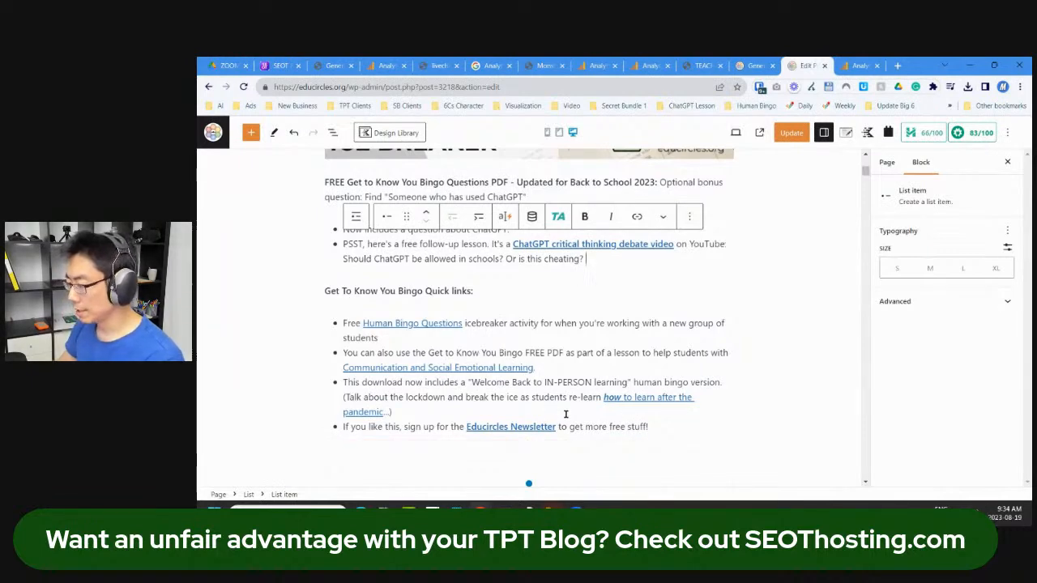
Step: Add a centred note about customizing the files below GET THE RESOURCE
{"action": "scroll", "coordinate": [534, 365], "scroll_direction": "down", "scroll_amount": 1}
{"action": "scroll", "coordinate": [613, 315], "scroll_direction": "up", "scroll_amount": 8}
{"action": "scroll", "coordinate": [613, 320], "scroll_direction": "down", "scroll_amount": 4}
{"action": "scroll", "coordinate": [612, 320], "scroll_direction": "down", "scroll_amount": 8}
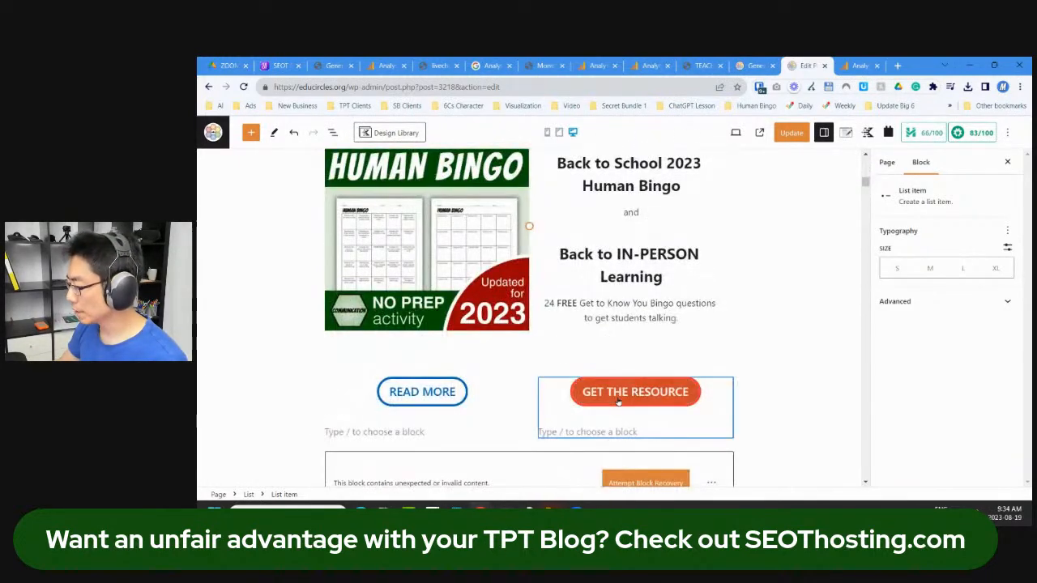
{"action": "left_click", "coordinate": [612, 429]}
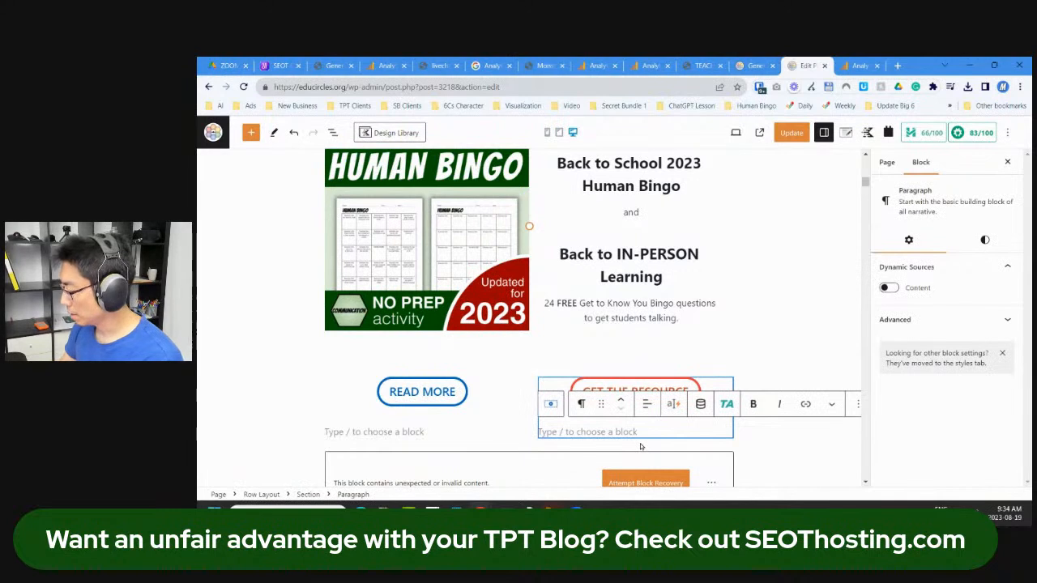
{"action": "type", "text": "(You can edit the files to cust"}
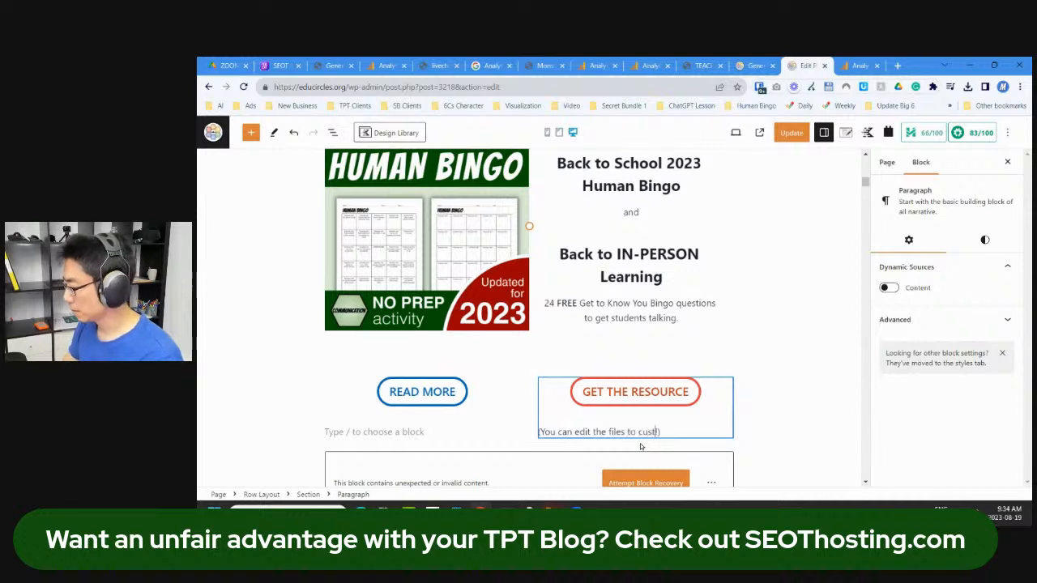
{"action": "type", "text": "pecific student population!"}
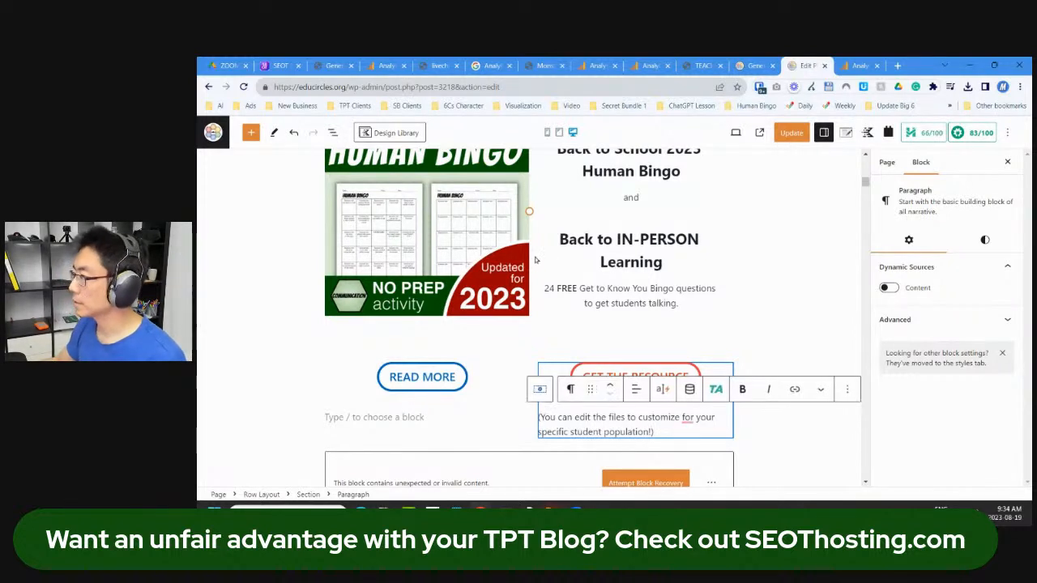
{"action": "left_click", "coordinate": [636, 389]}
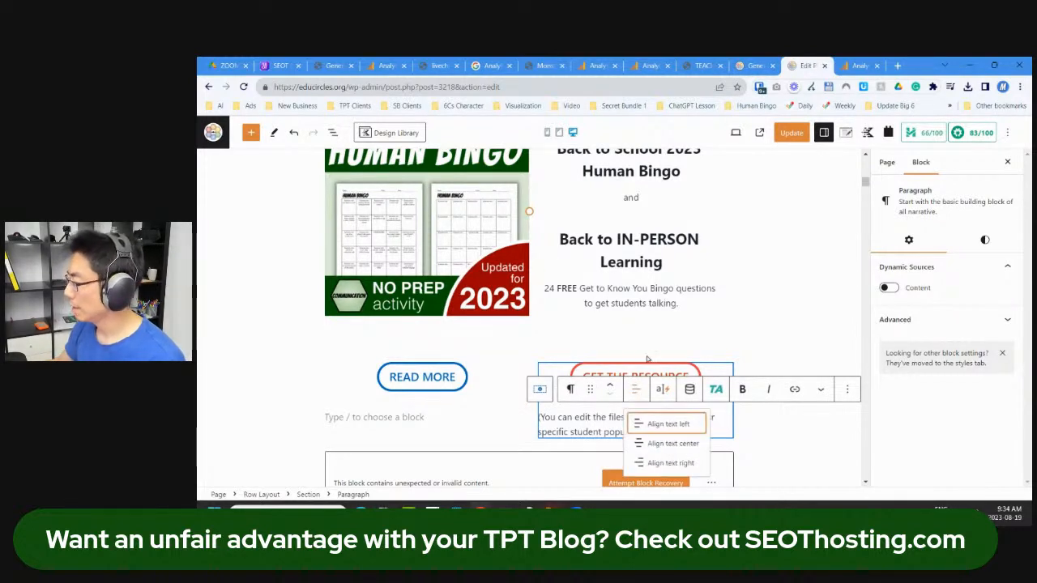
{"action": "left_click", "coordinate": [668, 443]}
Step: Update the page and open its live permalink in a new tab
{"action": "left_click", "coordinate": [792, 134]}
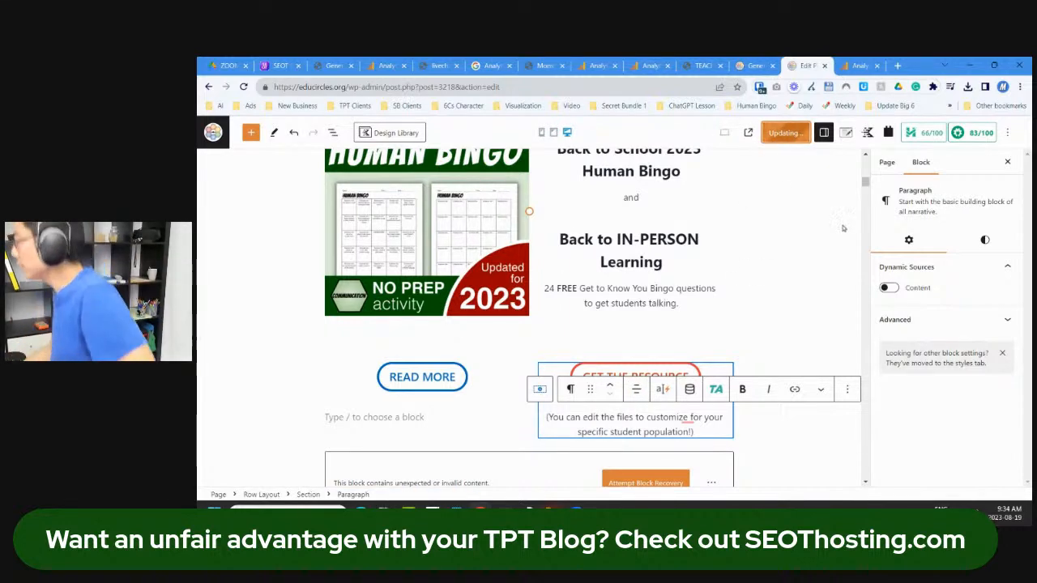
{"action": "left_click", "coordinate": [897, 165]}
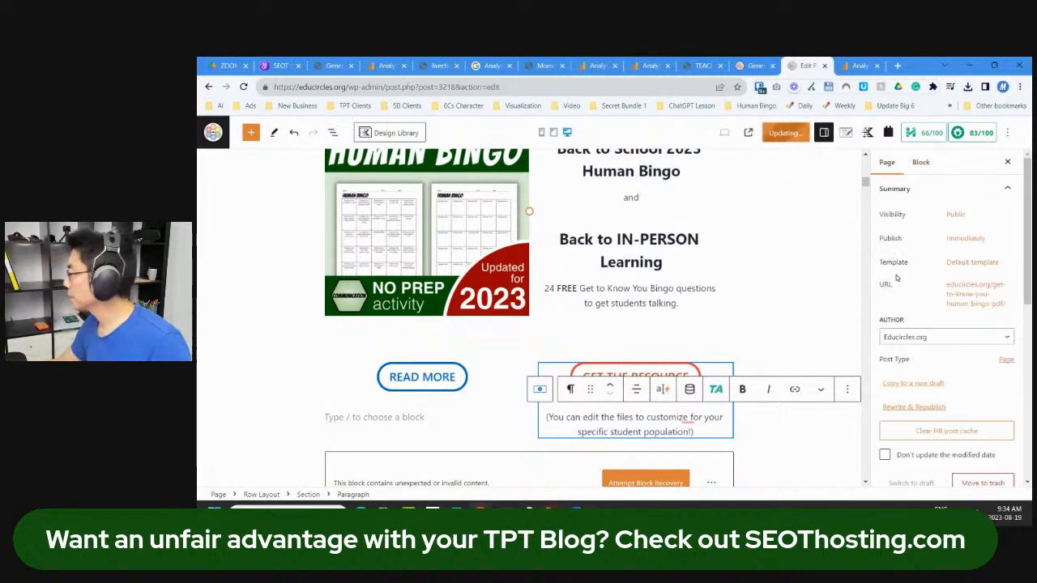
{"action": "right_click", "coordinate": [968, 297]}
{"action": "left_click", "coordinate": [977, 294]}
{"action": "left_click", "coordinate": [977, 293]}
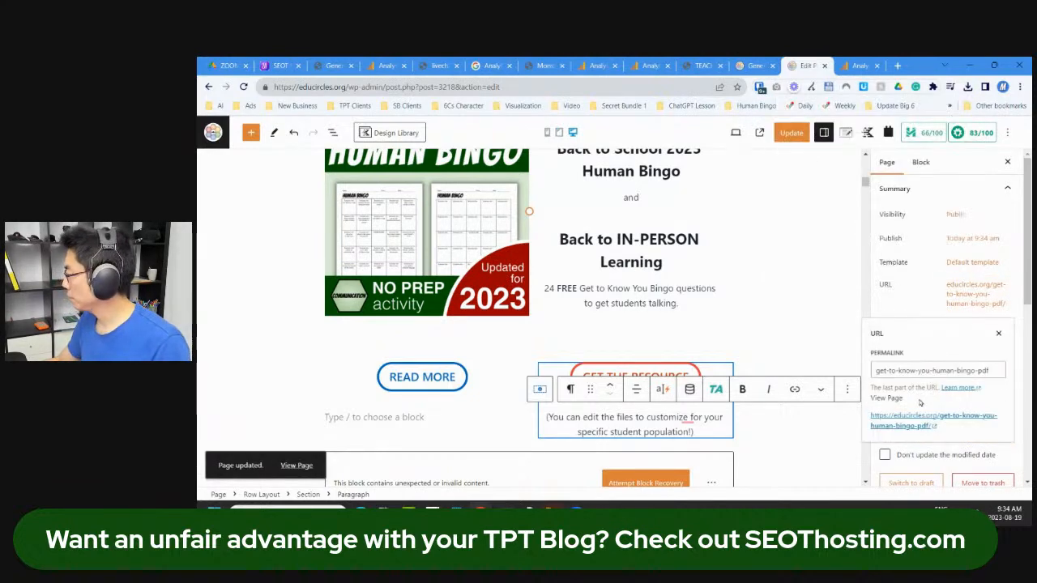
{"action": "left_click", "coordinate": [932, 426]}
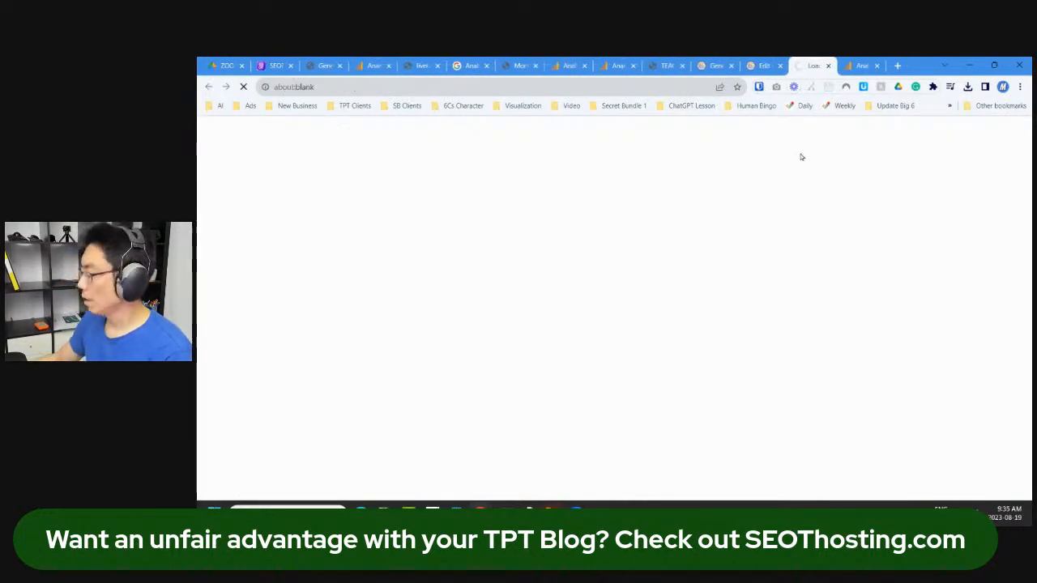
Step: Follow GET THE RESOURCE to the Human Bingo TPT listing and check its 12,897 downloads
{"action": "scroll", "coordinate": [707, 298], "scroll_direction": "down", "scroll_amount": 10}
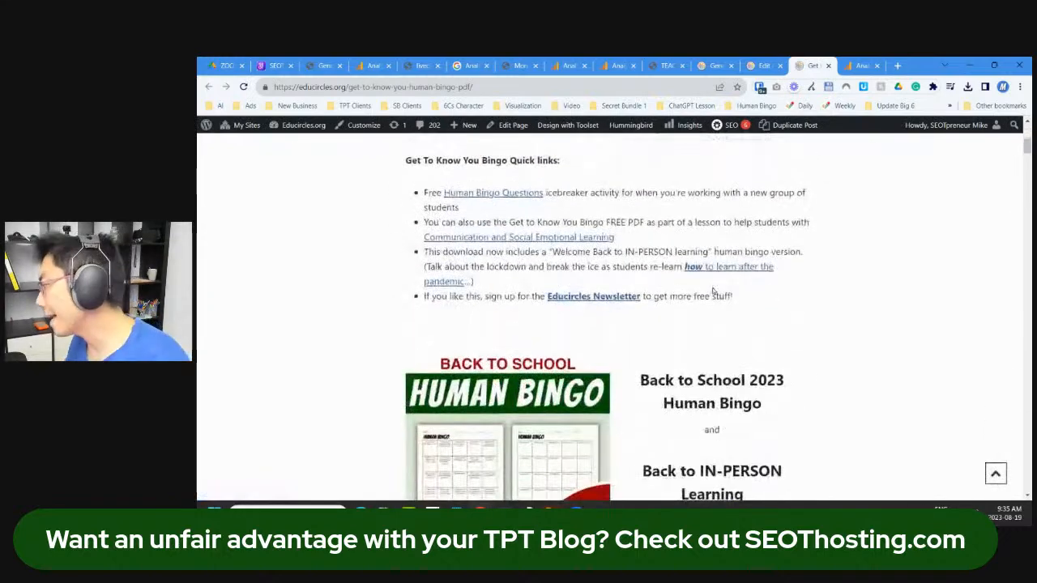
{"action": "left_click", "coordinate": [737, 261]}
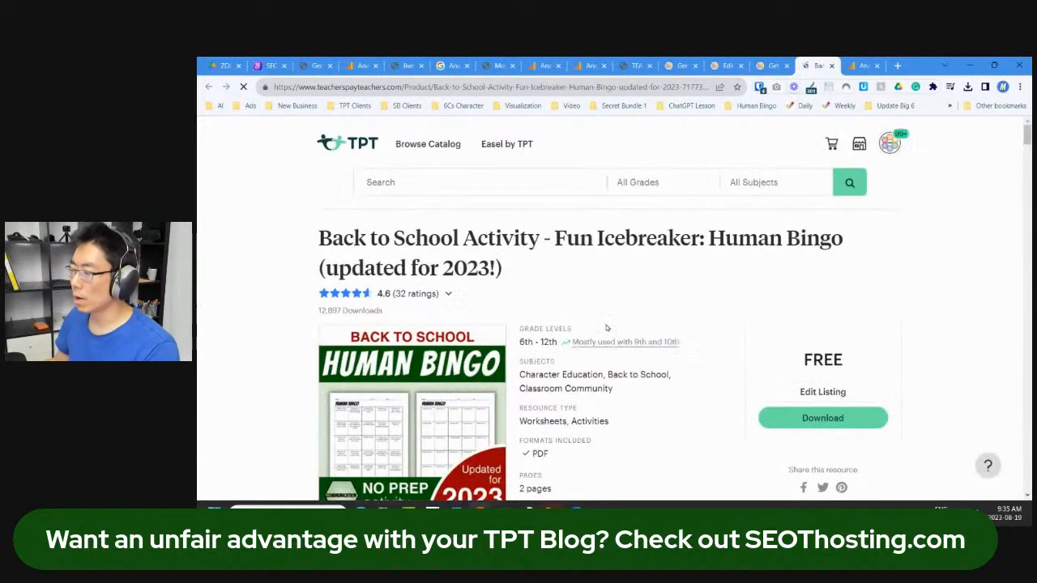
{"action": "left_click_drag", "start_coordinate": [318, 310], "coordinate": [361, 319]}
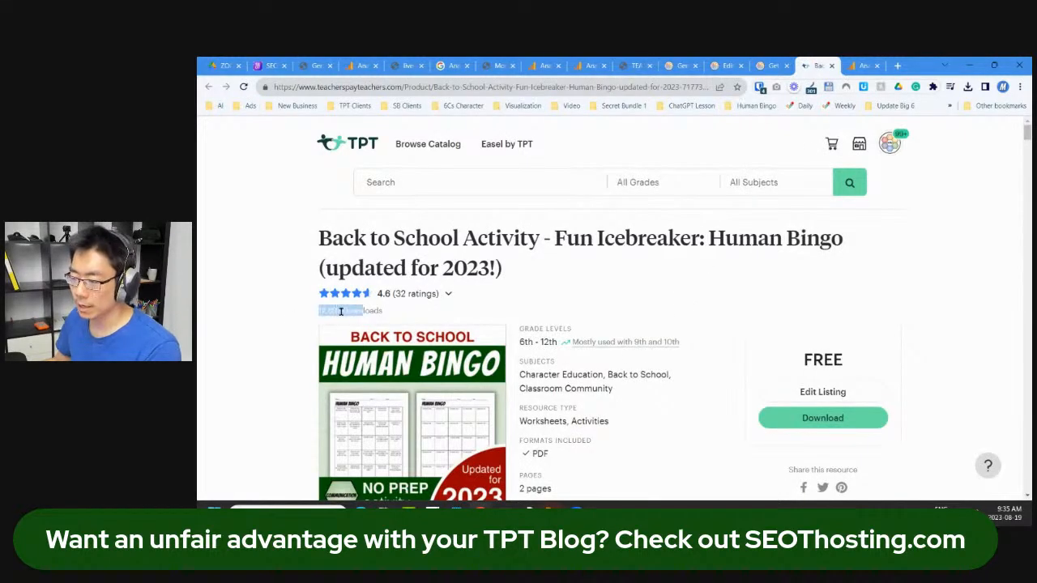
{"action": "left_click", "coordinate": [313, 314]}
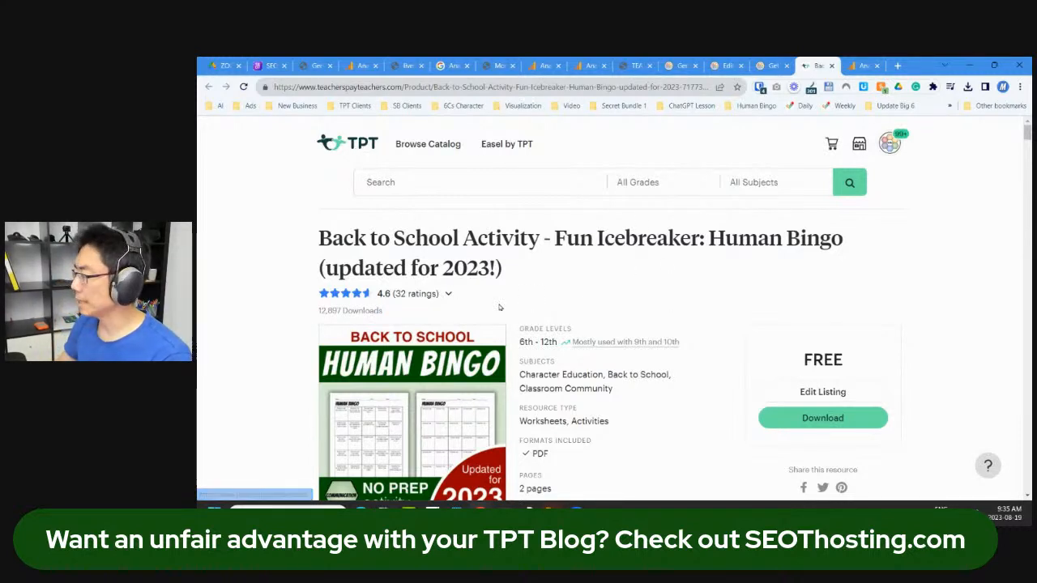
{"action": "scroll", "coordinate": [585, 337], "scroll_direction": "down", "scroll_amount": 3}
Step: Visit the Educircles-org 21st Century Skills store, then return to the MonsterInsights Top Posts/Pages report
{"action": "left_click", "coordinate": [393, 346]}
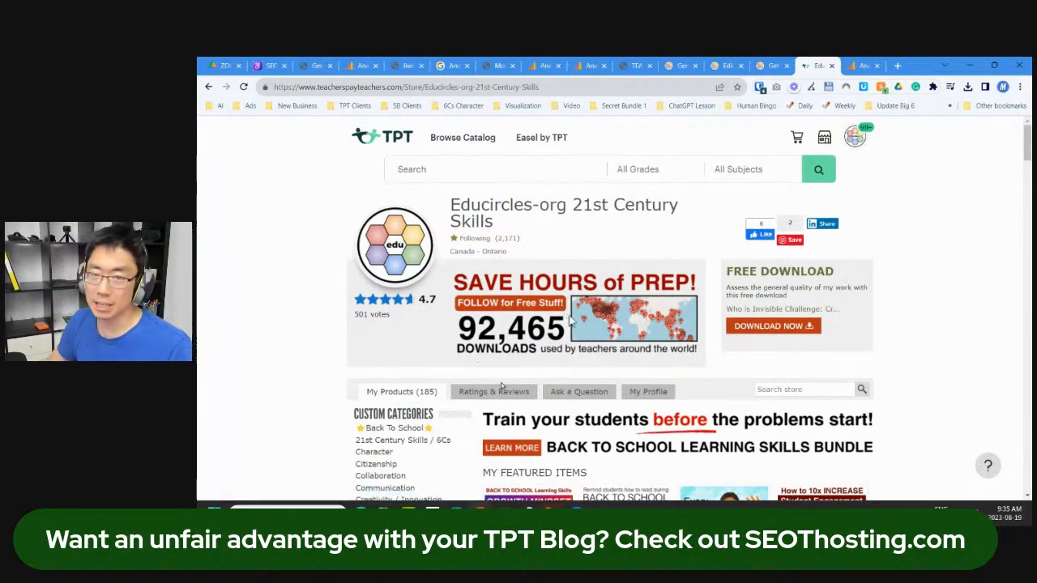
{"action": "left_click", "coordinate": [766, 65]}
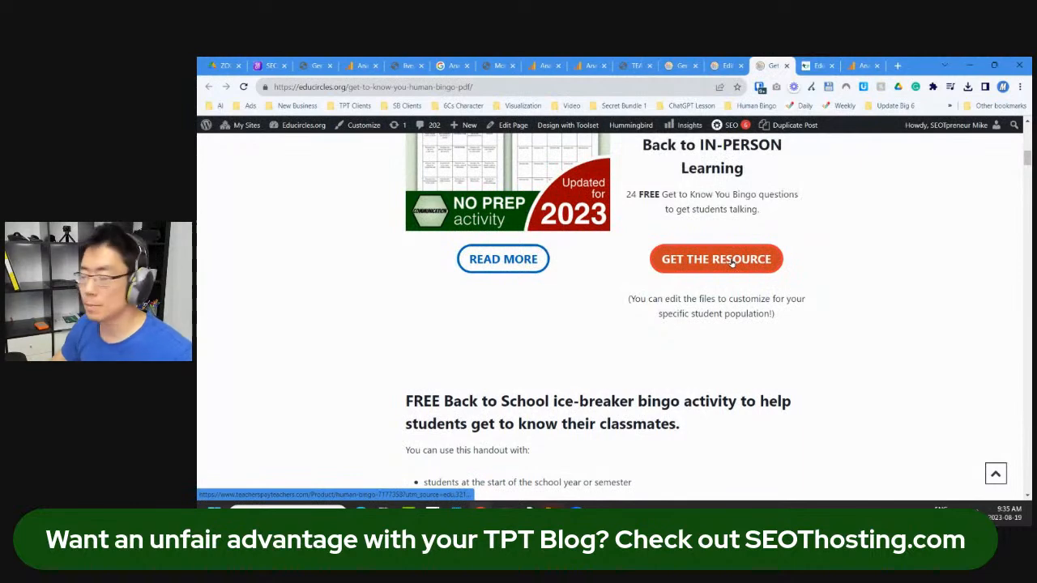
{"action": "scroll", "coordinate": [732, 262], "scroll_direction": "up", "scroll_amount": 3}
{"action": "left_click", "coordinate": [717, 65]}
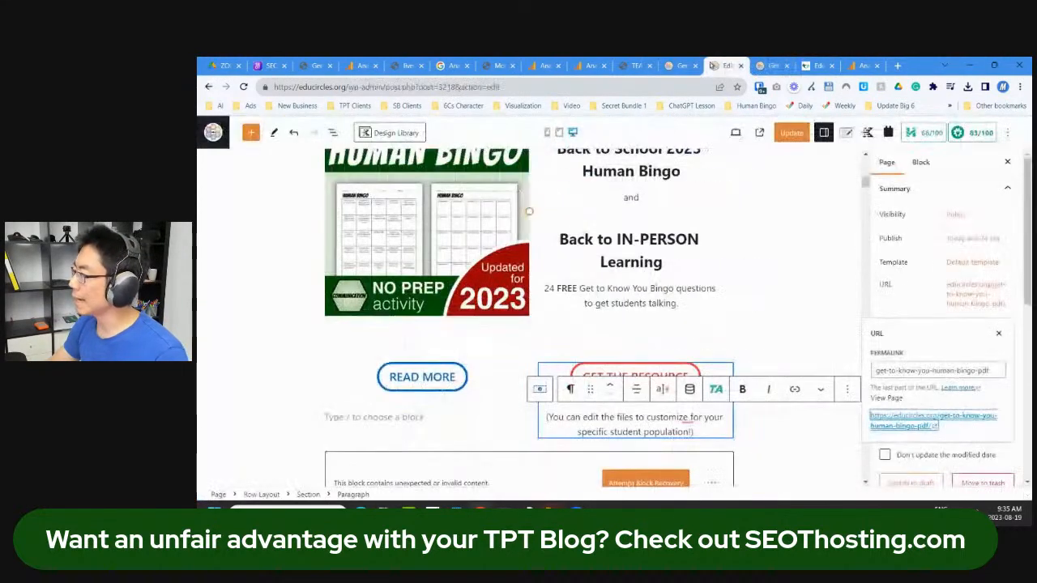
{"action": "left_click", "coordinate": [688, 66]}
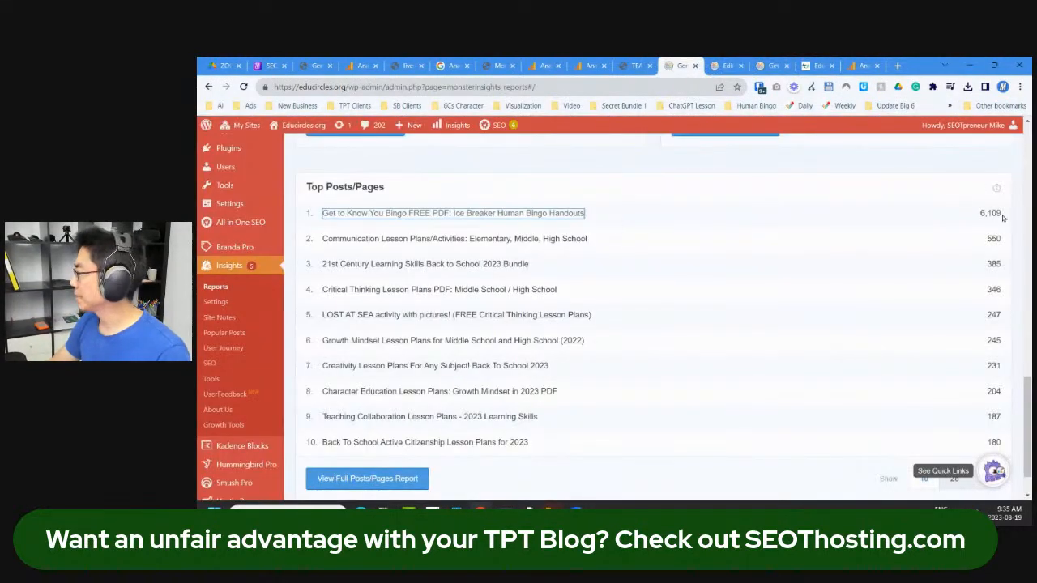
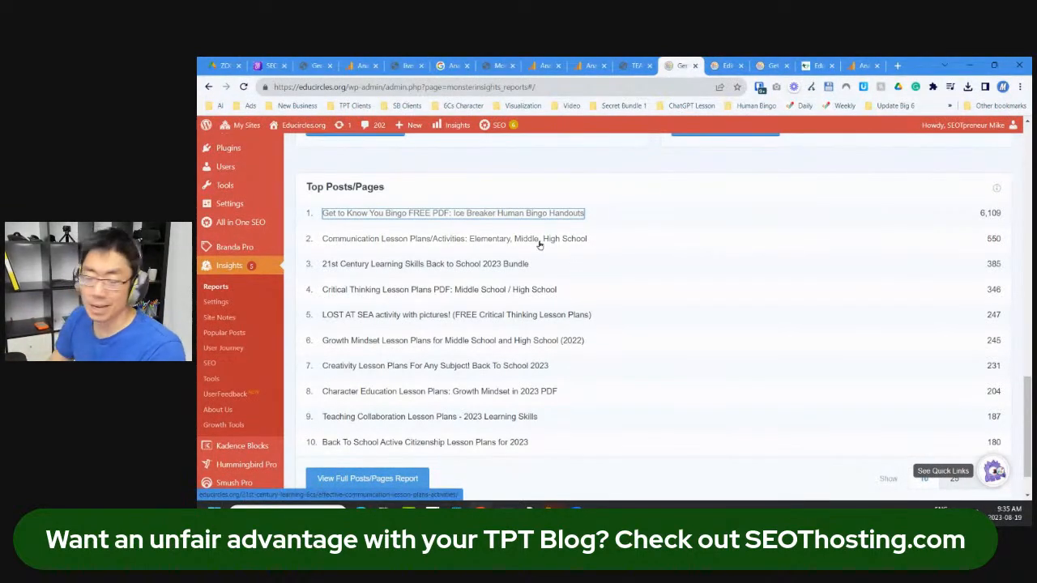
Step: In the Bingo page editor, recover the invalid block as a 60px spacer/divider
{"action": "scroll", "coordinate": [664, 267], "scroll_direction": "up", "scroll_amount": 4}
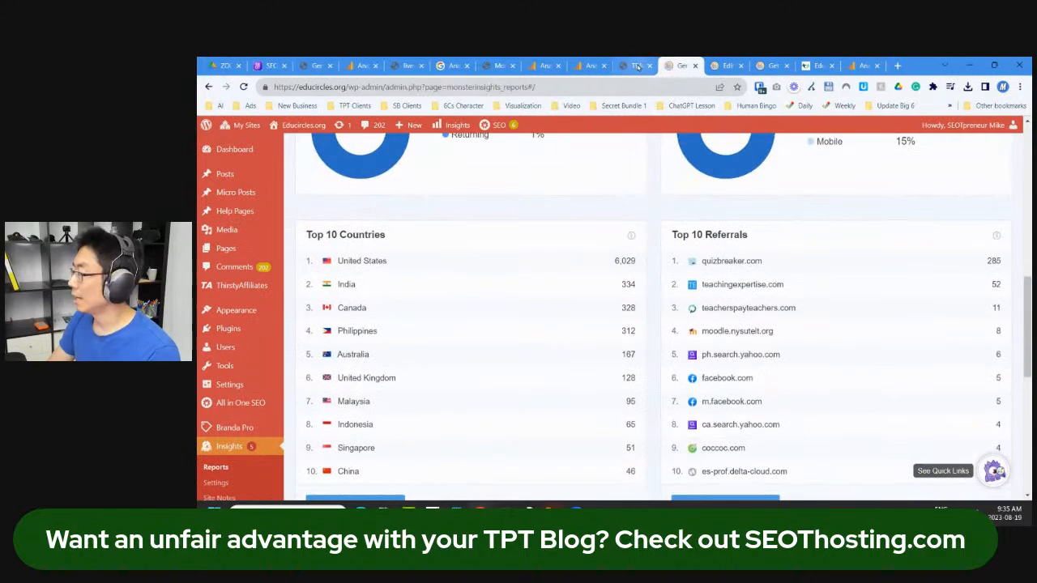
{"action": "left_click", "coordinate": [725, 66]}
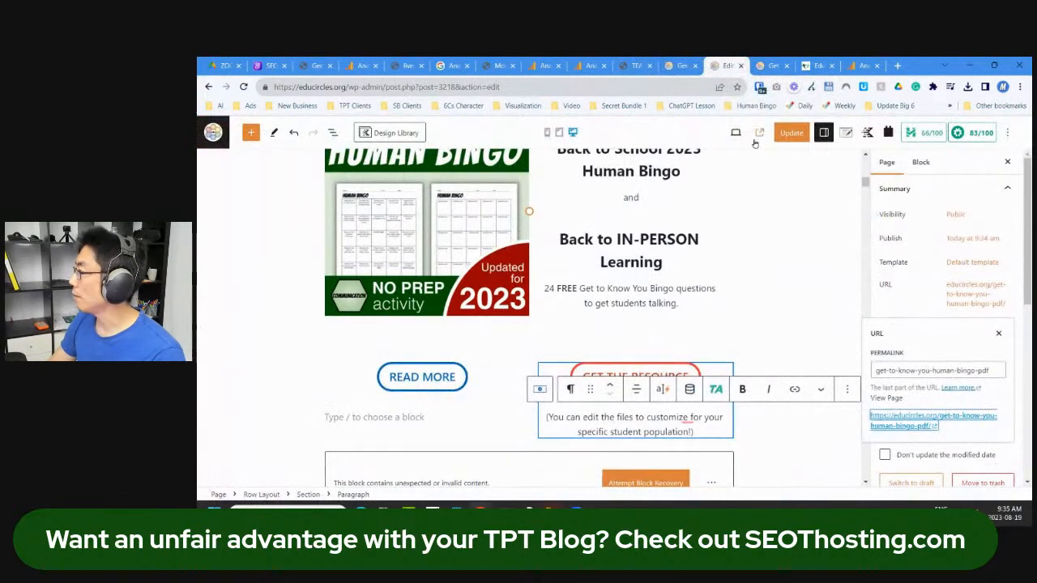
{"action": "scroll", "coordinate": [735, 177], "scroll_direction": "down", "scroll_amount": 3}
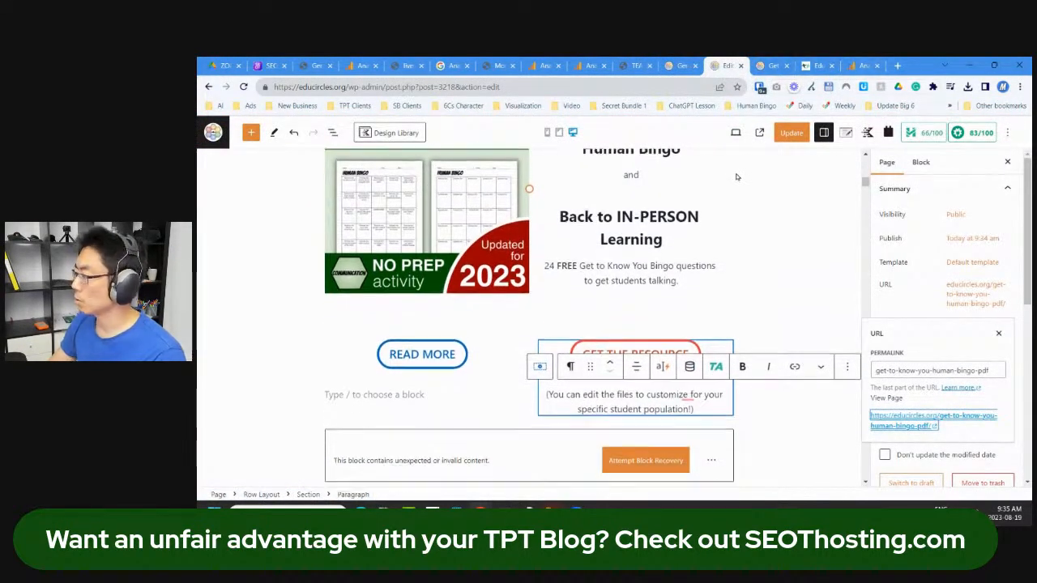
{"action": "scroll", "coordinate": [736, 177], "scroll_direction": "down", "scroll_amount": 1}
{"action": "scroll", "coordinate": [727, 197], "scroll_direction": "up", "scroll_amount": 2}
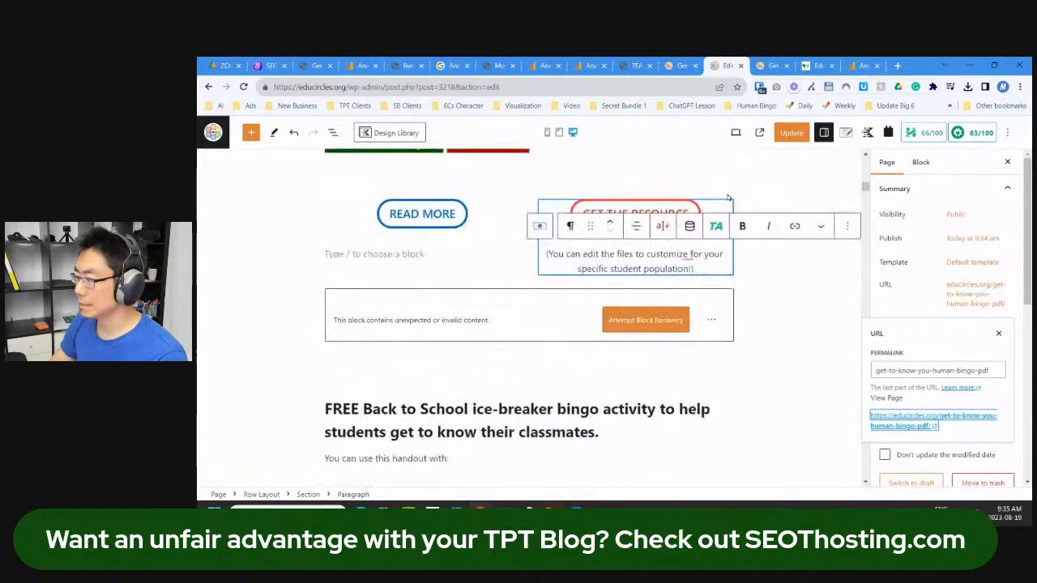
{"action": "left_click", "coordinate": [654, 322]}
Step: Place the caret at the end of the last quick-links item
{"action": "scroll", "coordinate": [648, 331], "scroll_direction": "down", "scroll_amount": 3}
{"action": "scroll", "coordinate": [640, 328], "scroll_direction": "down", "scroll_amount": 1}
{"action": "scroll", "coordinate": [633, 324], "scroll_direction": "up", "scroll_amount": 6}
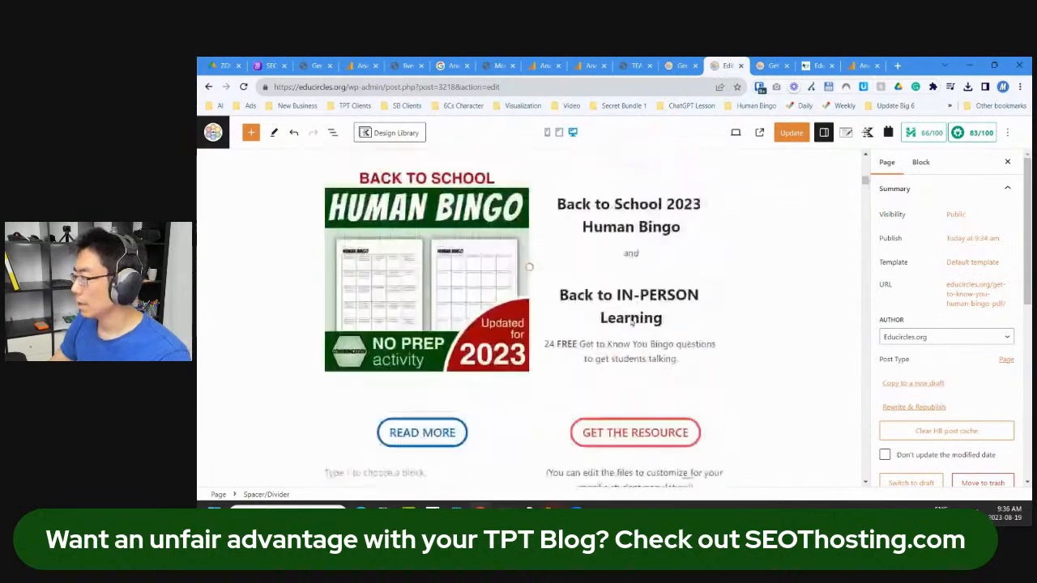
{"action": "scroll", "coordinate": [631, 322], "scroll_direction": "down", "scroll_amount": 5}
{"action": "scroll", "coordinate": [632, 321], "scroll_direction": "up", "scroll_amount": 3}
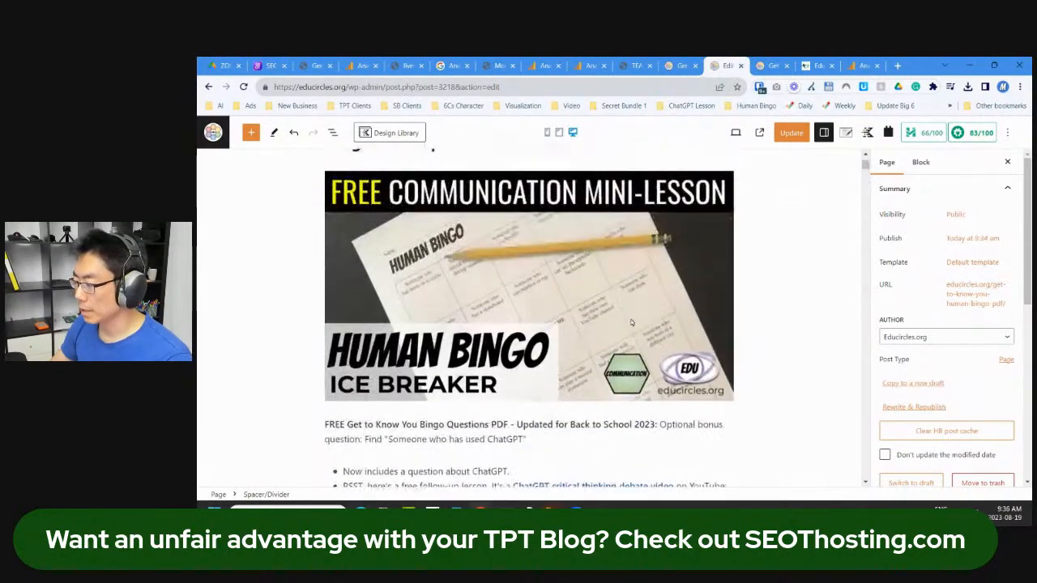
{"action": "scroll", "coordinate": [631, 318], "scroll_direction": "down", "scroll_amount": 3}
{"action": "left_click", "coordinate": [671, 395]}
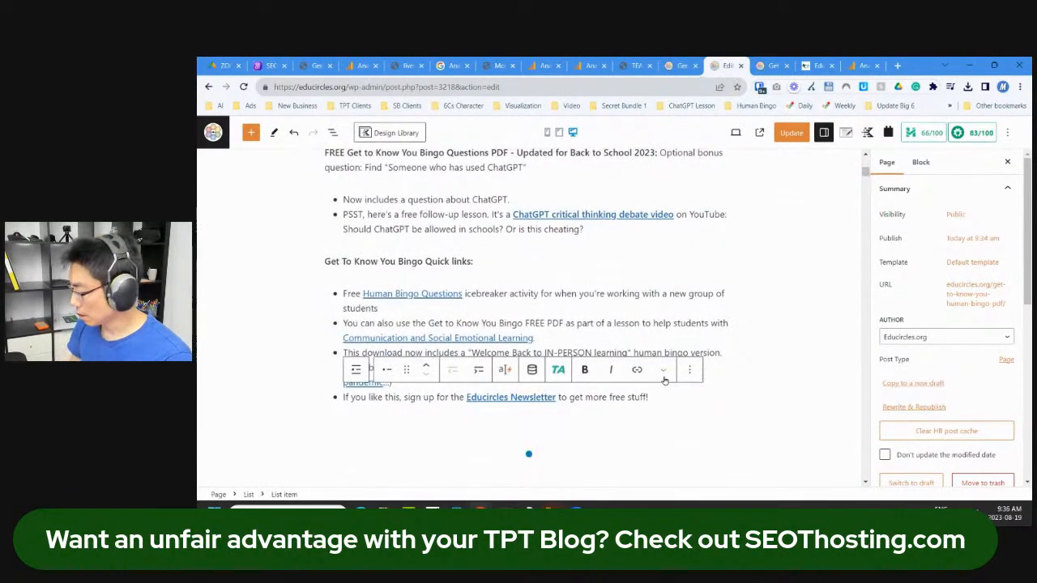
Step: Start a new paragraph after the list reading 'Are you a Junior High, Middle School, High School Teacher?'
{"action": "key", "text": "Return"}
{"action": "key", "text": "Return"}
{"action": "type", "text": "Do you teach English to"}
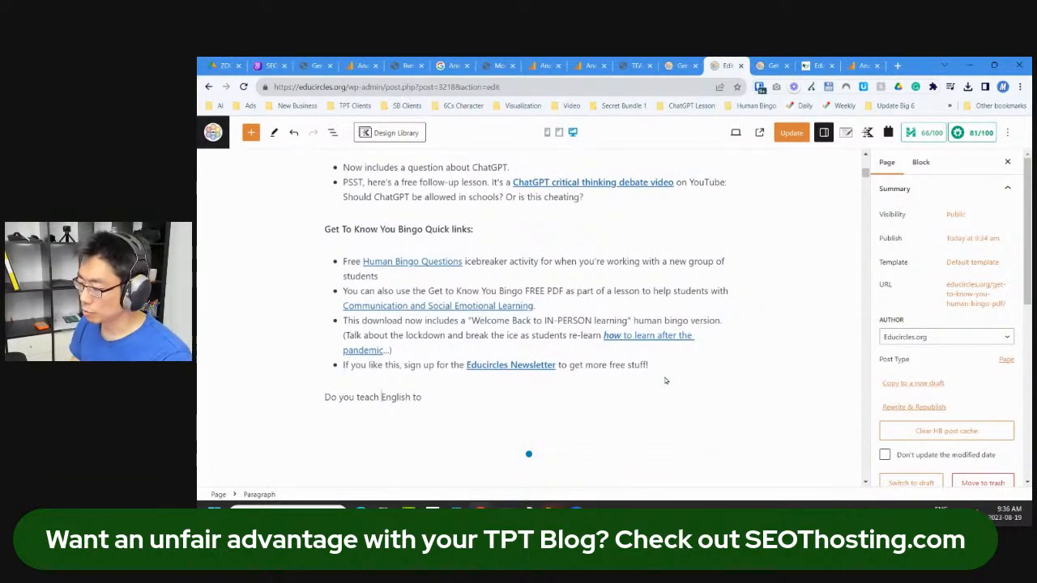
{"action": "key", "text": "ctrl+shift+Right"}
{"action": "type", "text": "Reading to"}
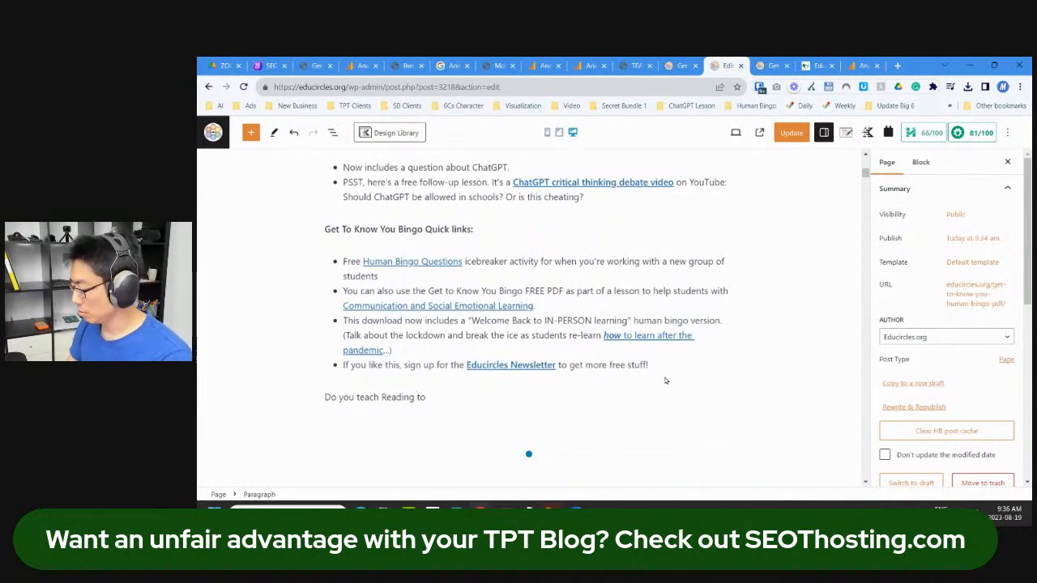
{"action": "key", "text": "shift+Home"}
{"action": "type", "text": "Are you a"}
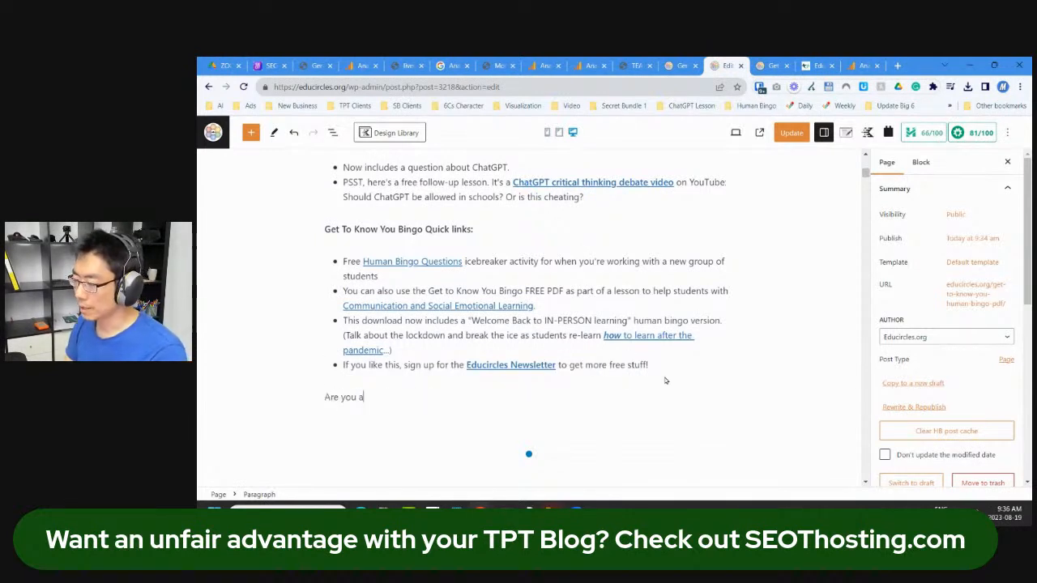
{"action": "key", "text": "ctrl+shift+Left"}
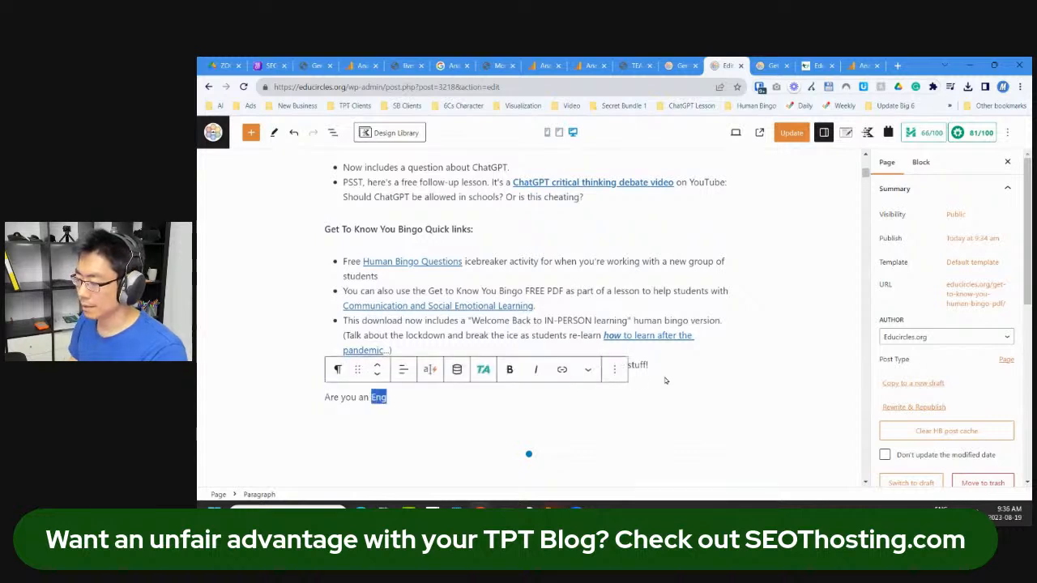
{"action": "type", "text": "English Middle School,"}
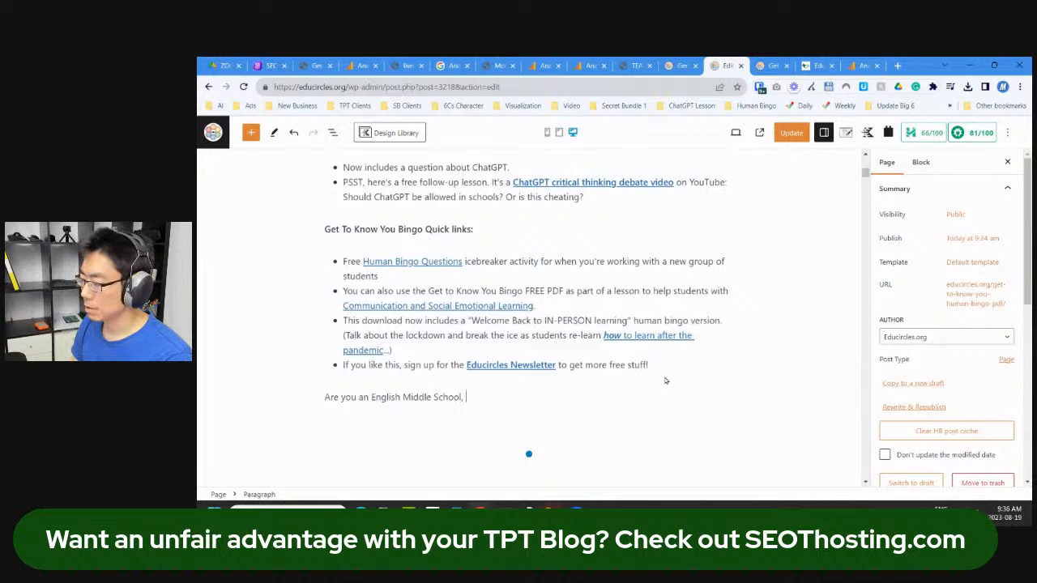
{"action": "type", "text": "Junior High,"}
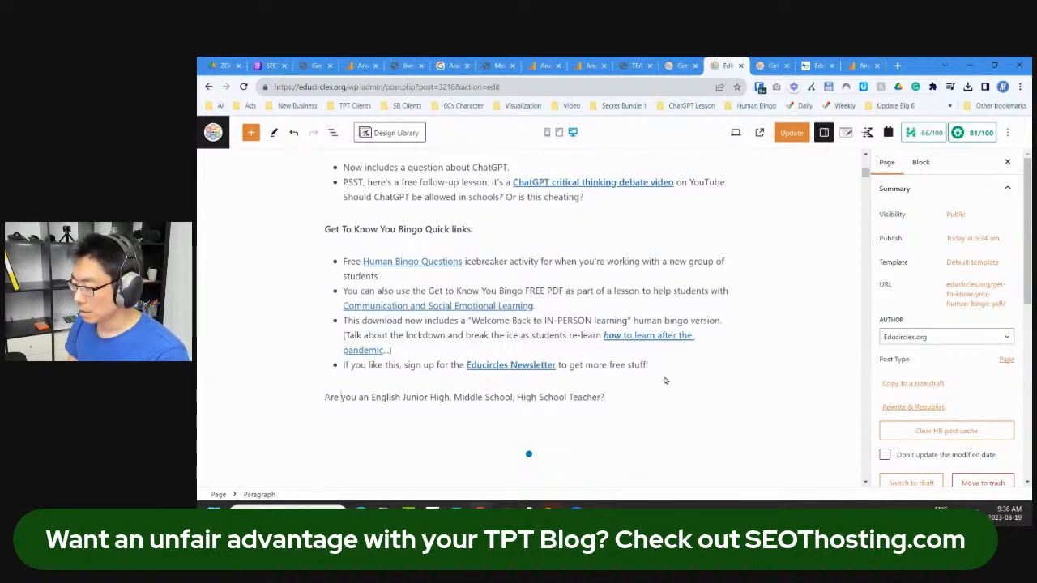
Step: Append 'Do you teach English Language Arts?' and make the whole question bold
{"action": "key", "text": "Right"}
{"action": "key", "text": "ctrl+shift+Right"}
{"action": "key", "text": "ctrl+shift+Right"}
{"action": "key", "text": "Delete"}
{"action": "key", "text": "End"}
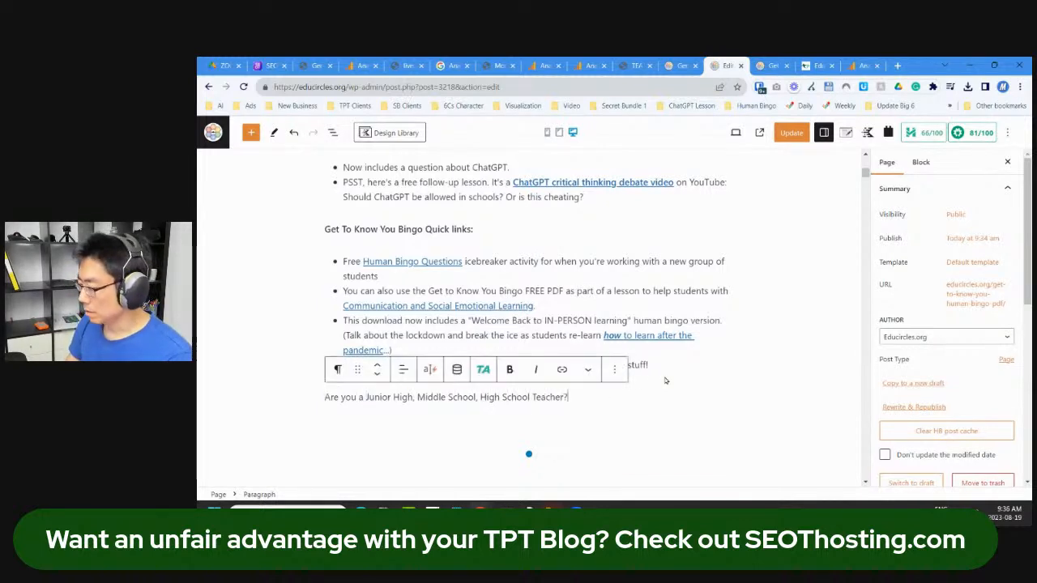
{"action": "type", "text": "Do you teach English Lag"}
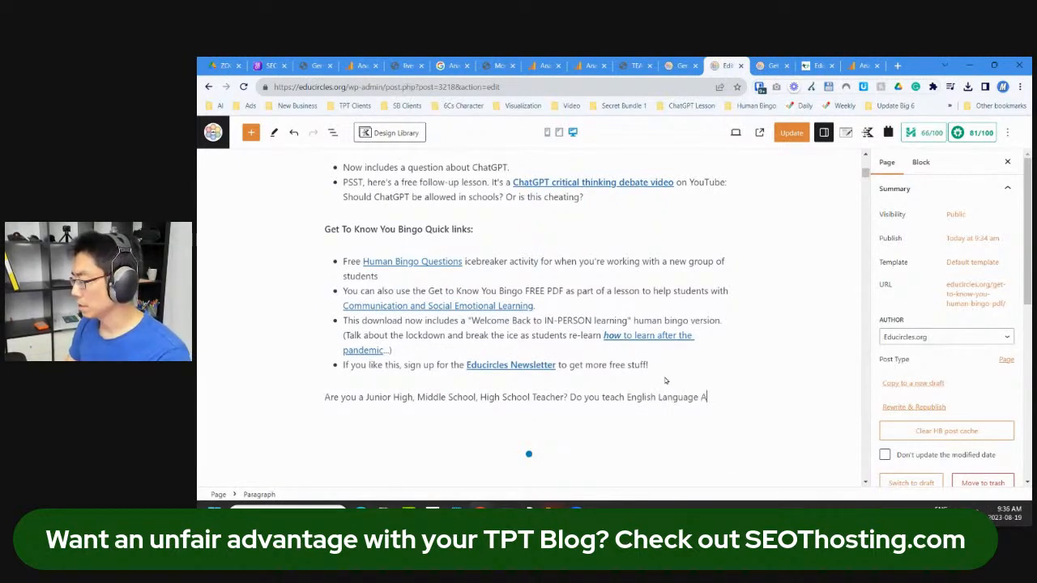
{"action": "key", "text": "shift+Home"}
{"action": "key", "text": "ctrl+b"}
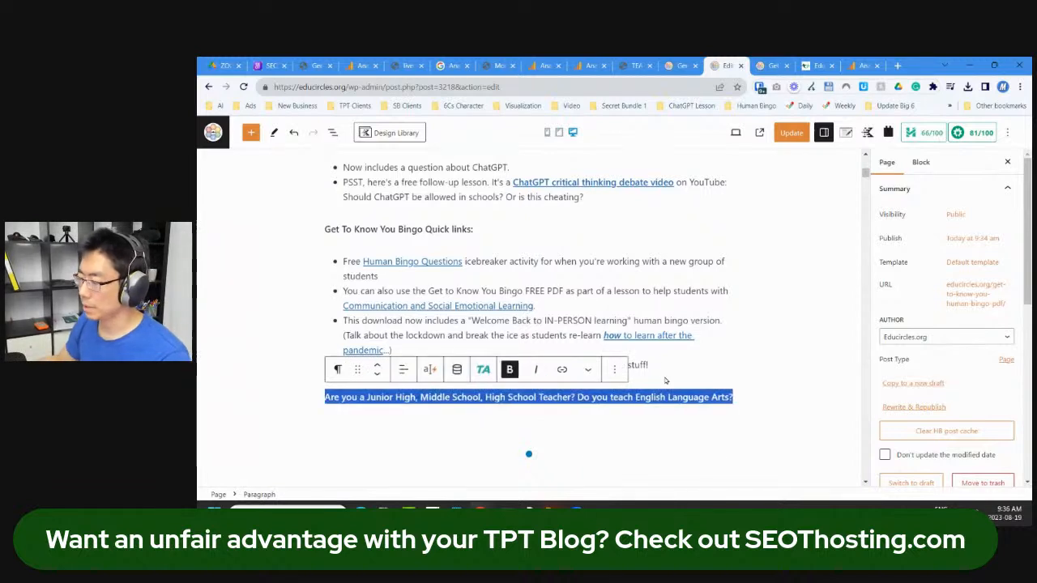
Step: Convert the teacher question into an Advanced Text block as a Heading 3
{"action": "left_click", "coordinate": [432, 232]}
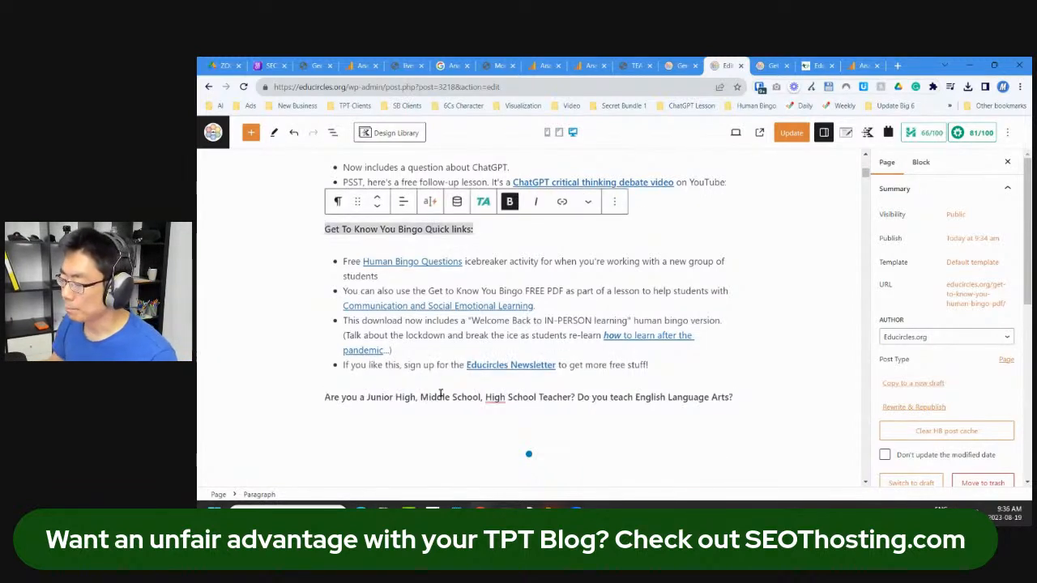
{"action": "left_click", "coordinate": [437, 397]}
{"action": "left_click", "coordinate": [338, 369]}
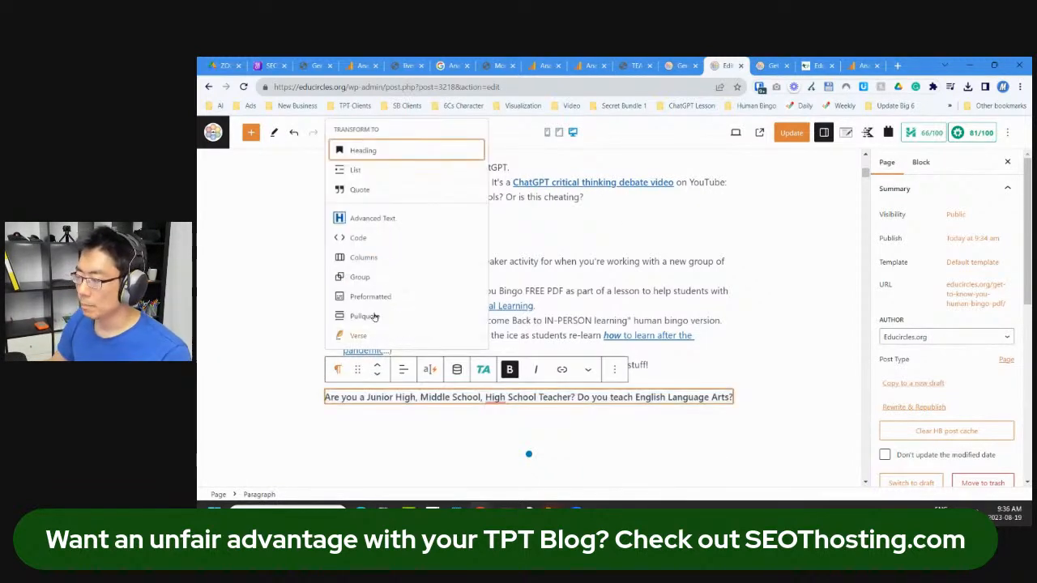
{"action": "left_click", "coordinate": [392, 219]}
{"action": "left_click", "coordinate": [403, 375]}
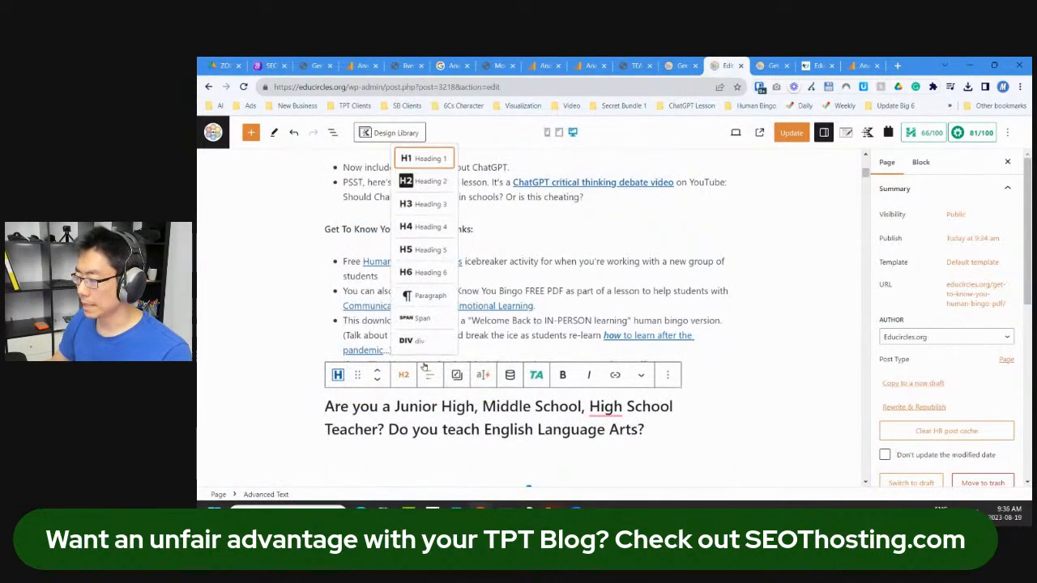
{"action": "left_click", "coordinate": [427, 209]}
Step: Convert the Quick links line into an Advanced Text Heading 3 as well
{"action": "scroll", "coordinate": [512, 253], "scroll_direction": "up", "scroll_amount": 2}
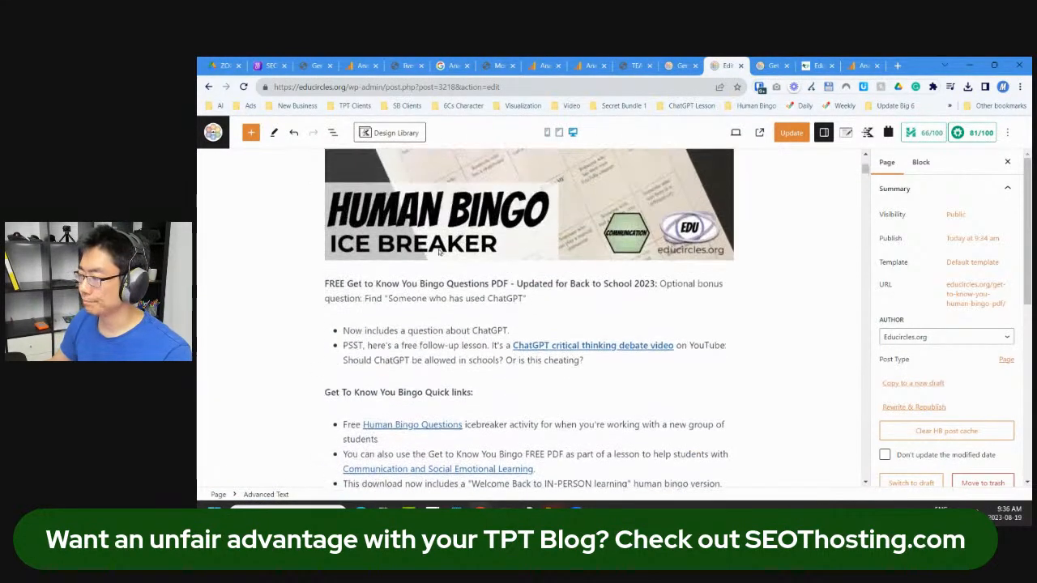
{"action": "left_click", "coordinate": [410, 393]}
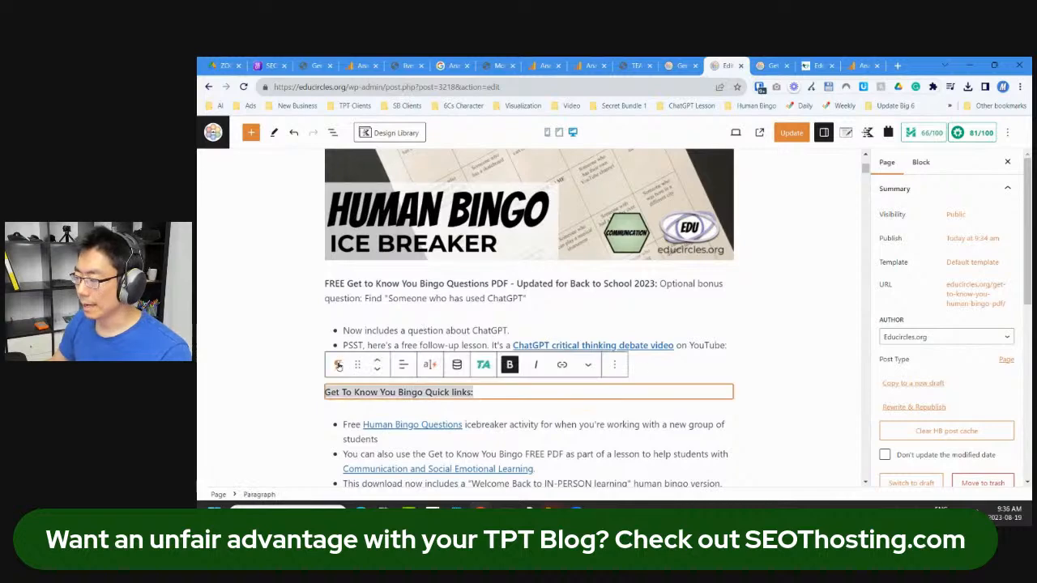
{"action": "left_click", "coordinate": [338, 365]}
{"action": "left_click", "coordinate": [392, 215]}
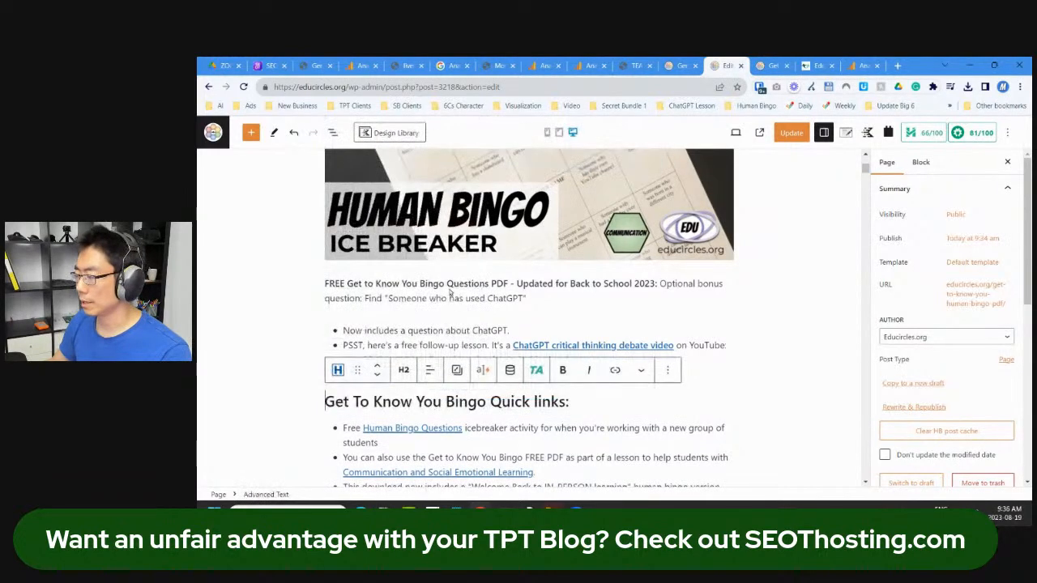
{"action": "left_click", "coordinate": [402, 371]}
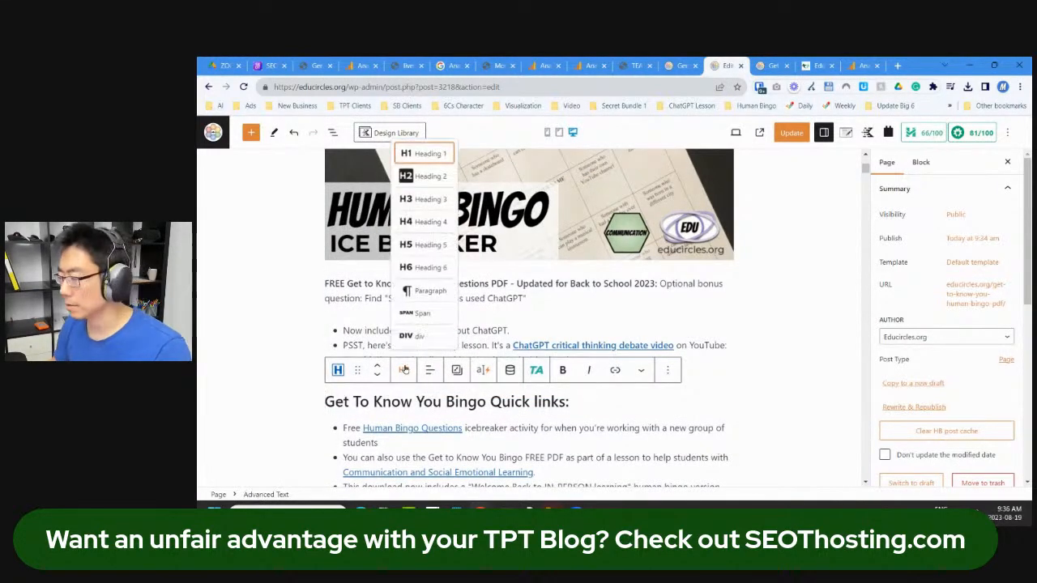
{"action": "left_click", "coordinate": [436, 199]}
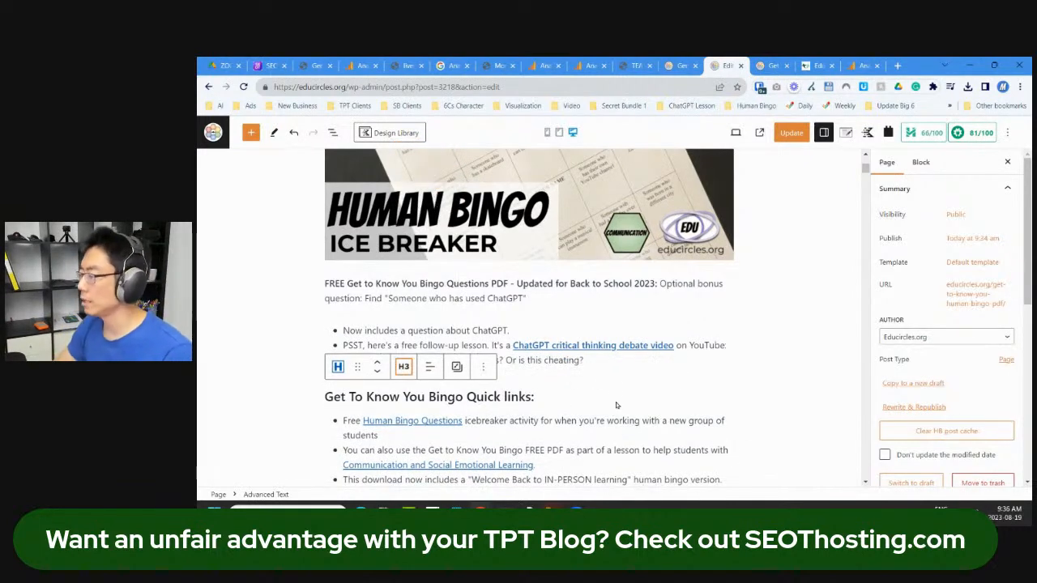
Step: Start an empty bullet list under the question, update the page, and view it live
{"action": "scroll", "coordinate": [695, 334], "scroll_direction": "down", "scroll_amount": 3}
{"action": "left_click", "coordinate": [449, 344]}
{"action": "left_click", "coordinate": [564, 362]}
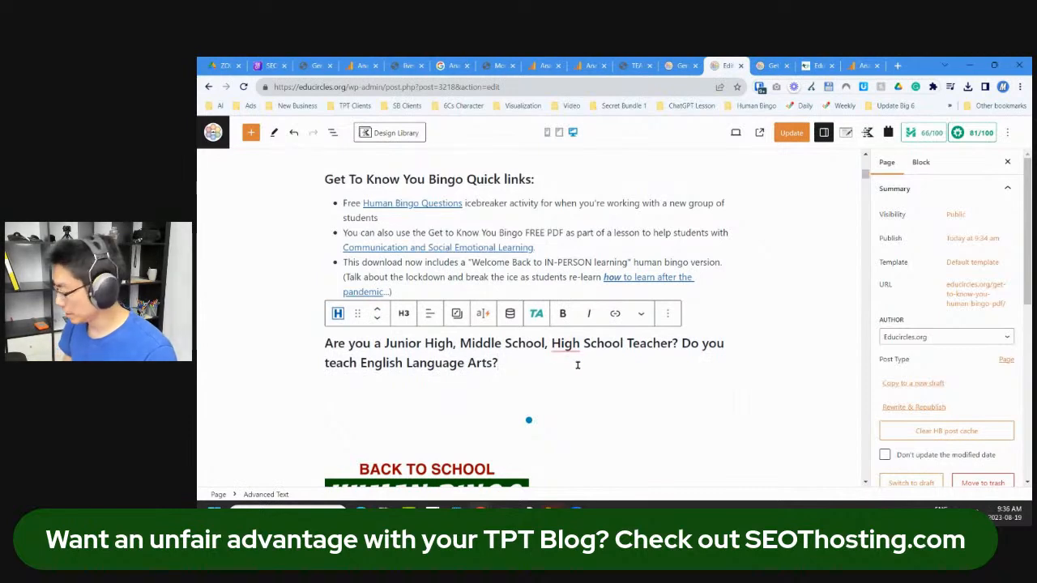
{"action": "key", "text": "Return"}
{"action": "type", "text": "-"}
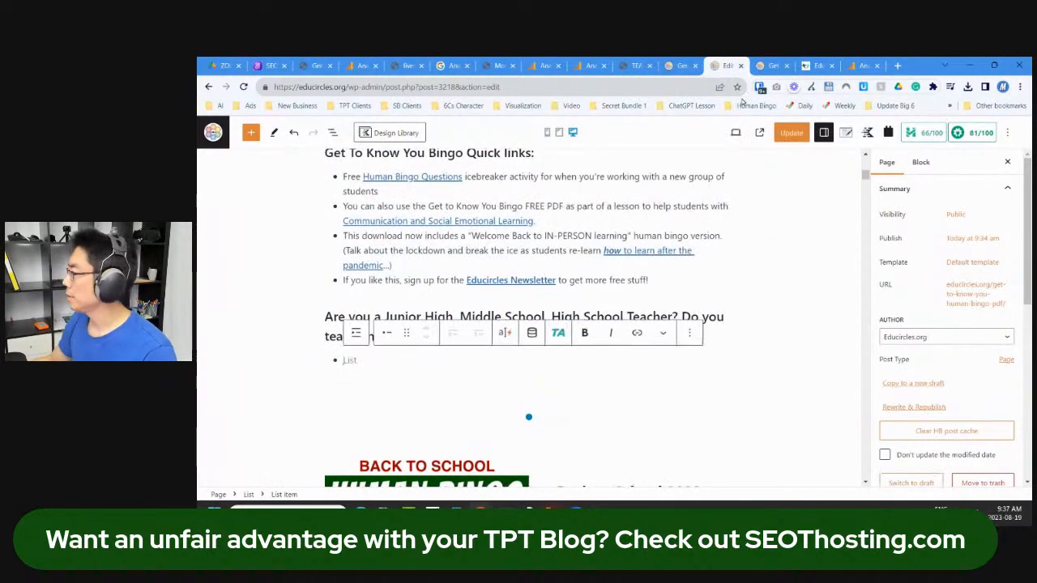
{"action": "left_click", "coordinate": [791, 132]}
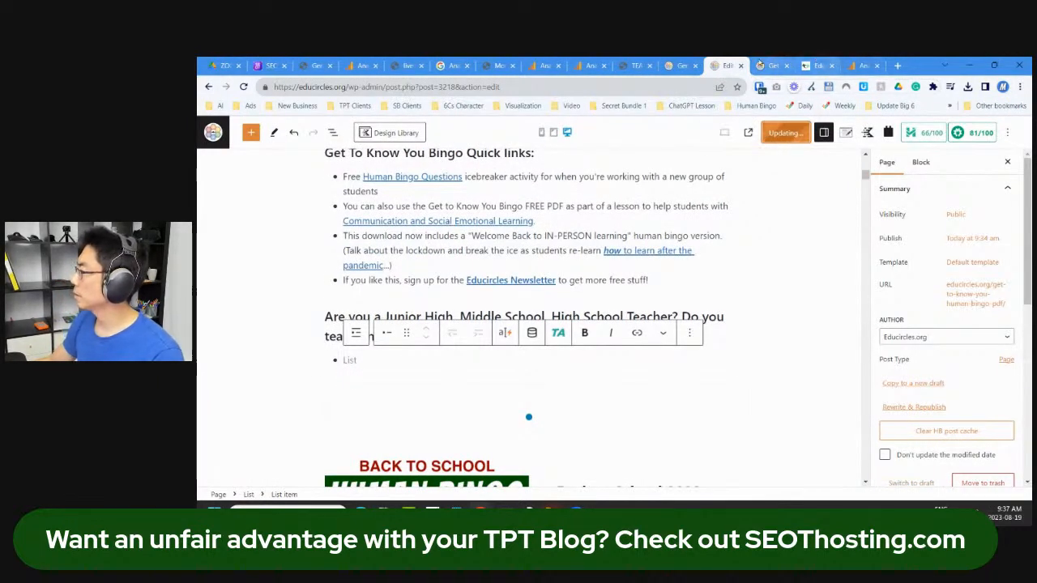
{"action": "left_click", "coordinate": [766, 65]}
{"action": "scroll", "coordinate": [768, 308], "scroll_direction": "up", "scroll_amount": 6}
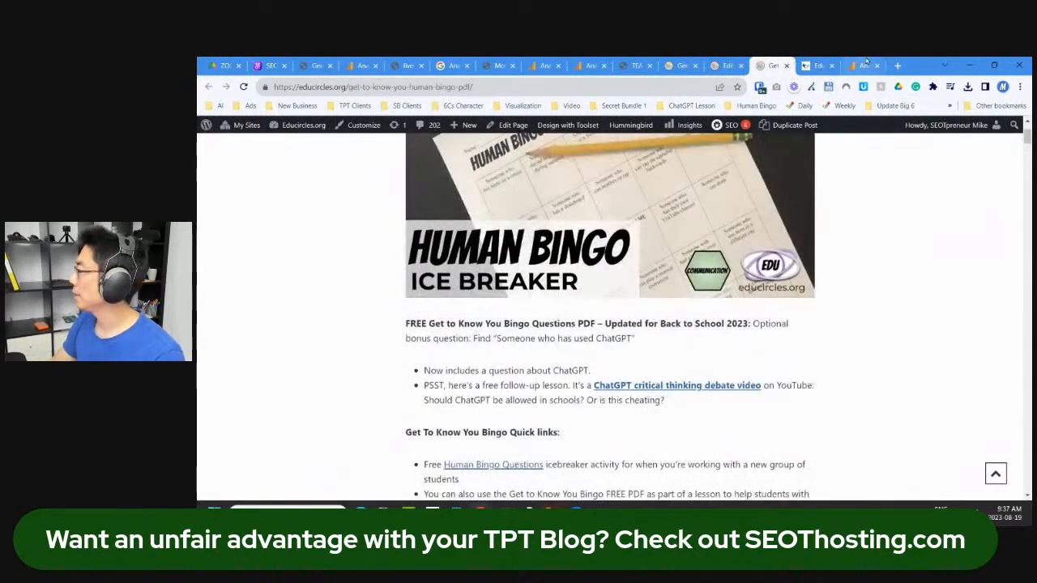
Step: On Teachers Pay Teachers, open the Reading Comprehension MEGA Bundle product page
{"action": "left_click", "coordinate": [818, 66]}
{"action": "scroll", "coordinate": [592, 348], "scroll_direction": "down", "scroll_amount": 3}
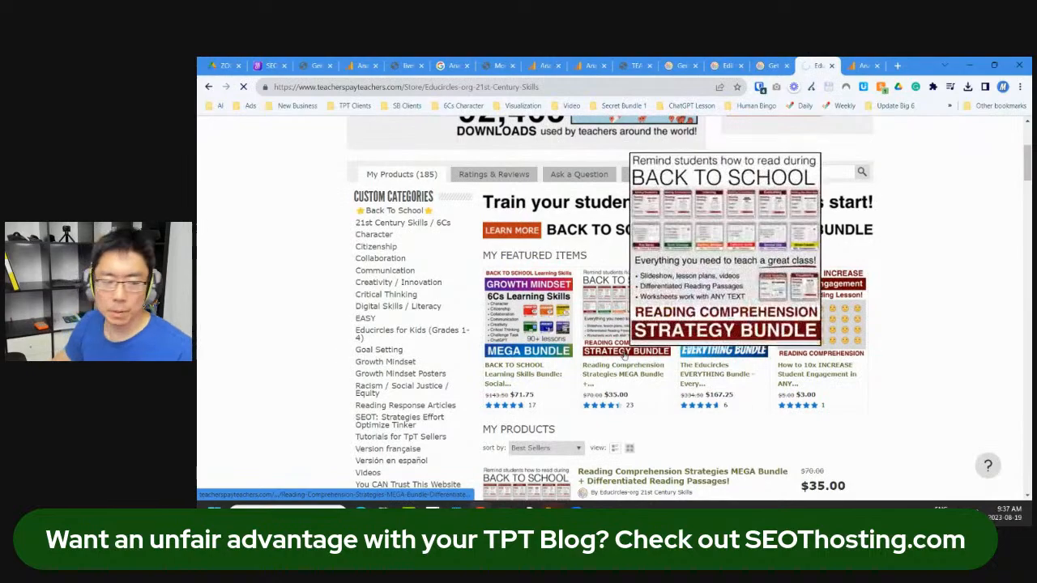
{"action": "left_click", "coordinate": [625, 356]}
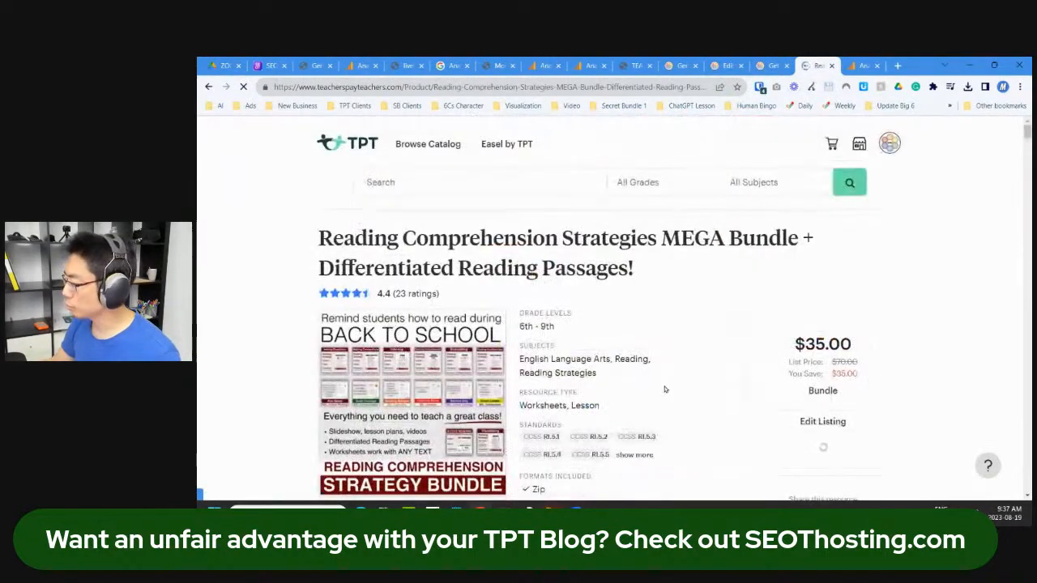
{"action": "scroll", "coordinate": [658, 401], "scroll_direction": "down", "scroll_amount": 3}
{"action": "scroll", "coordinate": [658, 401], "scroll_direction": "down", "scroll_amount": 15}
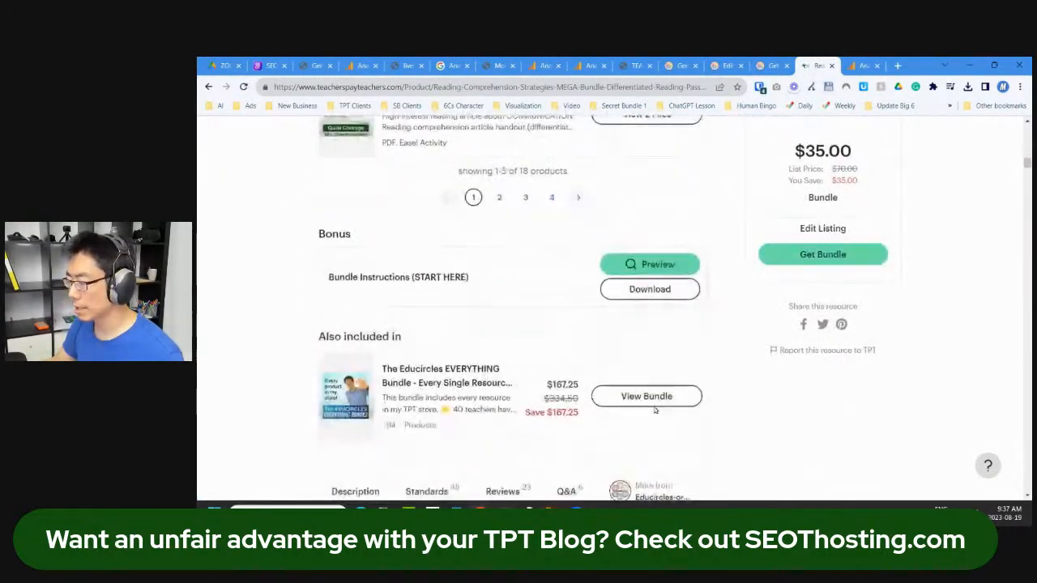
{"action": "scroll", "coordinate": [655, 410], "scroll_direction": "down", "scroll_amount": 3}
{"action": "scroll", "coordinate": [469, 333], "scroll_direction": "up", "scroll_amount": 3}
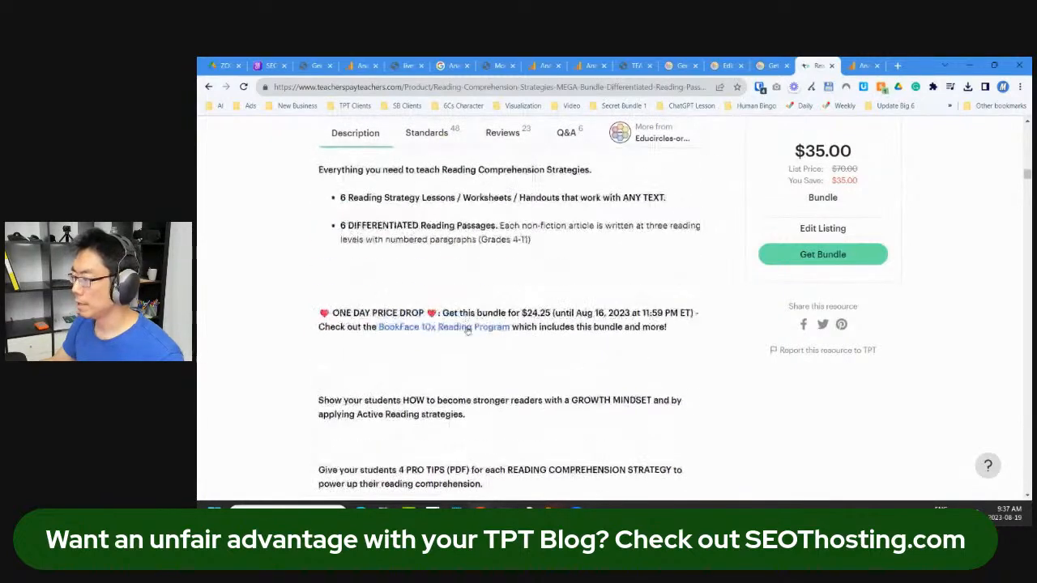
Step: Open the BookFace 10x Reading Program in a new tab, then search the MEGA Bundle page
{"action": "right_click", "coordinate": [466, 331]}
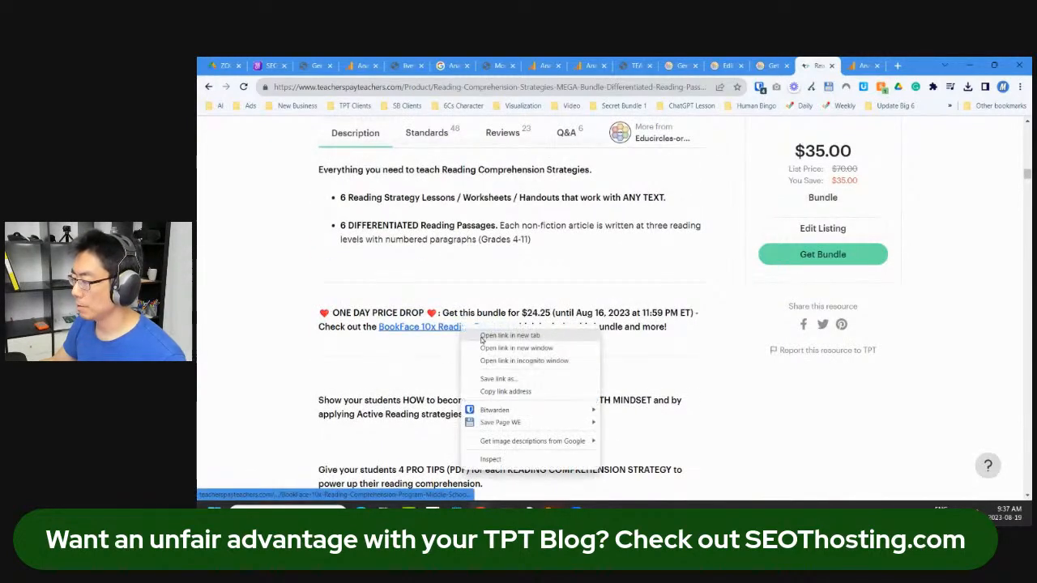
{"action": "left_click", "coordinate": [512, 337]}
{"action": "left_click", "coordinate": [824, 63]}
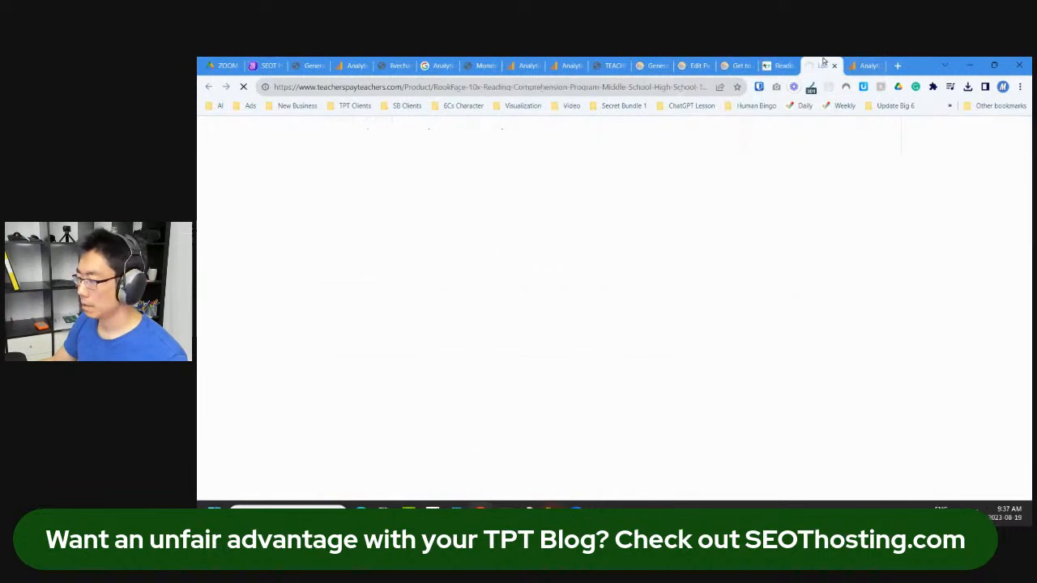
{"action": "scroll", "coordinate": [683, 314], "scroll_direction": "down", "scroll_amount": 6}
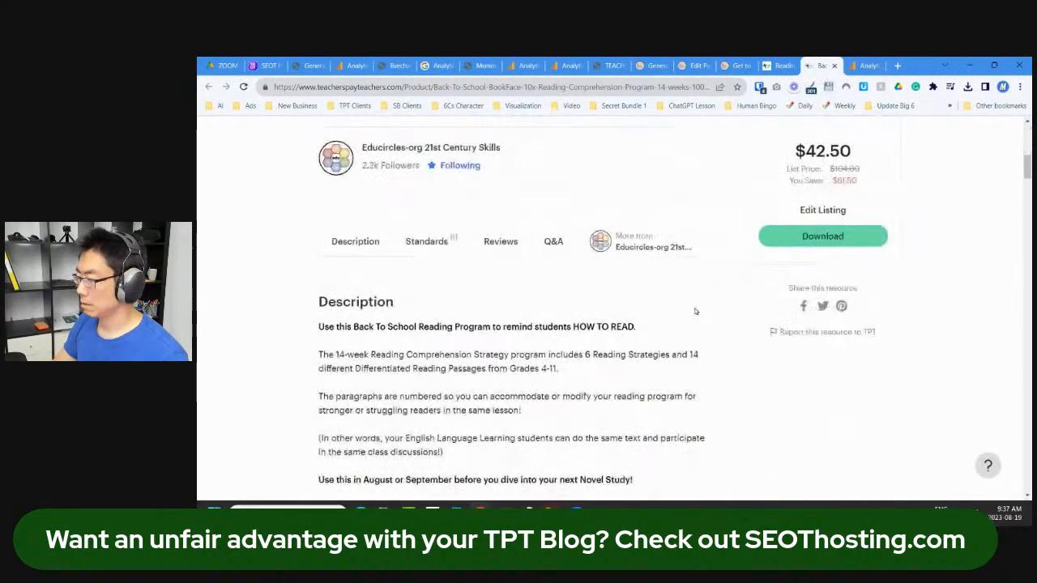
{"action": "scroll", "coordinate": [683, 314], "scroll_direction": "down", "scroll_amount": 3}
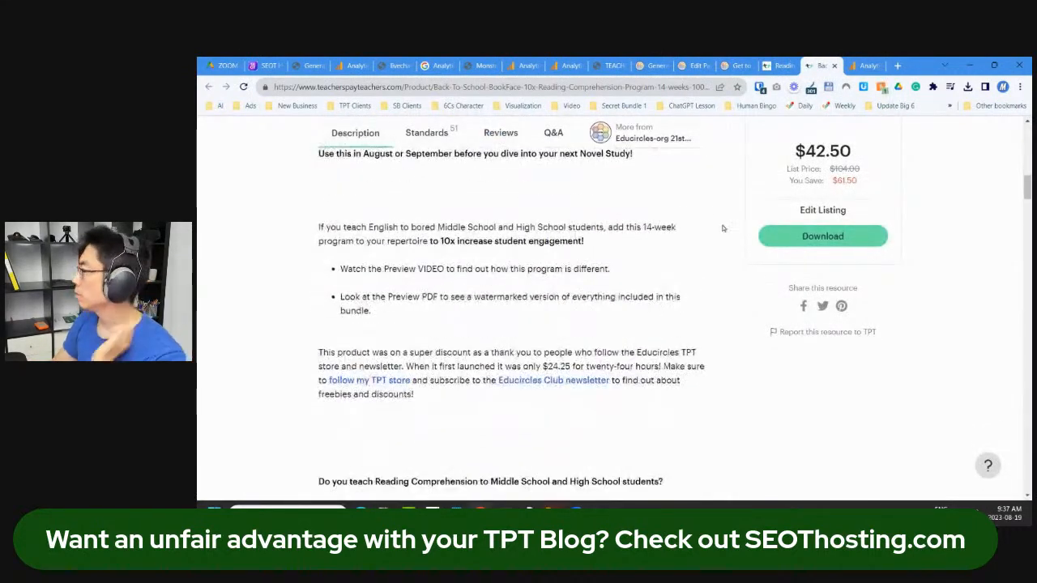
{"action": "left_click", "coordinate": [770, 65]}
{"action": "scroll", "coordinate": [261, 346], "scroll_direction": "down", "scroll_amount": 10}
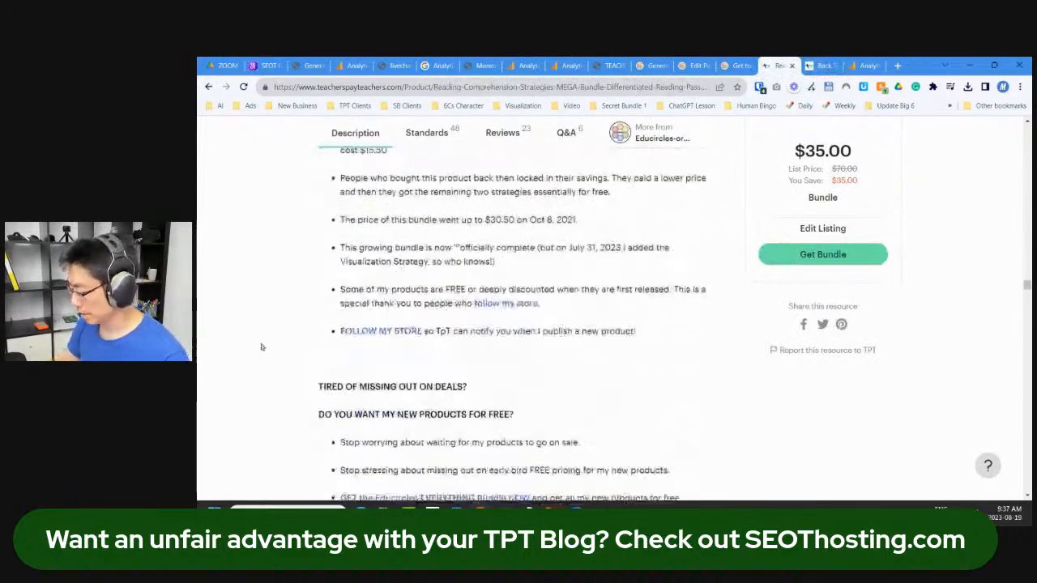
{"action": "key", "text": "ctrl+f"}
Step: Select the promo from NEW PRODUCT ALERT through the Remind students line, copy it, and return to the editor
{"action": "type", "text": "."}
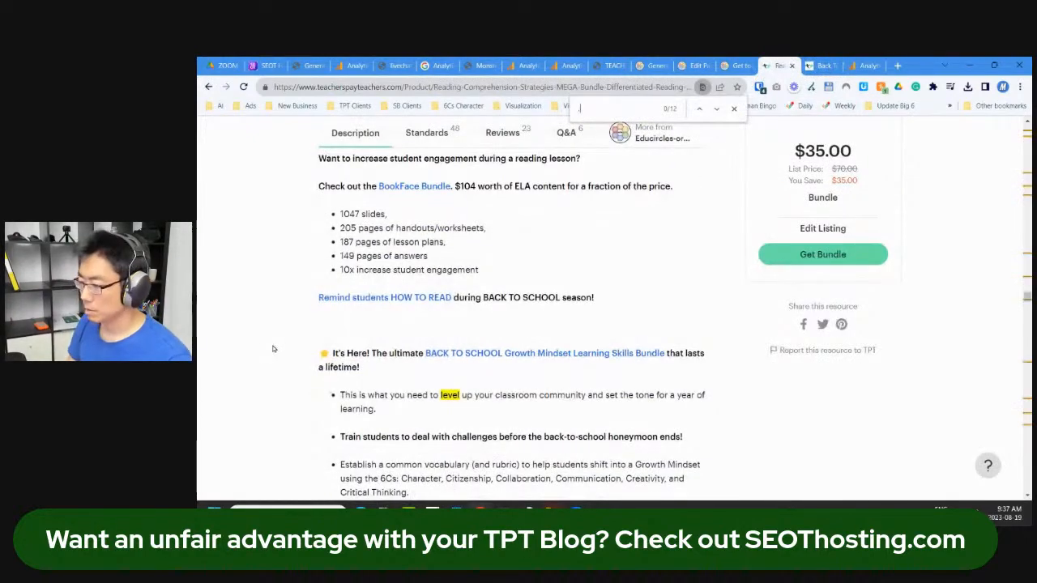
{"action": "type", "text": ".."}
{"action": "scroll", "coordinate": [422, 335], "scroll_direction": "down", "scroll_amount": 2}
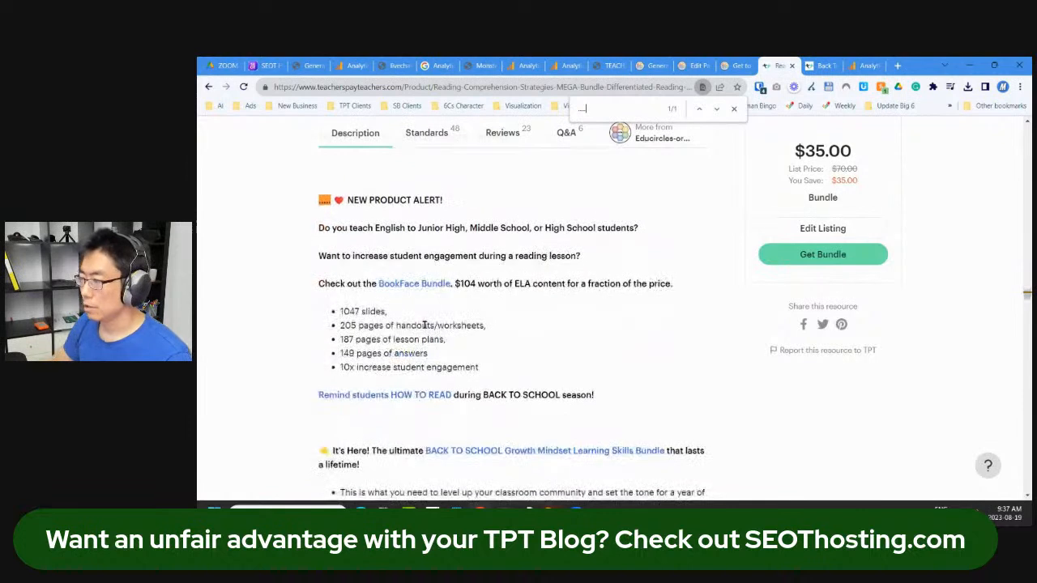
{"action": "left_click_drag", "start_coordinate": [332, 200], "coordinate": [604, 400]}
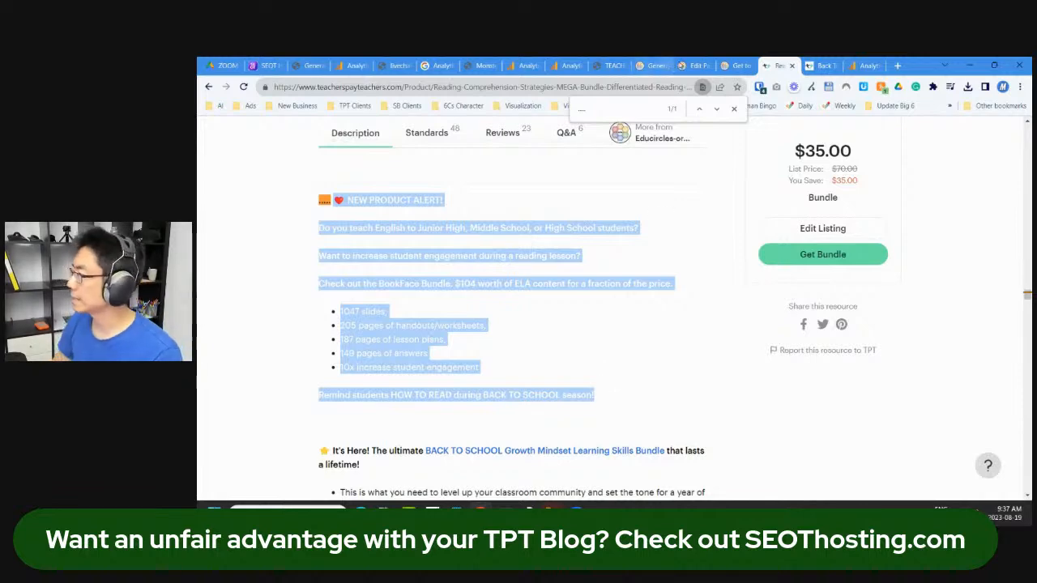
{"action": "left_click", "coordinate": [692, 65]}
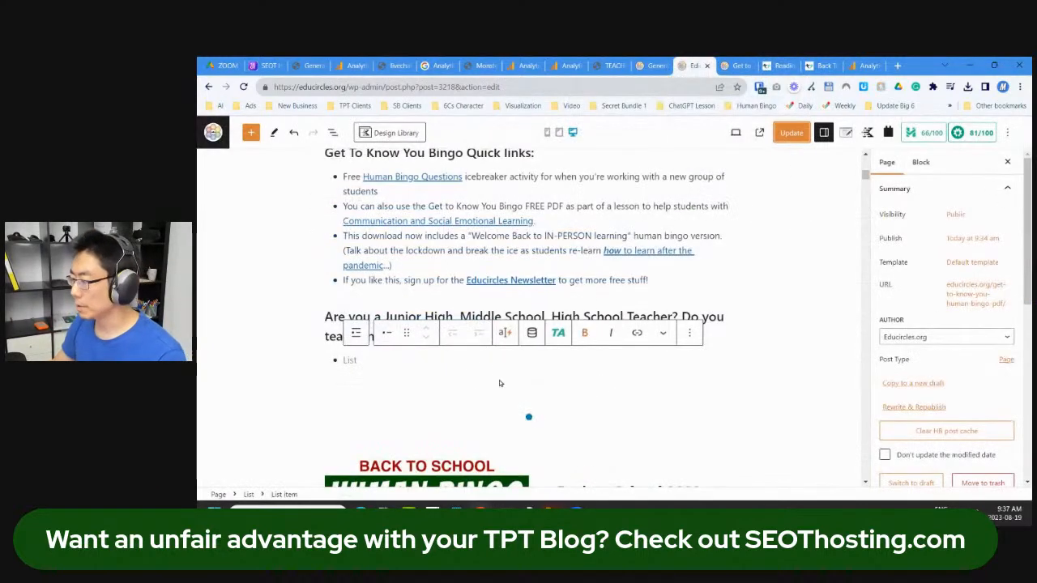
Step: Replace the empty list with the pasted promo and delete its 'Do you teach English' line
{"action": "key", "text": "BackSpace"}
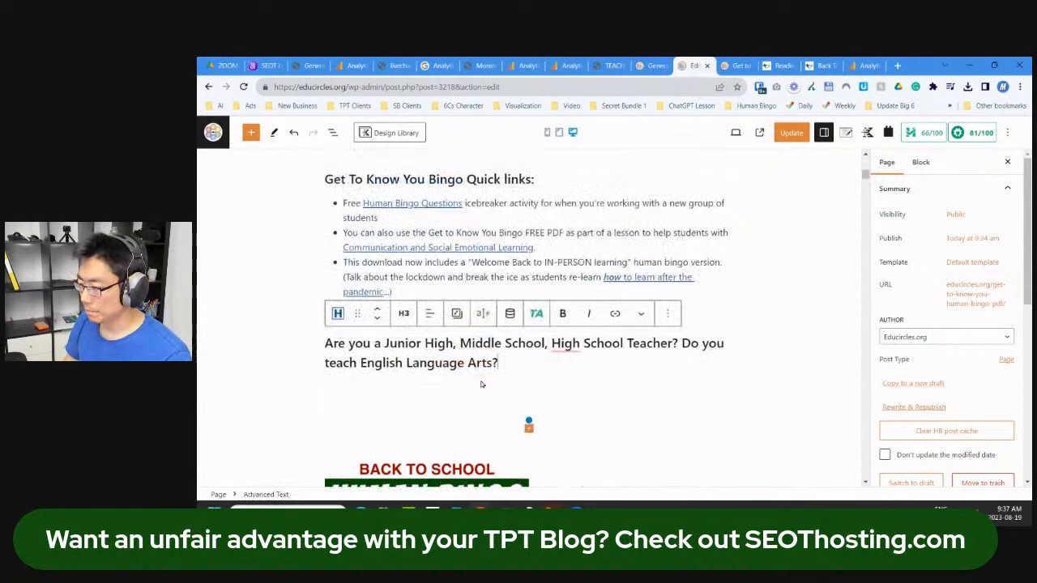
{"action": "key", "text": "Return"}
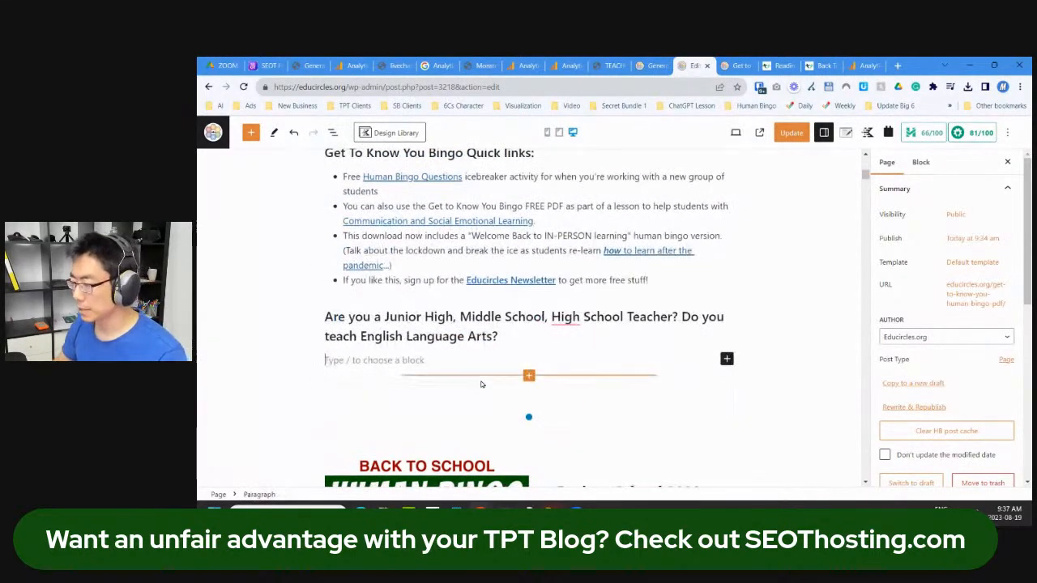
{"action": "type", "text": "Do you teach English to Junior High, Middle School, or High School students? Want to increase student engagement during a reading lesson? Check out the BookFace Bundle. $104 worth of ELA content for a fraction of the price. 1047 slides, 205 pages of handouts/worksheets, 187 pages of lesson plans, 149 pages of answers Remind students HOW TO READ during BACK TO SCHOOL season!"}
{"action": "scroll", "coordinate": [530, 292], "scroll_direction": "up", "scroll_amount": 2}
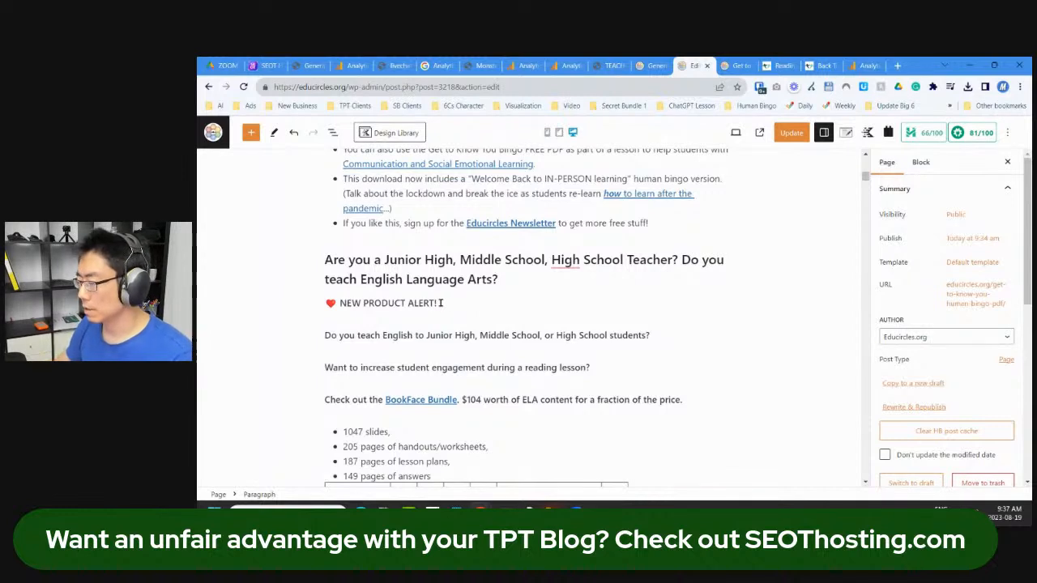
{"action": "left_click", "coordinate": [441, 303]}
{"action": "key", "text": "Down"}
{"action": "key", "text": "Down"}
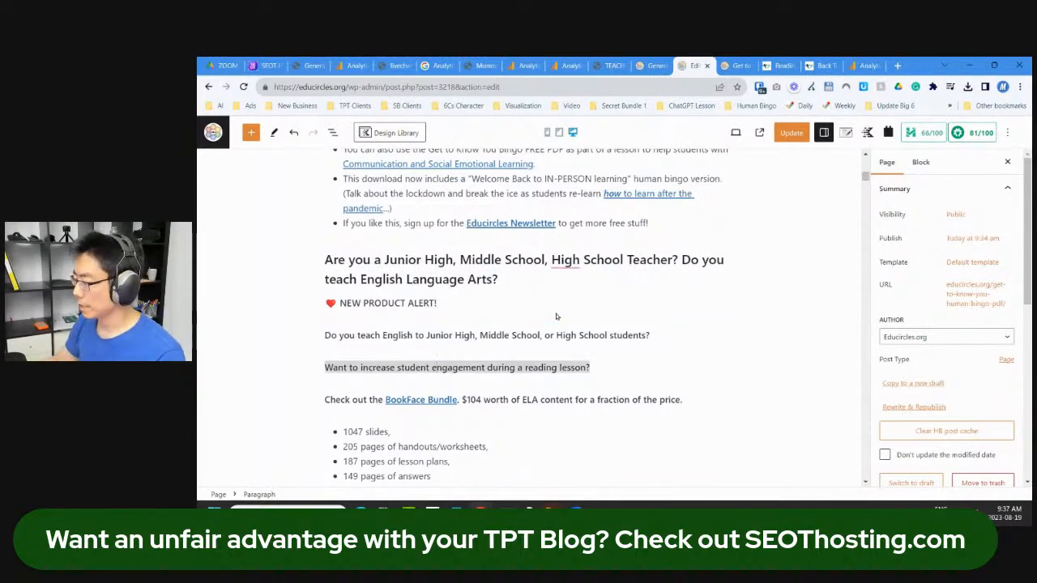
{"action": "left_click", "coordinate": [663, 339]}
{"action": "key", "text": "shift+Home"}
{"action": "key", "text": "BackSpace"}
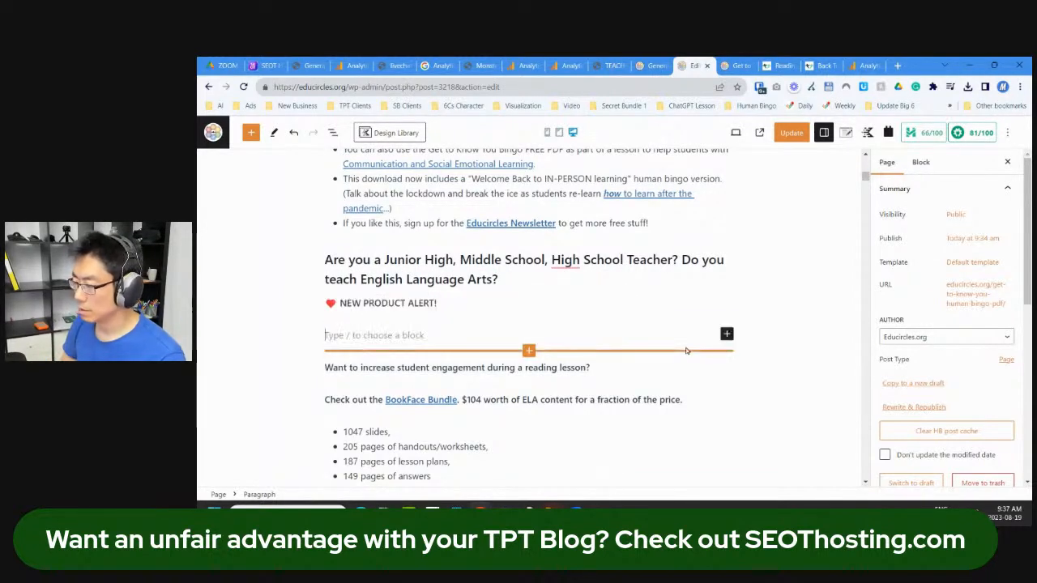
{"action": "key", "text": "BackSpace"}
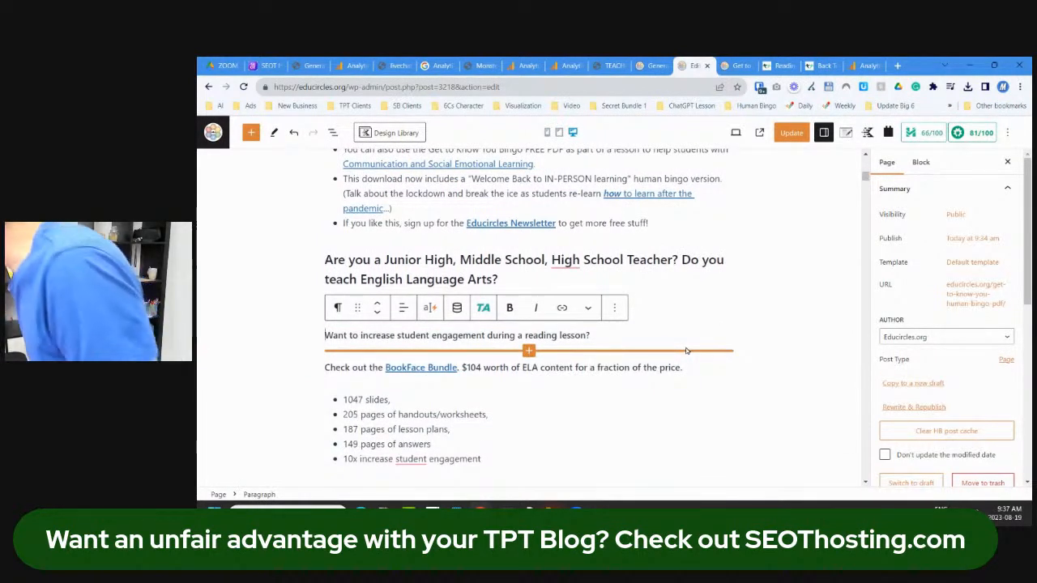
Step: Add 'Are your students bored during a reading comprehension lesson?' and change 'a reading' to 'the'
{"action": "type", "text": "❤️ NEW PRODUCT ALERT!"}
{"action": "type", "text": "Are your students bor"}
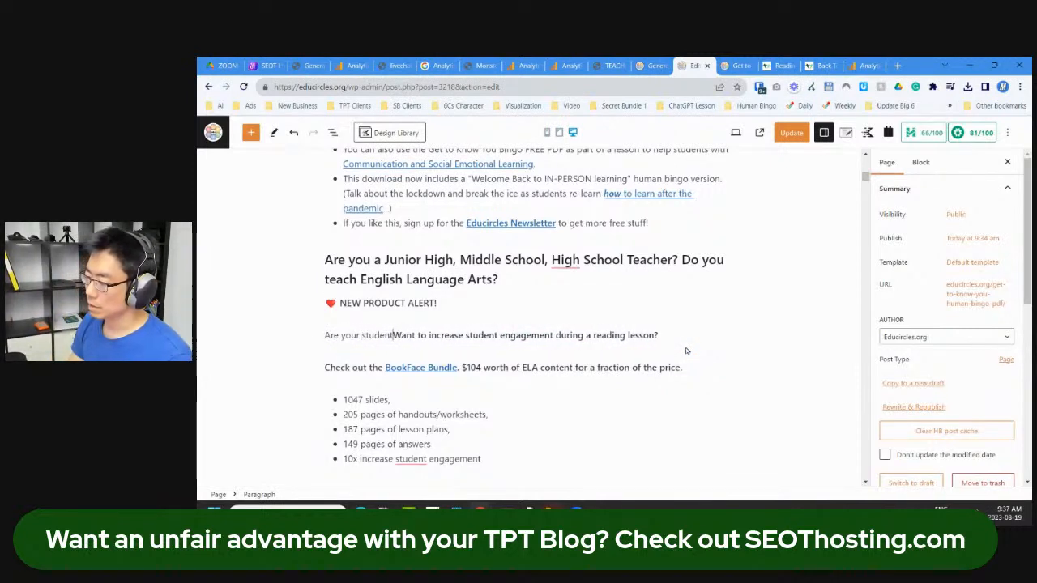
{"action": "type", "text": "ed during "}
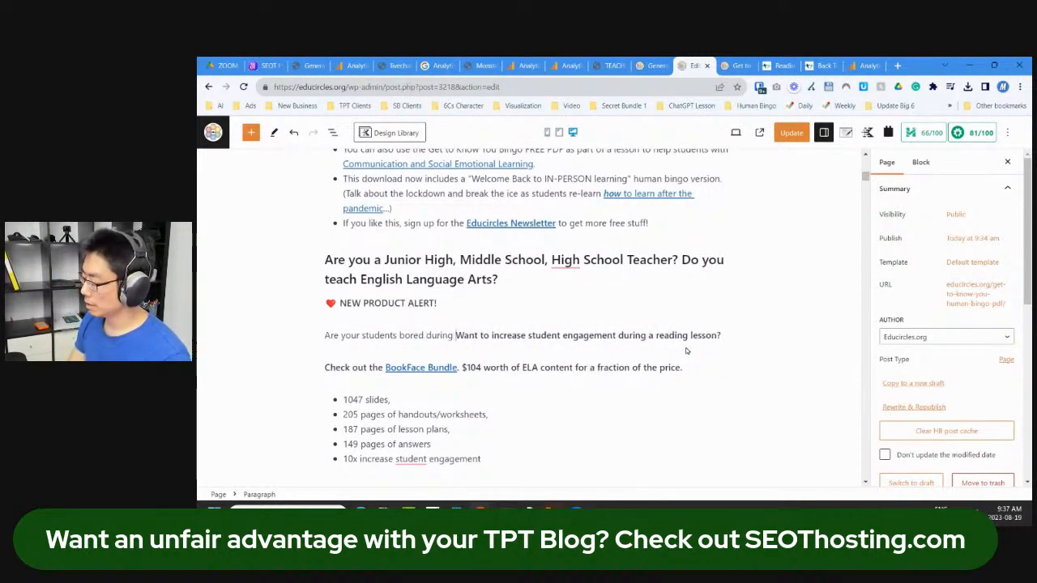
{"action": "type", "text": "your reading"}
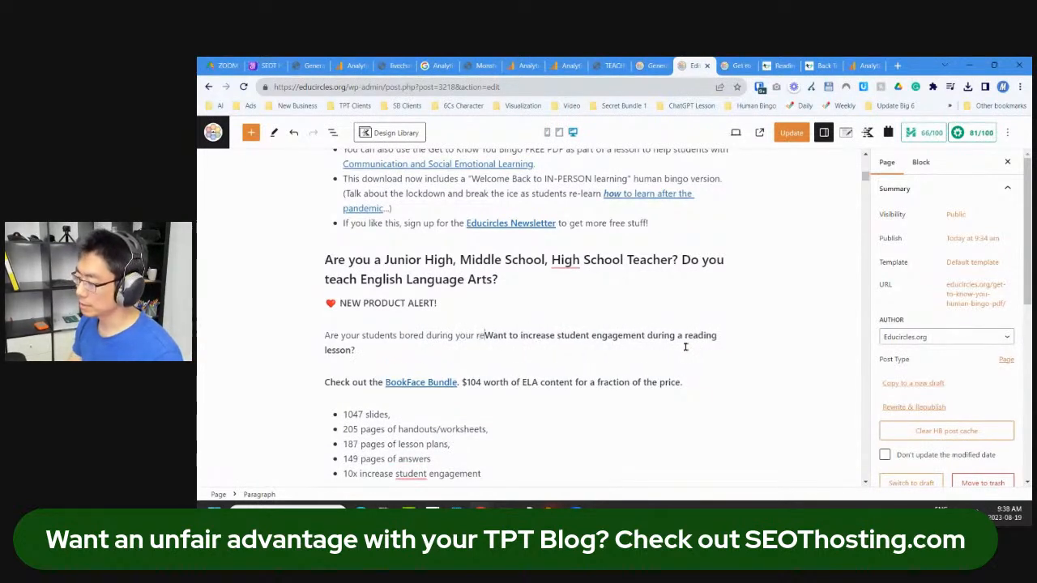
{"action": "key", "text": "ctrl+shift+Left"}
{"action": "key", "text": "ctrl+shift+Left"}
{"action": "type", "text": "a readin"}
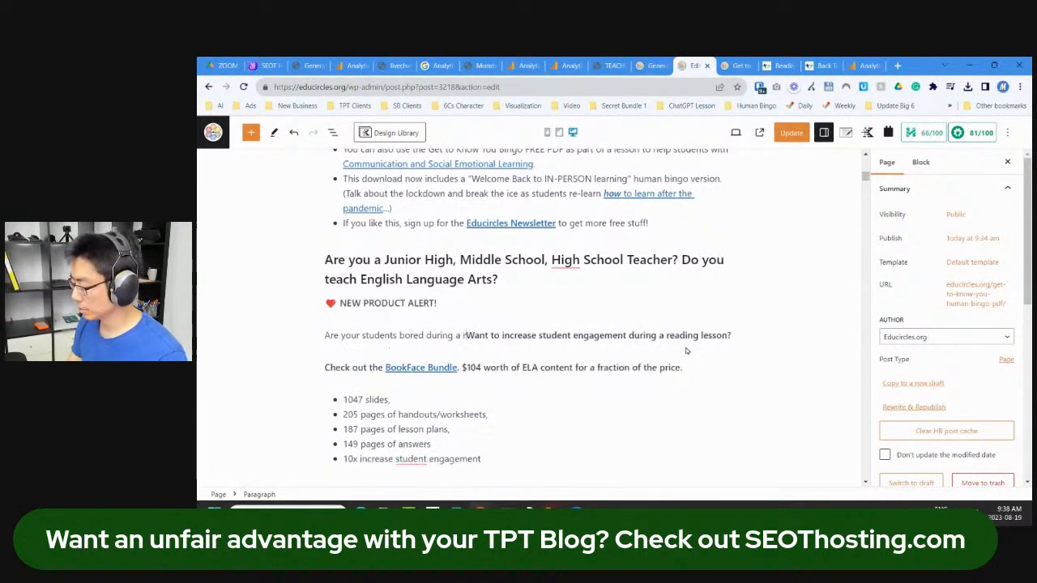
{"action": "type", "text": "g "}
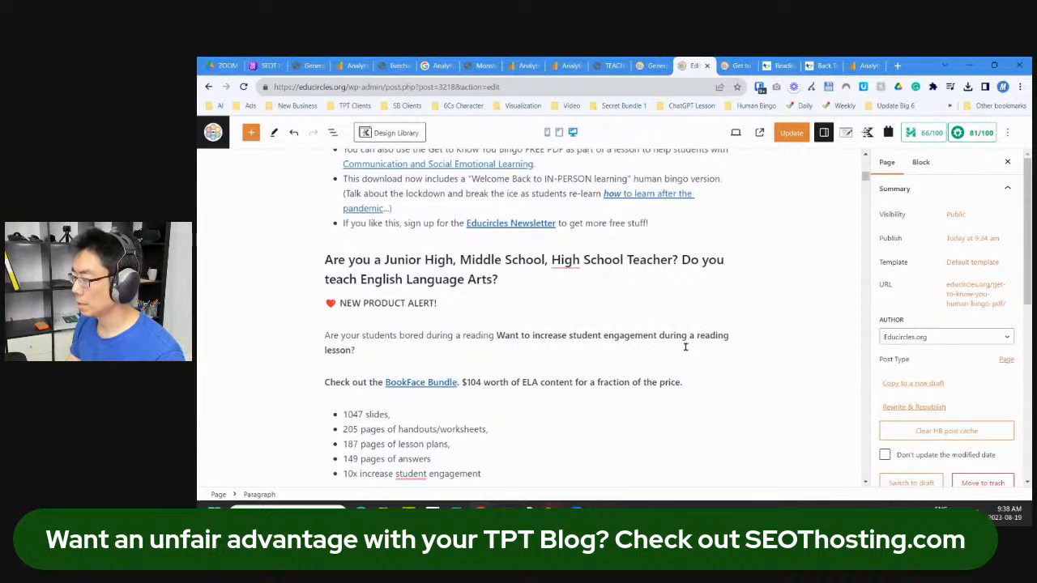
{"action": "type", "text": "comprehension "}
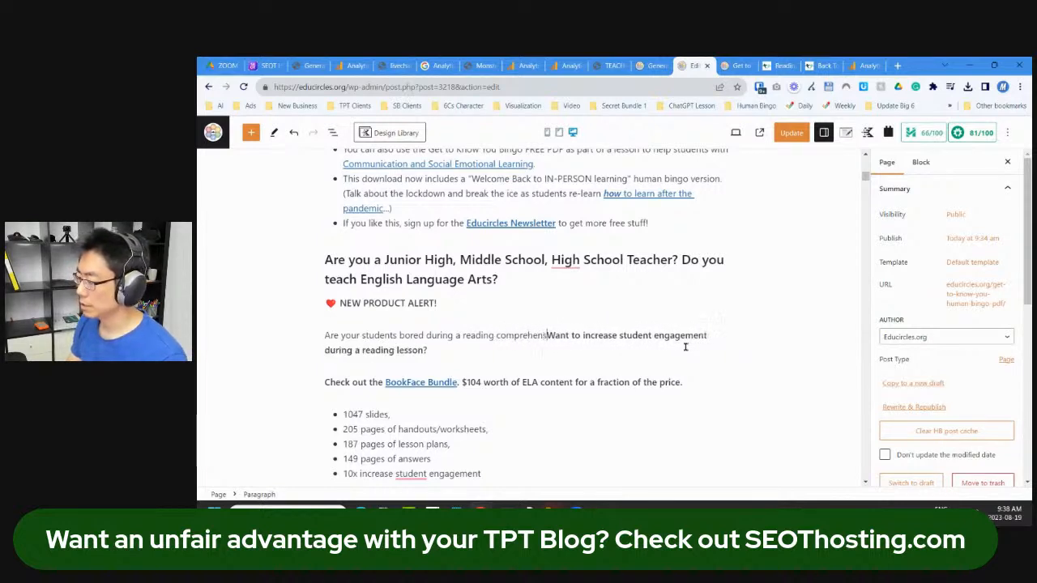
{"action": "type", "text": "lesson?"}
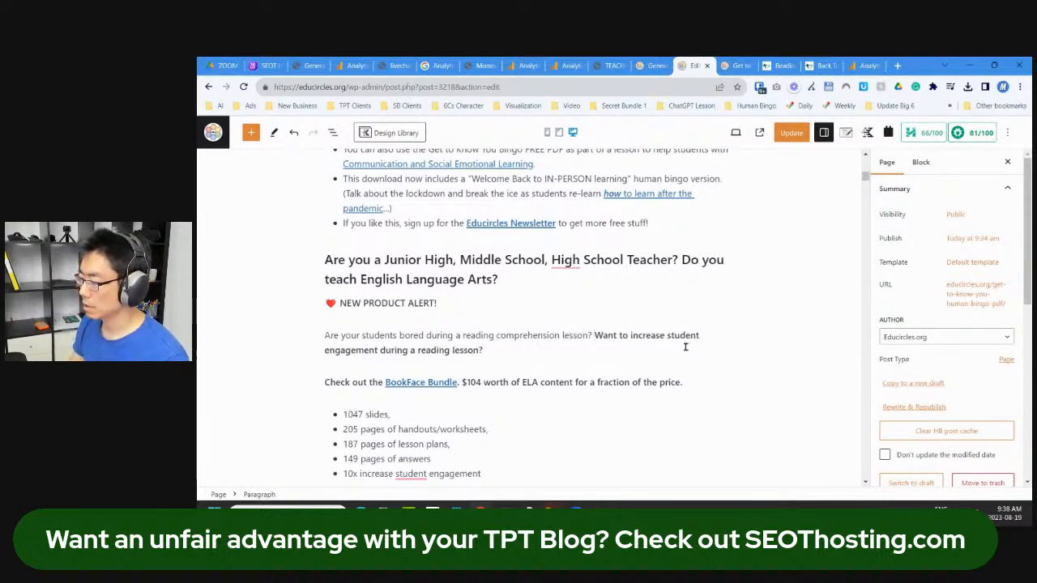
{"action": "key", "text": "Return"}
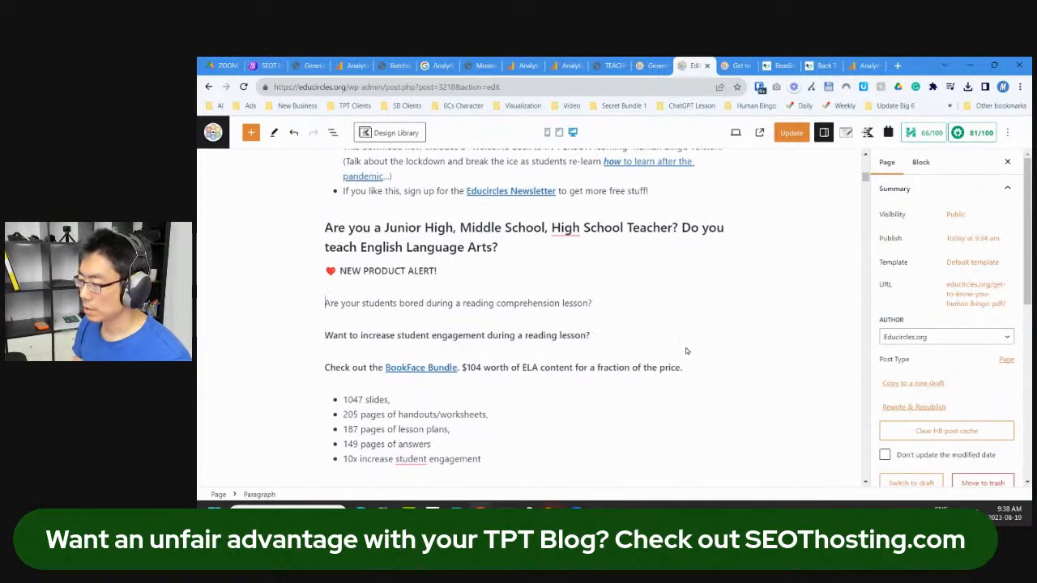
{"action": "key", "text": "shift+Up"}
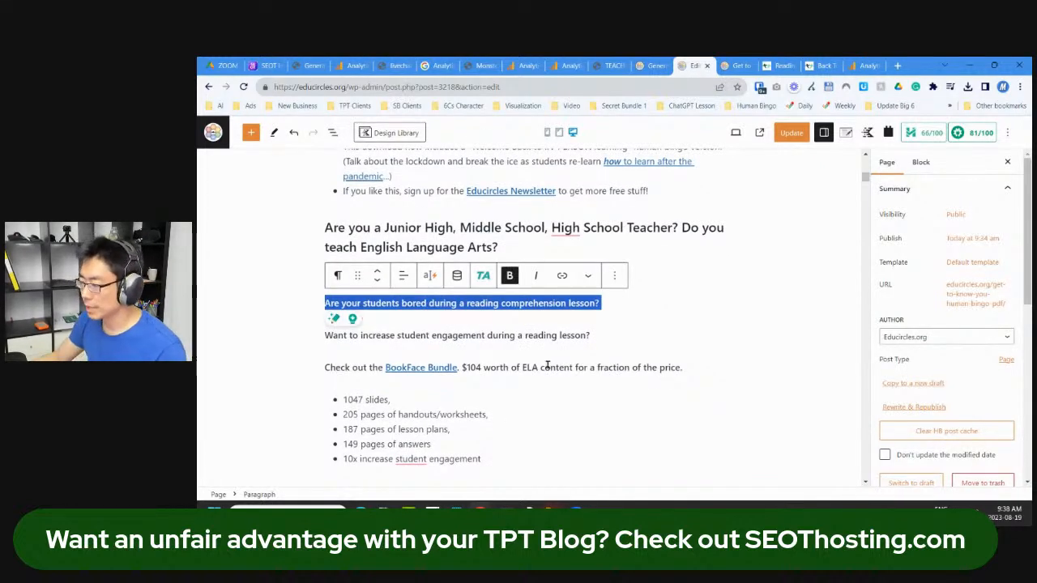
{"action": "key", "text": "BackSpace"}
{"action": "key", "text": "ctrl+z"}
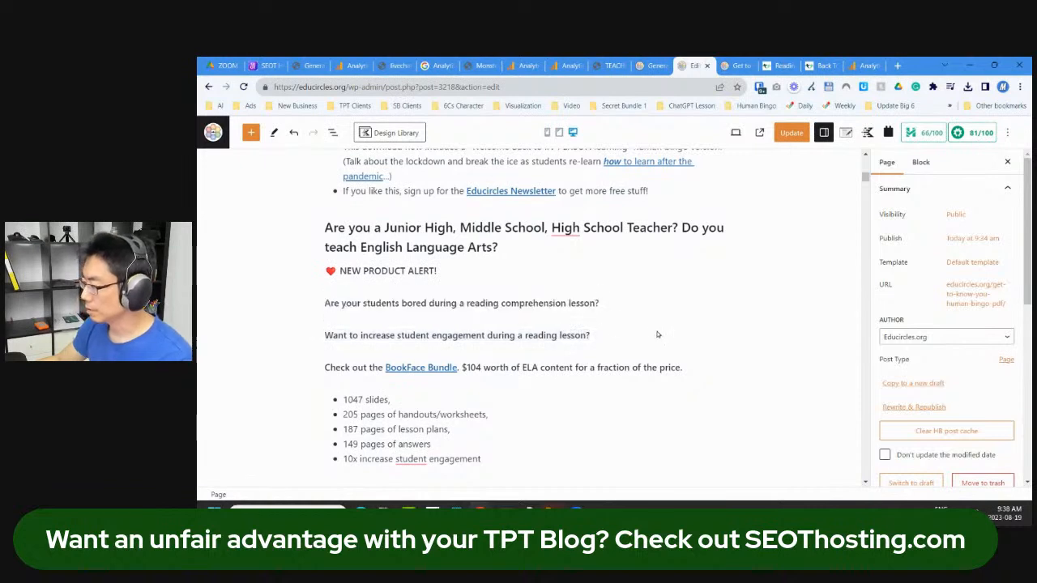
{"action": "left_click", "coordinate": [522, 336]}
{"action": "key", "text": "ctrl+Left"}
{"action": "key", "text": "ctrl+shift+Right"}
{"action": "key", "text": "ctrl+shift+Right"}
{"action": "type", "text": "the"}
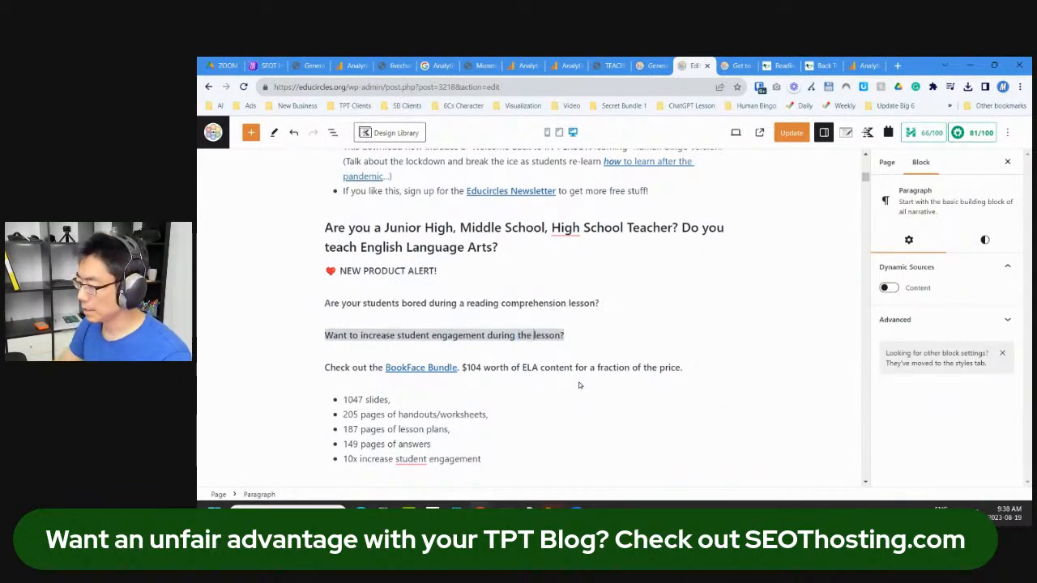
Step: Retag the BookFace Bundle link with utm_source=educircles.org and utm_campaign=educircles-post-3218
{"action": "scroll", "coordinate": [405, 367], "scroll_direction": "down", "scroll_amount": 3}
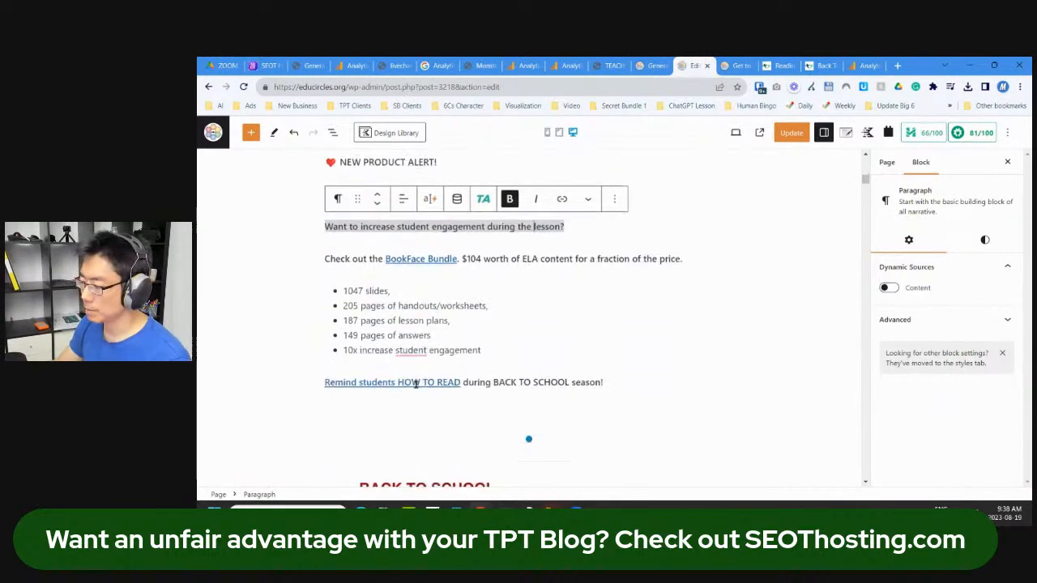
{"action": "left_click", "coordinate": [425, 258]}
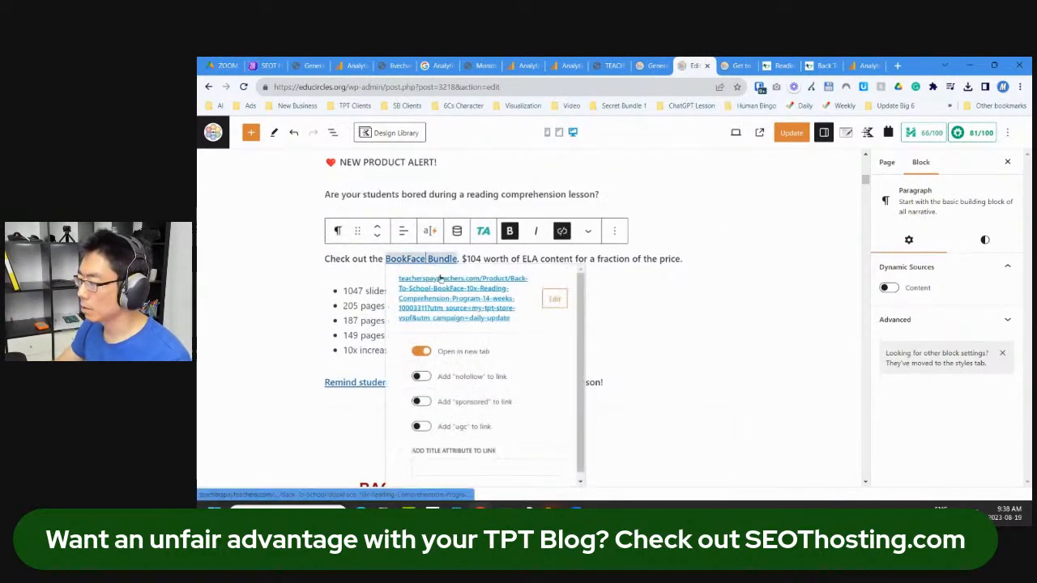
{"action": "left_click", "coordinate": [554, 299]}
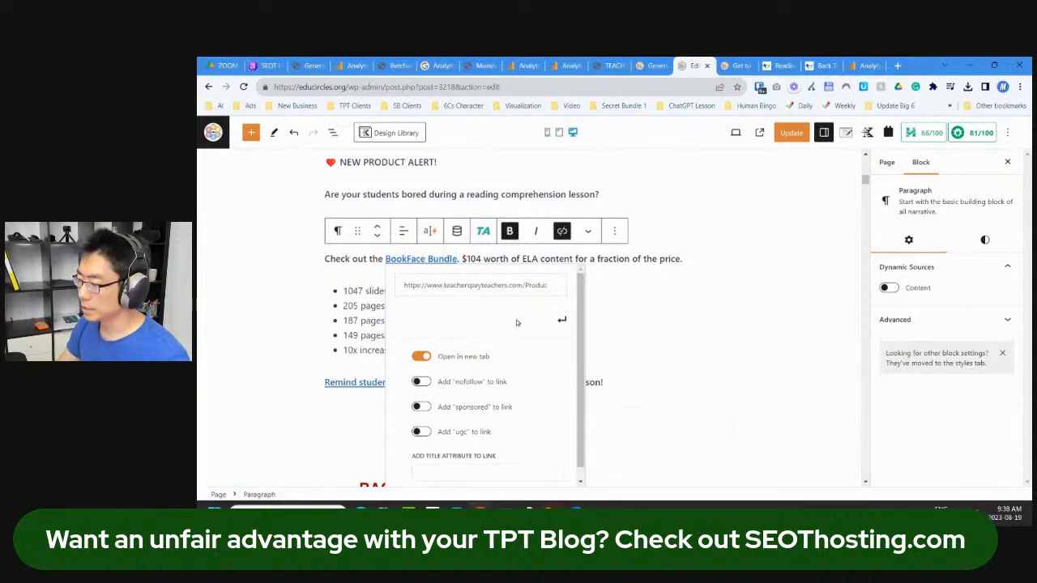
{"action": "left_click", "coordinate": [506, 296]}
{"action": "key", "text": "End"}
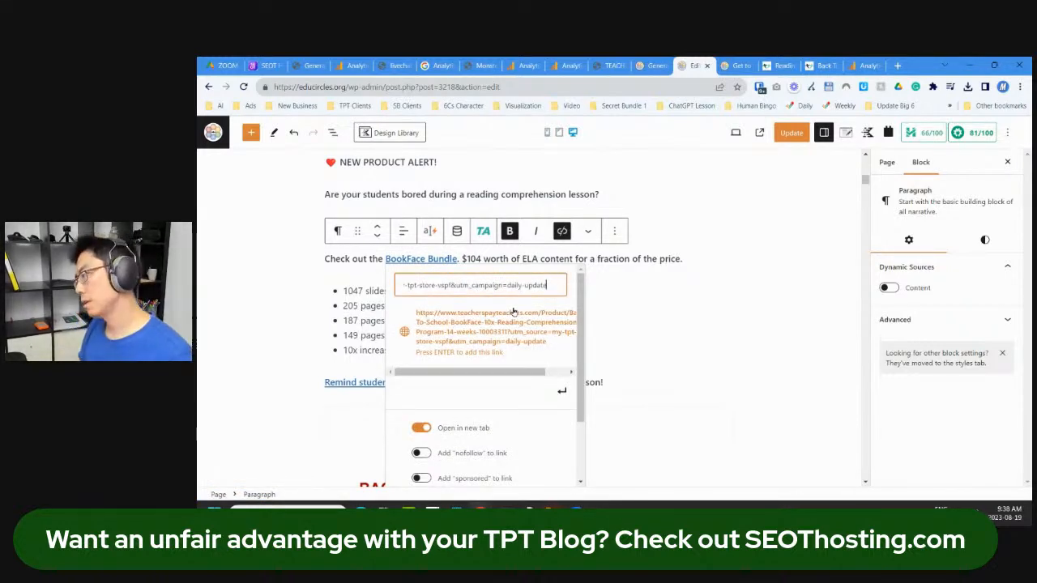
{"action": "key", "text": "ctrl+Left"}
{"action": "key", "text": "ctrl+Left"}
{"action": "key", "text": "ctrl+Left"}
{"action": "key", "text": "ctrl+Left"}
{"action": "key", "text": "ctrl+Left"}
{"action": "key", "text": "ctrl+Left"}
{"action": "key", "text": "ctrl+Left"}
{"action": "key", "text": "ctrl+Left"}
{"action": "key", "text": "ctrl+Left"}
{"action": "key", "text": "ctrl+Left"}
{"action": "key", "text": "ctrl+Left"}
{"action": "key", "text": "ctrl+Left"}
{"action": "key", "text": "ctrl+Left"}
{"action": "key", "text": "ctrl+Left"}
{"action": "key", "text": "ctrl+Right"}
{"action": "key", "text": "ctrl+Right"}
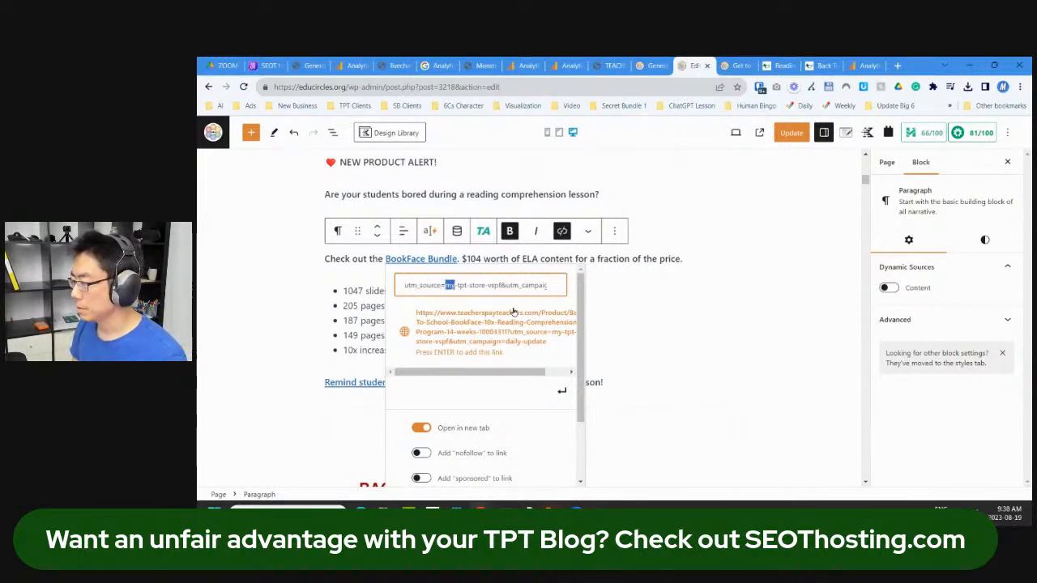
{"action": "type", "text": "educircles"}
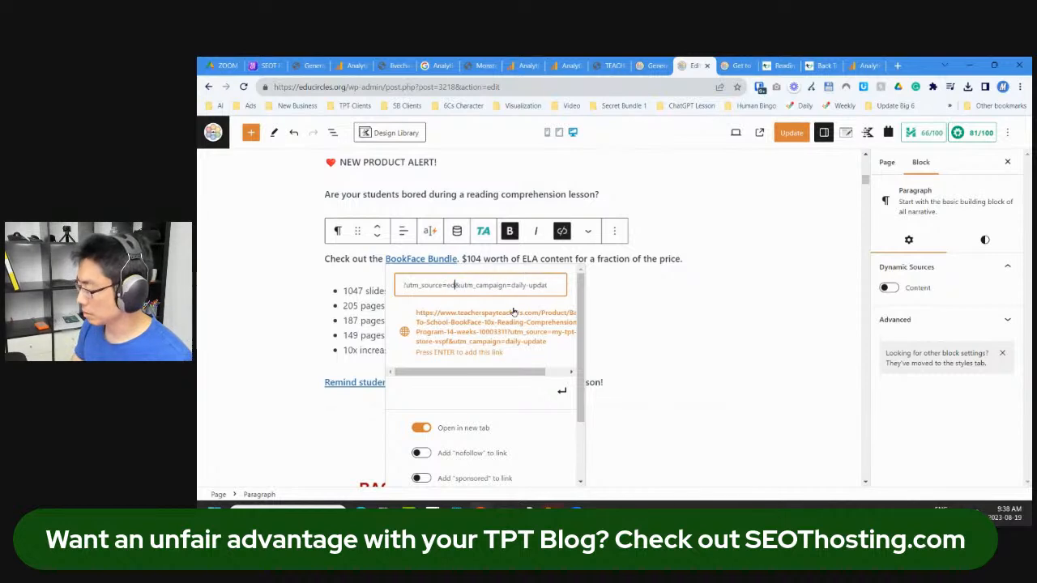
{"action": "type", "text": ".org"}
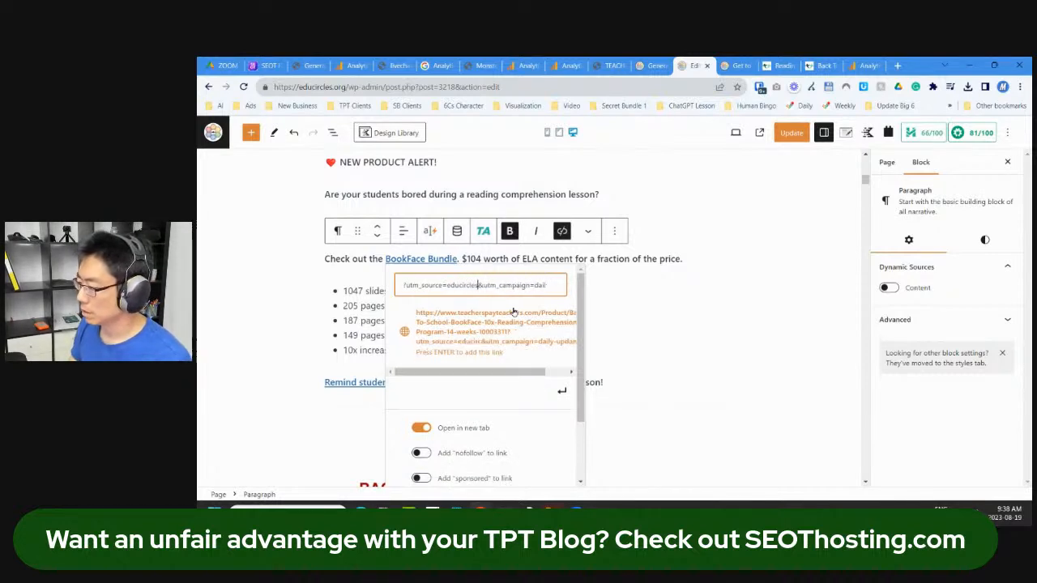
{"action": "key", "text": "ctrl+shift+Left"}
{"action": "key", "text": "ctrl+shift+Left"}
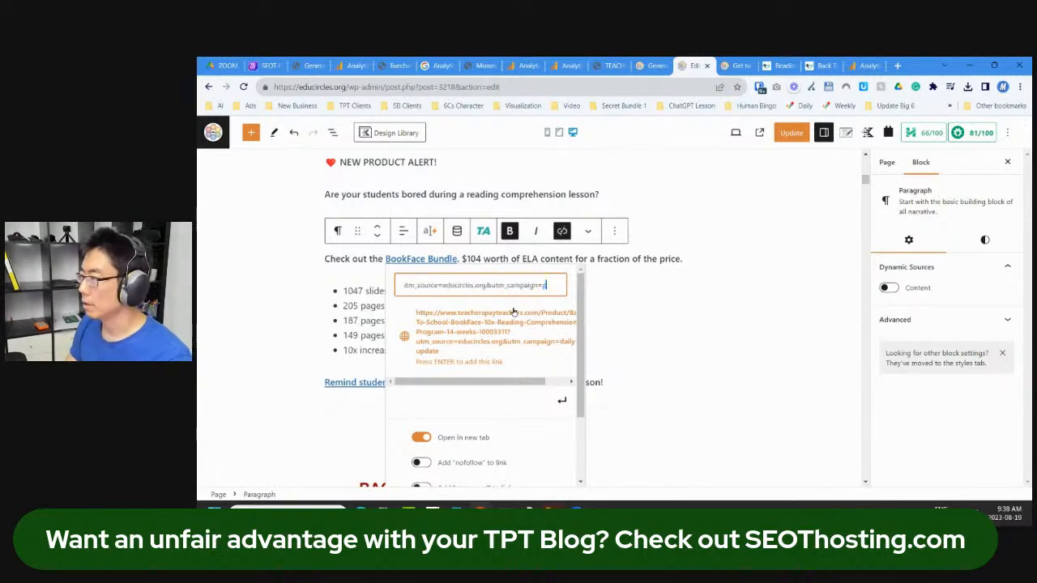
{"action": "type", "text": "post-32"}
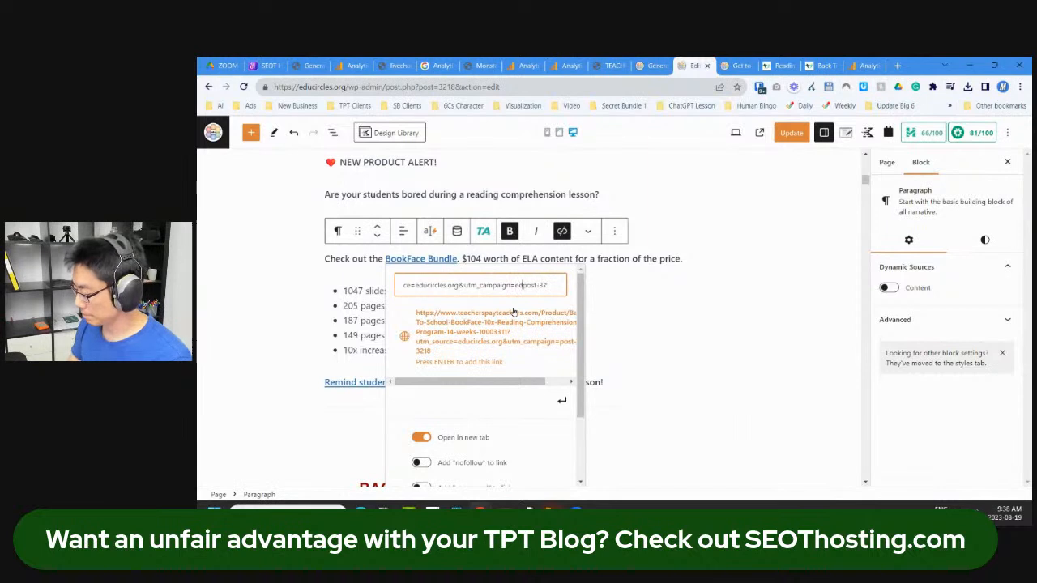
{"action": "type", "text": "18rcles-"}
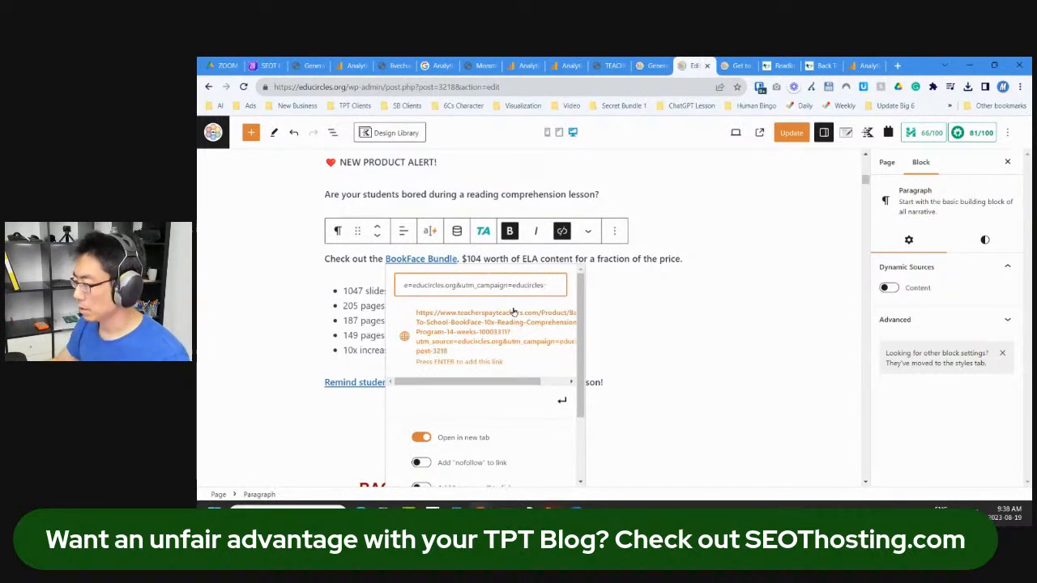
{"action": "left_click", "coordinate": [561, 400]}
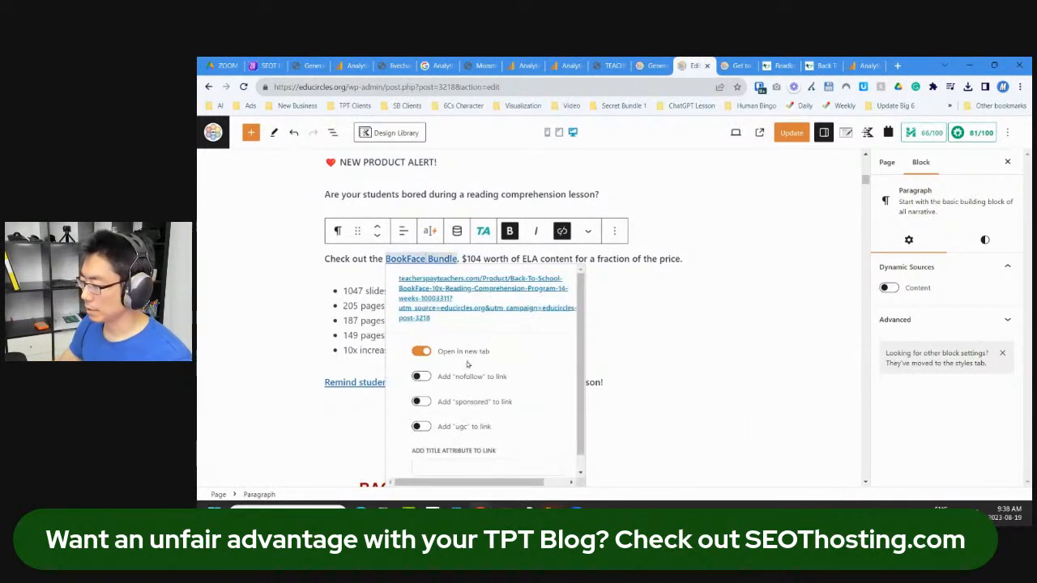
{"action": "left_click", "coordinate": [596, 348]}
Step: Replace the HOW TO READ link address with the tracked URL
{"action": "left_click", "coordinate": [378, 382]}
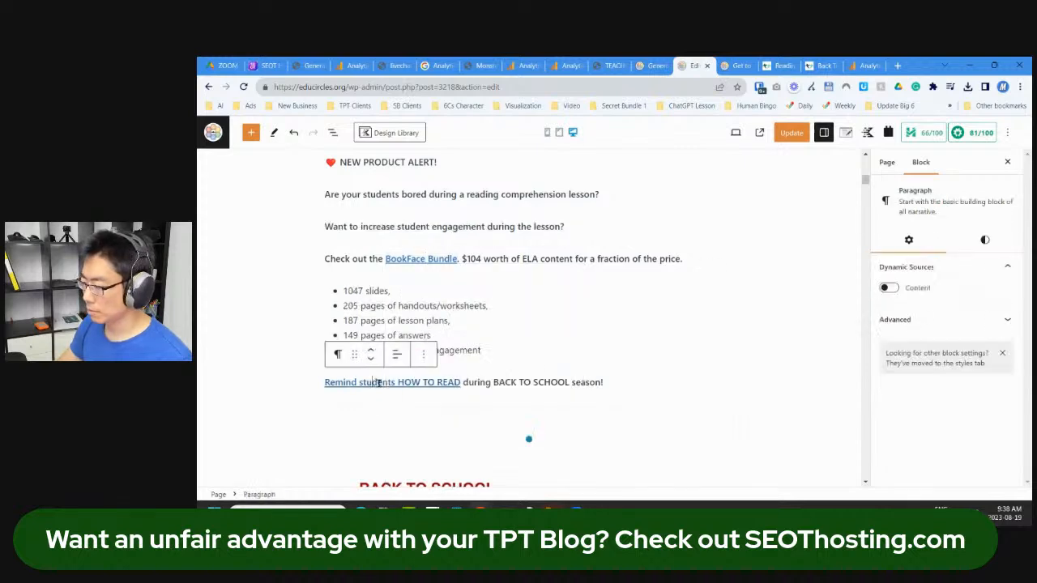
{"action": "left_click", "coordinate": [494, 183]}
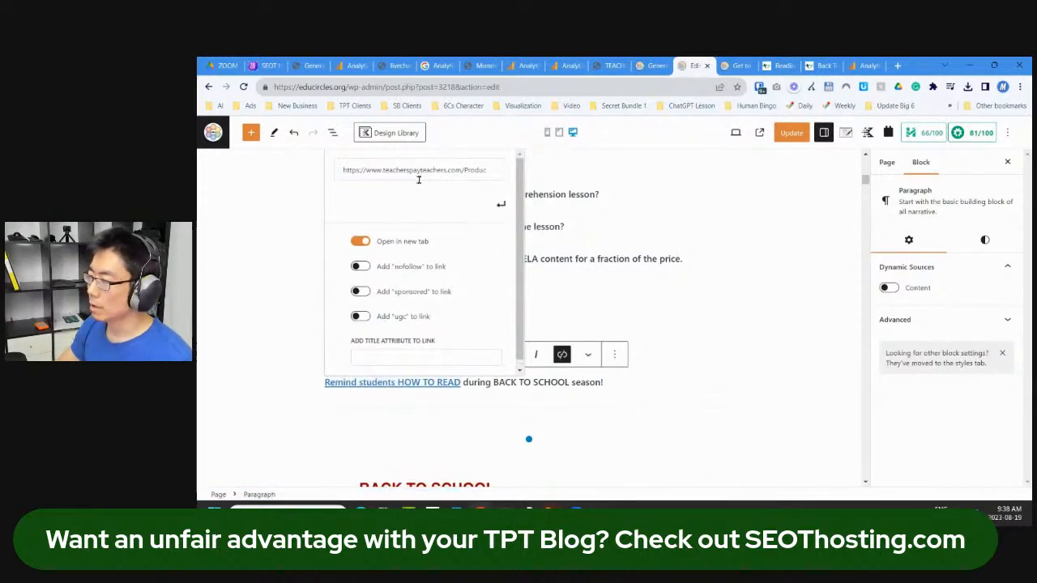
{"action": "key", "text": "ctrl+a"}
{"action": "key", "text": "ctrl+v"}
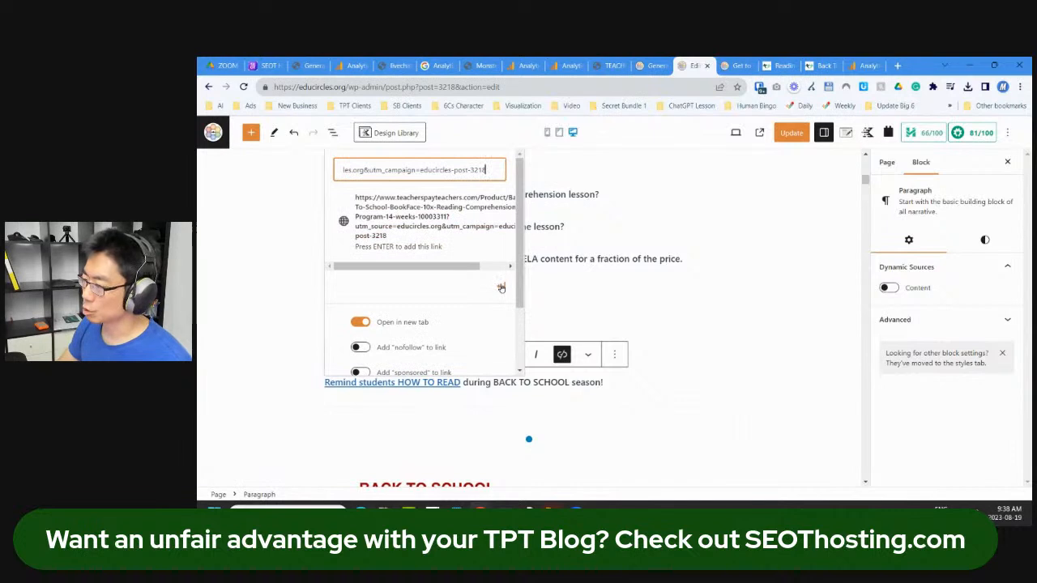
{"action": "key", "text": "Return"}
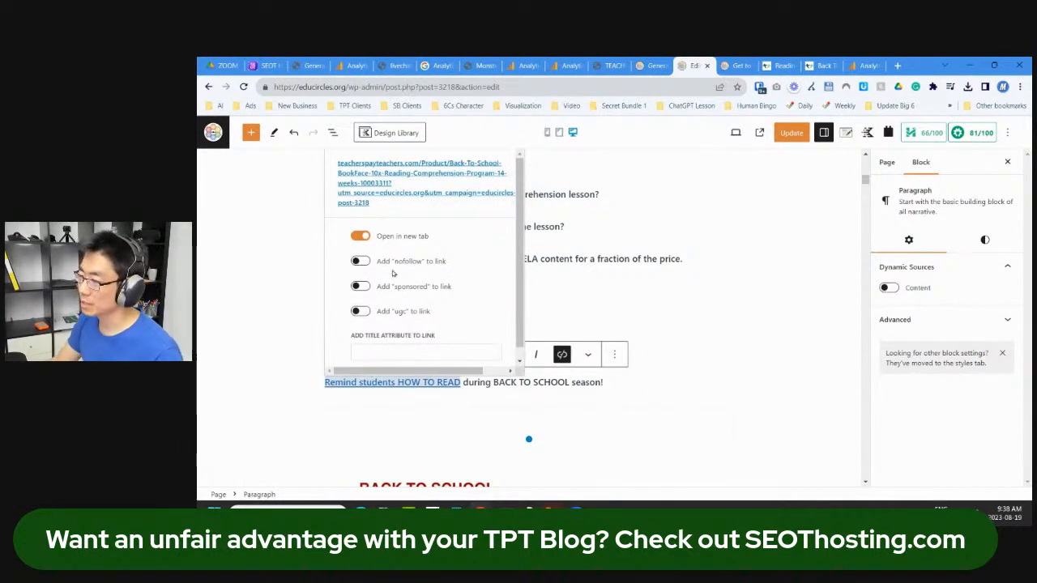
{"action": "left_click", "coordinate": [622, 299]}
Step: Update the page and open its live permalink in a new tab
{"action": "left_click", "coordinate": [795, 135]}
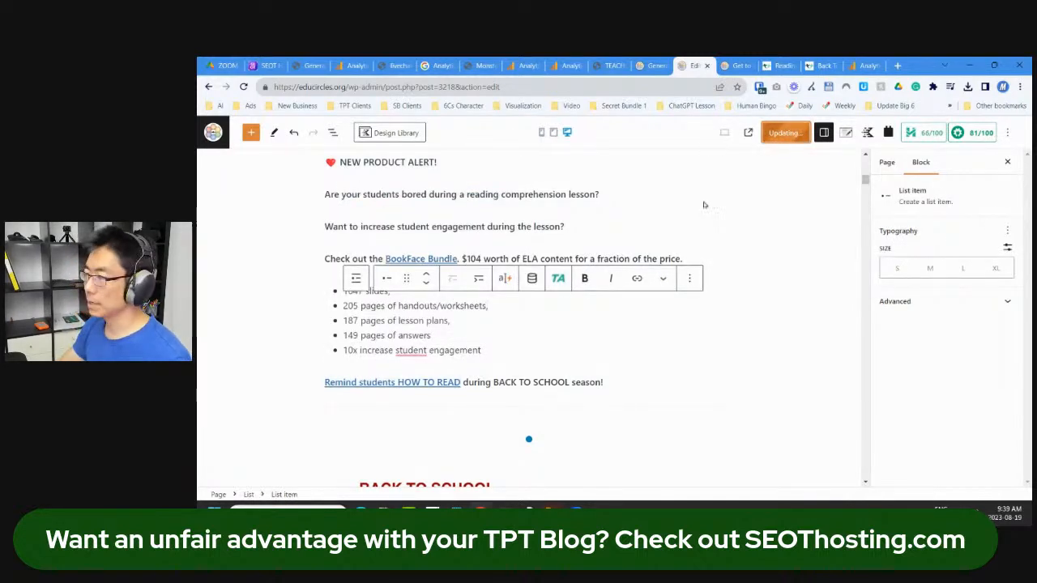
{"action": "left_click", "coordinate": [887, 162]}
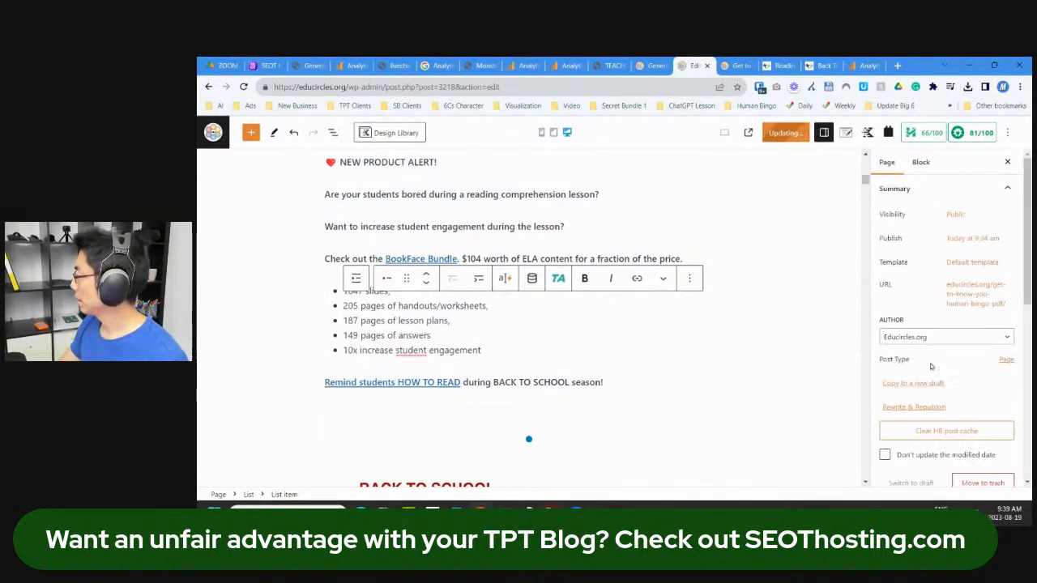
{"action": "right_click", "coordinate": [963, 303]}
{"action": "left_click", "coordinate": [966, 305]}
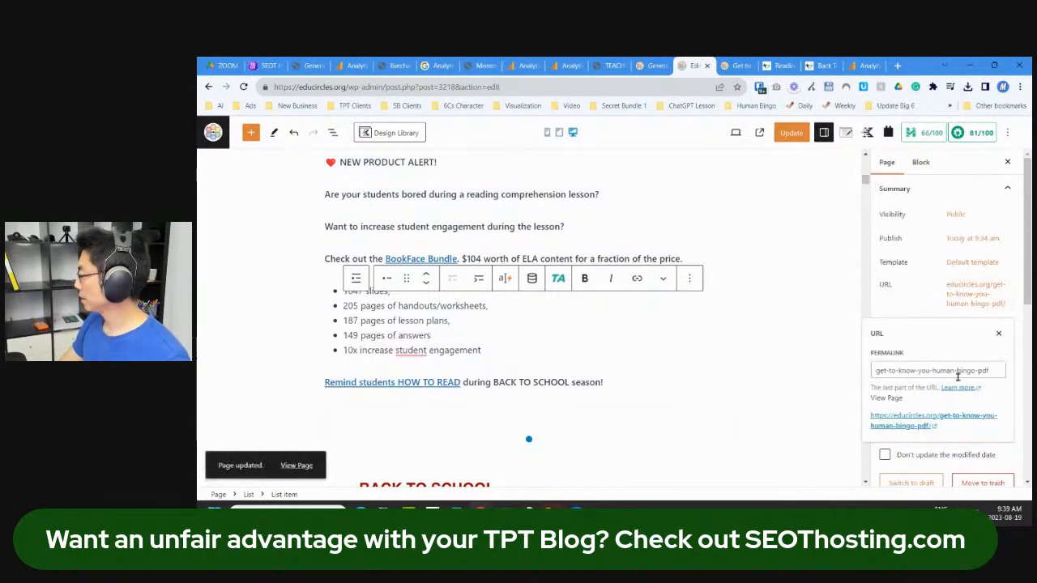
{"action": "left_click", "coordinate": [918, 422]}
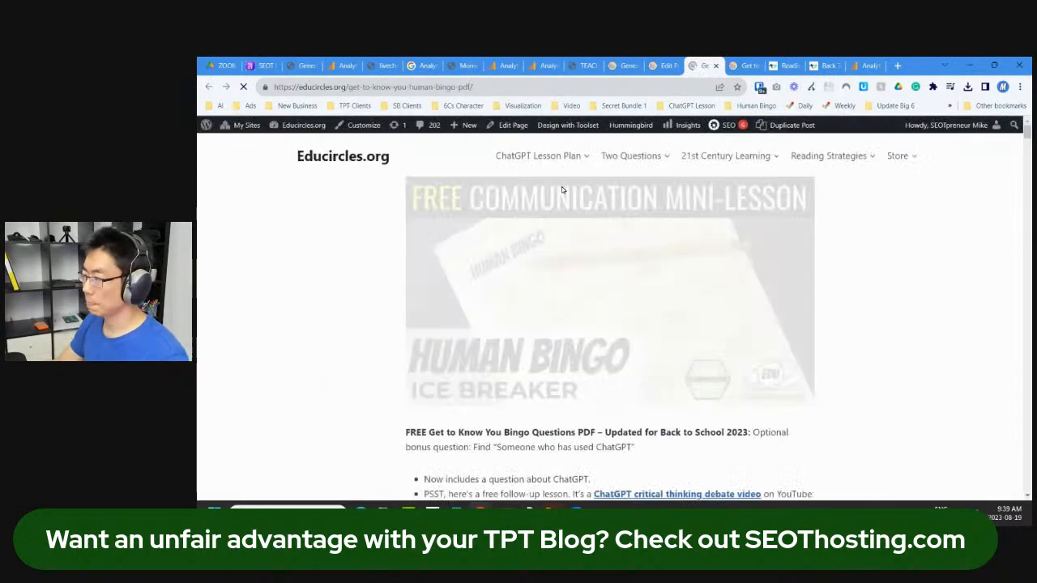
Step: Scroll the live page to check the NEW PRODUCT ALERT promo under the teacher heading
{"action": "scroll", "coordinate": [529, 287], "scroll_direction": "down", "scroll_amount": 5}
{"action": "scroll", "coordinate": [522, 317], "scroll_direction": "up", "scroll_amount": 2}
{"action": "scroll", "coordinate": [486, 300], "scroll_direction": "down", "scroll_amount": 2}
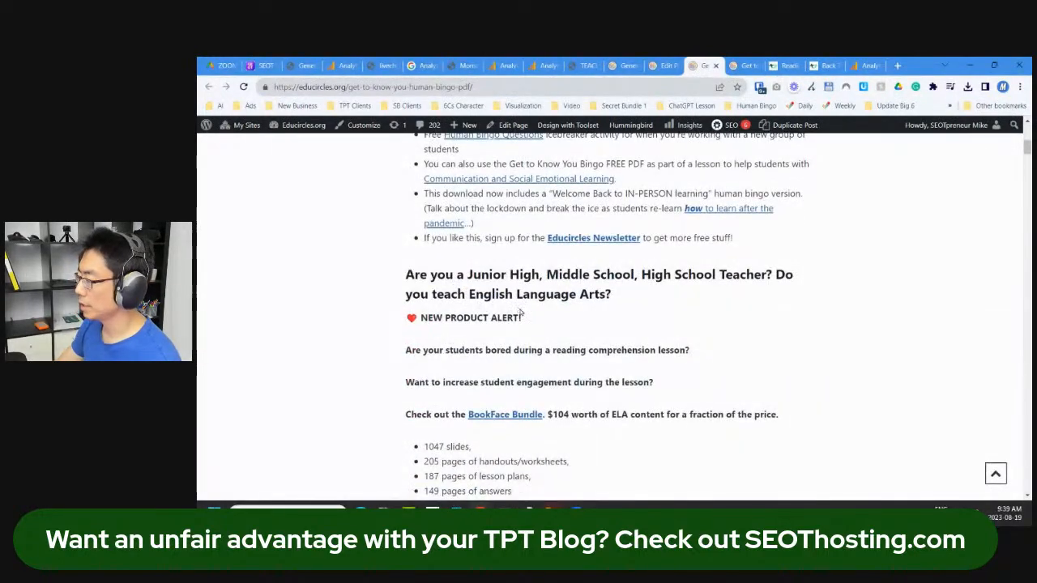
{"action": "scroll", "coordinate": [521, 314], "scroll_direction": "up", "scroll_amount": 4}
{"action": "scroll", "coordinate": [523, 317], "scroll_direction": "down", "scroll_amount": 2}
{"action": "scroll", "coordinate": [522, 318], "scroll_direction": "down", "scroll_amount": 3}
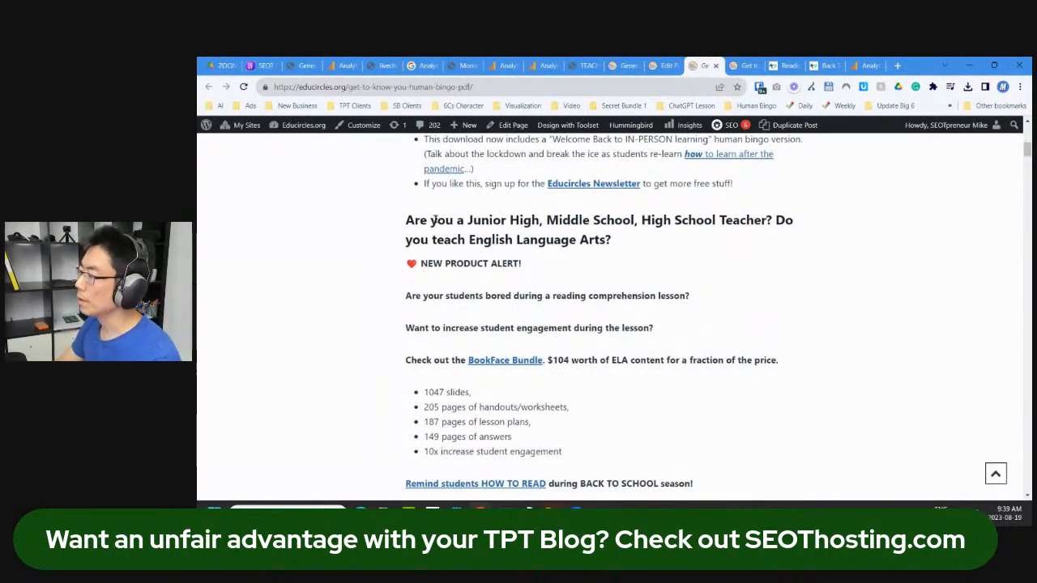
Step: Back in the editor, shorten the heading to 'Do you teach English Language Arts?'
{"action": "key", "text": "ctrl+shift+Tab"}
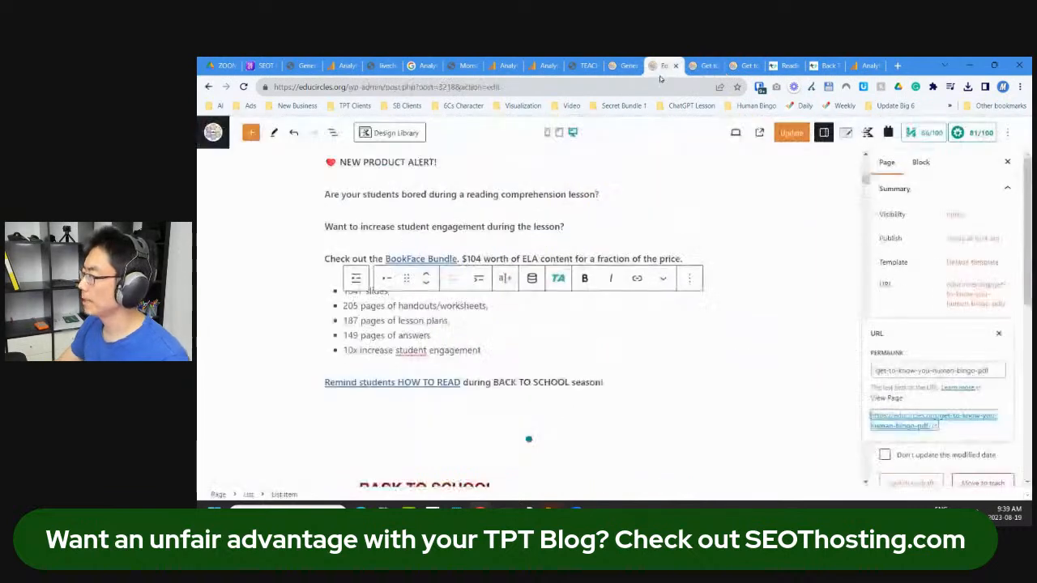
{"action": "scroll", "coordinate": [484, 235], "scroll_direction": "up", "scroll_amount": 1}
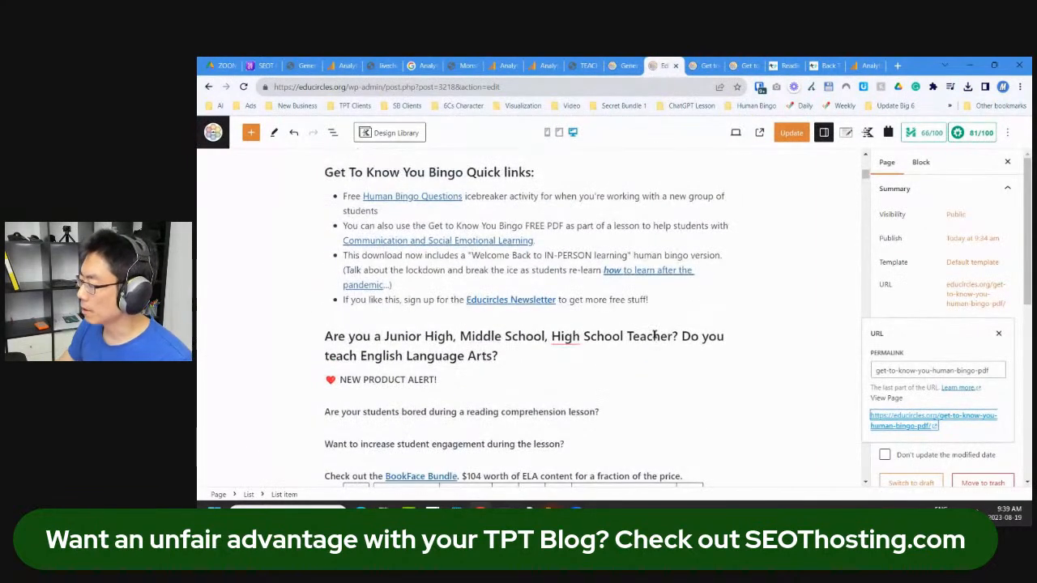
{"action": "mouse_move", "coordinate": [573, 335]}
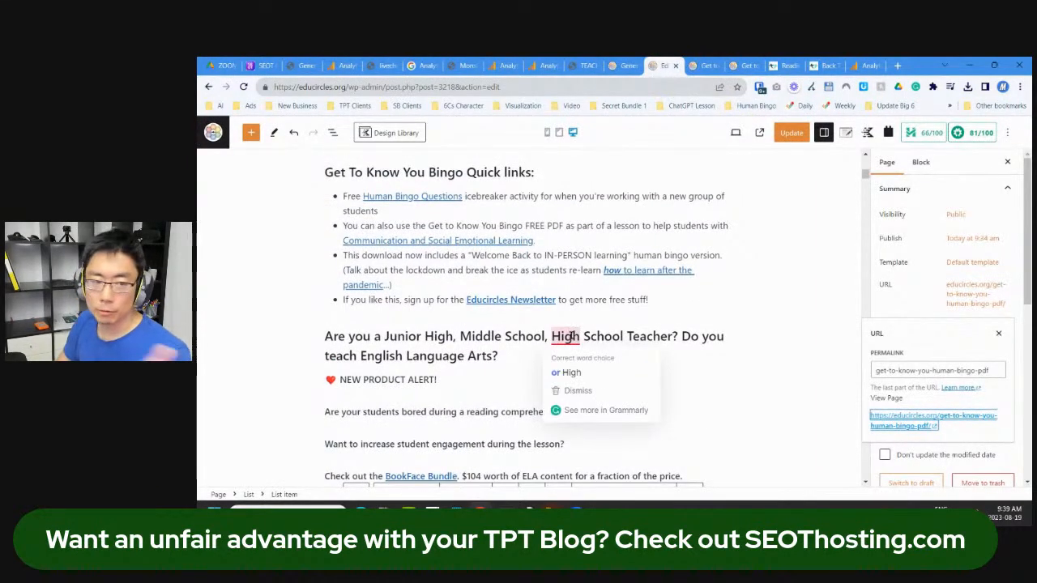
{"action": "triple_click", "coordinate": [479, 341]}
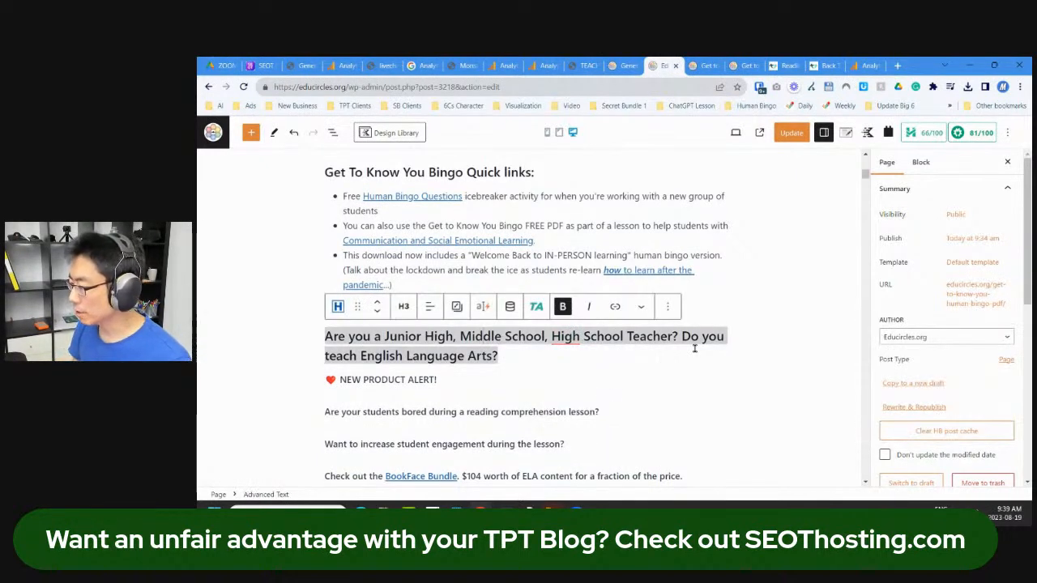
{"action": "key", "text": "ctrl+Right"}
{"action": "key", "text": "ctrl+Right"}
{"action": "type", "text": "or"}
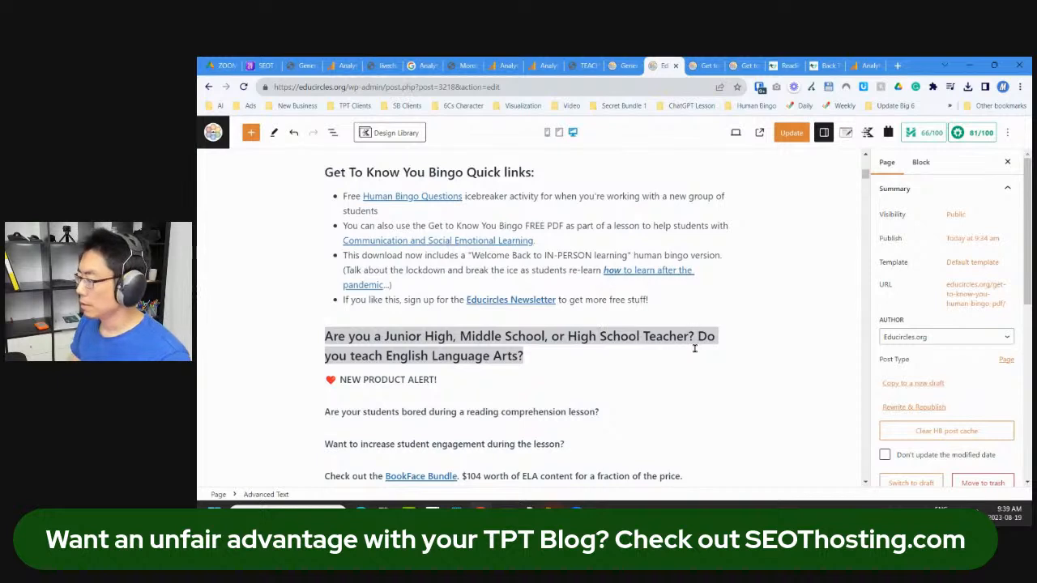
{"action": "type", "text": "Do you teach English Language Arts?"}
{"action": "key", "text": "ctrl+a"}
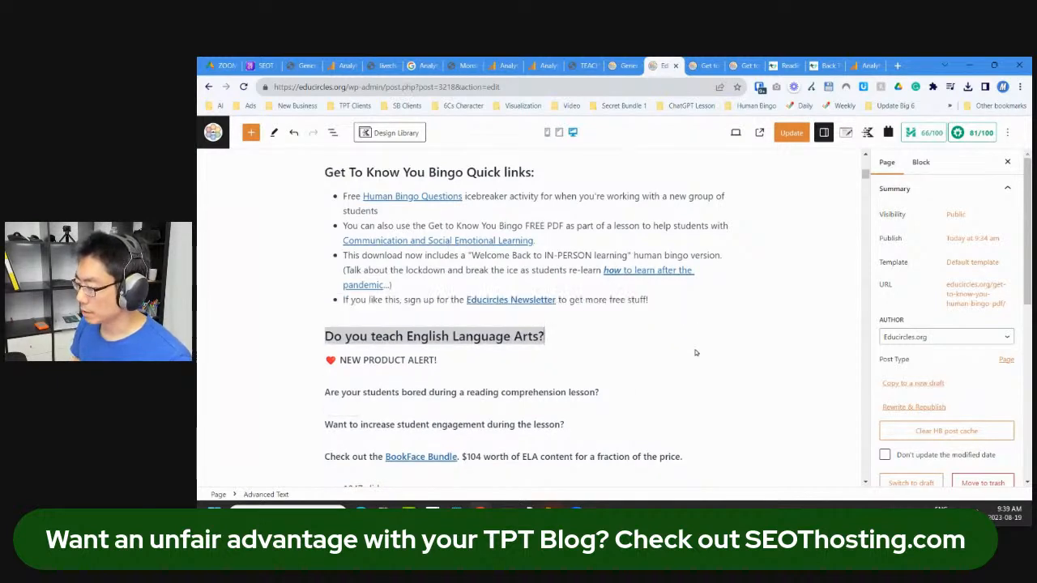
Step: Delete the NEW PRODUCT ALERT! line and its leftover empty paragraph
{"action": "key", "text": "Down"}
{"action": "key", "text": "Down"}
{"action": "key", "text": "ctrl+a"}
{"action": "key", "text": "ctrl+c"}
{"action": "key", "text": "Up"}
{"action": "key", "text": "ctrl+a"}
{"action": "key", "text": "BackSpace"}
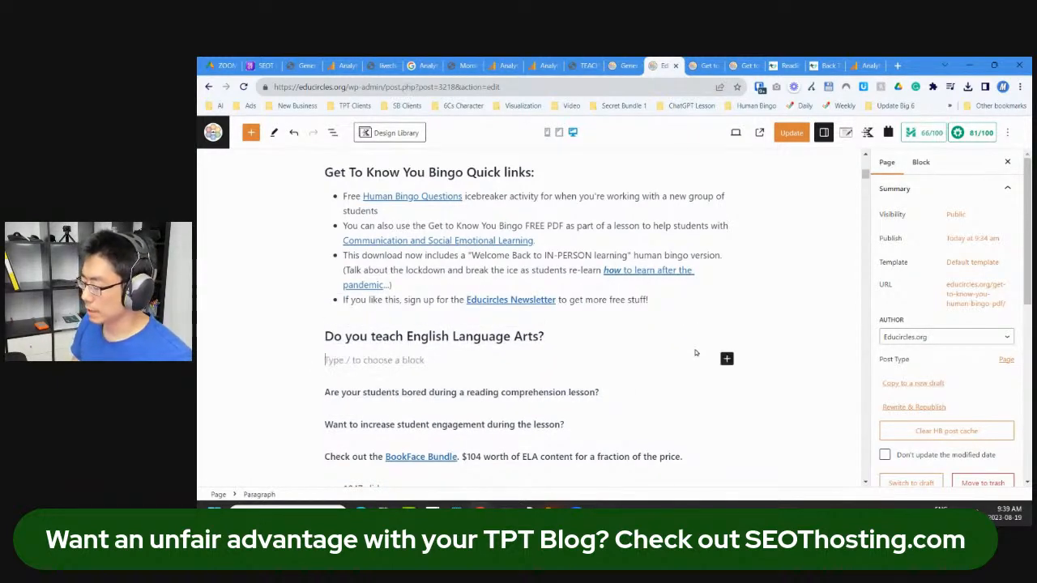
{"action": "key", "text": "Delete"}
Step: Remove bold from the bored-students and engagement questions and save the page
{"action": "key", "text": "ctrl+Right"}
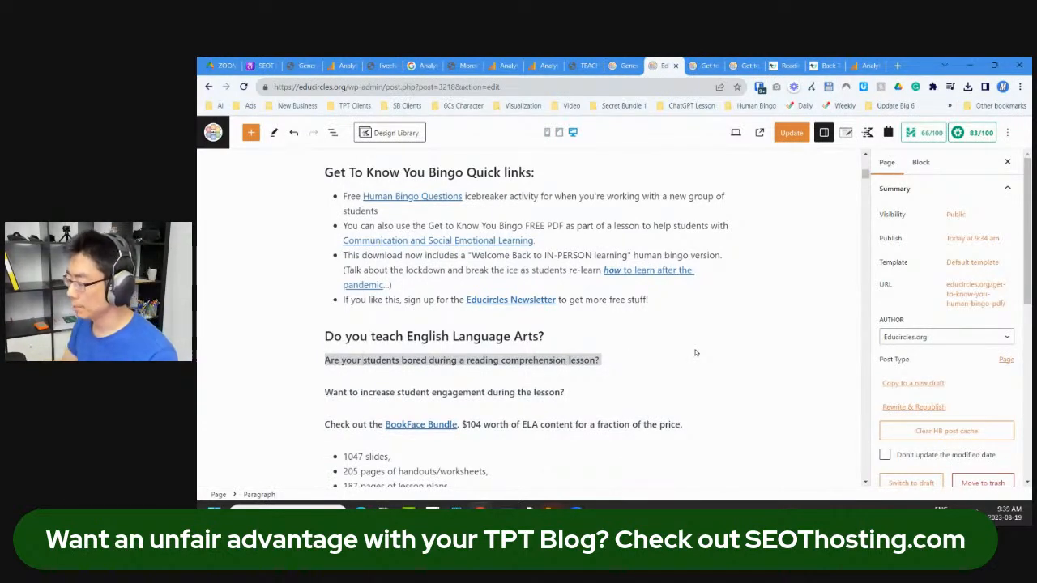
{"action": "key", "text": "ctrl+b"}
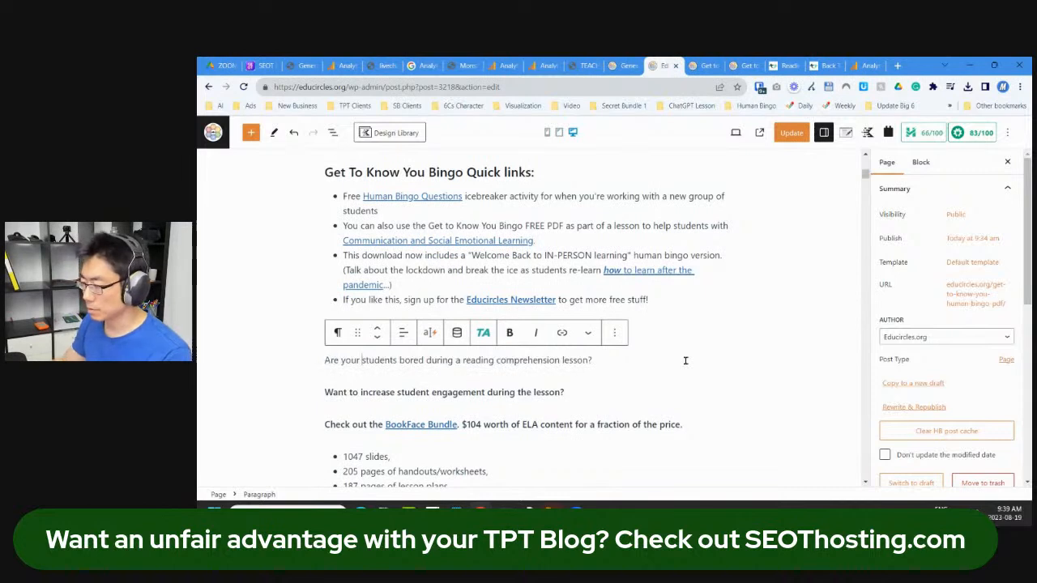
{"action": "left_click", "coordinate": [451, 392]}
{"action": "key", "text": "ctrl+b"}
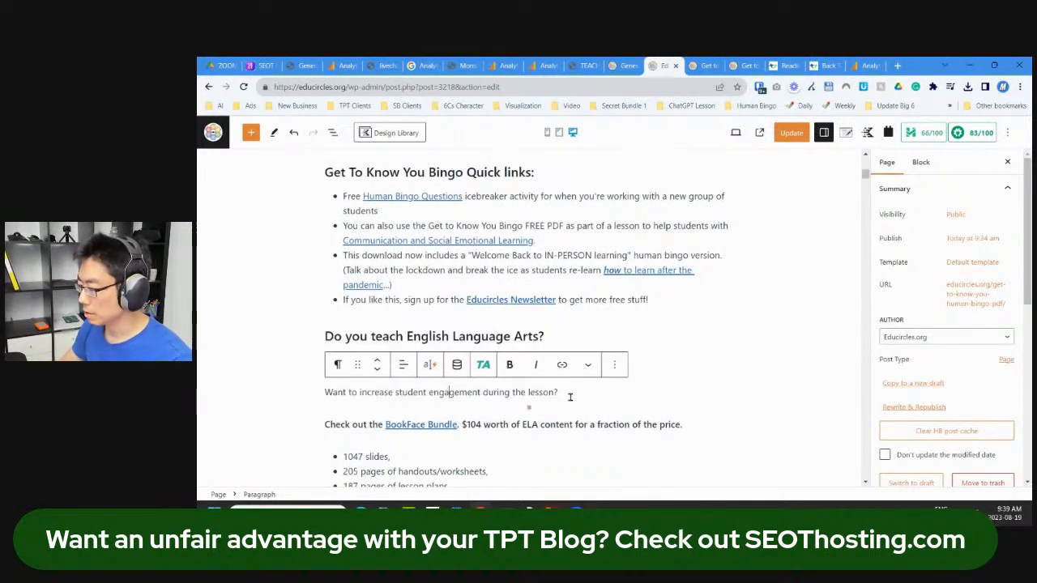
{"action": "scroll", "coordinate": [609, 419], "scroll_direction": "down", "scroll_amount": 1}
{"action": "key", "text": "ctrl+s"}
Step: Review the live bingo page, then go back to the page editor
{"action": "left_click", "coordinate": [703, 65]}
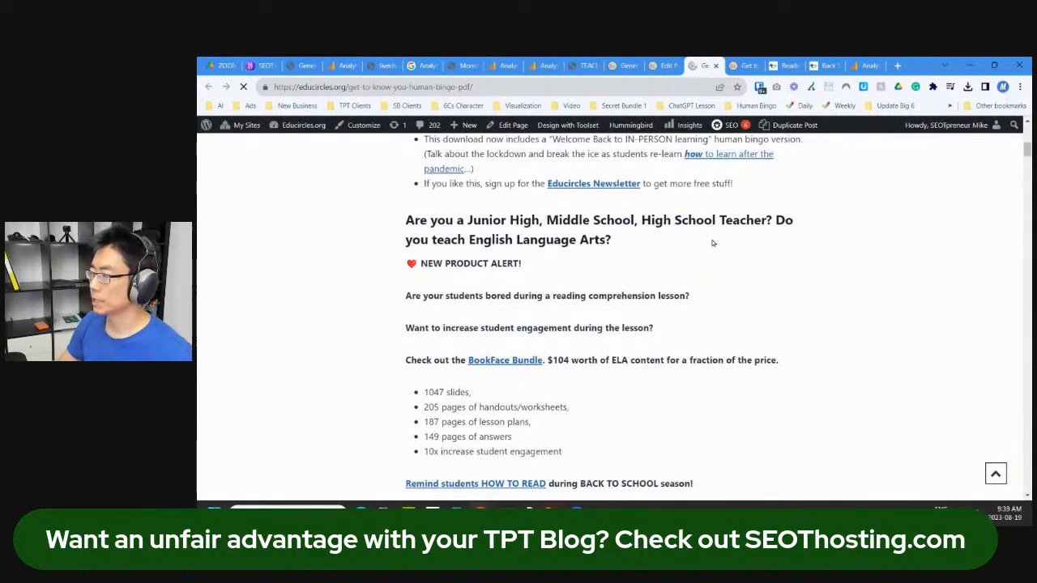
{"action": "scroll", "coordinate": [661, 293], "scroll_direction": "up", "scroll_amount": 2}
{"action": "scroll", "coordinate": [660, 294], "scroll_direction": "down", "scroll_amount": 4}
{"action": "scroll", "coordinate": [532, 308], "scroll_direction": "down", "scroll_amount": 2}
{"action": "scroll", "coordinate": [536, 306], "scroll_direction": "up", "scroll_amount": 1}
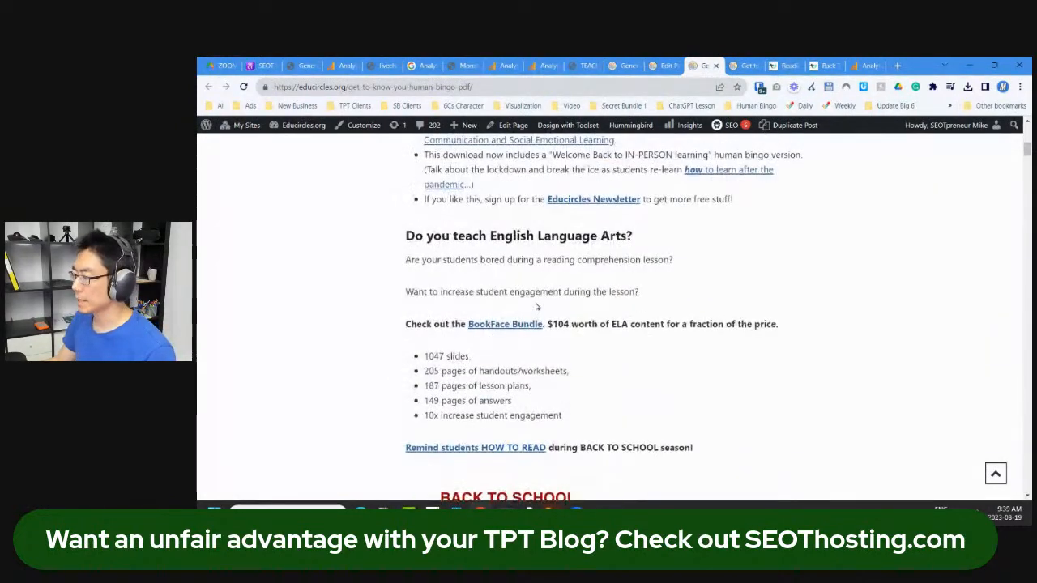
{"action": "left_click", "coordinate": [663, 65]}
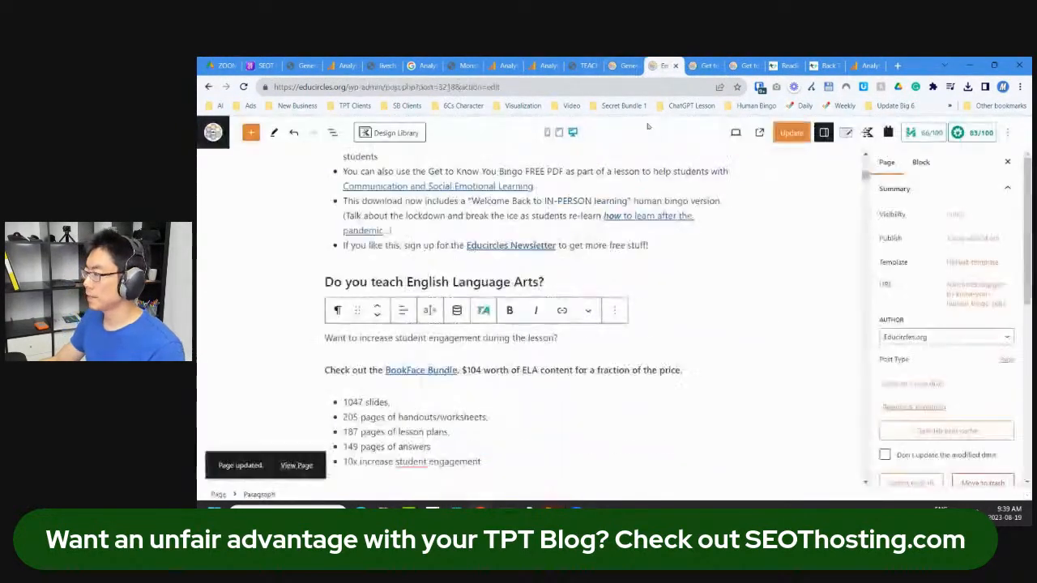
Step: Join the two ELA questions into one 'Do you want…' paragraph, update, and view it live
{"action": "key", "text": "ctrl+v"}
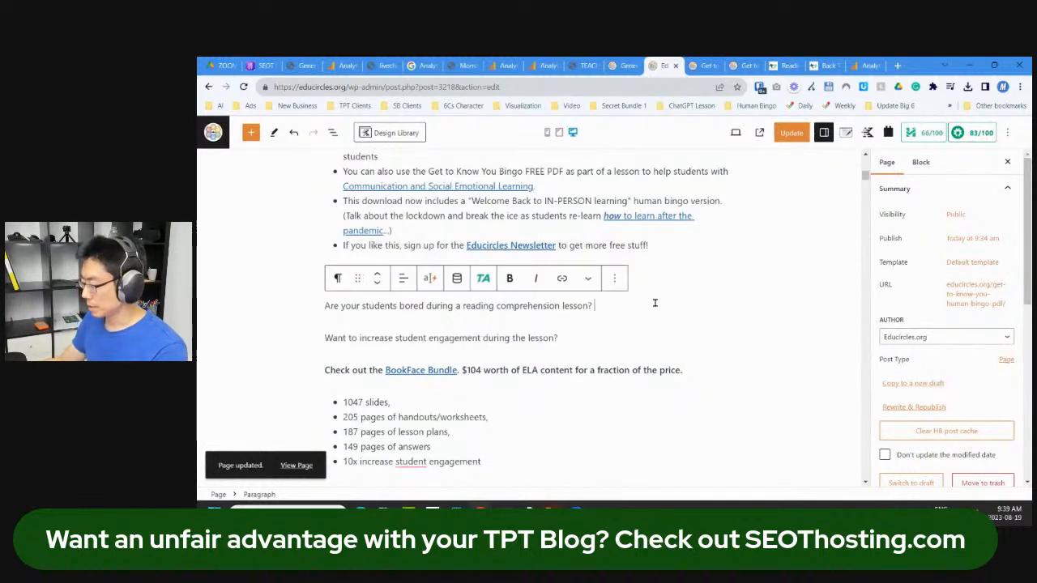
{"action": "key", "text": "Delete"}
{"action": "type", "text": "Do you Want to increase student"}
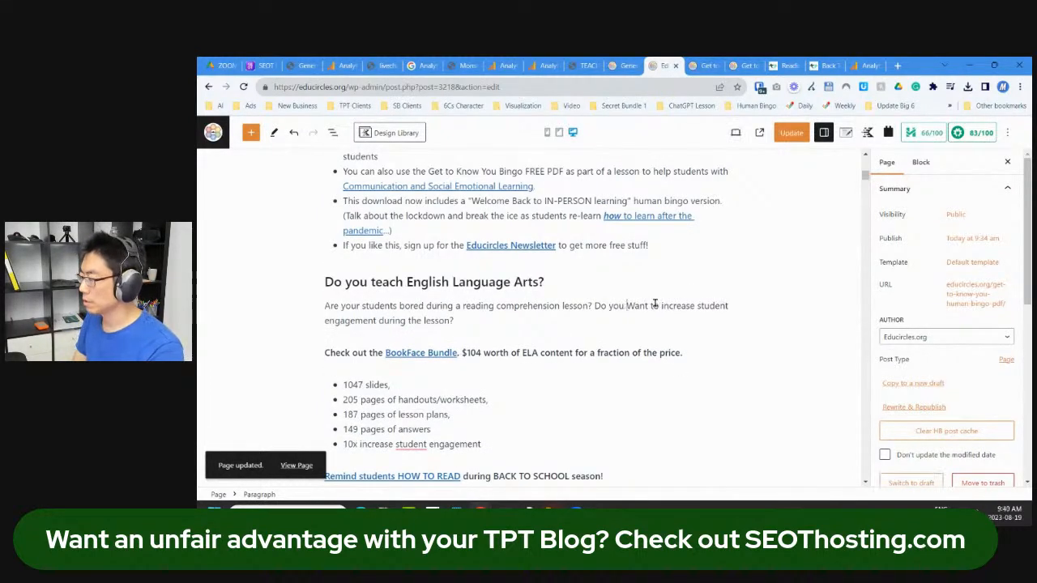
{"action": "key", "text": "Delete"}
{"action": "type", "text": "w"}
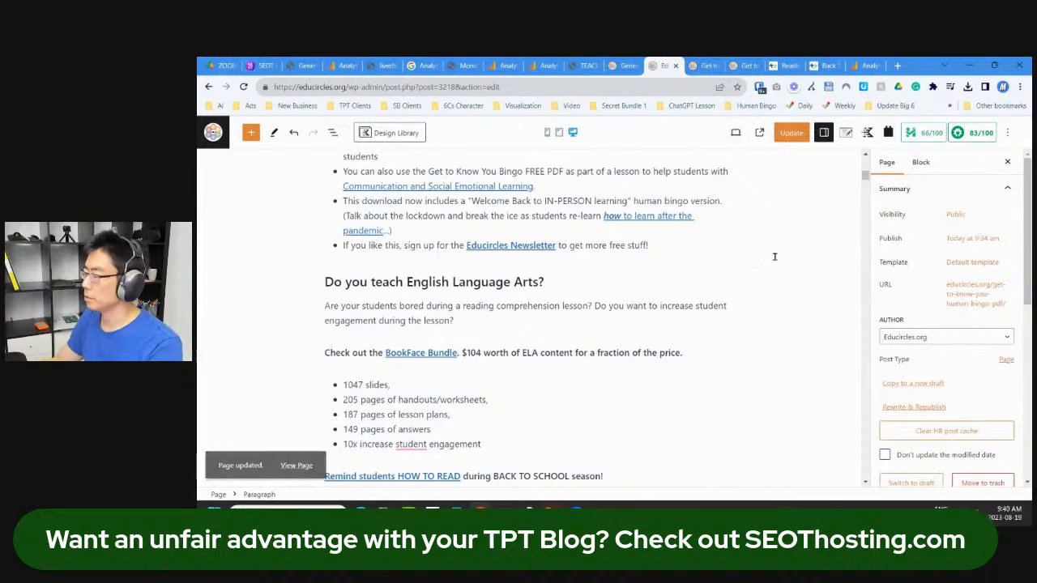
{"action": "left_click", "coordinate": [792, 132]}
{"action": "left_click", "coordinate": [707, 65]}
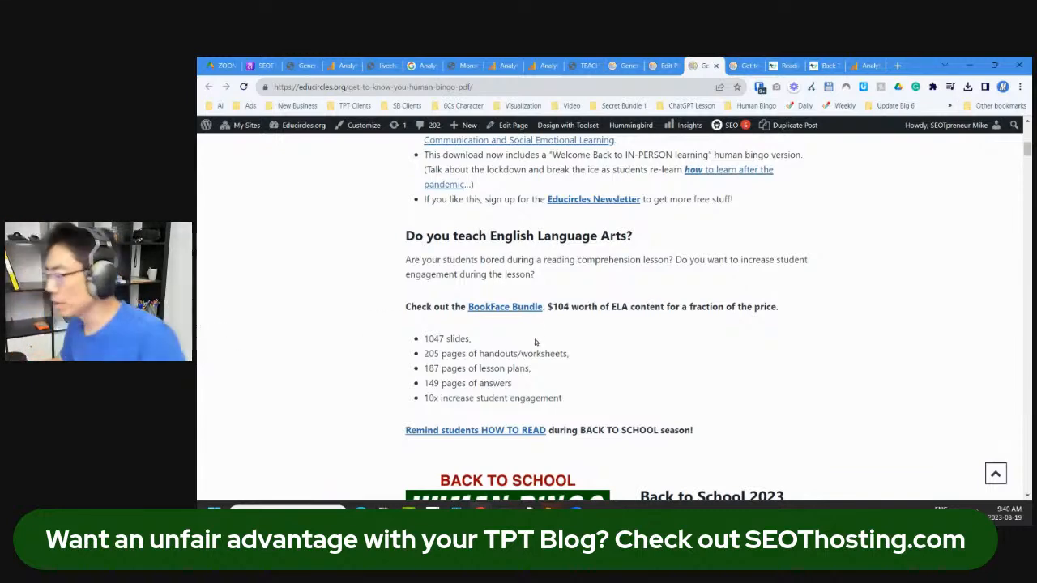
Step: Insert a Spacer block after the ChatGPT bullet list
{"action": "scroll", "coordinate": [535, 347], "scroll_direction": "down", "scroll_amount": 1}
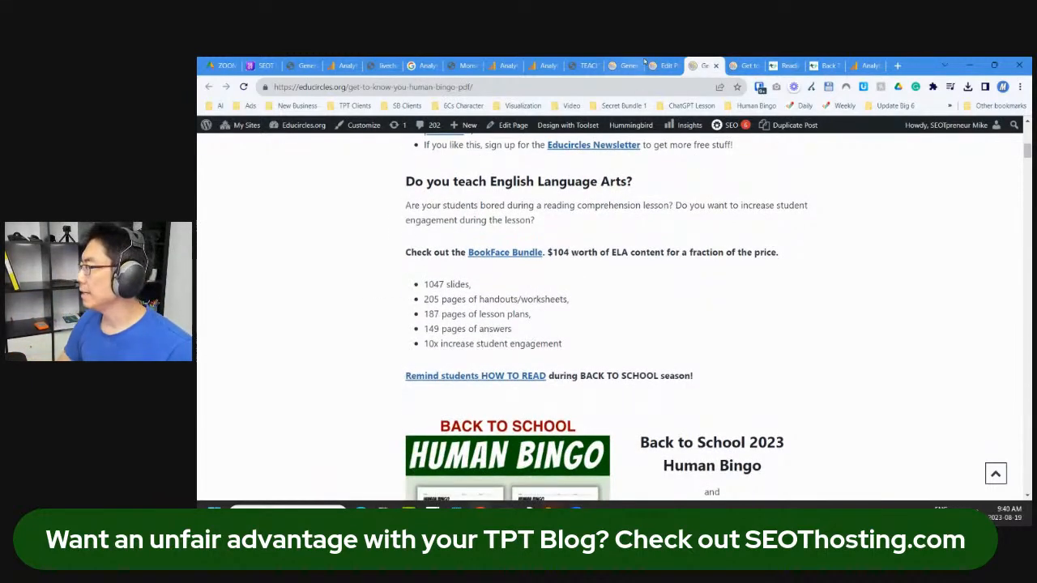
{"action": "scroll", "coordinate": [647, 304], "scroll_direction": "up", "scroll_amount": 5}
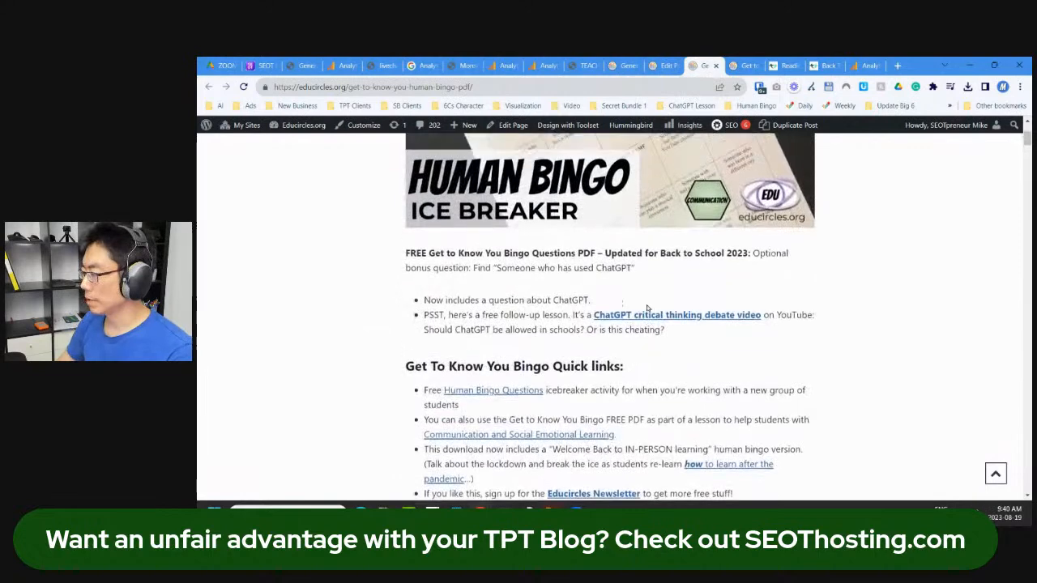
{"action": "left_click", "coordinate": [662, 65]}
{"action": "scroll", "coordinate": [423, 270], "scroll_direction": "up", "scroll_amount": 5}
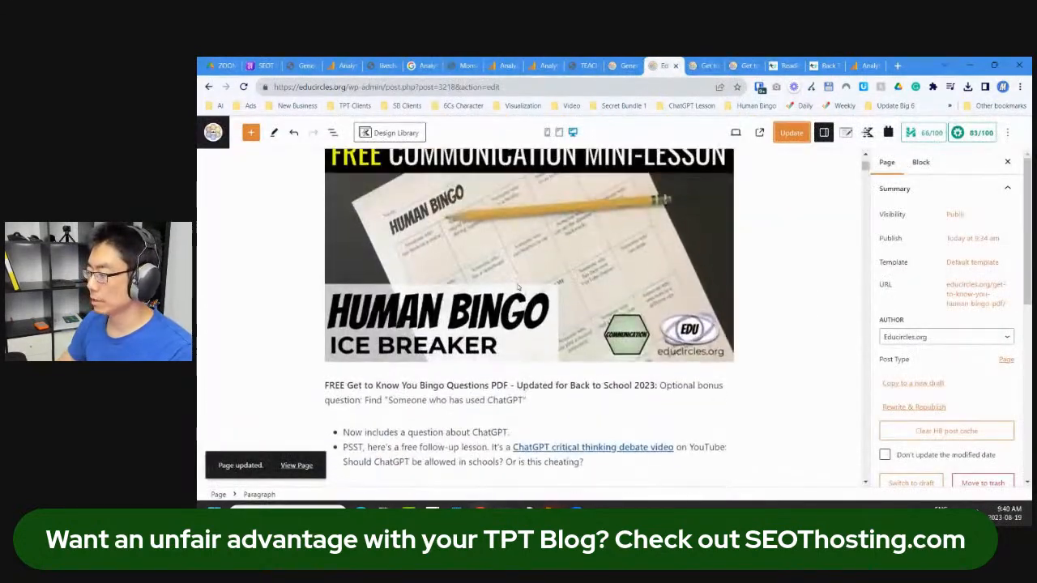
{"action": "scroll", "coordinate": [423, 270], "scroll_direction": "down", "scroll_amount": 3}
{"action": "left_click", "coordinate": [332, 132]}
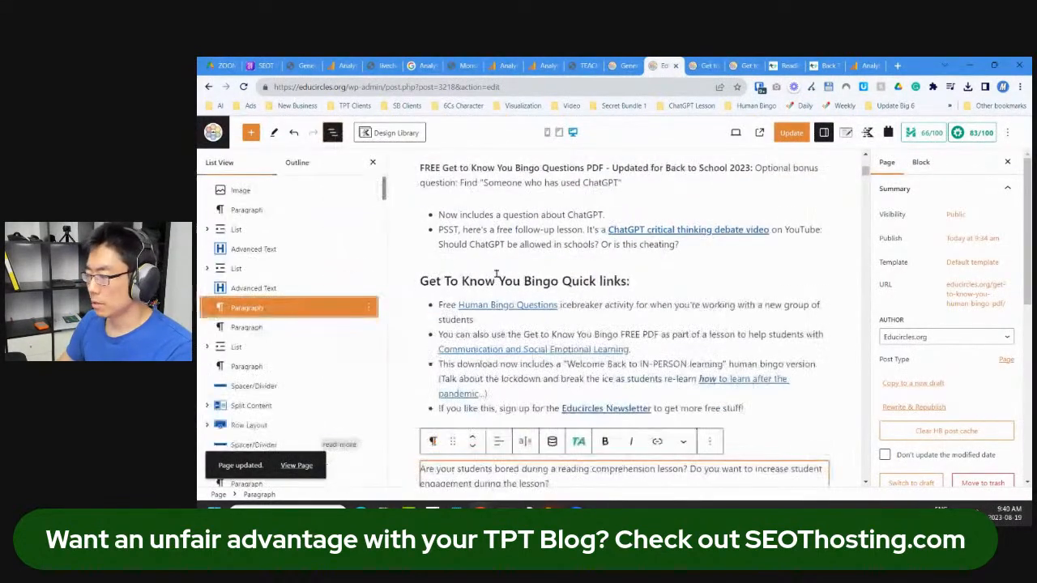
{"action": "left_click", "coordinate": [720, 248]}
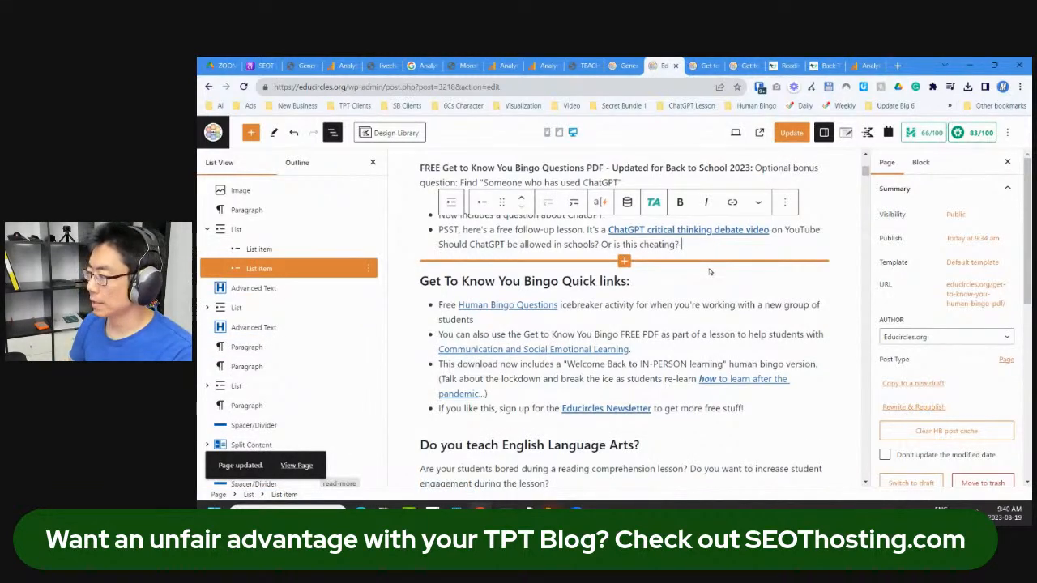
{"action": "key", "text": "Return"}
{"action": "key", "text": "Return"}
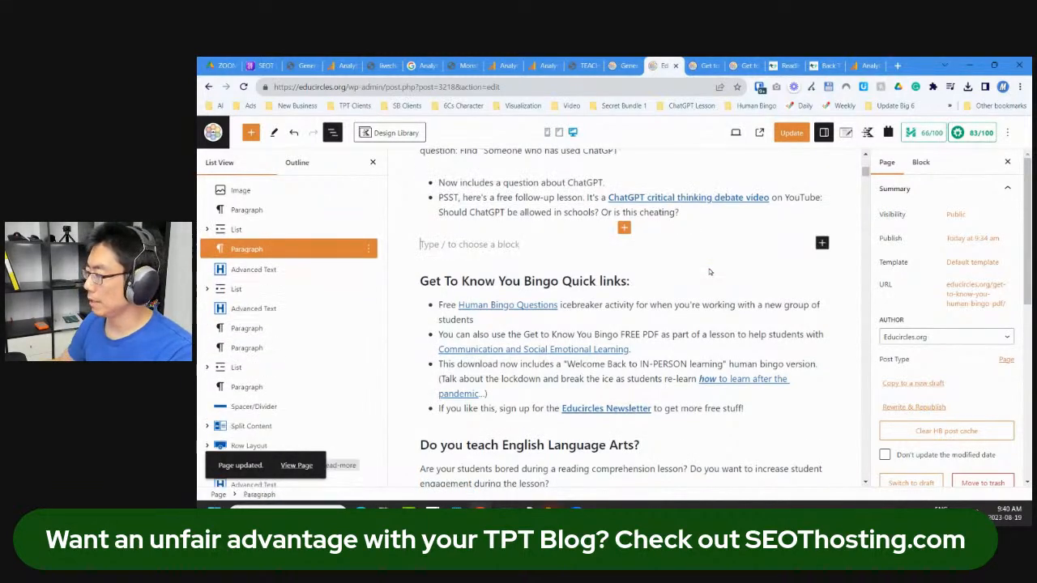
{"action": "left_click", "coordinate": [821, 243]}
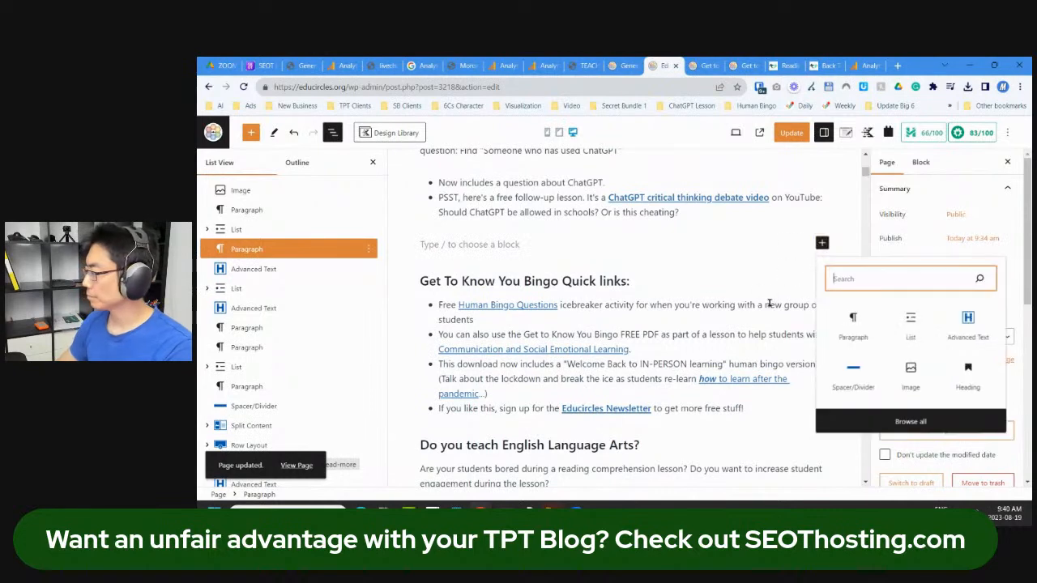
{"action": "left_click", "coordinate": [853, 374]}
Step: Insert a second Spacer after the Quick links list, before the ELA section
{"action": "scroll", "coordinate": [554, 309], "scroll_direction": "down", "scroll_amount": 3}
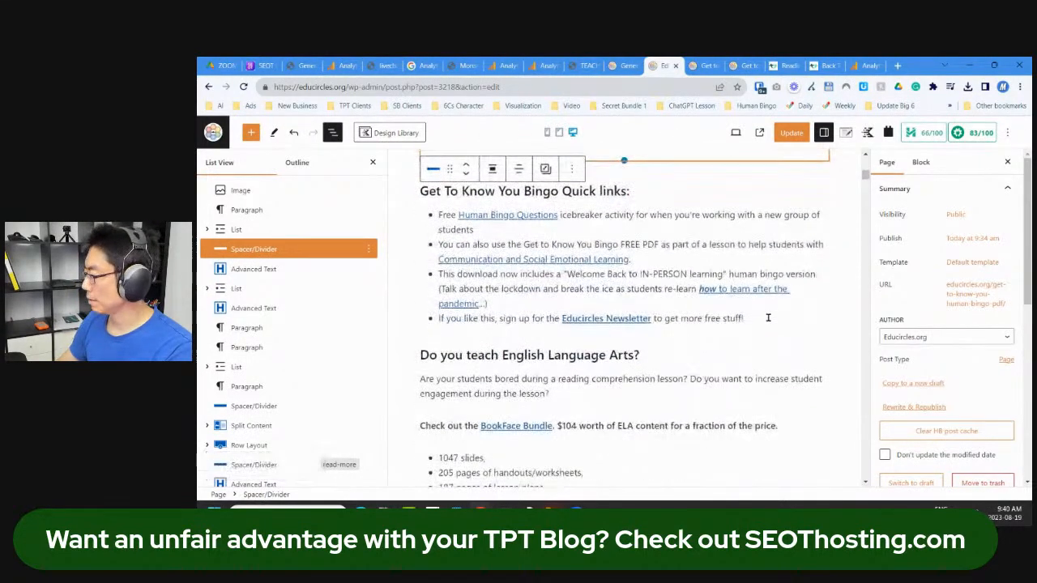
{"action": "left_click", "coordinate": [747, 318]}
{"action": "key", "text": "Return"}
{"action": "key", "text": "Return"}
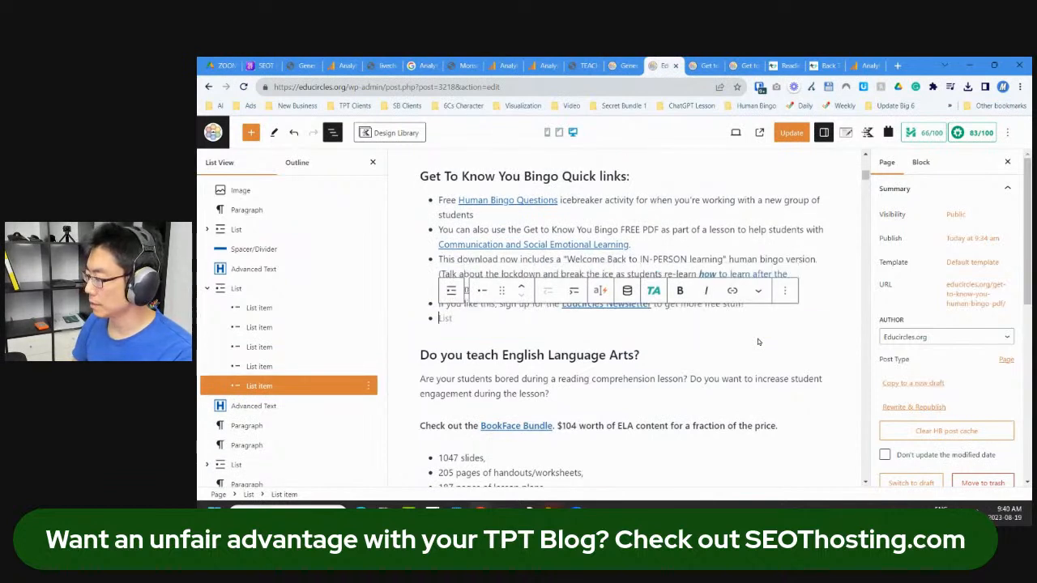
{"action": "left_click", "coordinate": [822, 317]}
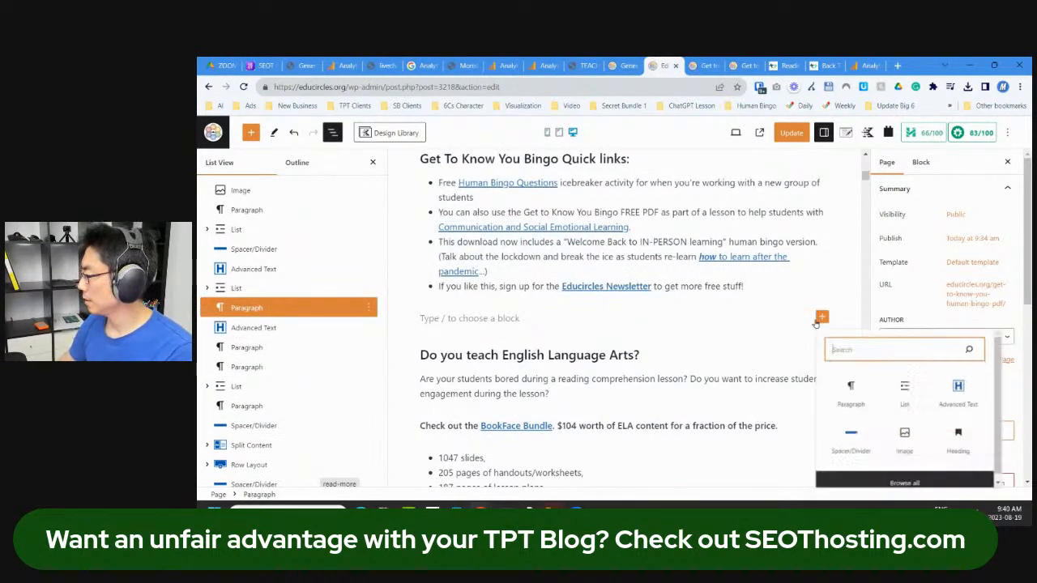
{"action": "left_click", "coordinate": [857, 452]}
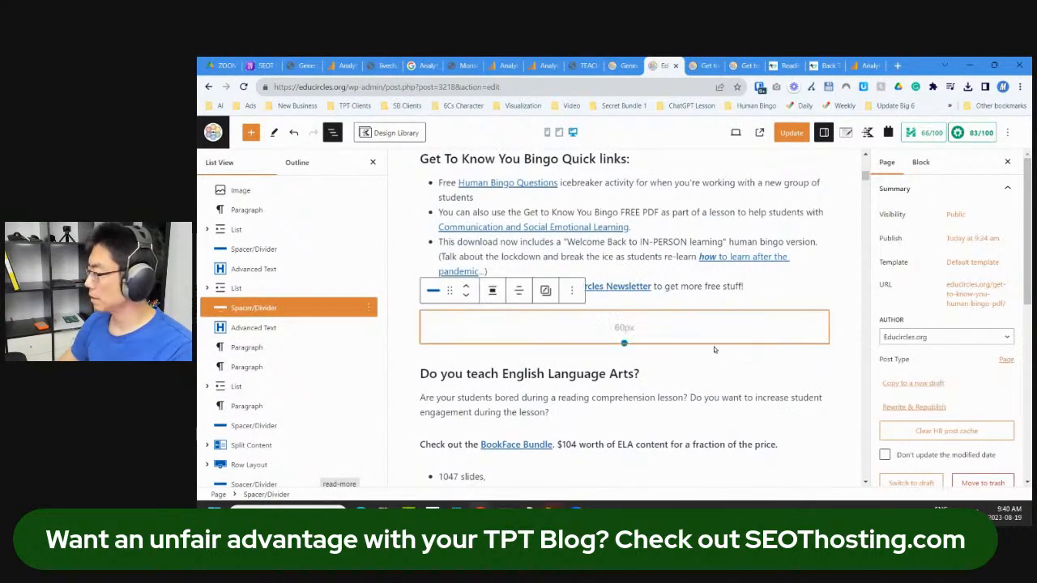
Step: Set both spacers' height to 30, update the page, and reload the live view
{"action": "left_click", "coordinate": [921, 163]}
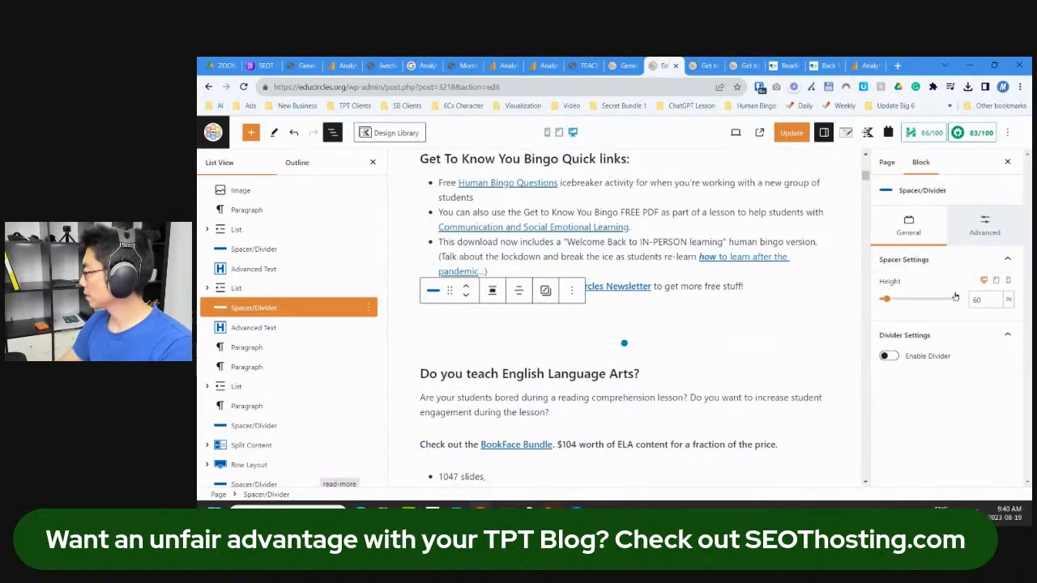
{"action": "double_click", "coordinate": [980, 298]}
{"action": "type", "text": "30"}
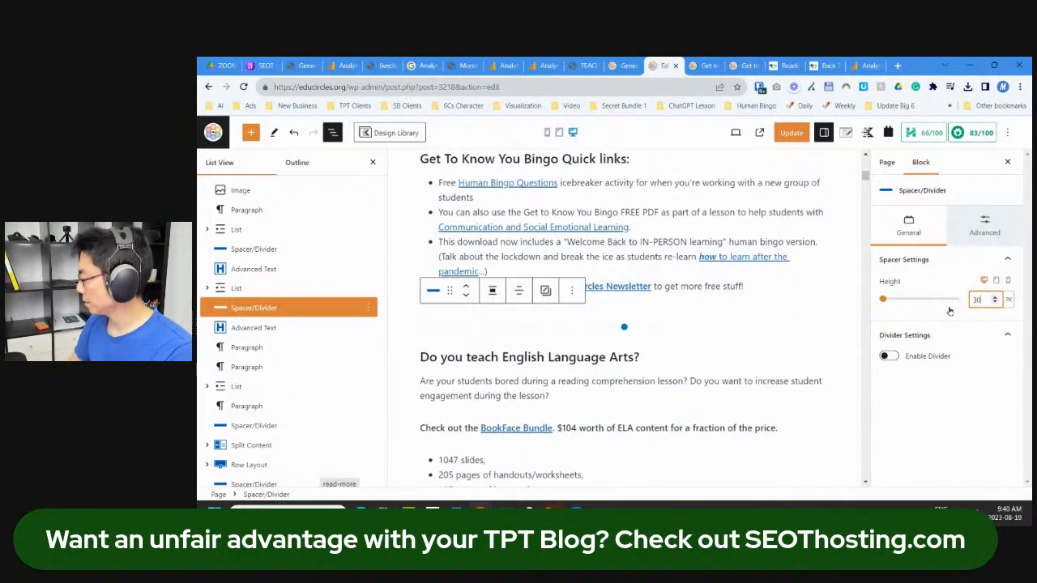
{"action": "scroll", "coordinate": [595, 275], "scroll_direction": "up", "scroll_amount": 2}
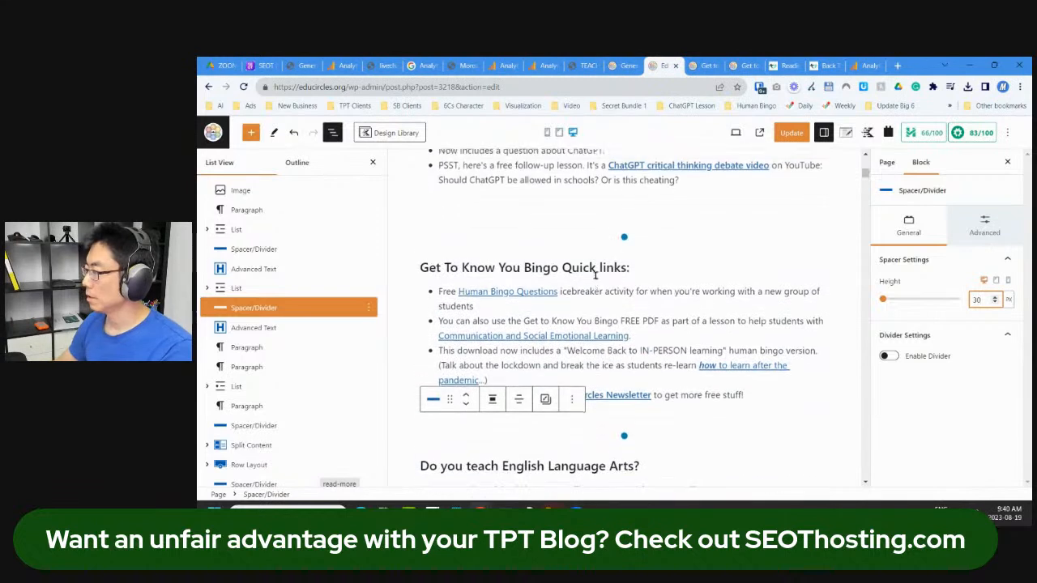
{"action": "left_click", "coordinate": [671, 231]}
{"action": "double_click", "coordinate": [981, 299]}
{"action": "type", "text": "30"}
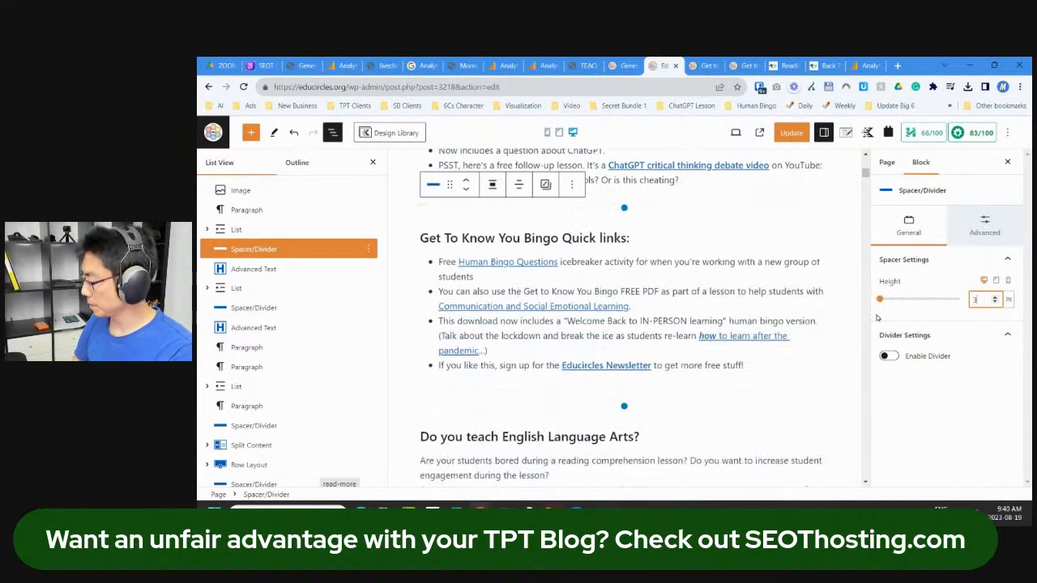
{"action": "left_click", "coordinate": [806, 134]}
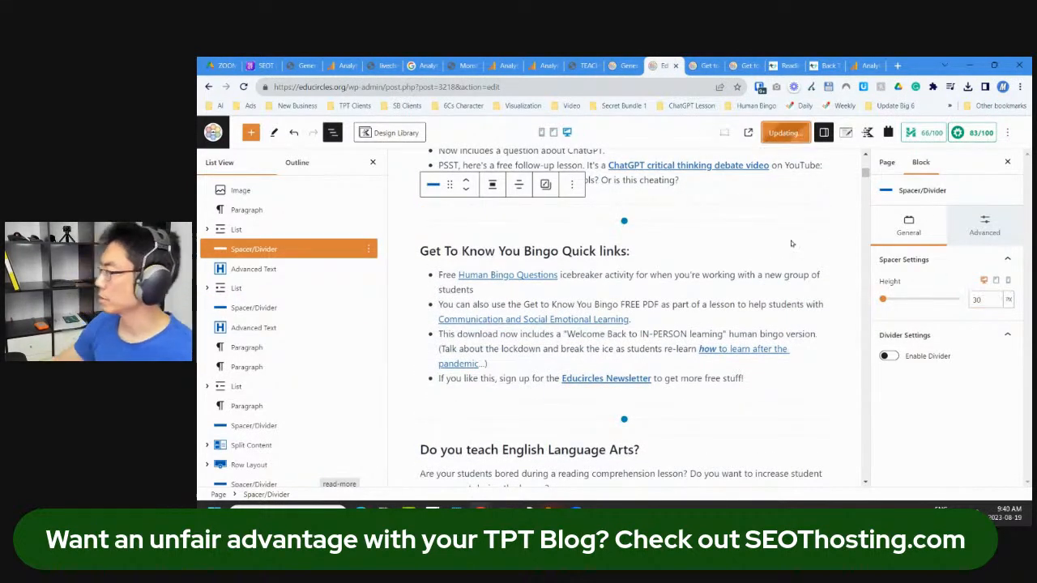
{"action": "left_click", "coordinate": [704, 66]}
{"action": "key", "text": "F5"}
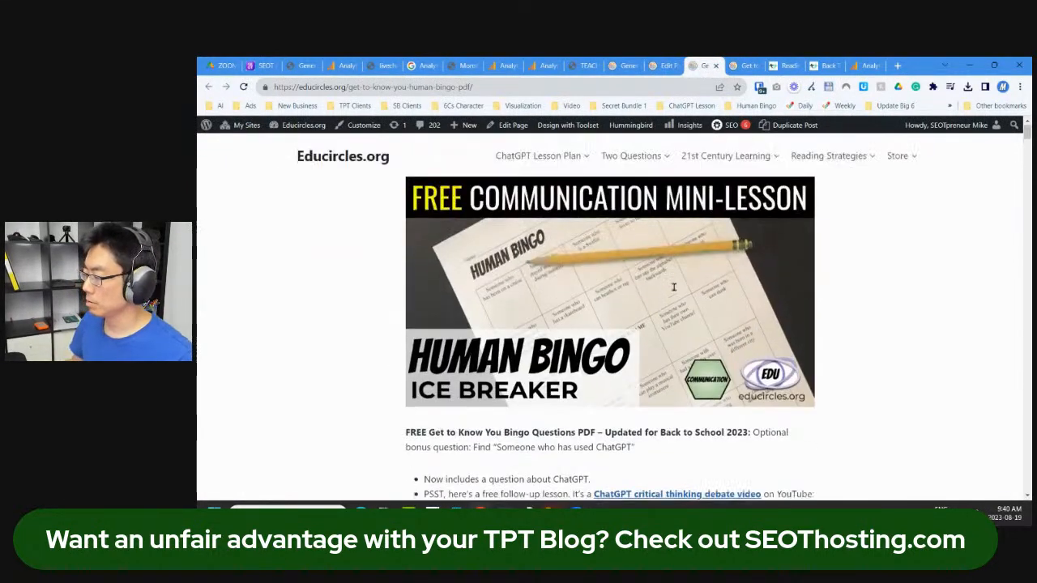
Step: Check the live spacing, then in the editor bring up actions for the spacer before ELA
{"action": "scroll", "coordinate": [674, 341], "scroll_direction": "down", "scroll_amount": 4}
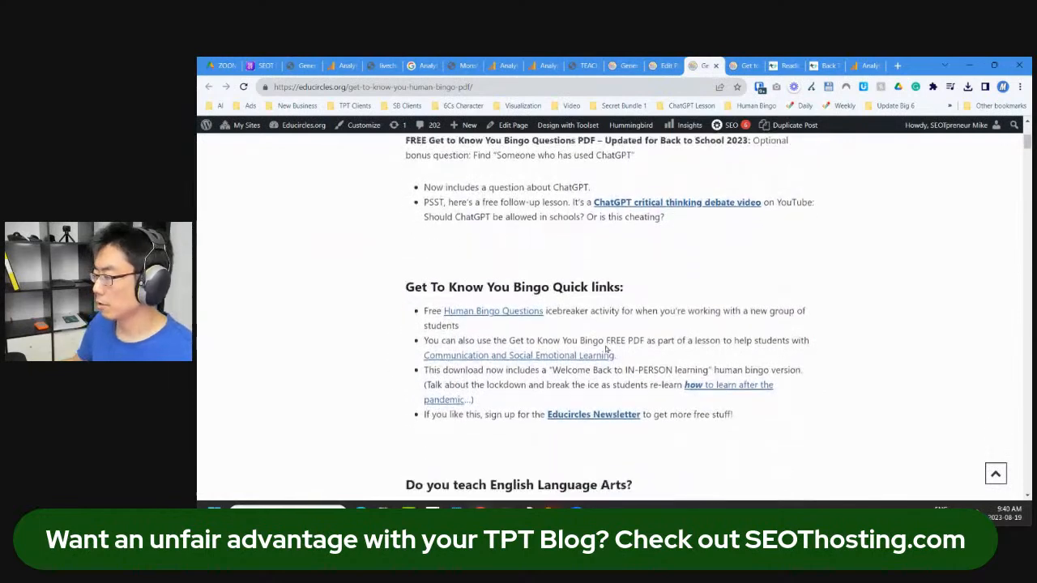
{"action": "scroll", "coordinate": [512, 290], "scroll_direction": "down", "scroll_amount": 3}
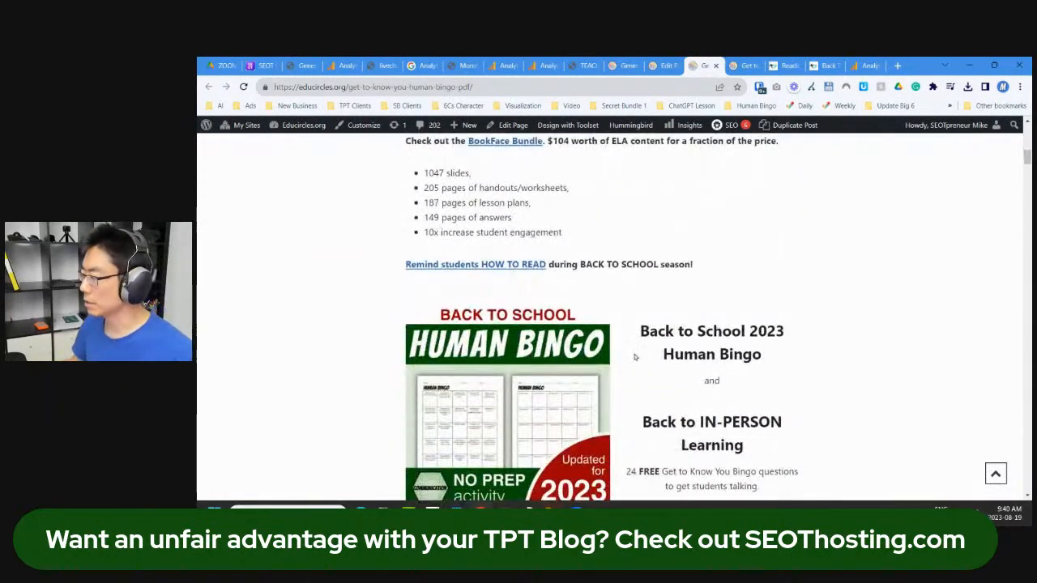
{"action": "scroll", "coordinate": [714, 444], "scroll_direction": "down", "scroll_amount": 3}
{"action": "left_click", "coordinate": [666, 66]}
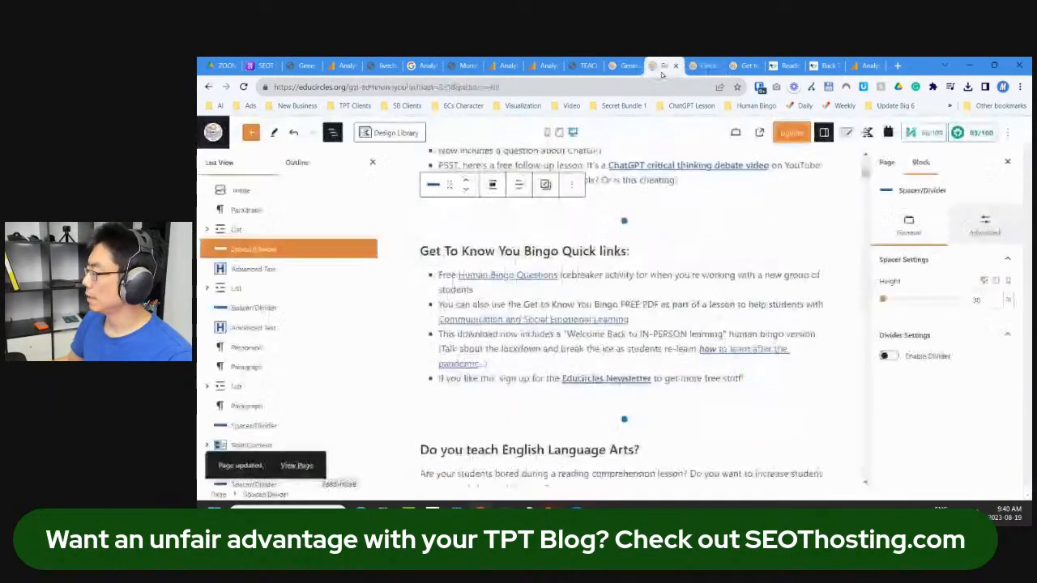
{"action": "left_click", "coordinate": [703, 418]}
{"action": "left_click", "coordinate": [572, 383]}
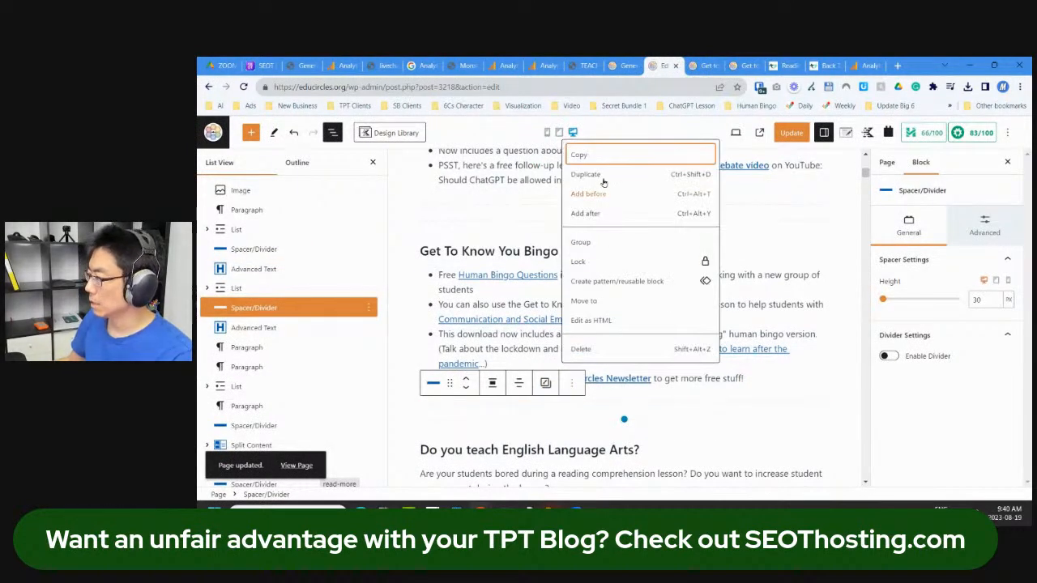
Step: Duplicate the spacer, move it above the Human Bingo section, and delete the extra one
{"action": "left_click", "coordinate": [591, 174]}
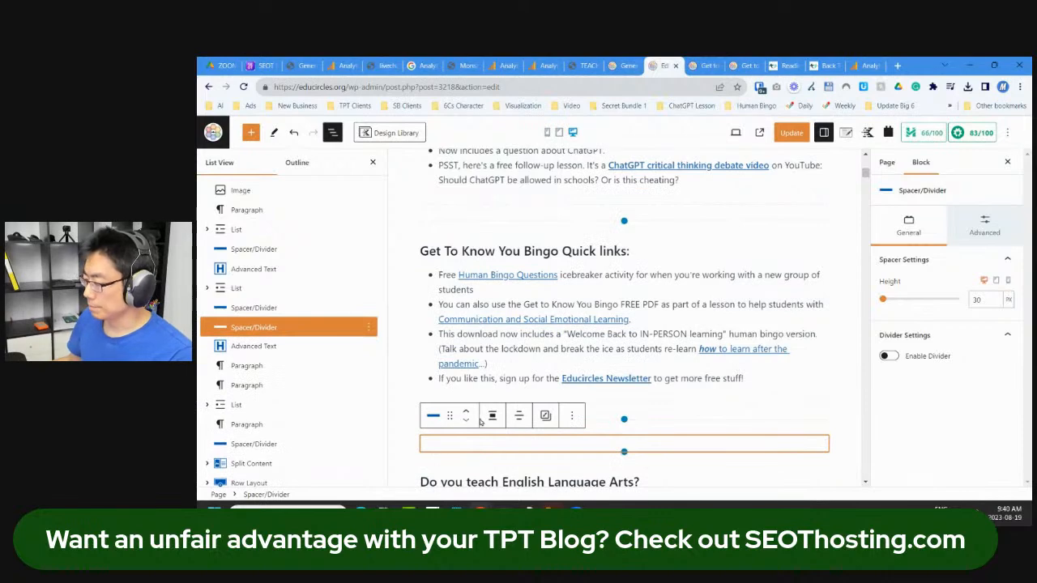
{"action": "scroll", "coordinate": [474, 420], "scroll_direction": "down", "scroll_amount": 3}
{"action": "left_click_drag", "start_coordinate": [449, 196], "coordinate": [506, 211]}
{"action": "scroll", "coordinate": [679, 277], "scroll_direction": "up", "scroll_amount": 4}
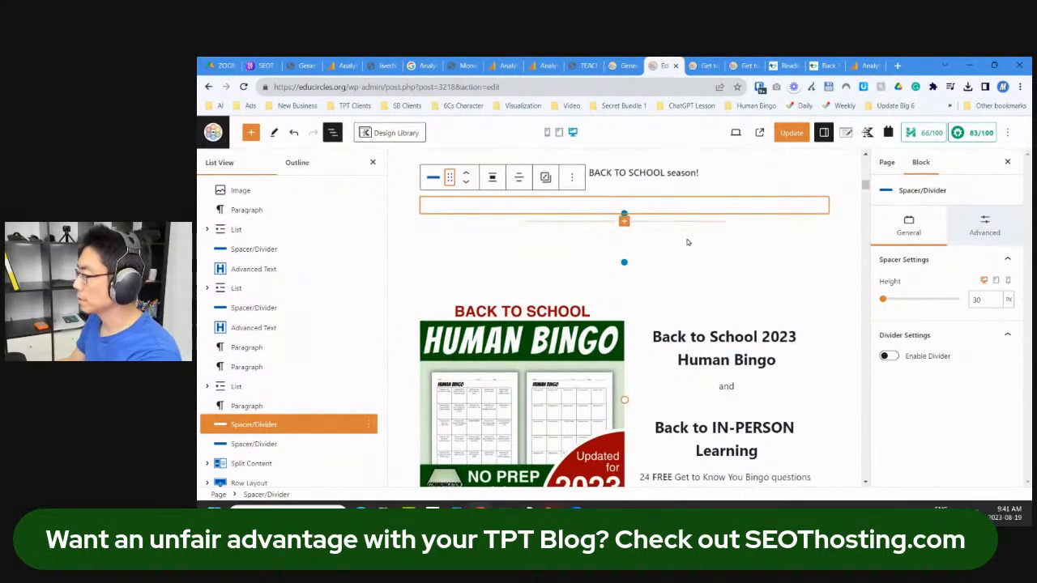
{"action": "left_click", "coordinate": [571, 177]}
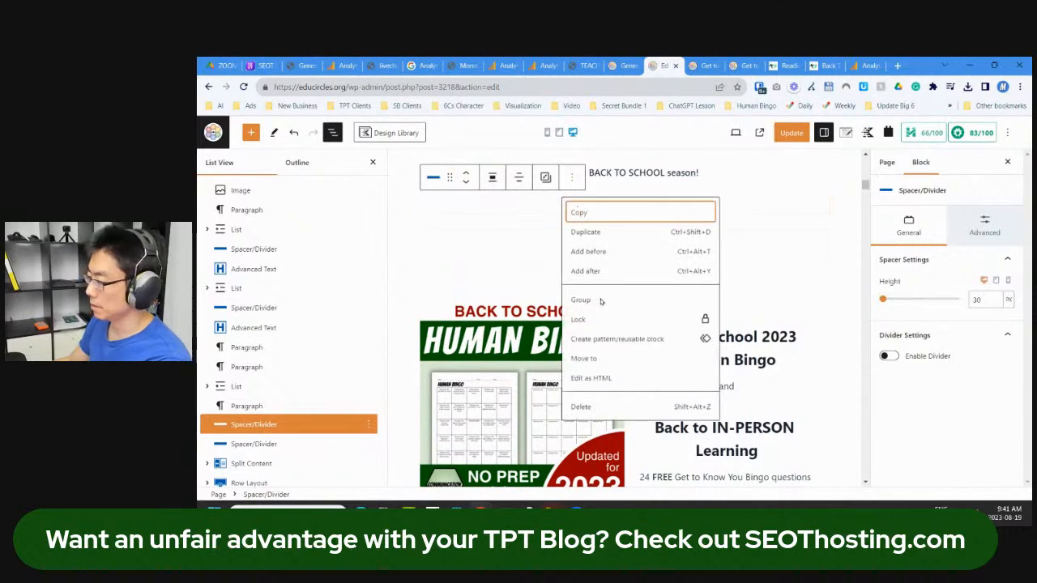
{"action": "left_click", "coordinate": [597, 406]}
Step: Set that spacer's height to 120, update the page, and view it live
{"action": "left_click", "coordinate": [623, 214]}
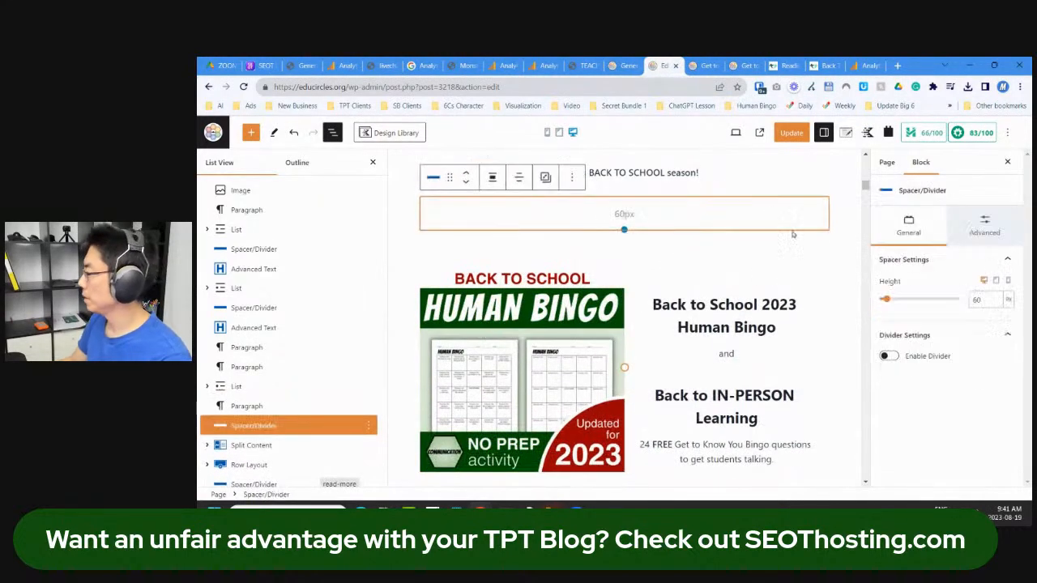
{"action": "left_click_drag", "start_coordinate": [983, 299], "coordinate": [951, 302]}
{"action": "type", "text": "120"}
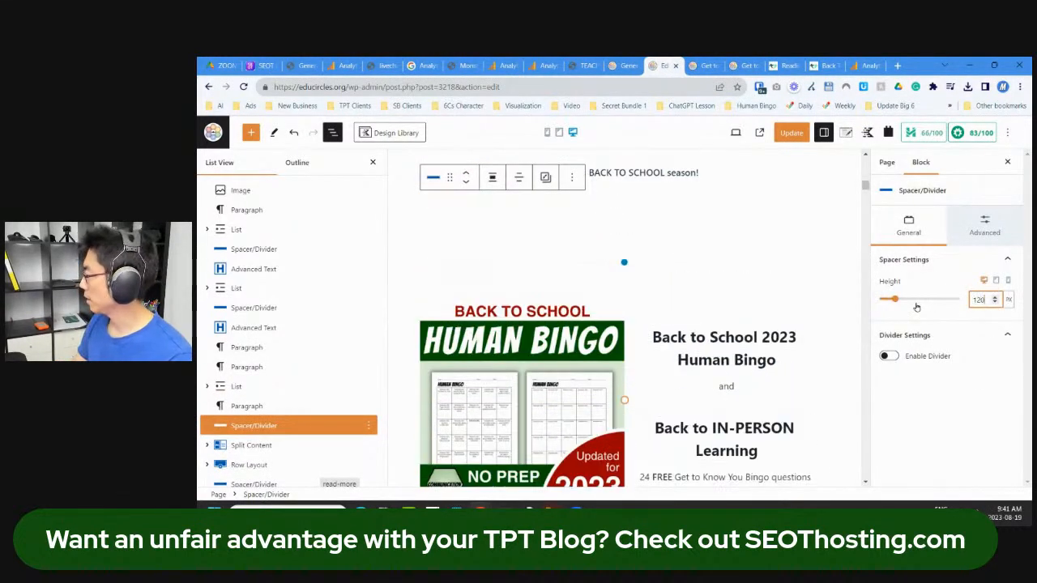
{"action": "left_click", "coordinate": [793, 133]}
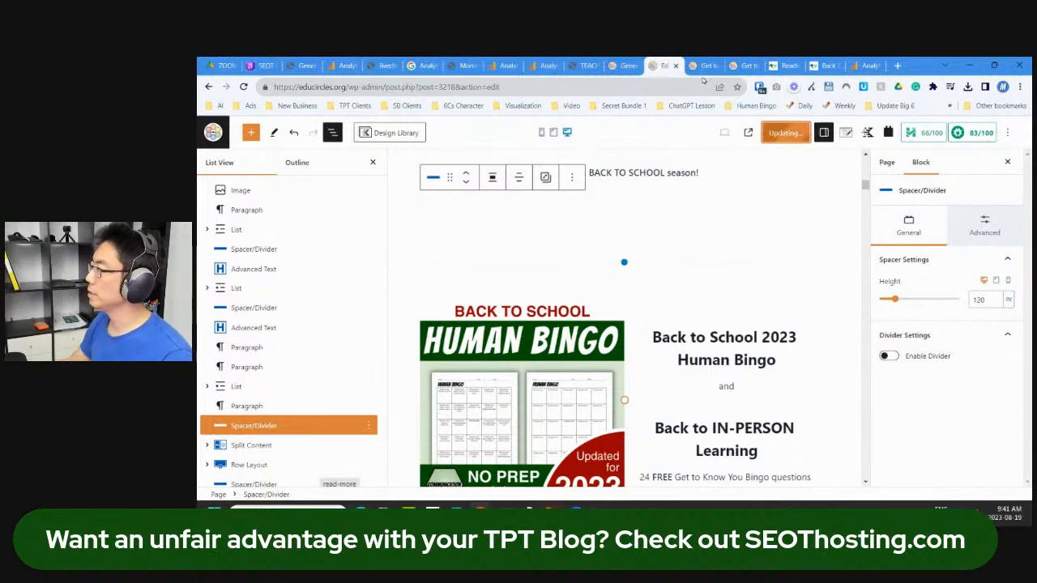
{"action": "left_click", "coordinate": [703, 67]}
Step: Reload the live Bingo page to review the wider spacing
{"action": "key", "text": "F5"}
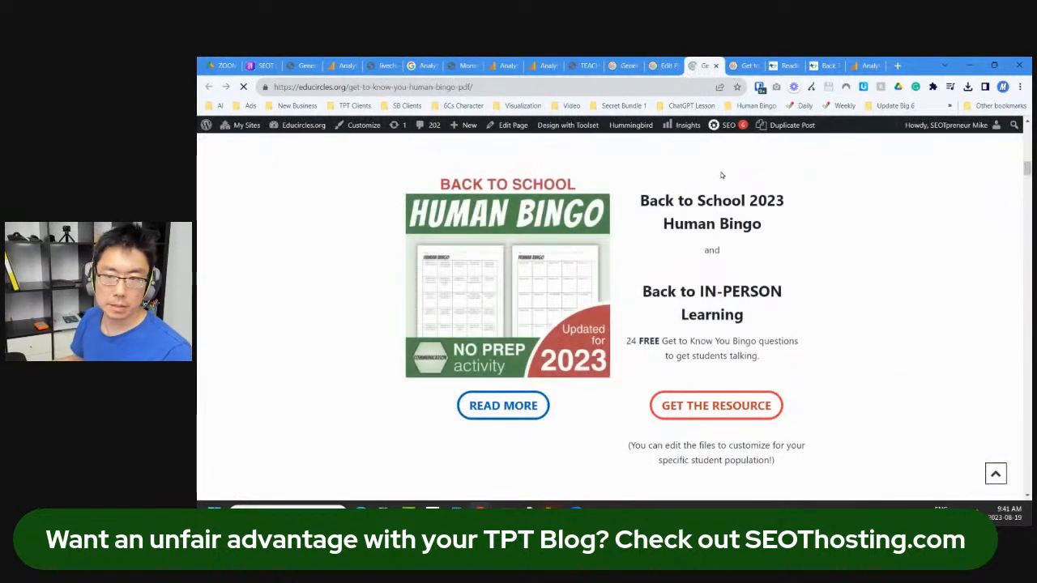
{"action": "scroll", "coordinate": [719, 251], "scroll_direction": "up", "scroll_amount": 10}
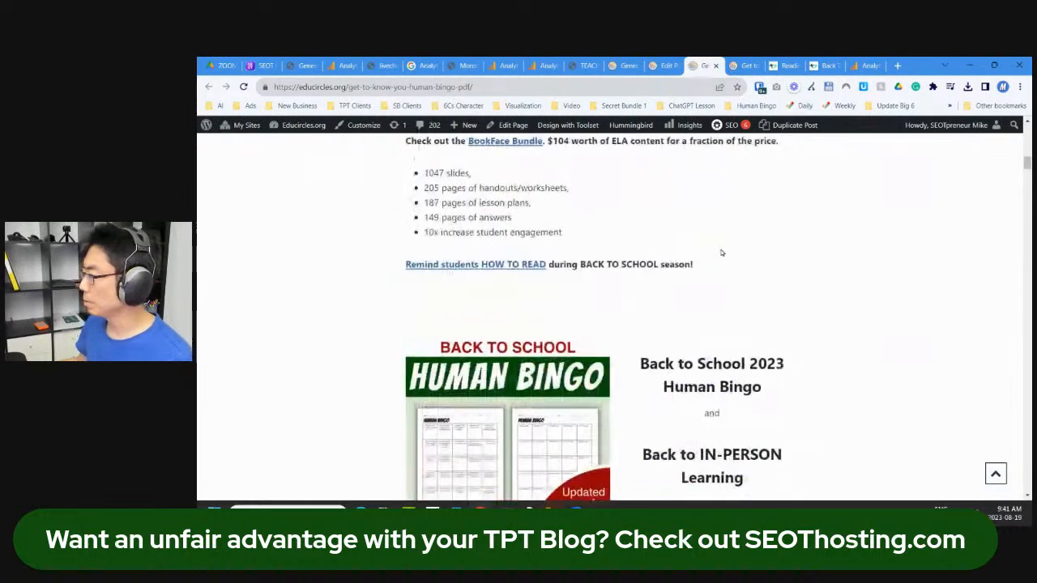
{"action": "scroll", "coordinate": [718, 253], "scroll_direction": "down", "scroll_amount": 2}
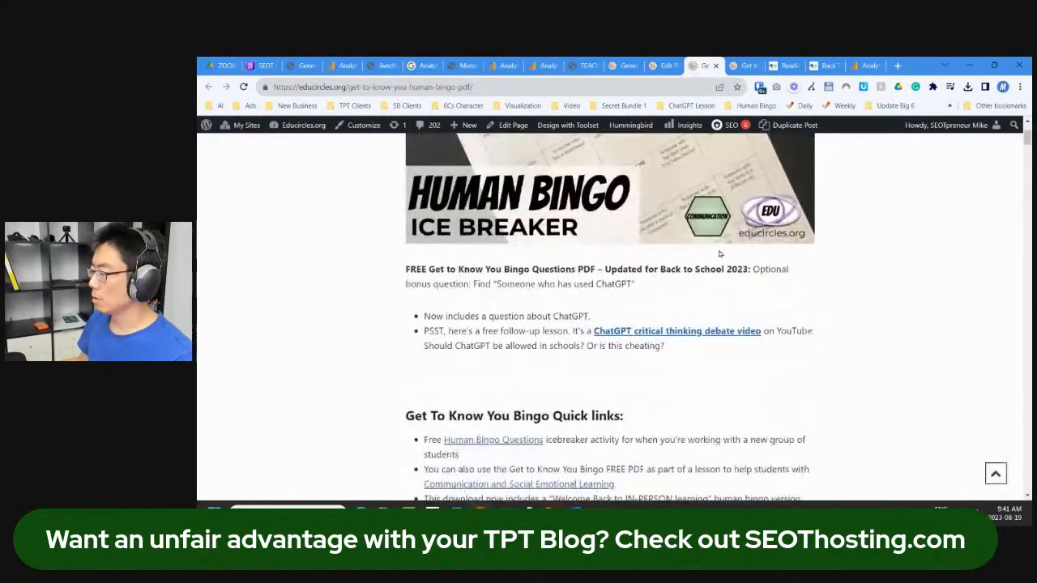
{"action": "scroll", "coordinate": [668, 195], "scroll_direction": "up", "scroll_amount": 2}
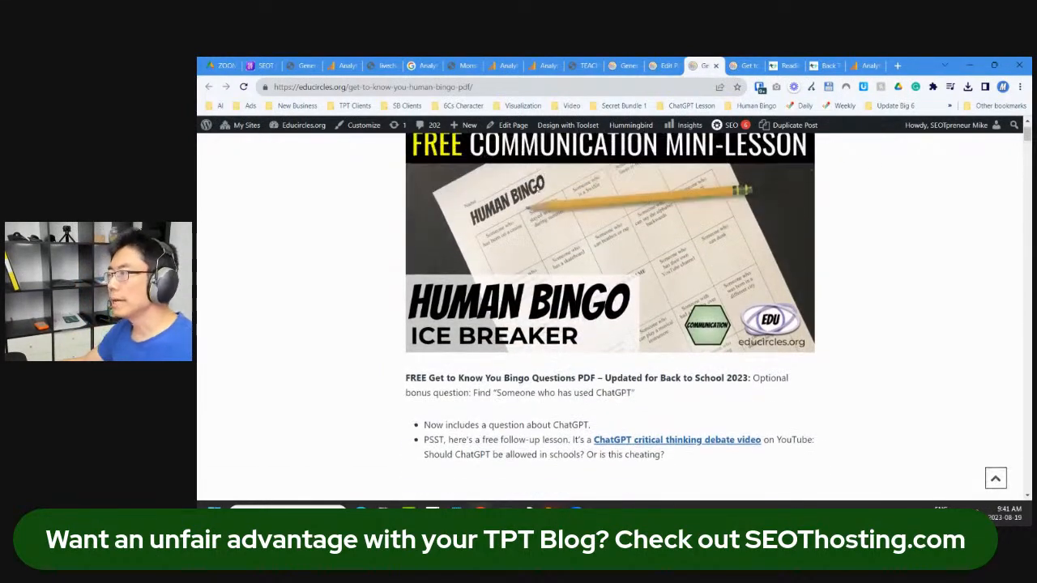
{"action": "left_click", "coordinate": [505, 85]}
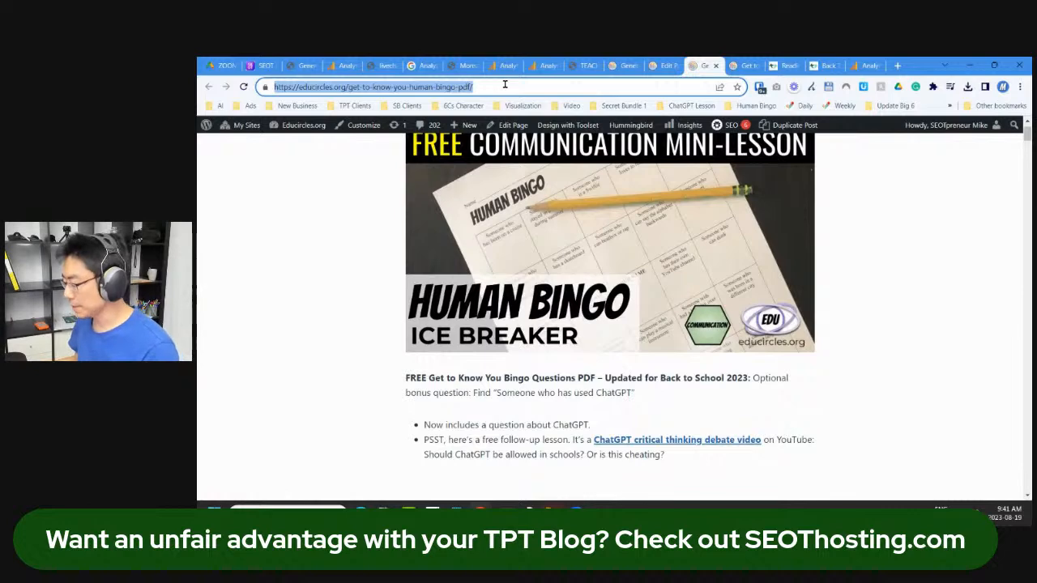
Step: Load Google Search Console's sitemaps page in the other Bingo tab
{"action": "left_click", "coordinate": [741, 65]}
{"action": "left_click", "coordinate": [640, 81]}
{"action": "key", "text": "ctrl+c"}
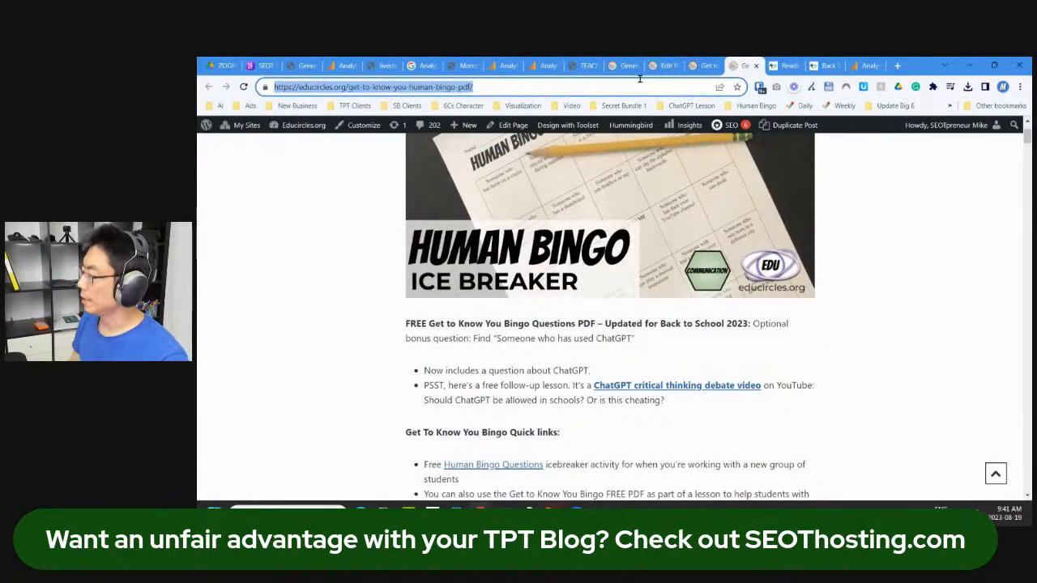
{"action": "type", "text": "searc"}
{"action": "key", "text": "Return"}
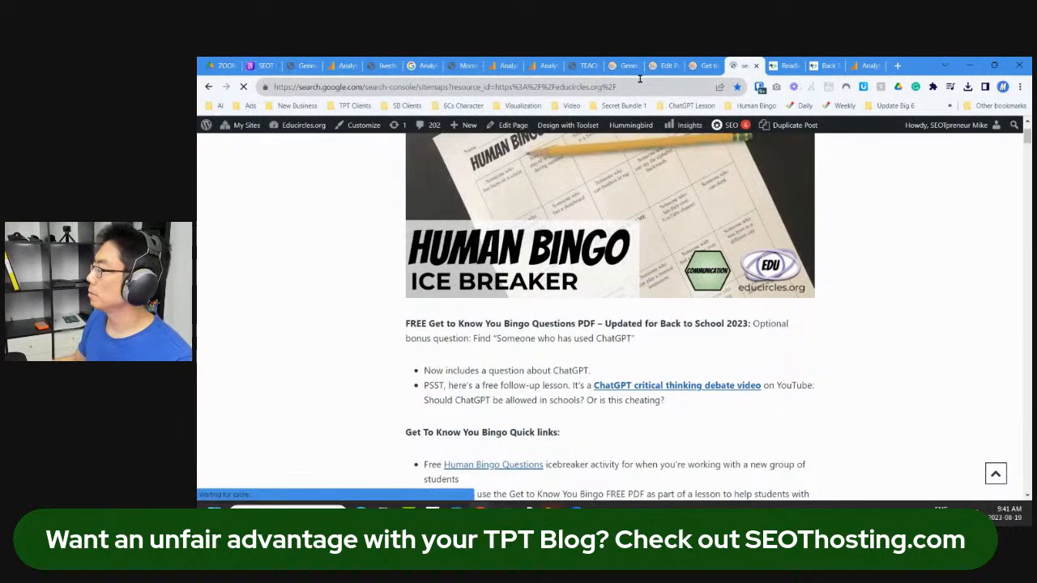
Step: Close tabs right of Search Console, inspect the Bingo page URL, and request indexing
{"action": "right_click", "coordinate": [739, 63]}
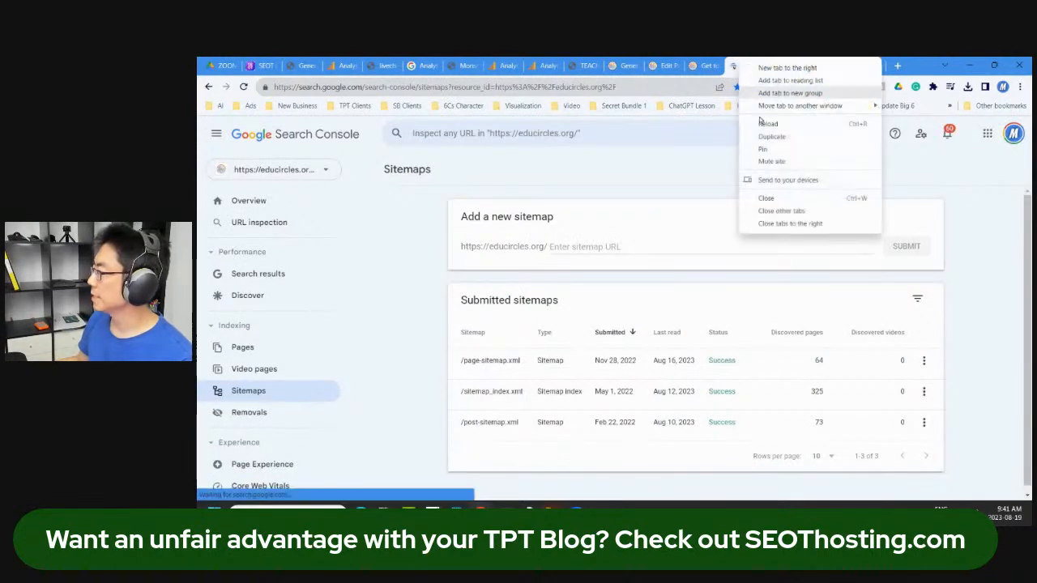
{"action": "left_click", "coordinate": [778, 224]}
{"action": "left_click", "coordinate": [600, 133]}
{"action": "key", "text": "ctrl+v"}
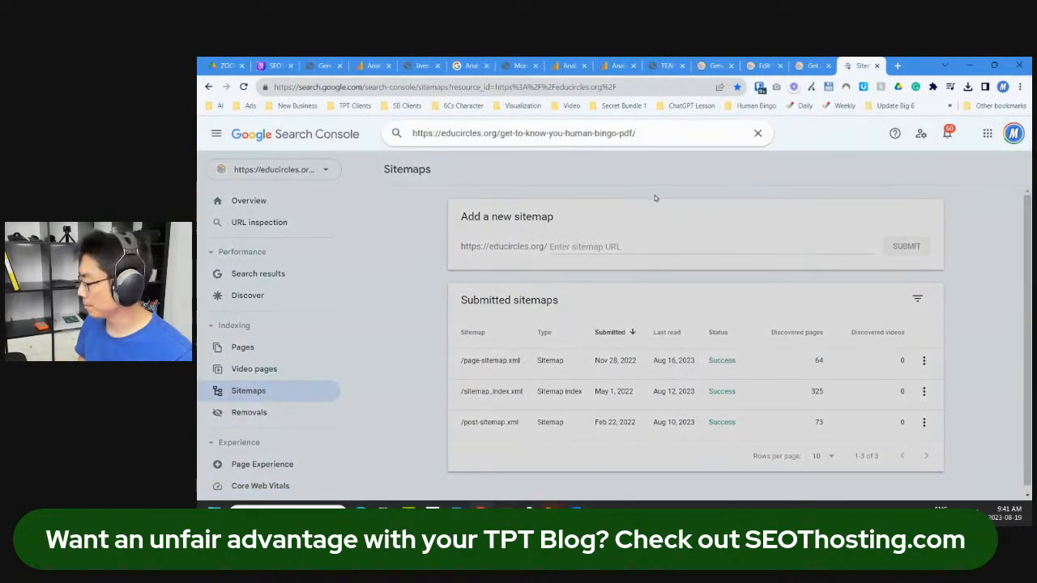
{"action": "key", "text": "Return"}
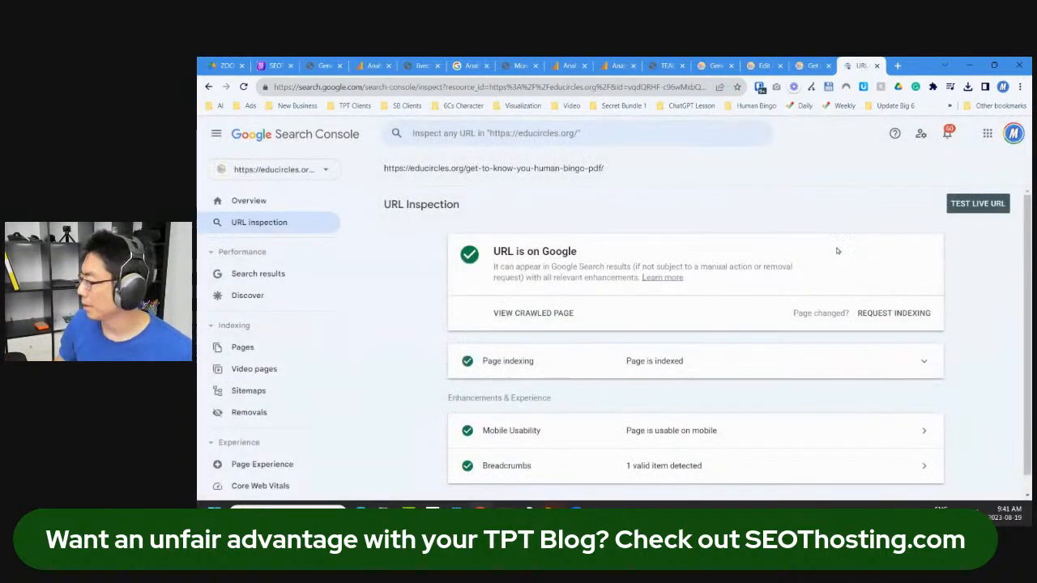
{"action": "left_click", "coordinate": [912, 316]}
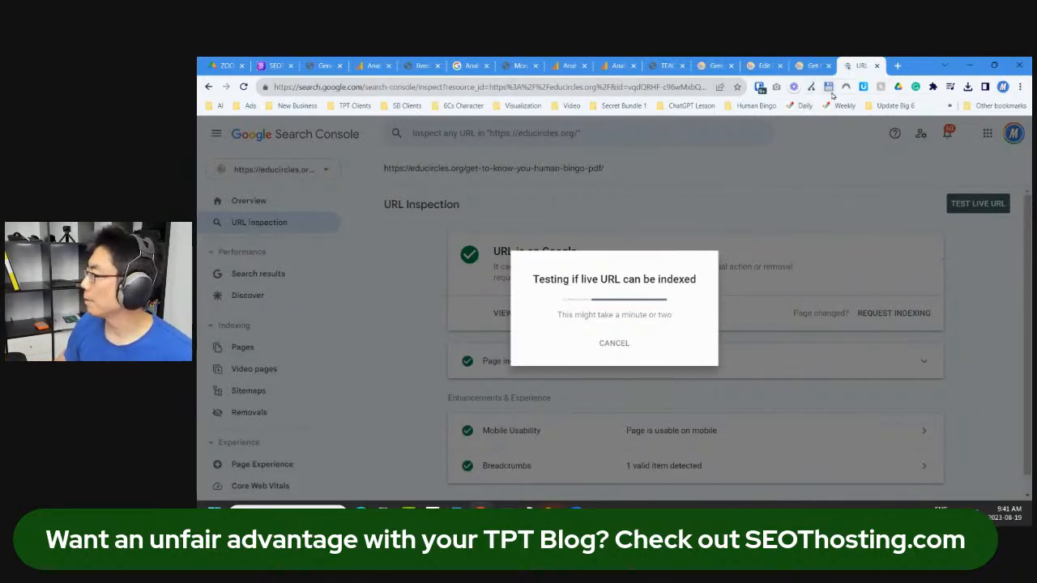
Step: Tile Search Console beside the Bingo window, dismiss the confirmation, and close Search Console
{"action": "key", "text": "super+Right"}
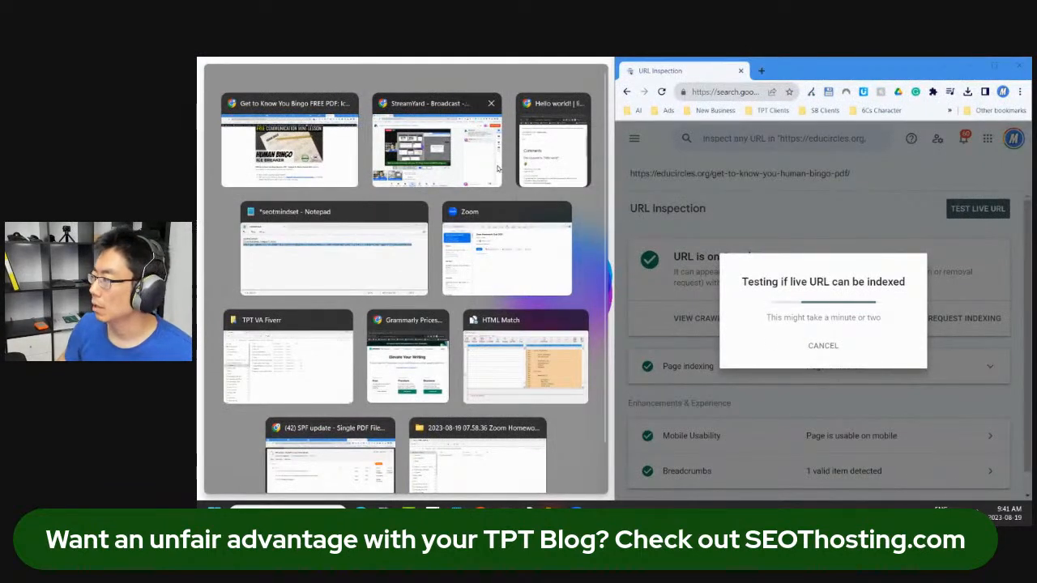
{"action": "left_click", "coordinate": [333, 176]}
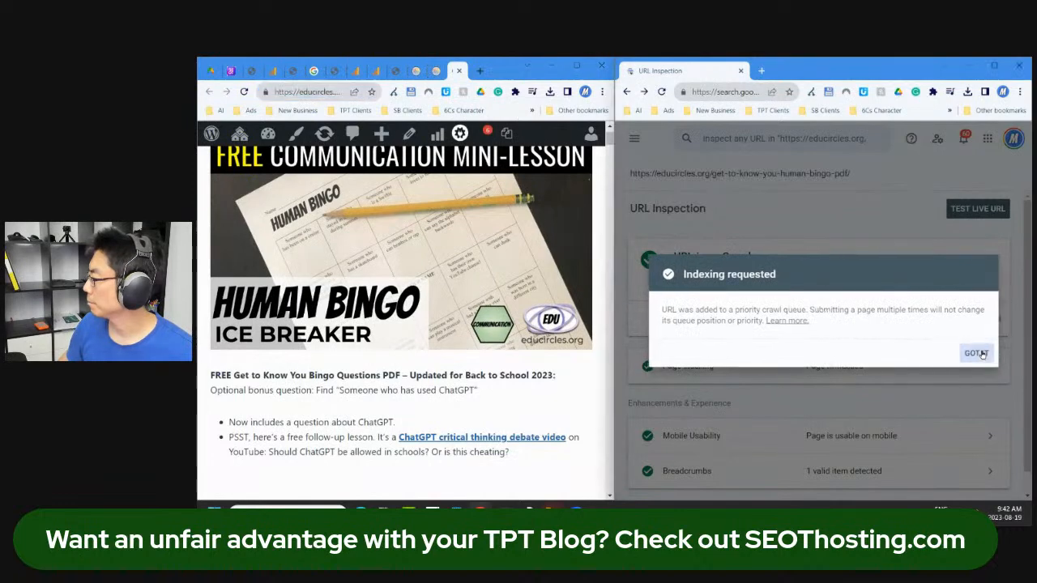
{"action": "left_click", "coordinate": [978, 352]}
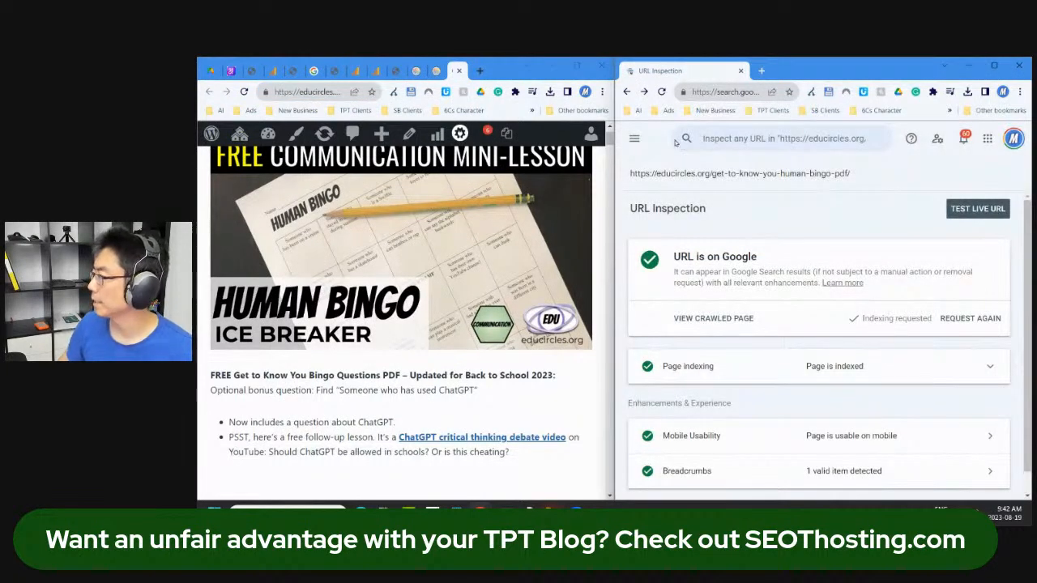
{"action": "left_click", "coordinate": [1019, 65]}
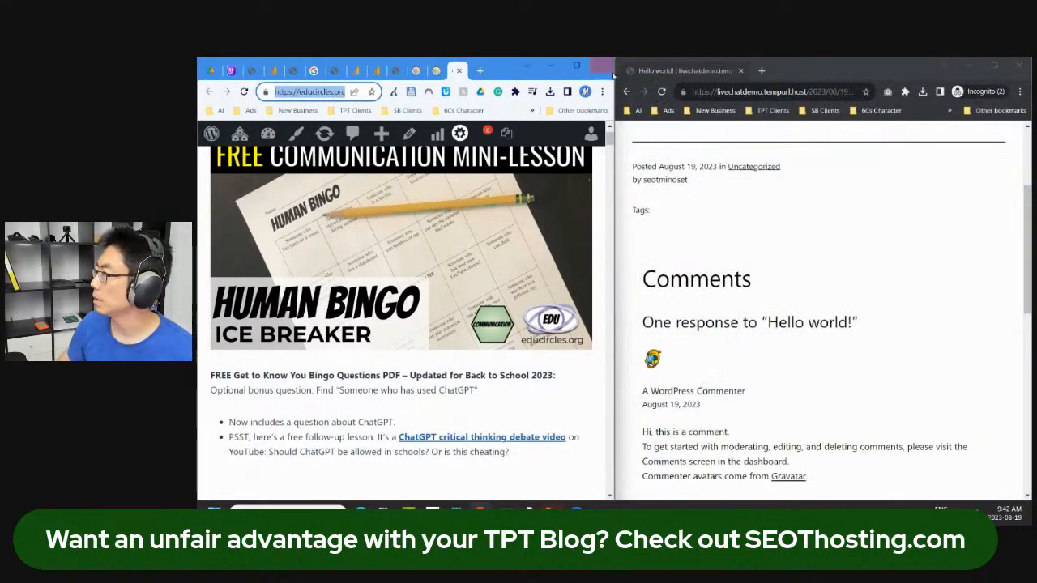
Step: Maximize the window, close the Insights, editor, live Bingo and TEACHERpreneur tabs, then go to Analytics Tools
{"action": "left_click", "coordinate": [577, 65]}
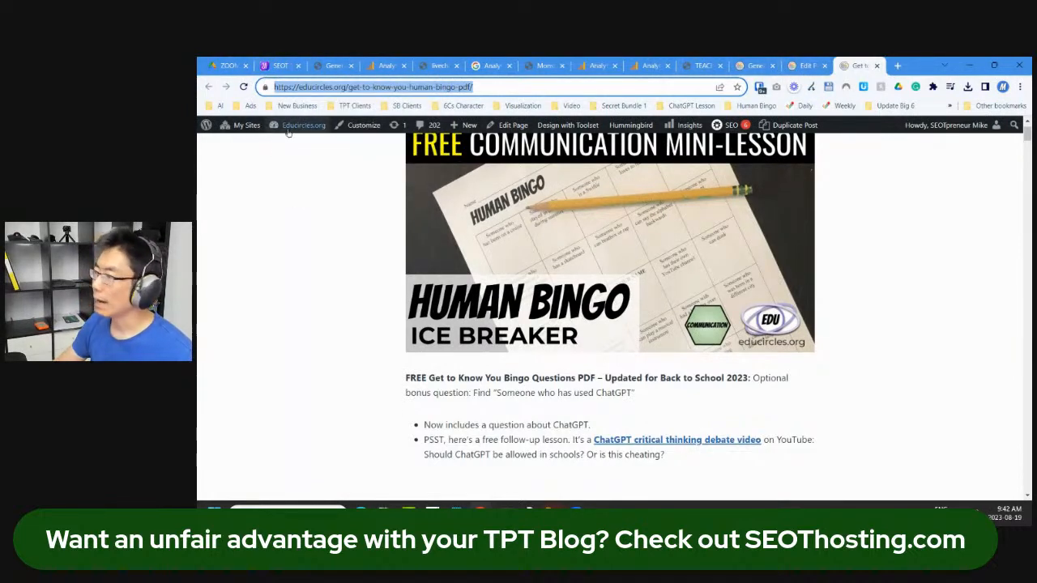
{"action": "mouse_move", "coordinate": [268, 132]}
{"action": "left_click", "coordinate": [761, 63]}
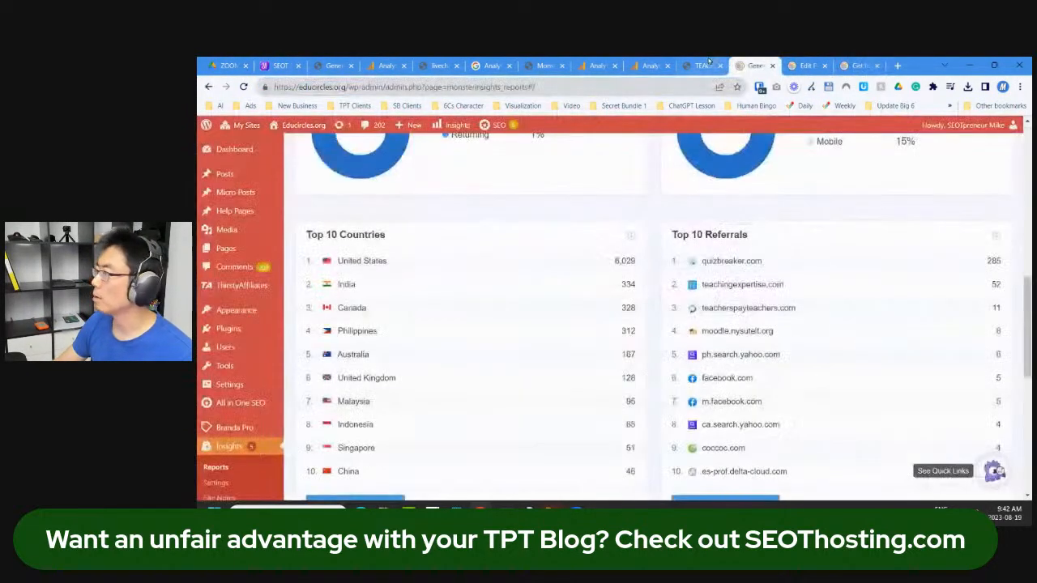
{"action": "left_click", "coordinate": [773, 65]}
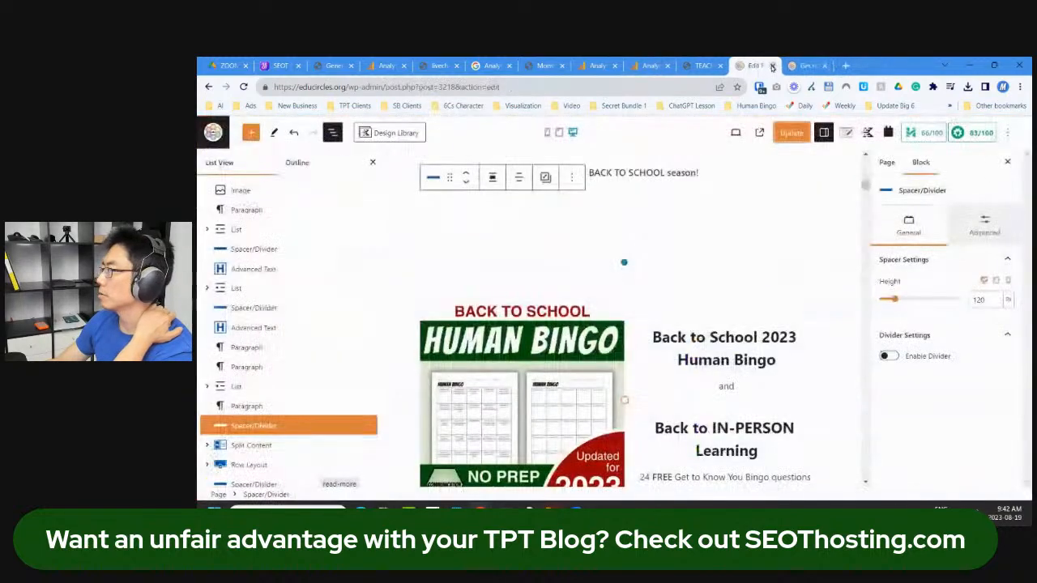
{"action": "left_click", "coordinate": [773, 66]}
{"action": "left_click", "coordinate": [876, 68]}
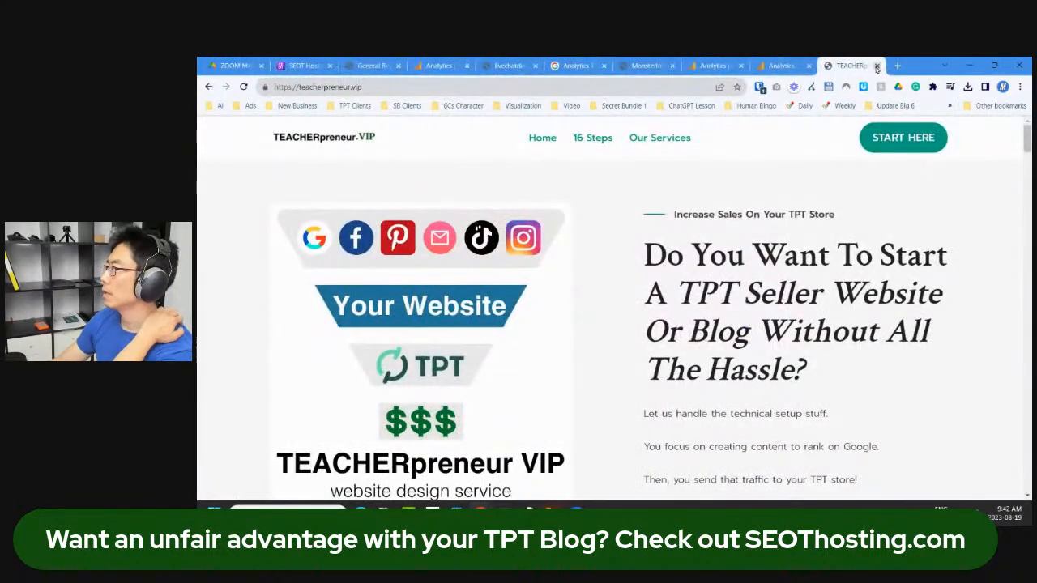
{"action": "left_click", "coordinate": [876, 68]}
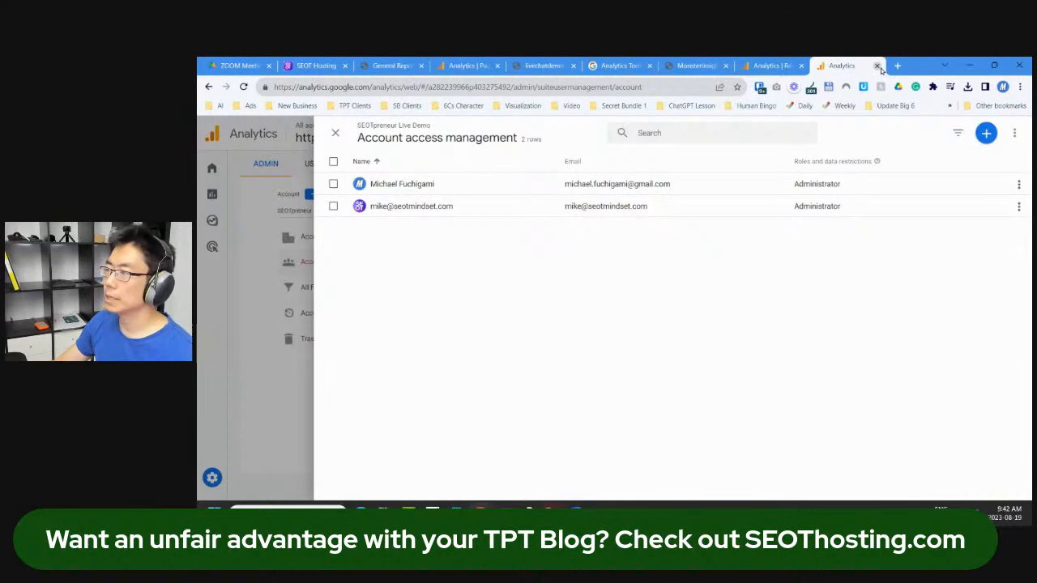
{"action": "left_click", "coordinate": [631, 65]}
Step: Go from MonsterInsights settings to Insights > Reports and scroll to Top Posts/Pages
{"action": "left_click", "coordinate": [690, 65]}
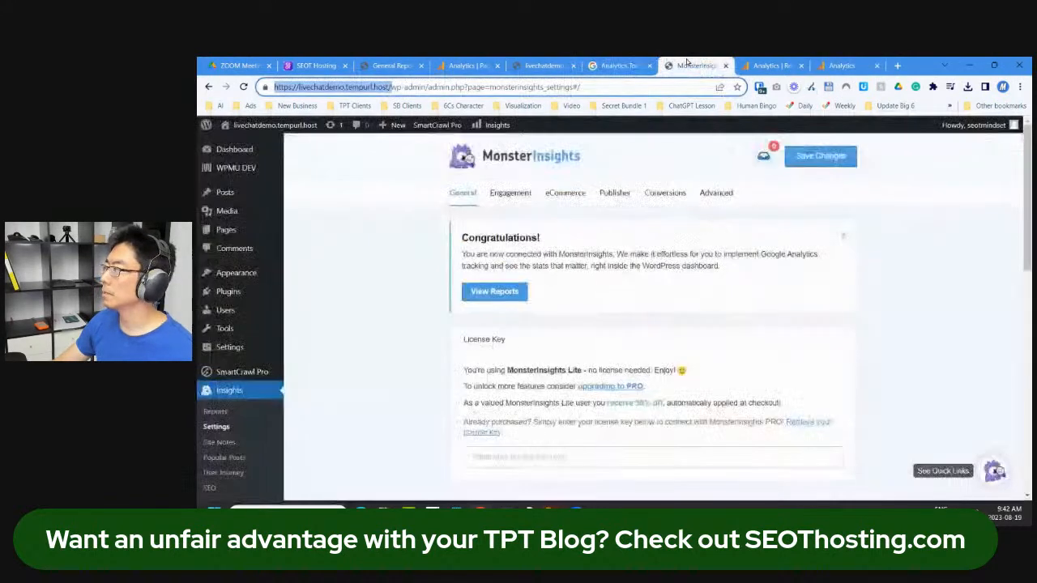
{"action": "left_click", "coordinate": [364, 284]}
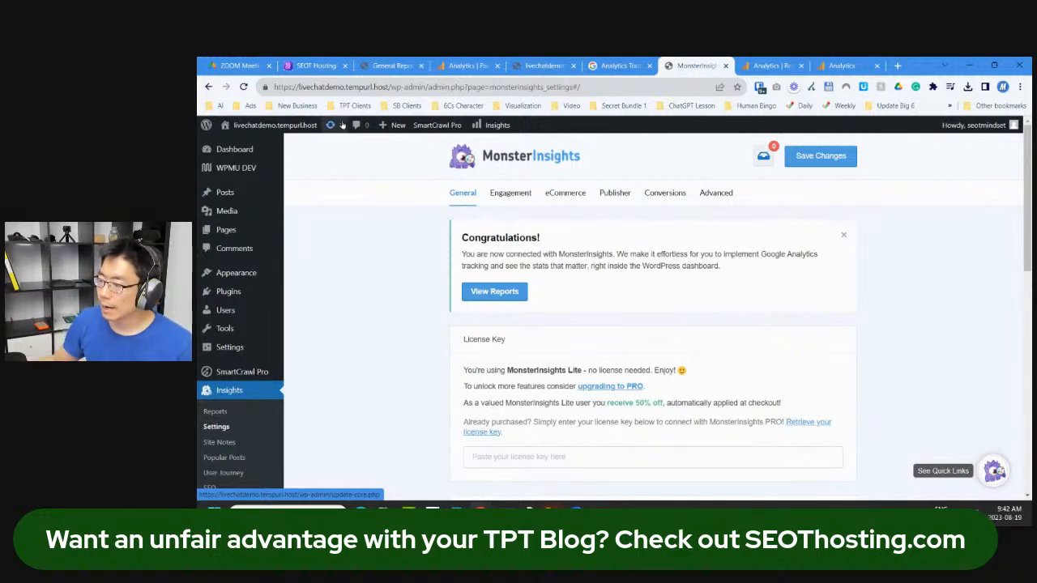
{"action": "scroll", "coordinate": [284, 316], "scroll_direction": "down", "scroll_amount": 5}
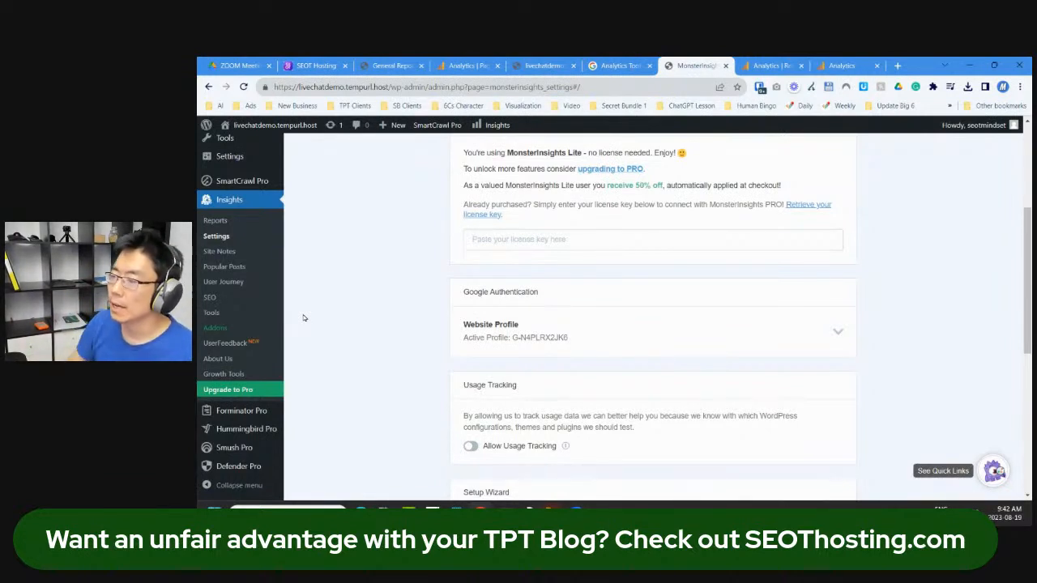
{"action": "left_click", "coordinate": [216, 221]}
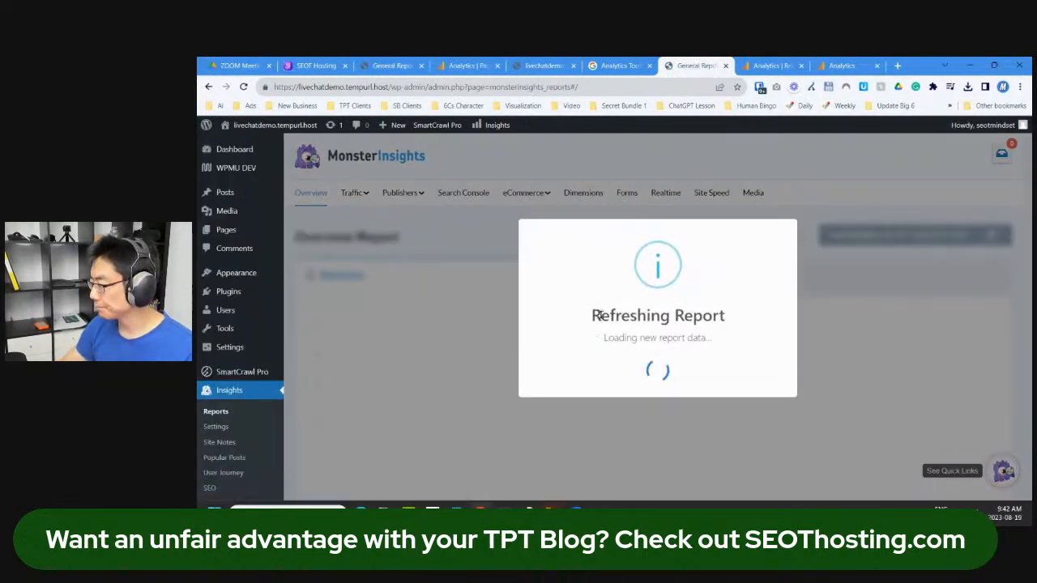
{"action": "scroll", "coordinate": [592, 324], "scroll_direction": "down", "scroll_amount": 5}
{"action": "scroll", "coordinate": [486, 352], "scroll_direction": "down", "scroll_amount": 6}
{"action": "scroll", "coordinate": [438, 357], "scroll_direction": "down", "scroll_amount": 5}
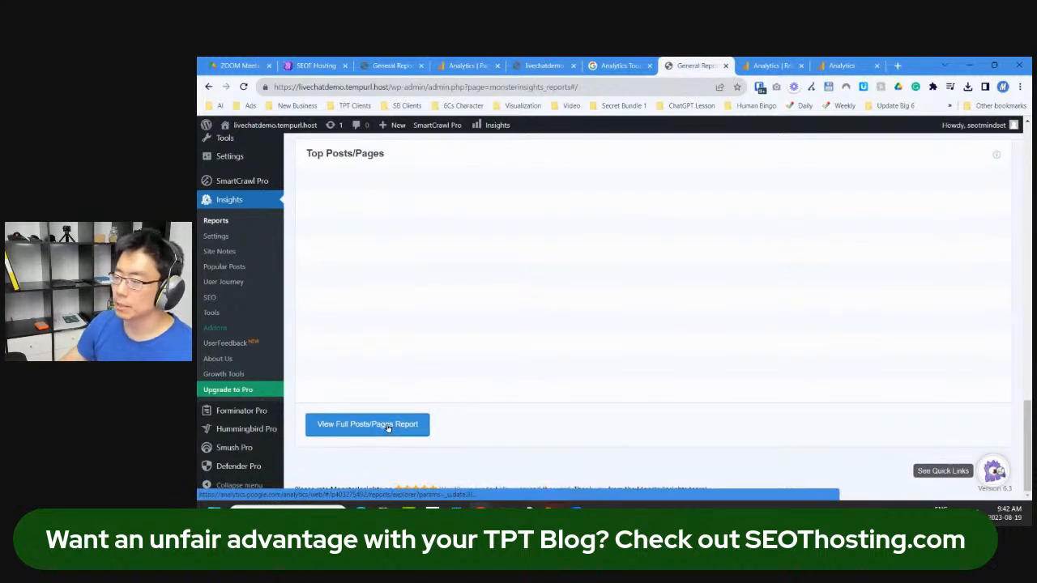
Step: Open the full Posts/Pages report in Google Analytics, visit Home, then return to Reports snapshot
{"action": "left_click", "coordinate": [387, 430]}
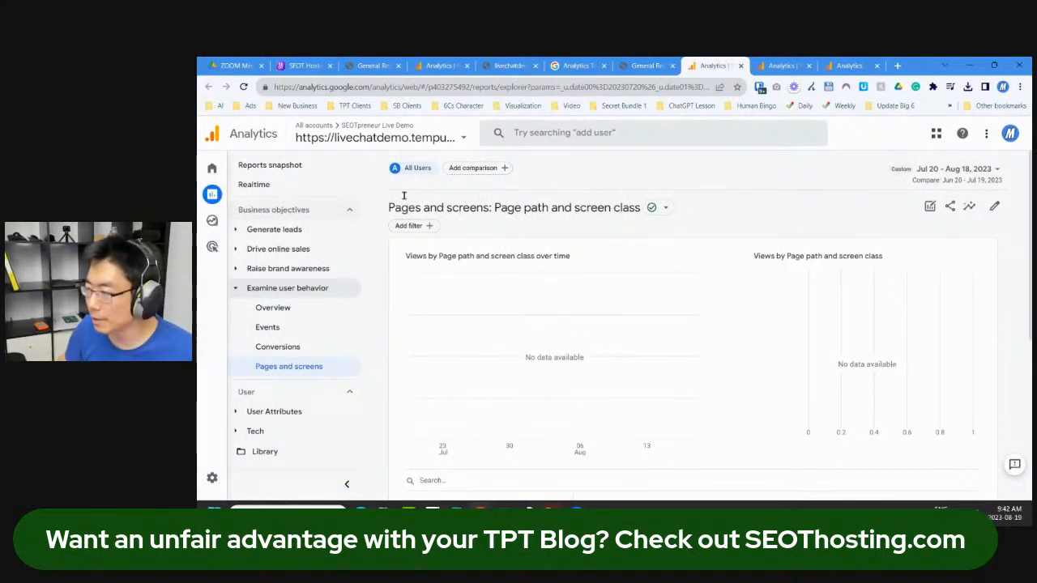
{"action": "left_click", "coordinate": [269, 165]}
{"action": "left_click", "coordinate": [214, 169]}
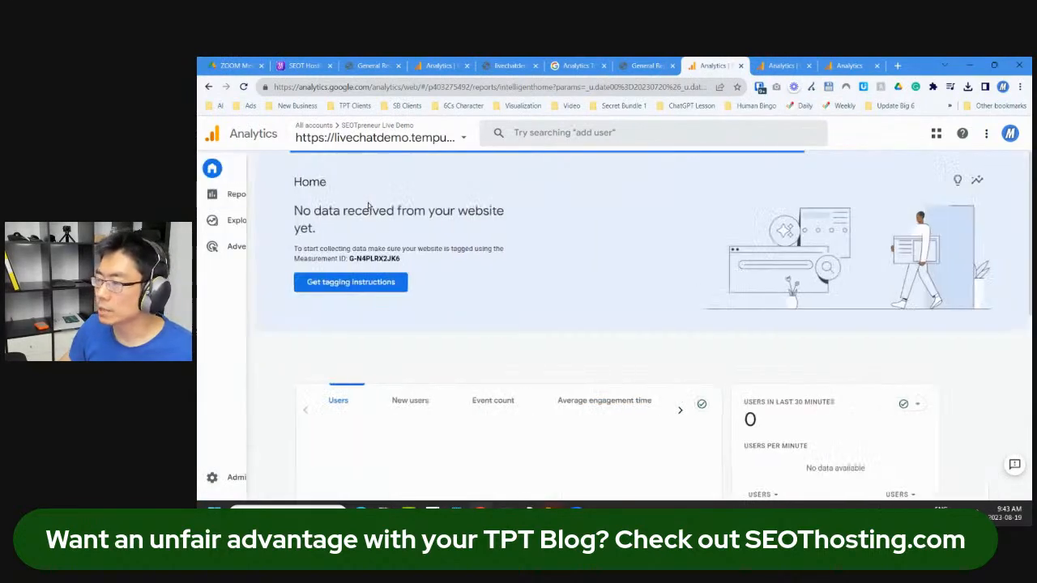
{"action": "scroll", "coordinate": [534, 269], "scroll_direction": "down", "scroll_amount": 5}
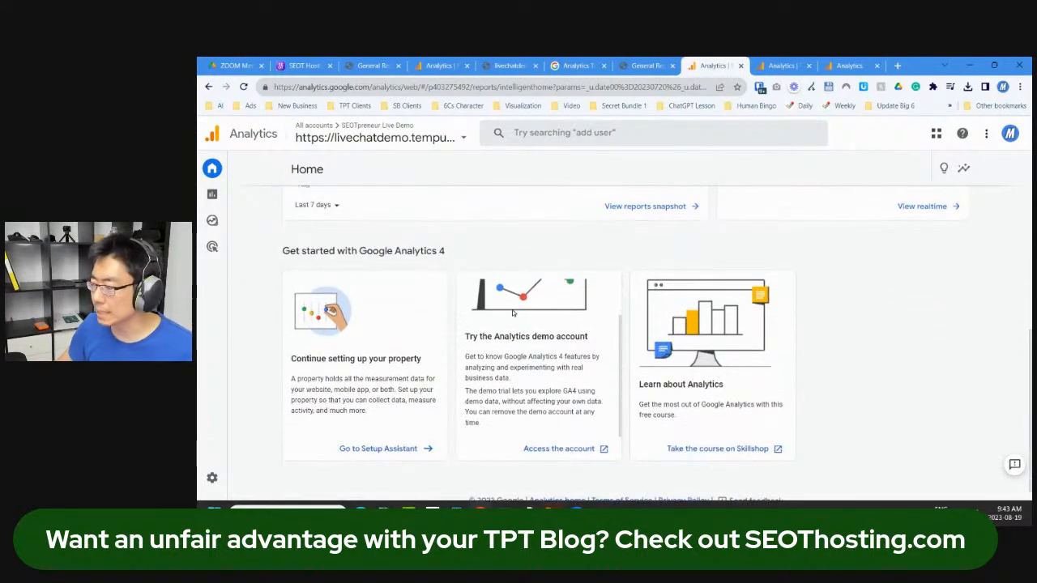
{"action": "scroll", "coordinate": [377, 228], "scroll_direction": "up", "scroll_amount": 5}
{"action": "left_click", "coordinate": [226, 196]}
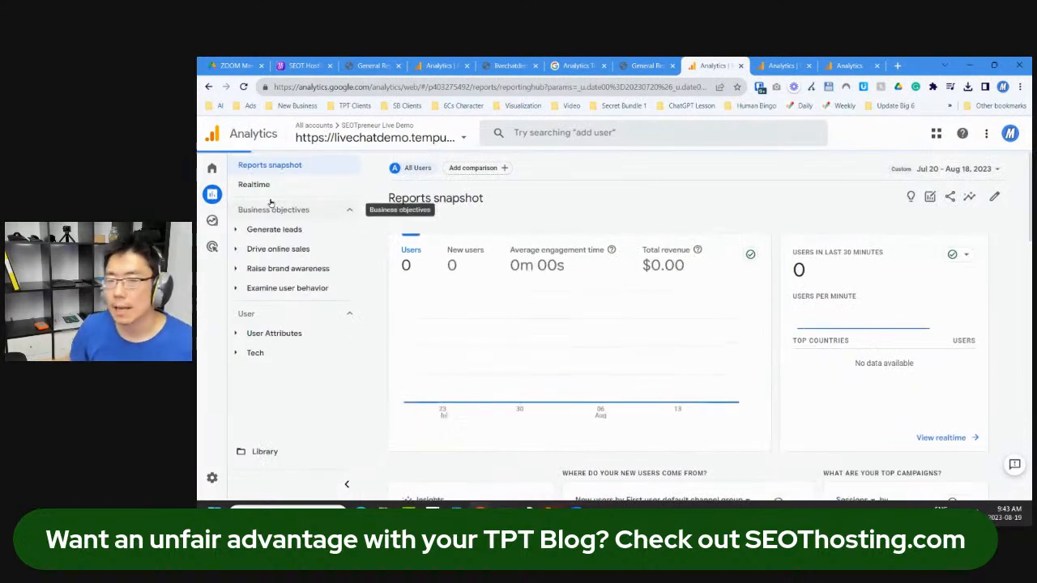